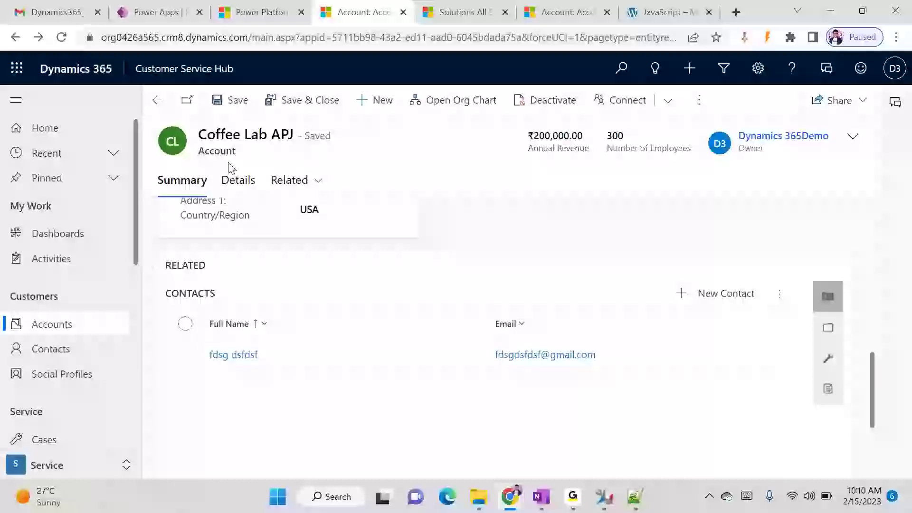
scroll(349, 305, "up", 5)
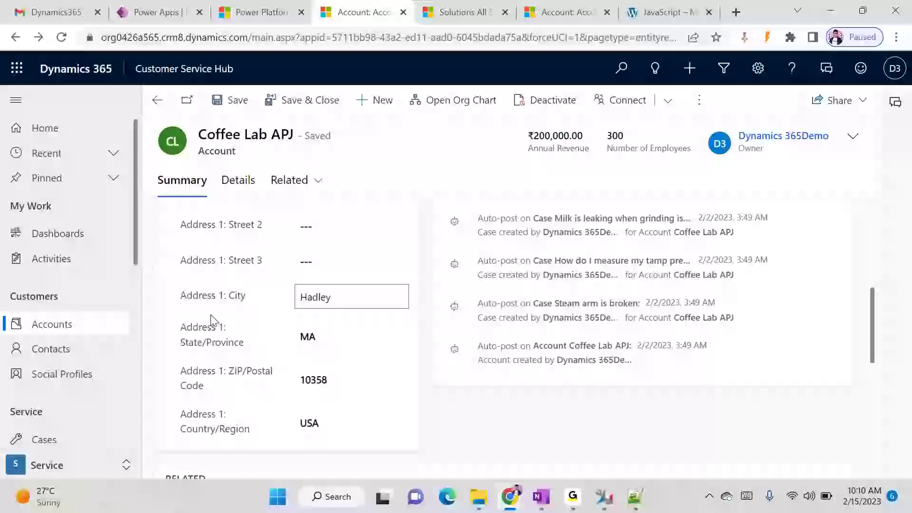
scroll(322, 305, "down", 5)
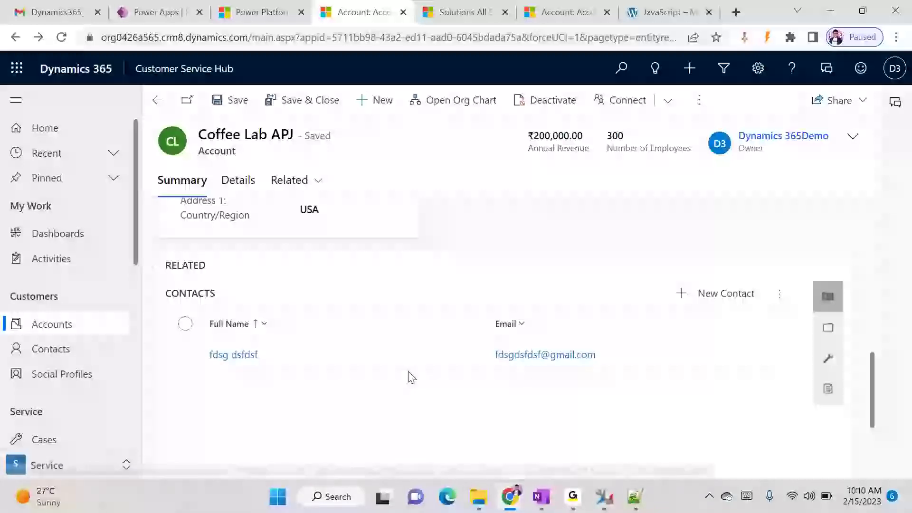
Open a new browser tab and search Google for dynamics 365 rest api builder.
left_click(737, 12)
left_click(476, 34)
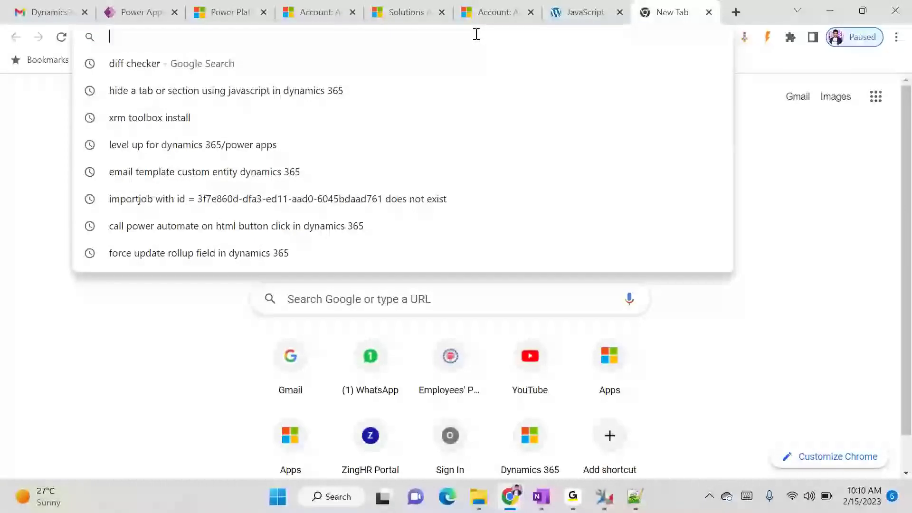
type("Dynamics ")
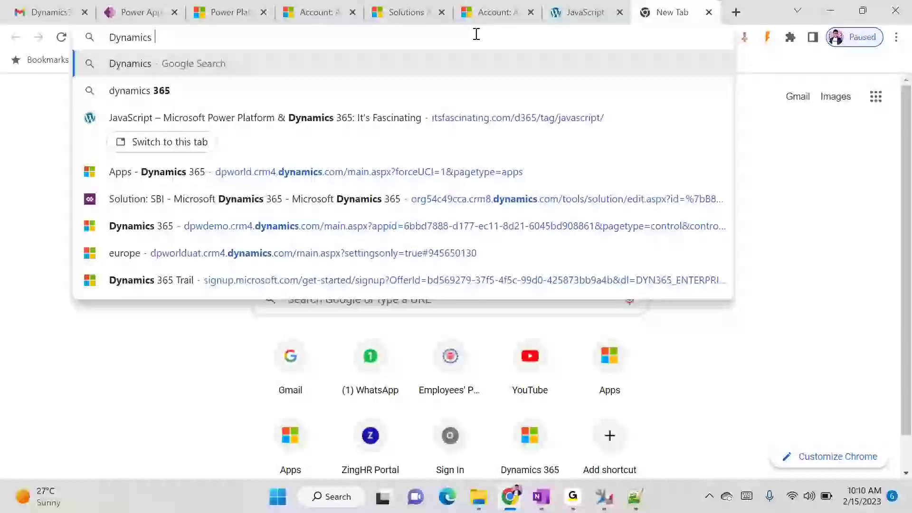
type("365 res")
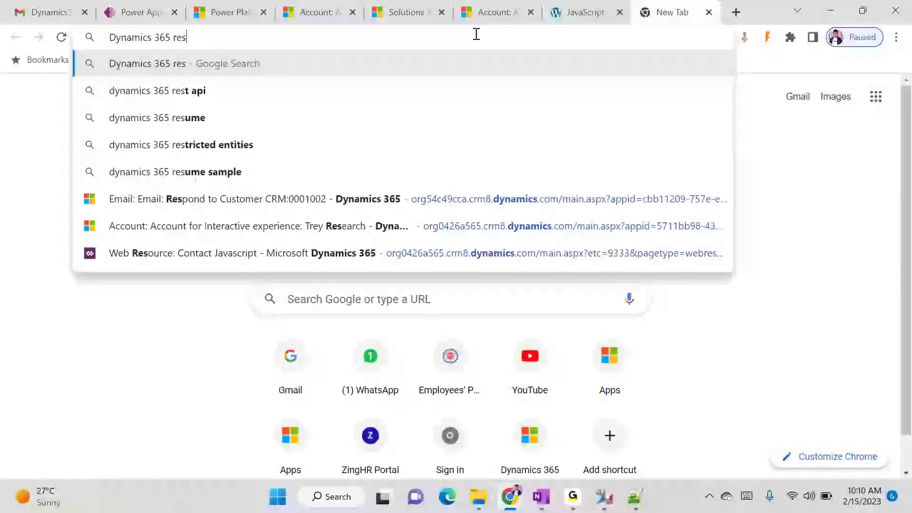
key("Down")
type("bui")
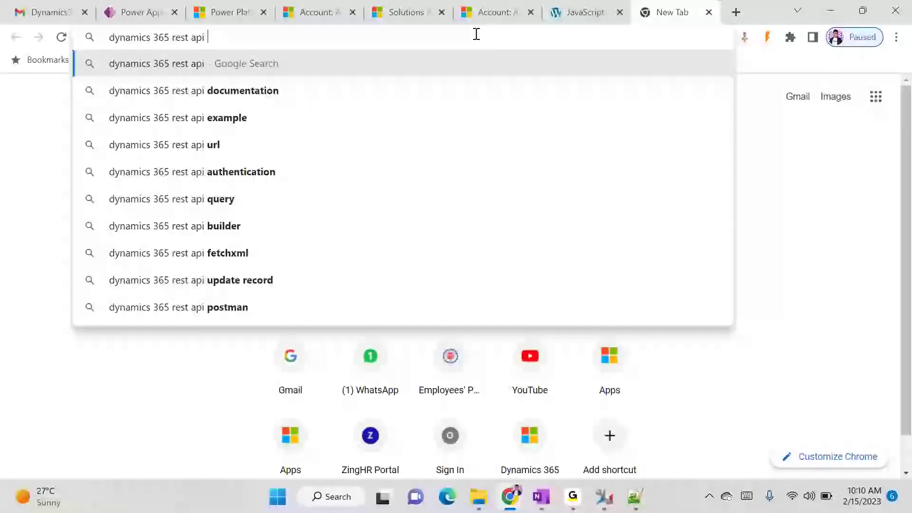
type("lder")
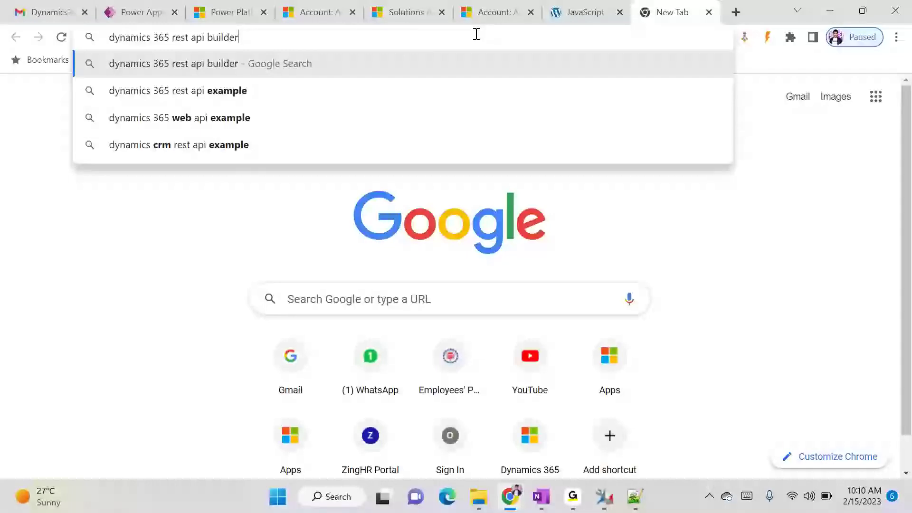
key("Return")
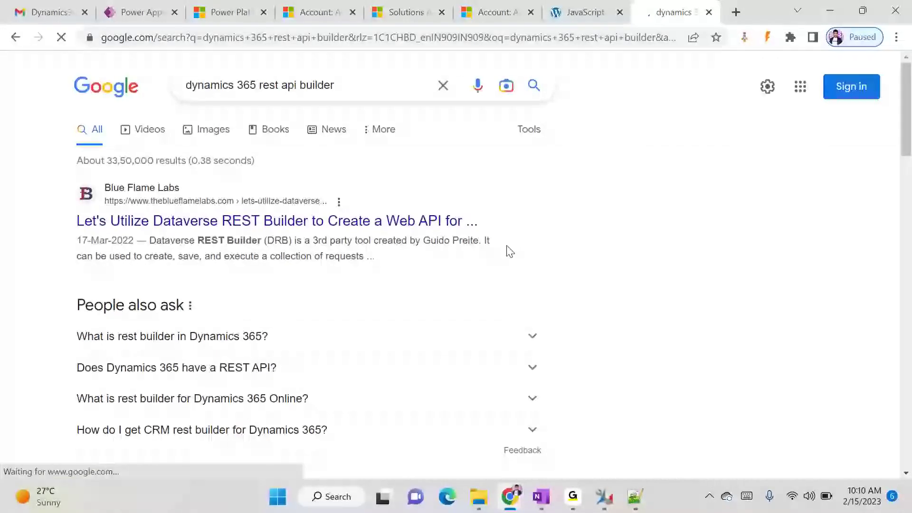
Browse the search results and open the Carl de Souza Dynamics CRM REST Builder article.
scroll(505, 275, "down", 2)
scroll(505, 281, "down", 7)
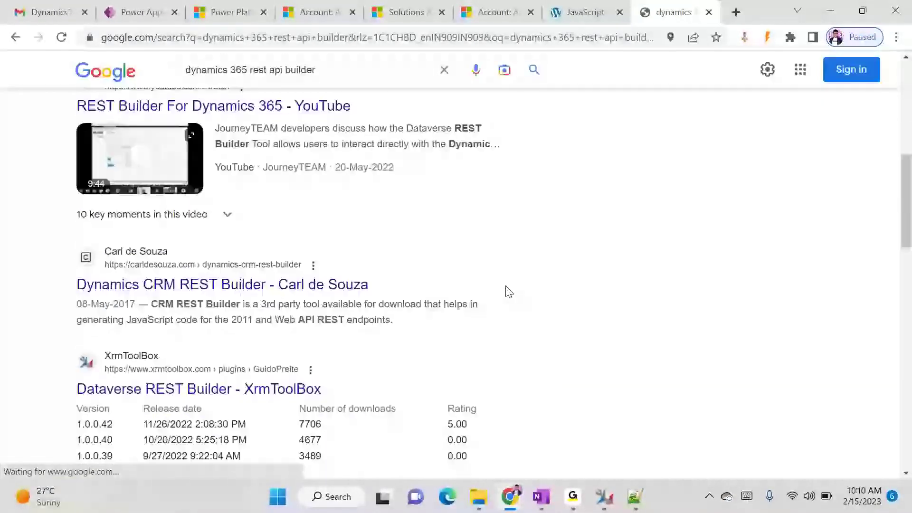
scroll(506, 296, "down", 1)
scroll(506, 296, "down", 1)
scroll(507, 296, "down", 4)
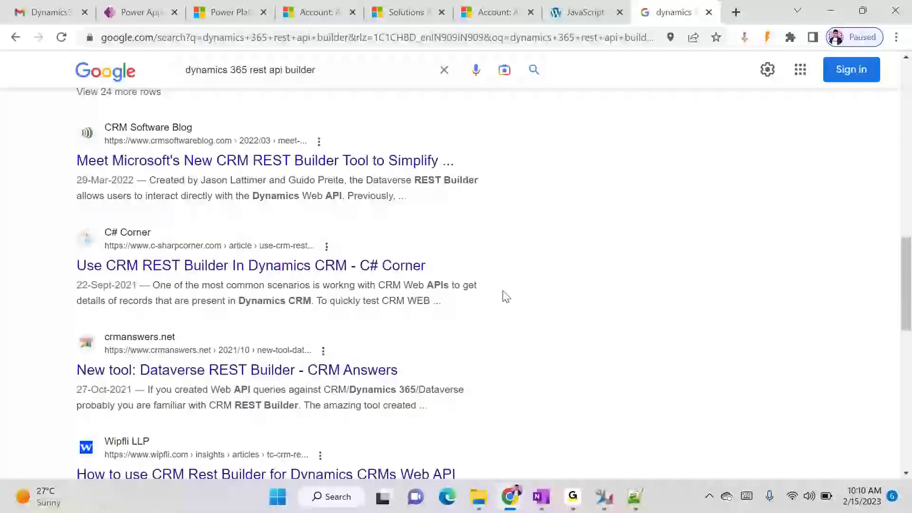
scroll(506, 295, "down", 4)
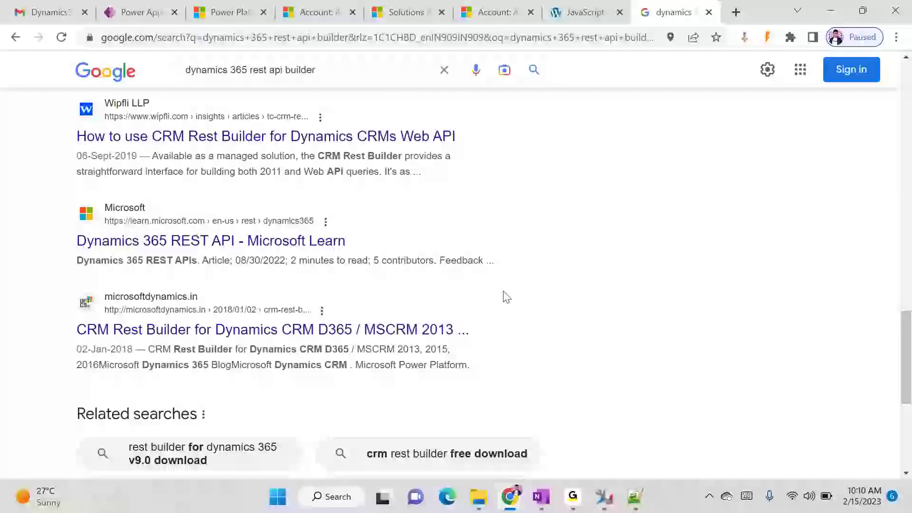
scroll(507, 297, "up", 9)
left_click(366, 208)
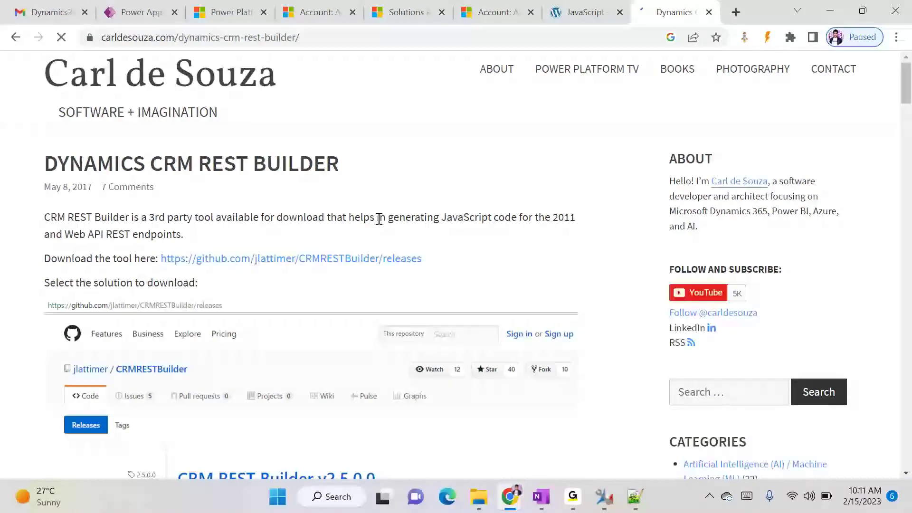
Open the article's GitHub CRMRESTBuilder releases link, then close that tab.
left_click(371, 261)
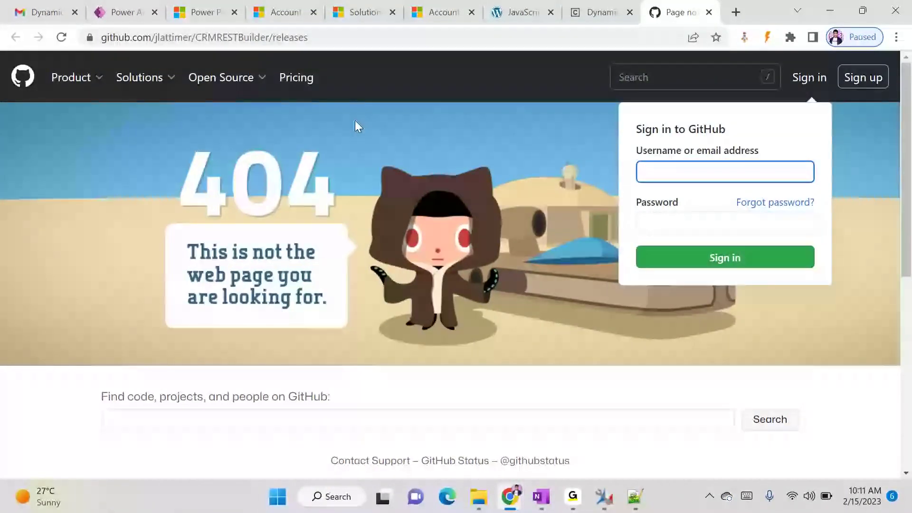
scroll(542, 276, "down", 7)
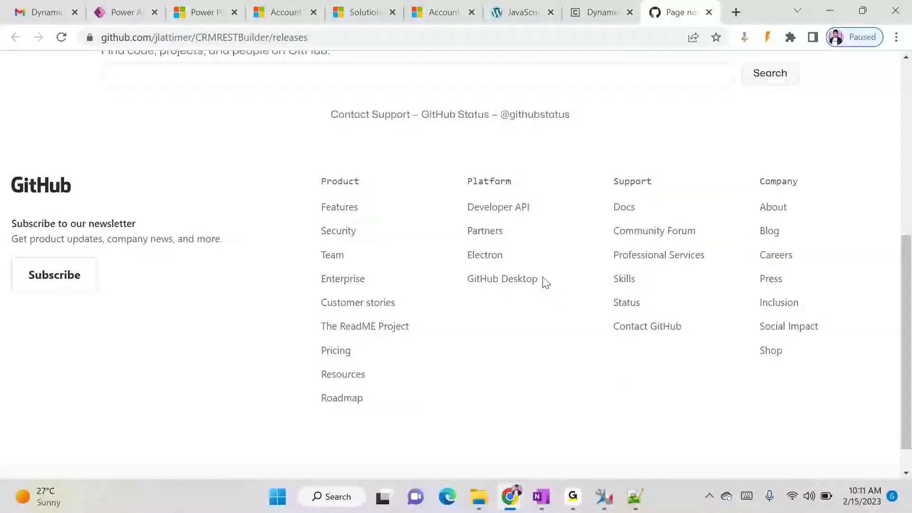
scroll(543, 277, "up", 6)
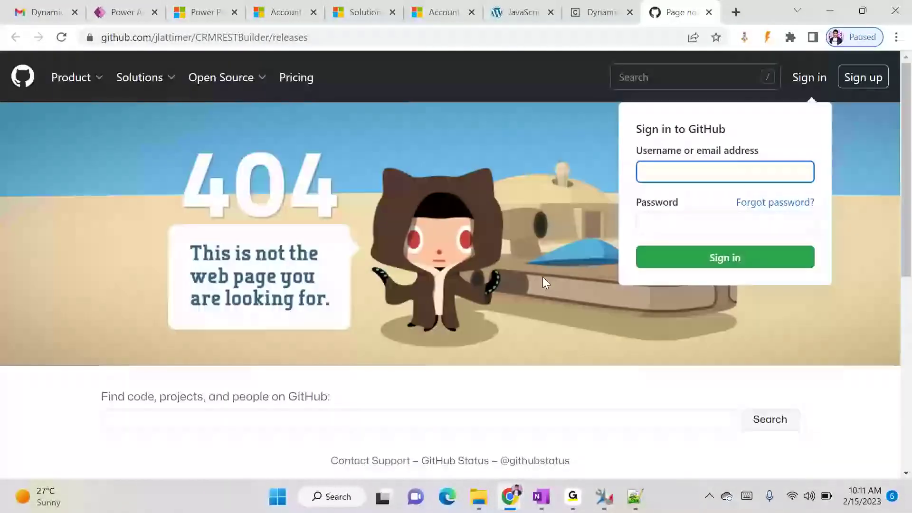
left_click(709, 12)
Read through the Carl de Souza article's download and usage instructions for CRM REST Builder.
scroll(562, 227, "down", 3)
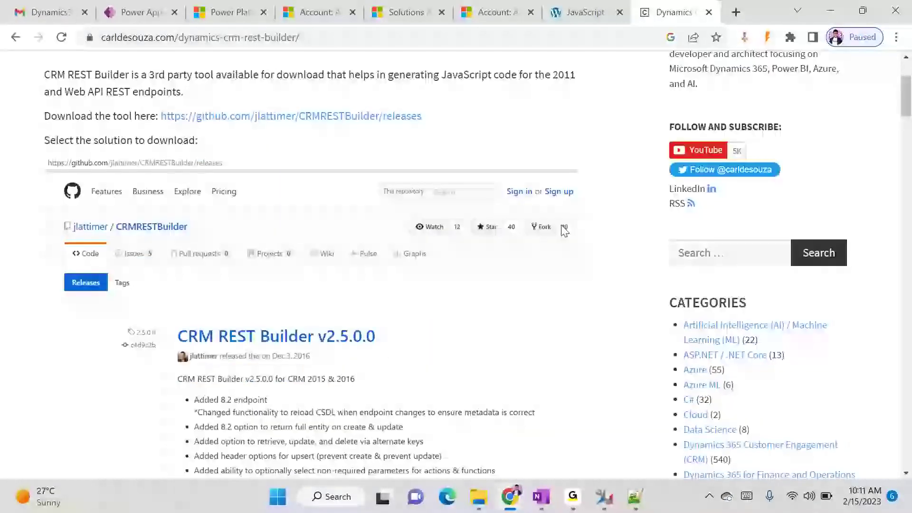
scroll(408, 312, "down", 4)
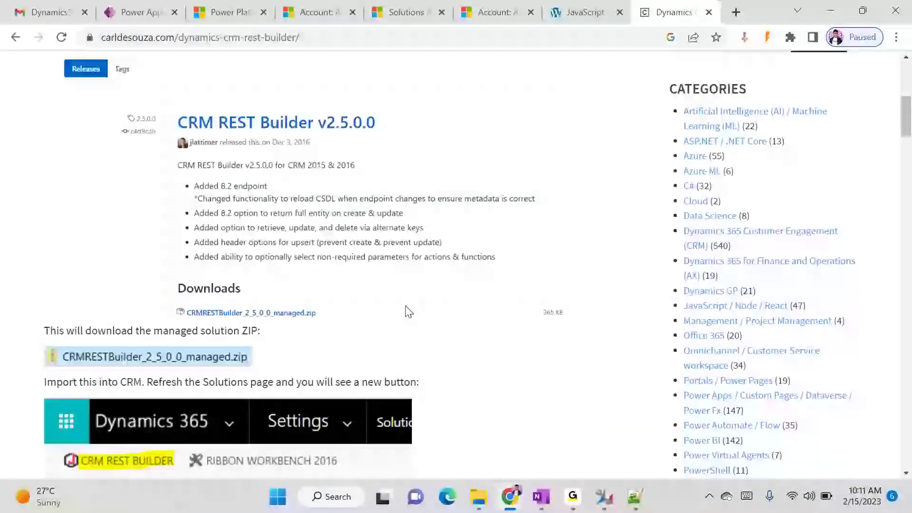
scroll(408, 311, "down", 3)
scroll(406, 306, "up", 7)
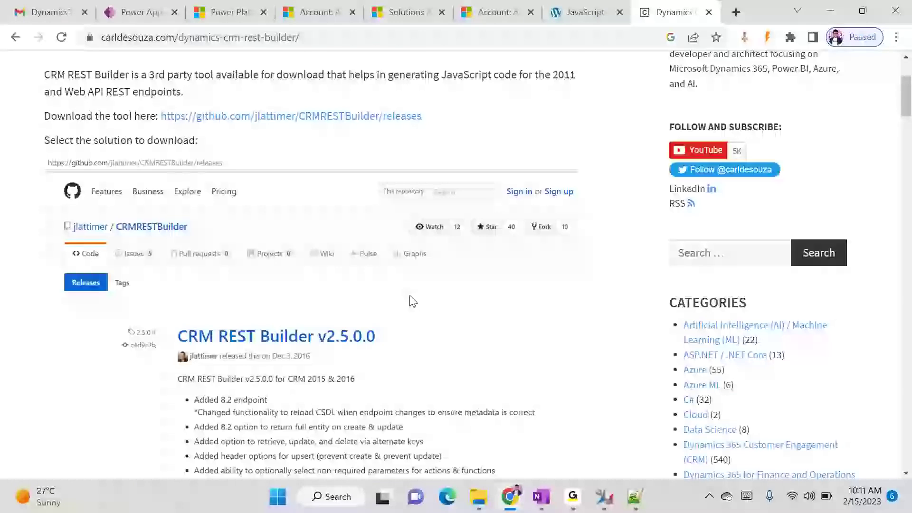
scroll(297, 207, "up", 2)
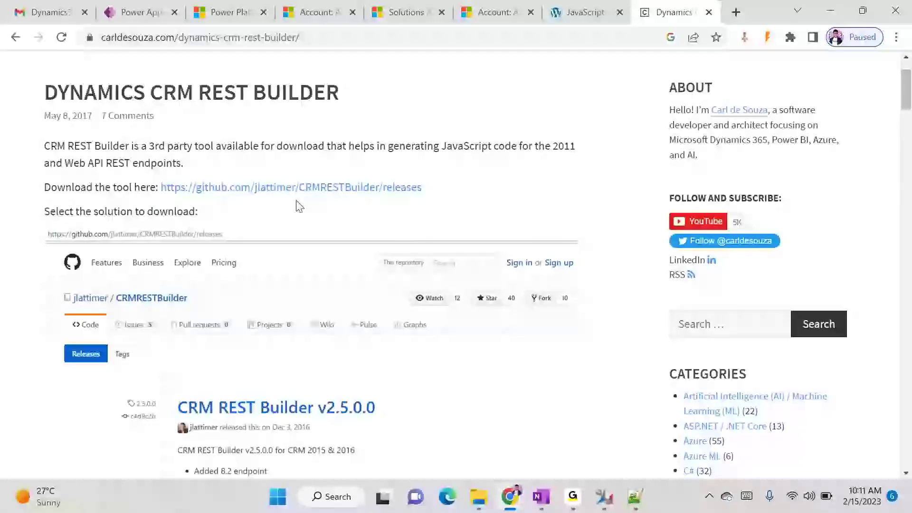
scroll(297, 207, "down", 14)
scroll(297, 206, "down", 10)
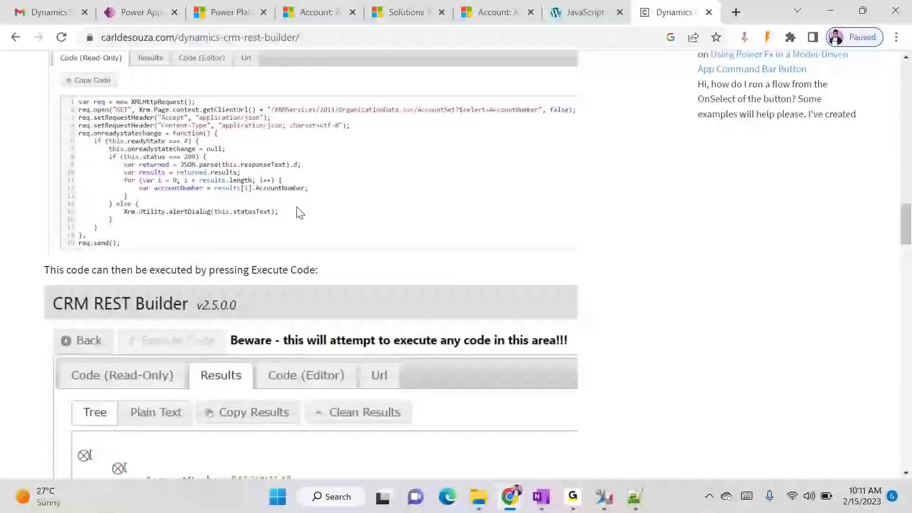
scroll(296, 207, "up", 14)
scroll(299, 214, "up", 2)
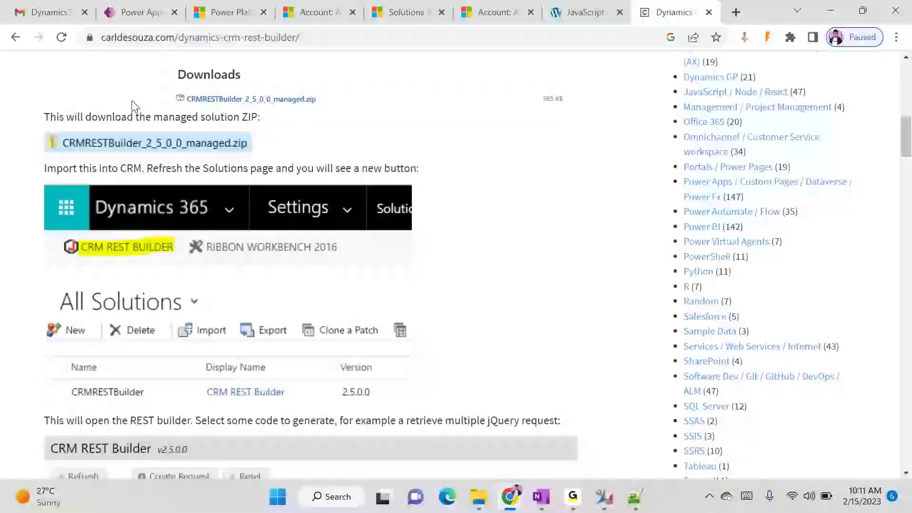
Go back to the results and search Google for download rest builder for dynamics 365.
left_click(16, 37)
scroll(369, 245, "down", 4)
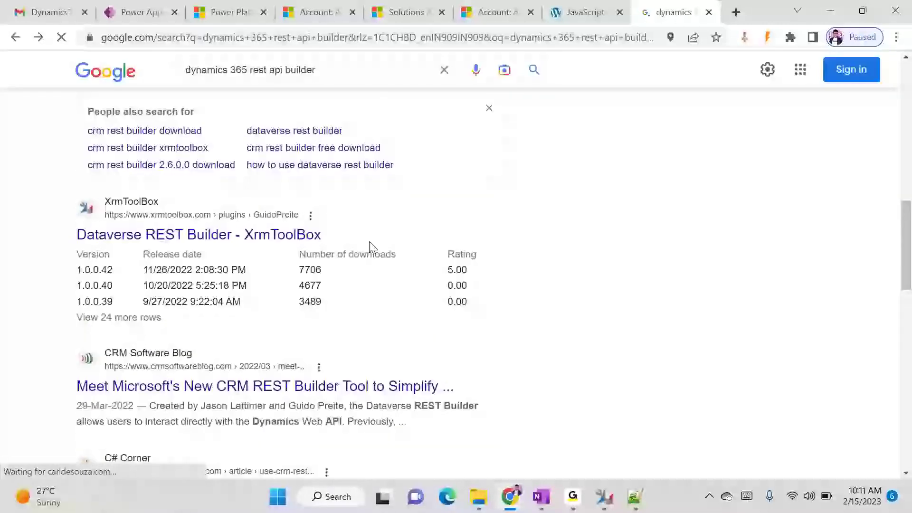
scroll(371, 250, "up", 6)
left_click(185, 67)
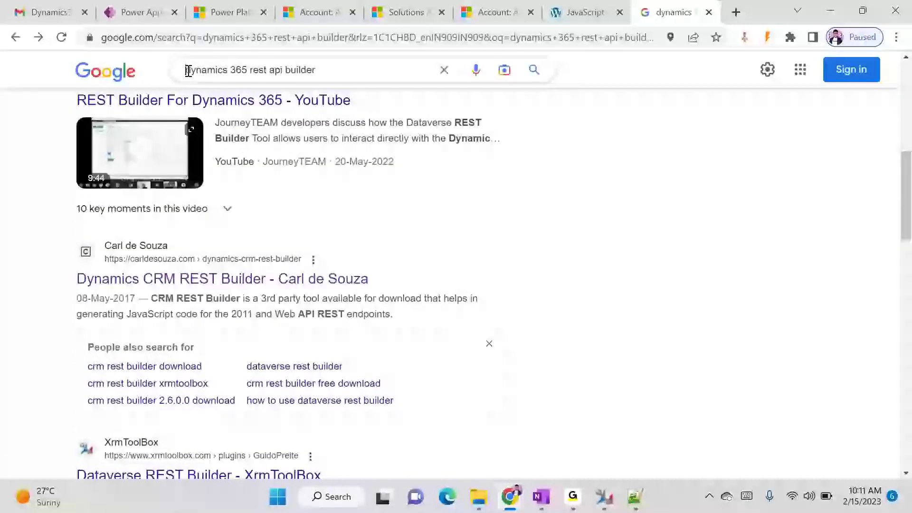
type("Downloa")
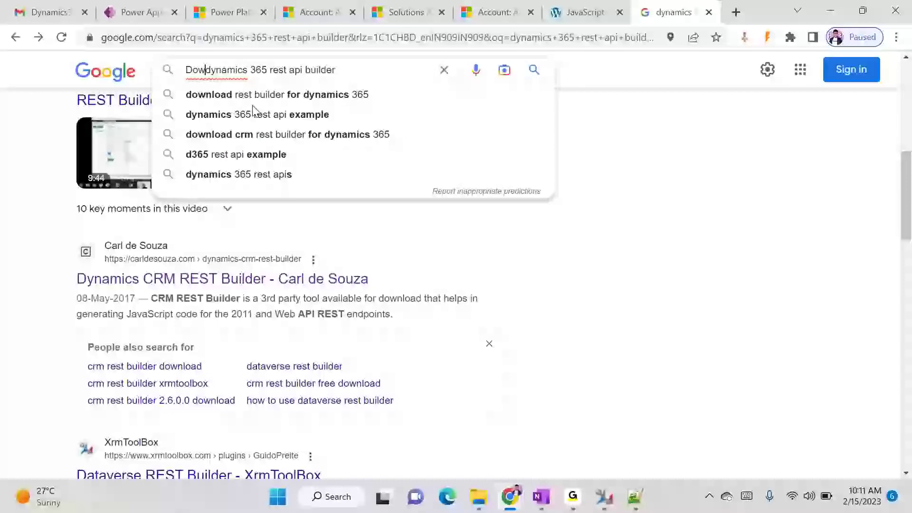
key("Down")
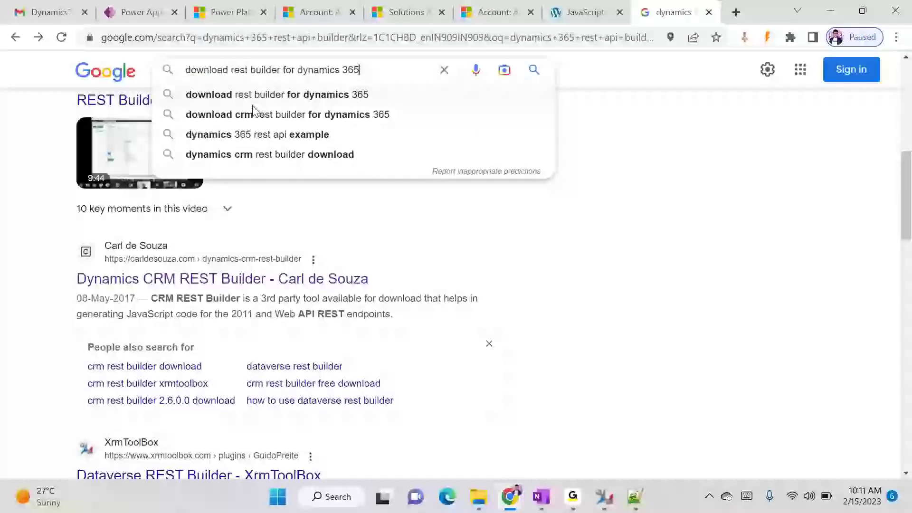
key("Return")
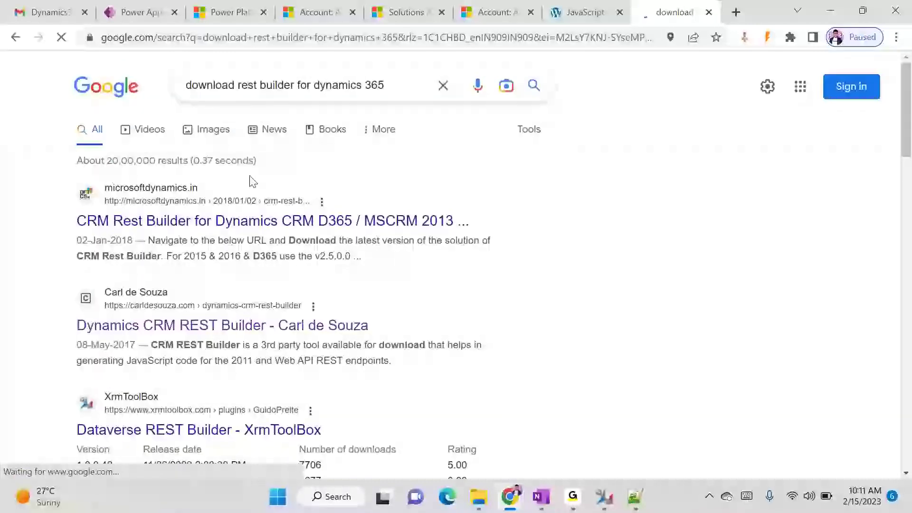
Open the microsoftdynamics.in CRM Rest Builder article and scroll to its download links.
left_click(254, 225)
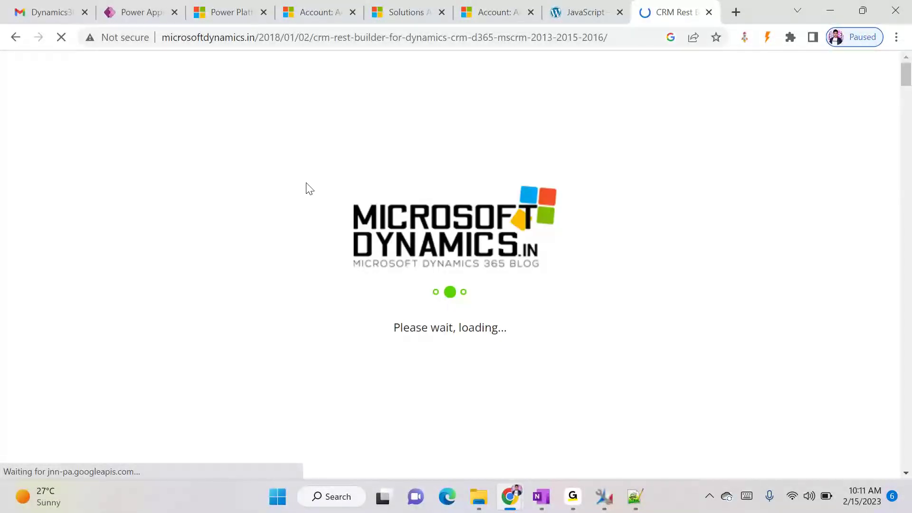
scroll(365, 252, "down", 5)
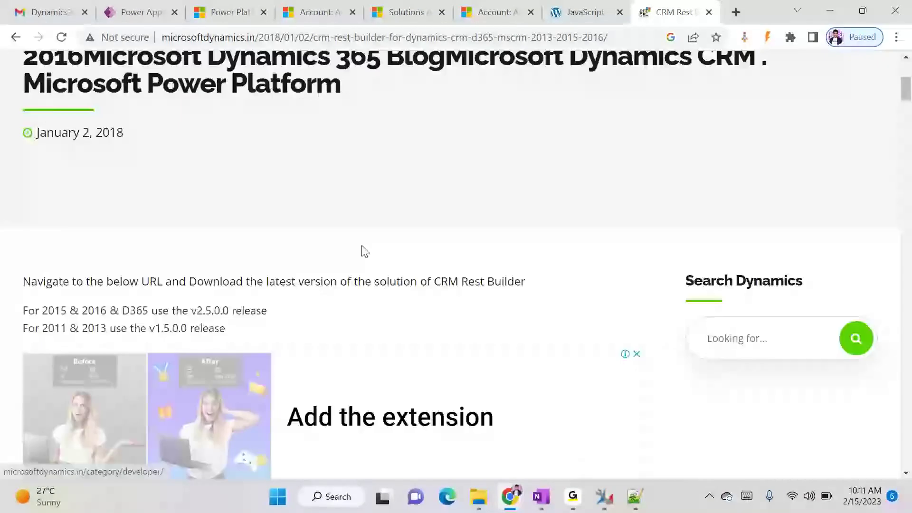
scroll(365, 252, "down", 9)
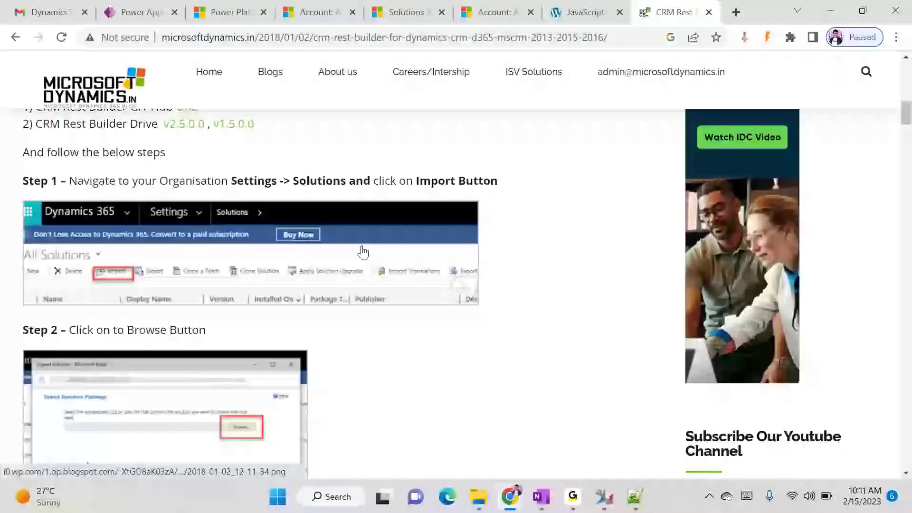
scroll(363, 253, "down", 4)
scroll(365, 252, "up", 7)
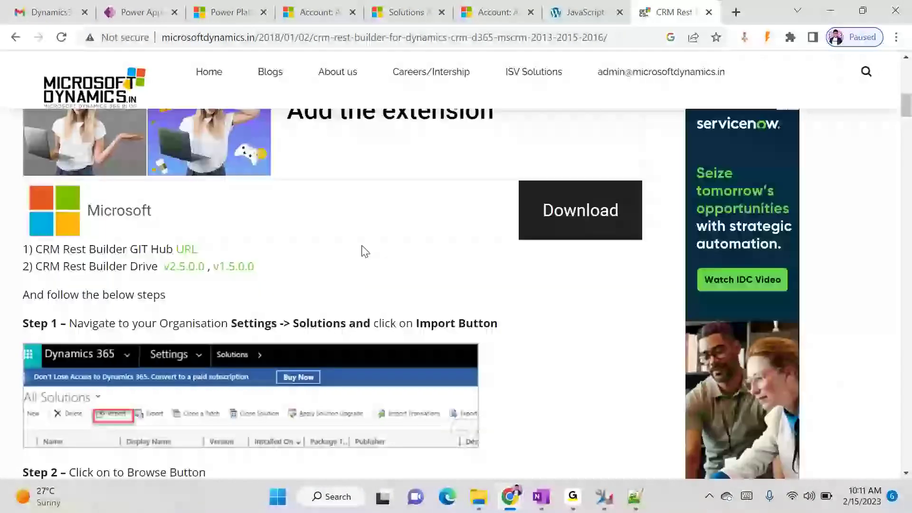
scroll(358, 269, "up", 2)
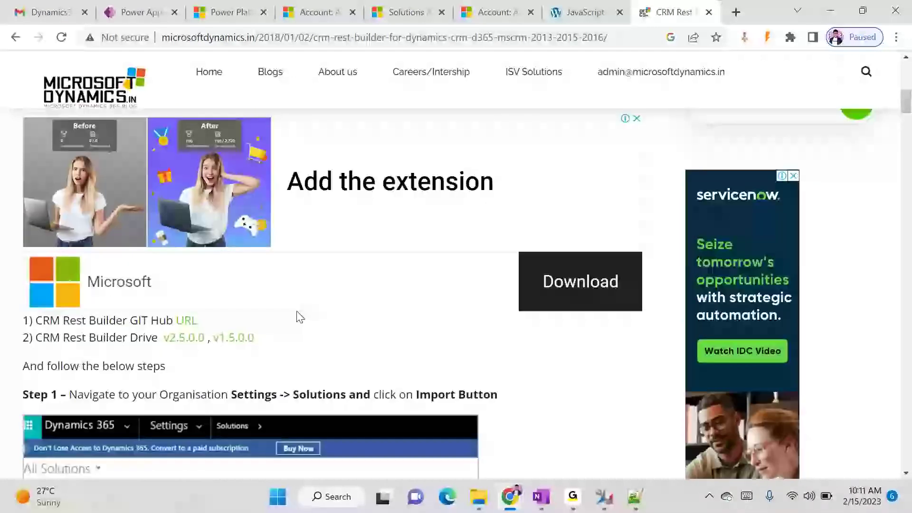
Follow the article's CRM Rest Builder GitHub URL link, dismissing the advertisement that appears.
left_click(186, 320)
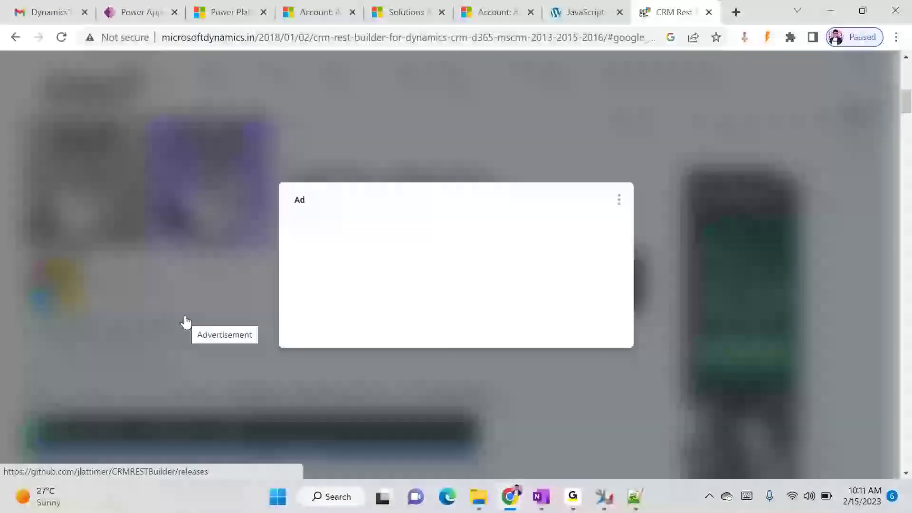
left_click(497, 320)
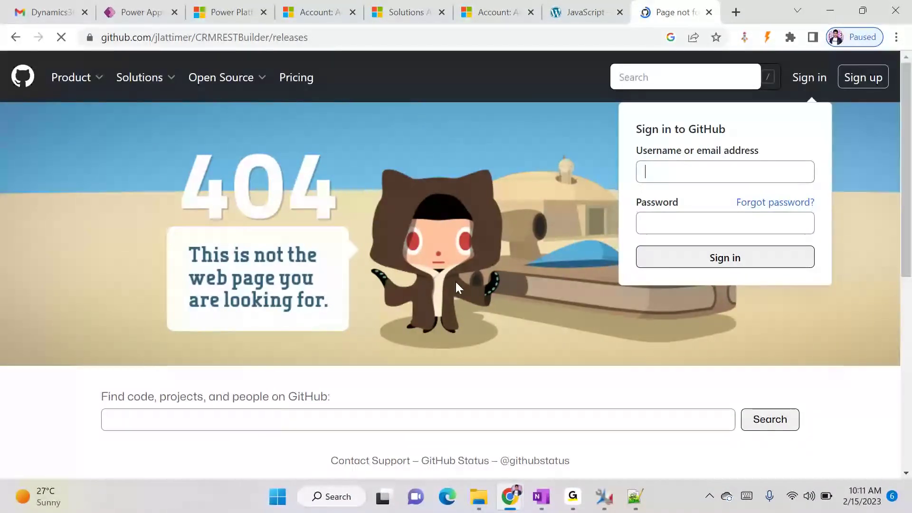
scroll(659, 291, "down", 4)
scroll(659, 291, "up", 5)
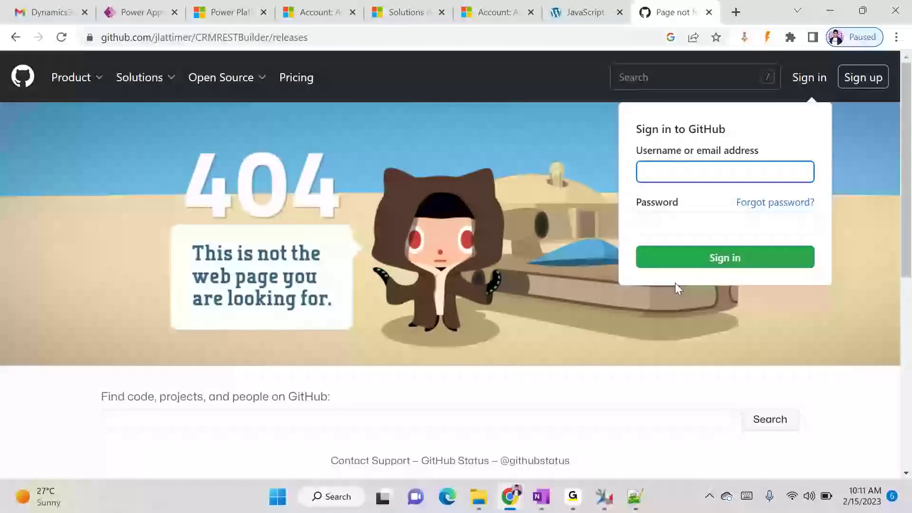
mouse_move(212, 84)
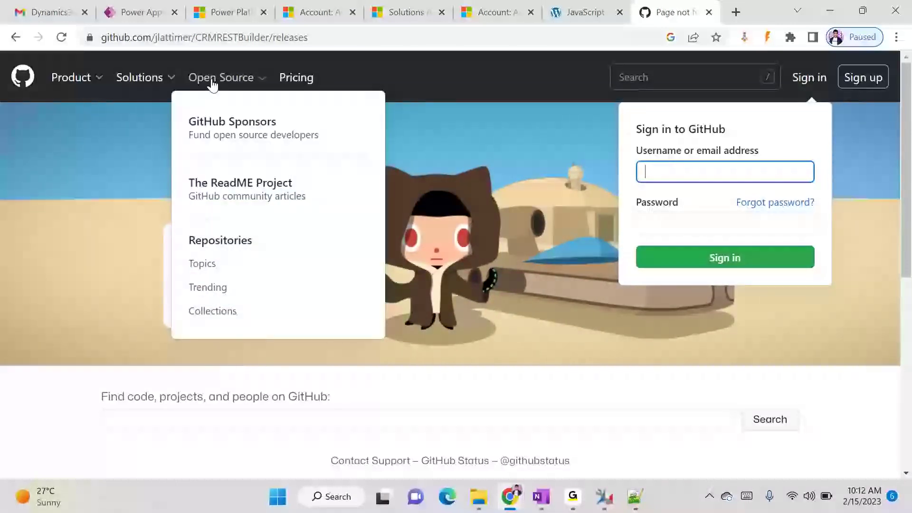
mouse_move(81, 76)
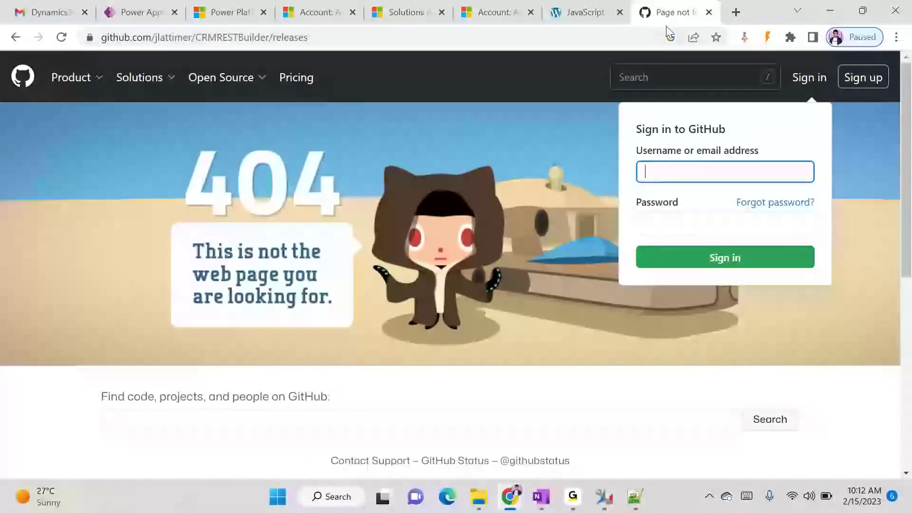
left_click(709, 12)
scroll(546, 285, "down", 3)
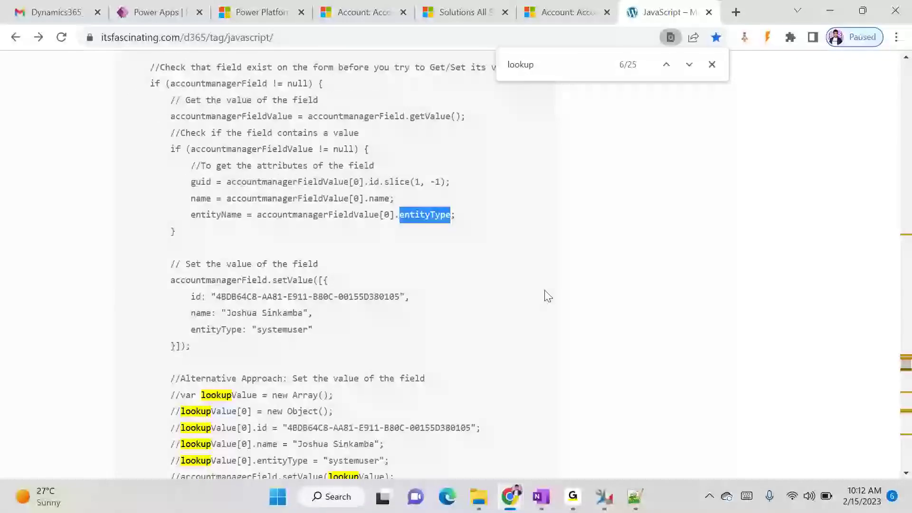
scroll(546, 290, "up", 4)
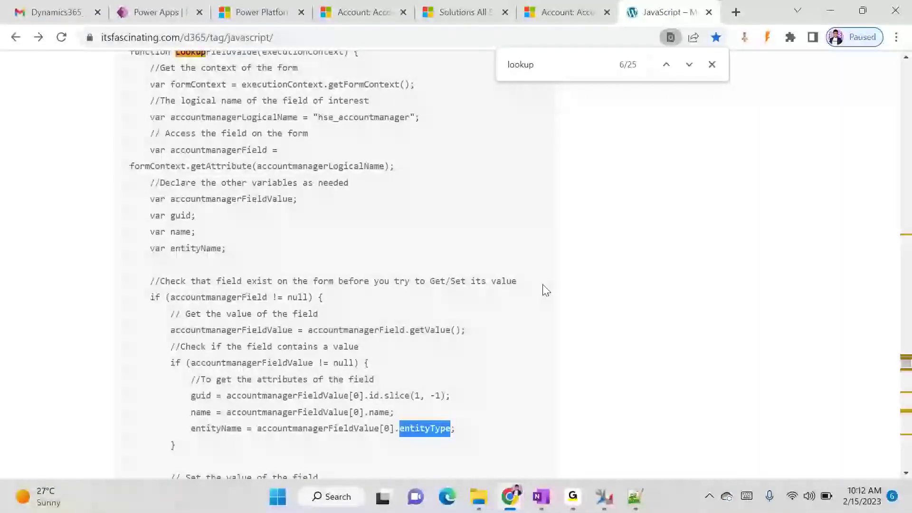
key("ctrl+shift+t")
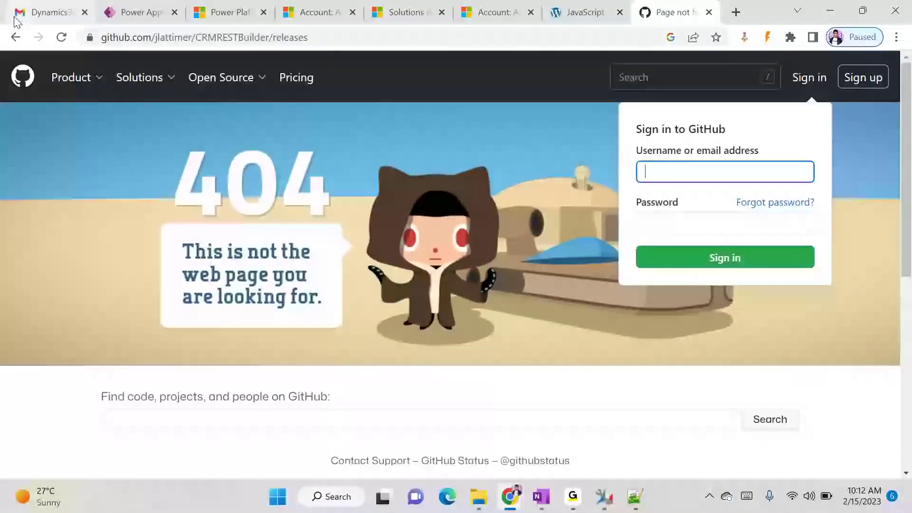
Go back to the Google results and open the community.dynamics.com thread how can I download CRM REST builder V2.6?
left_click(16, 37)
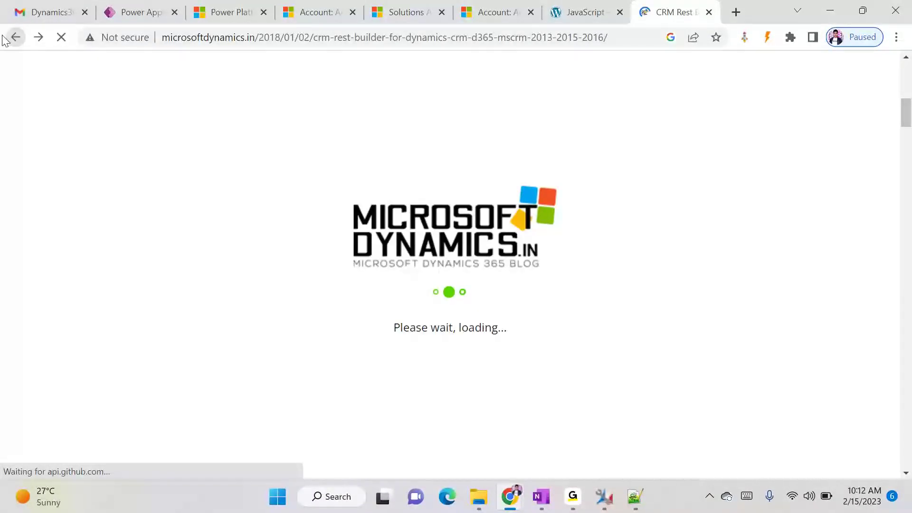
left_click(9, 38)
scroll(197, 280, "down", 3)
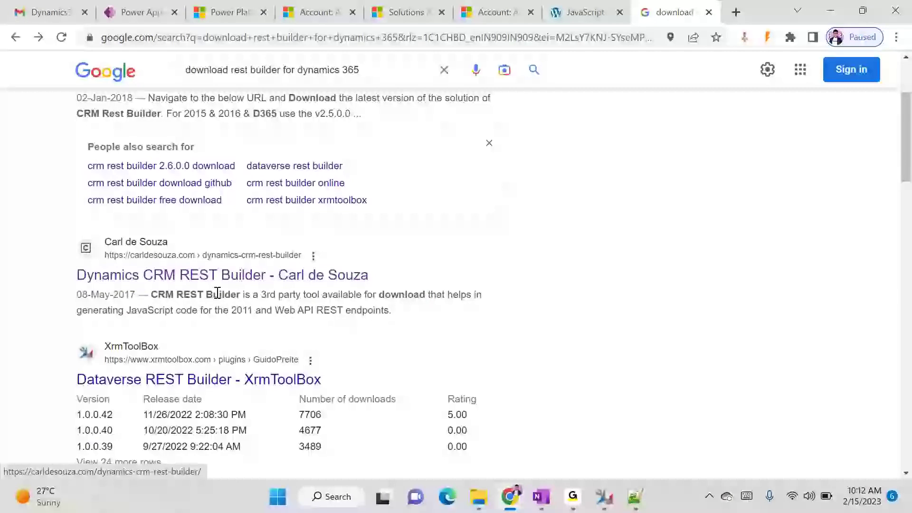
scroll(623, 399, "down", 2)
scroll(626, 401, "down", 5)
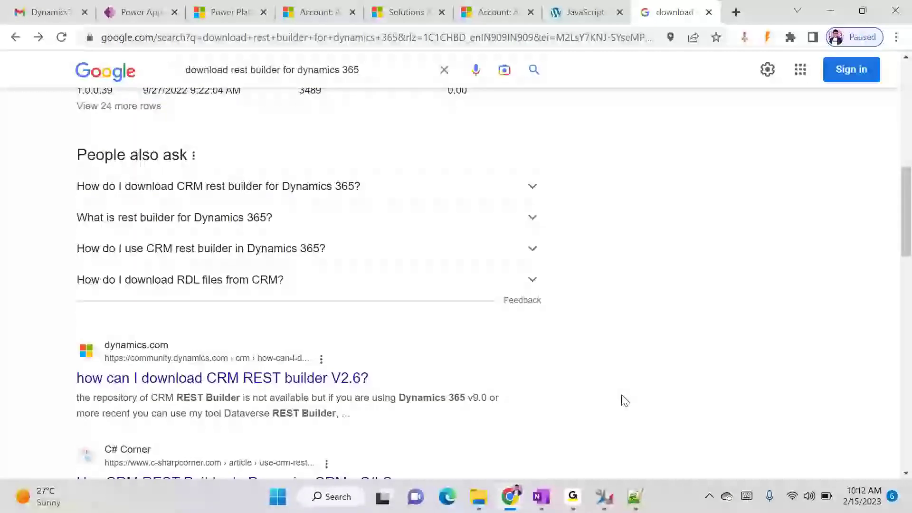
left_click(304, 381)
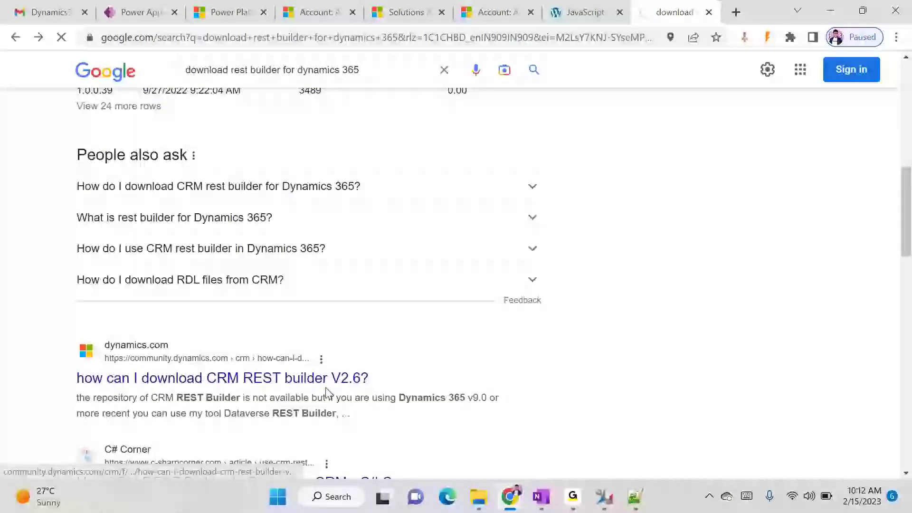
Read through the forum thread's replies about where to download CRM REST Builder.
scroll(480, 270, "down", 9)
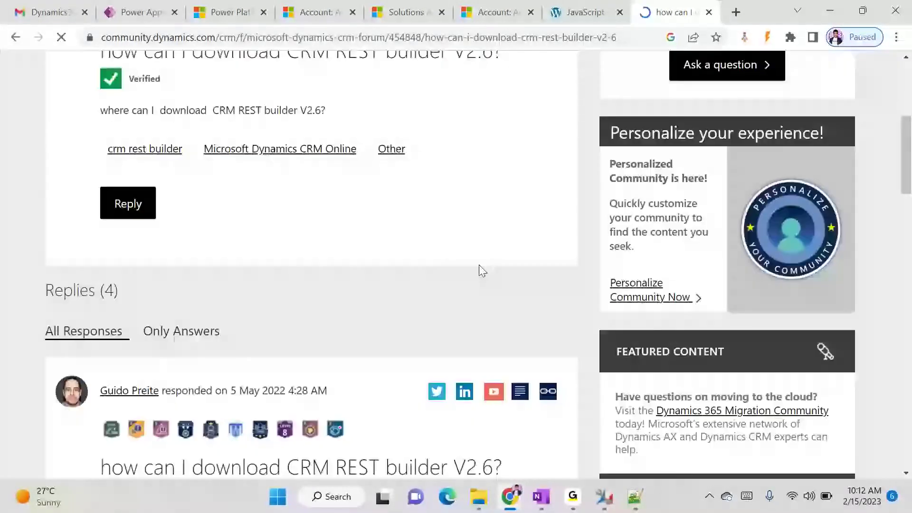
scroll(481, 269, "down", 6)
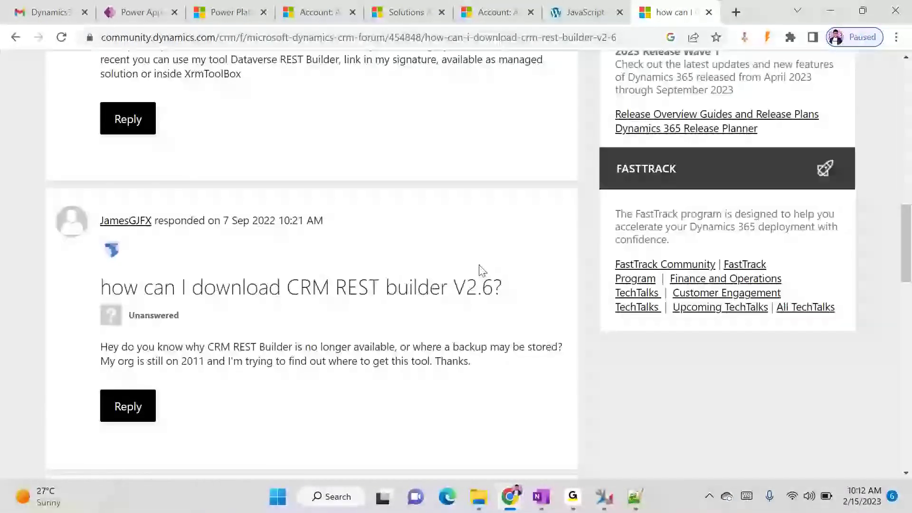
scroll(480, 270, "down", 15)
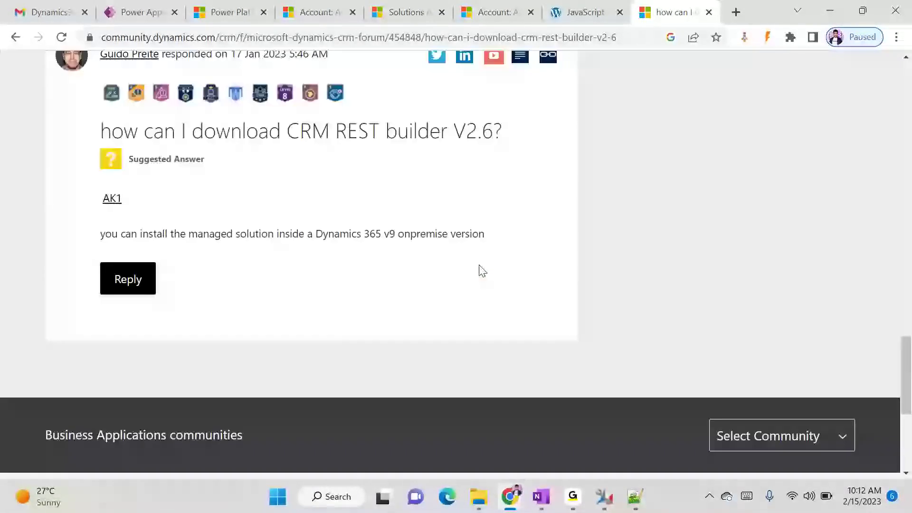
scroll(481, 270, "up", 7)
Return to the search results and open the C# Corner article Use CRM REST Builder In Dynamics CRM.
left_click(15, 37)
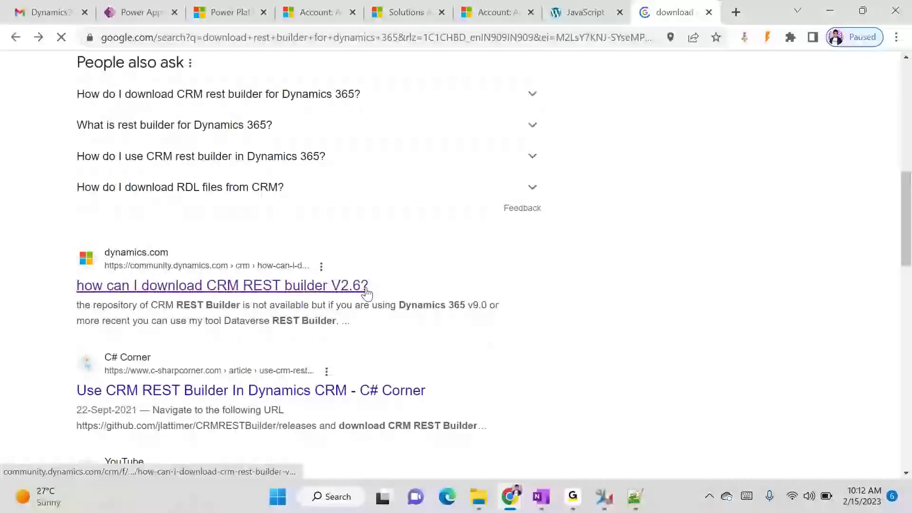
scroll(368, 294, "down", 3)
scroll(368, 303, "down", 1)
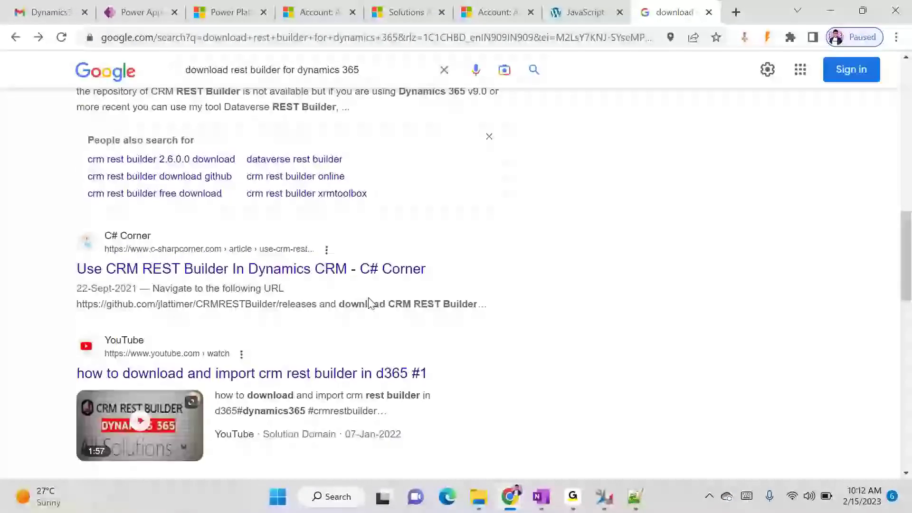
left_click(273, 266)
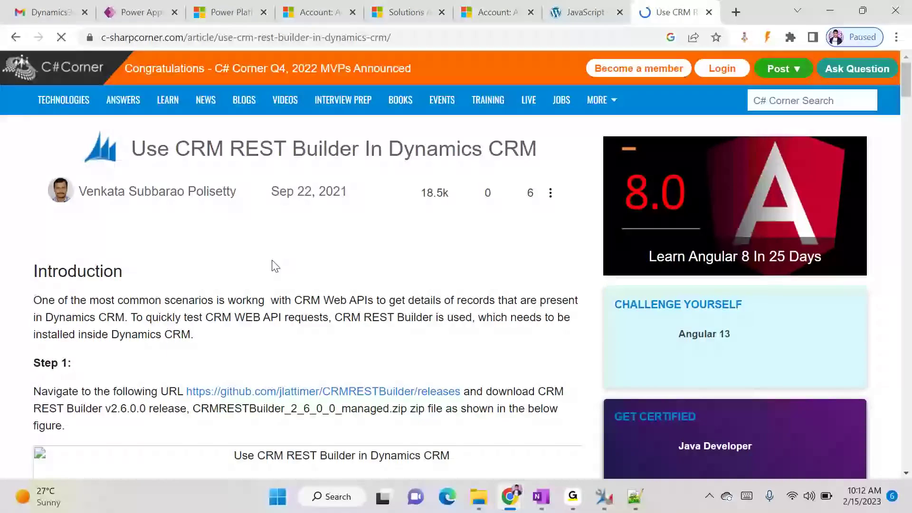
scroll(274, 261, "down", 3)
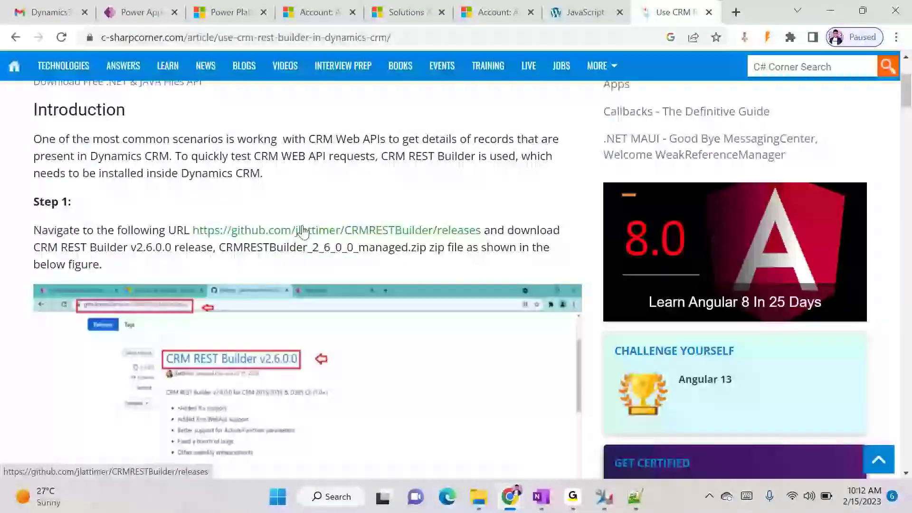
Open the article's GitHub CRMRESTBuilder releases link in a new tab, then close that tab.
middle_click(302, 231)
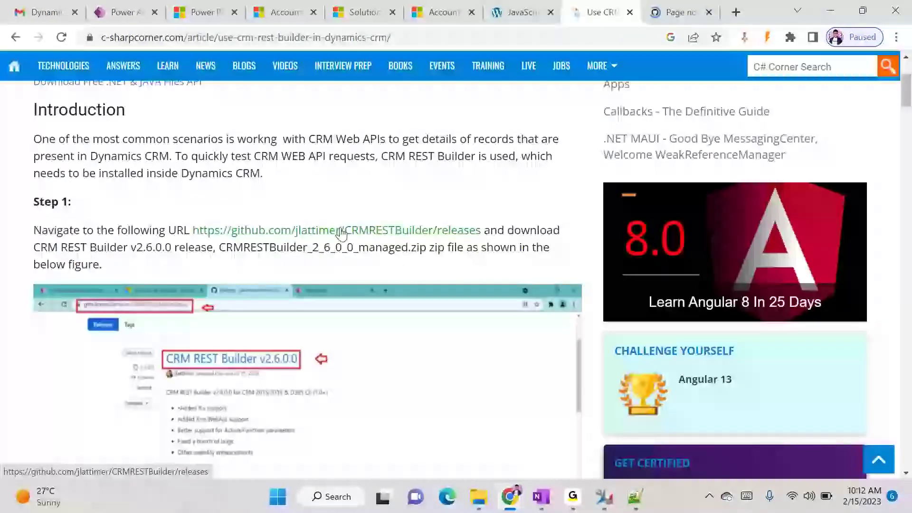
left_click(681, 14)
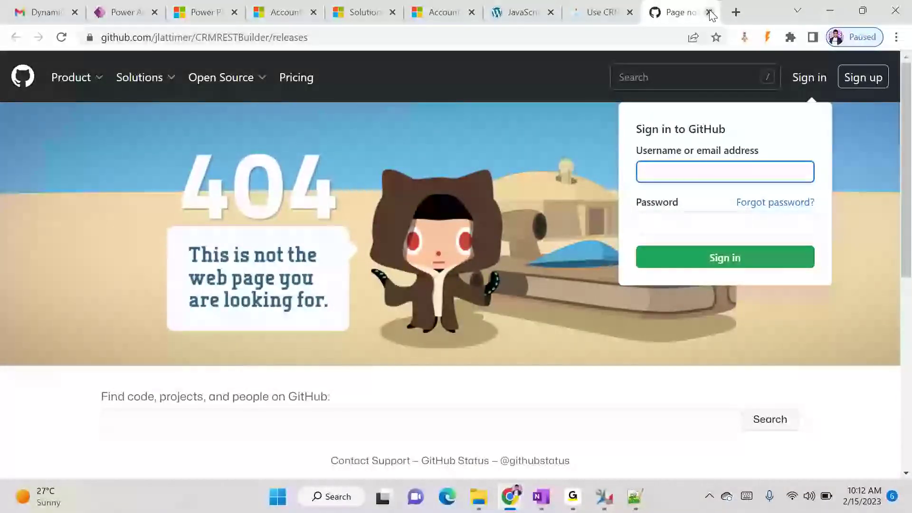
left_click(709, 13)
Scroll through the C# Corner article's solution import steps.
scroll(403, 301, "down", 10)
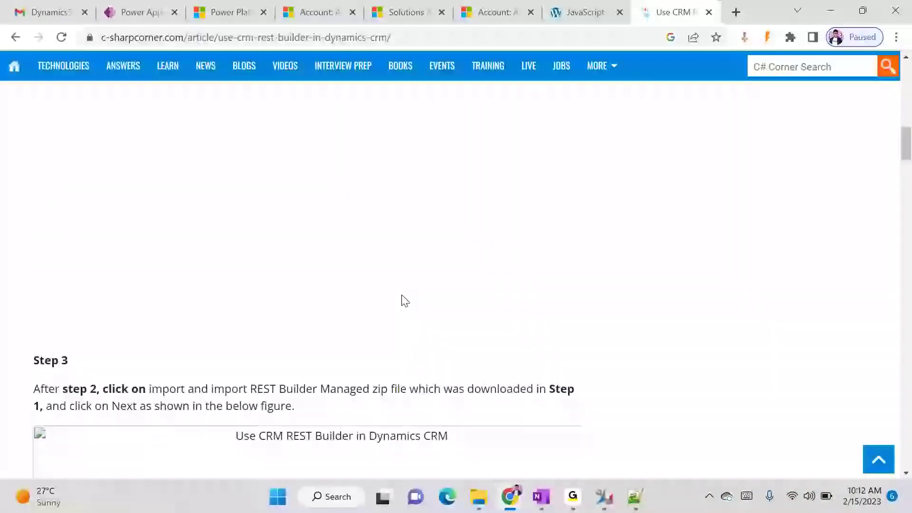
scroll(403, 302, "down", 15)
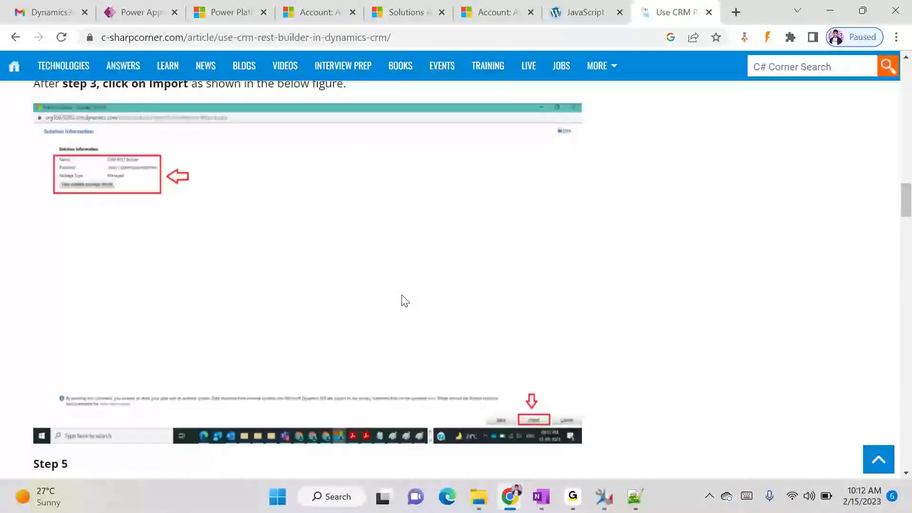
scroll(403, 301, "down", 7)
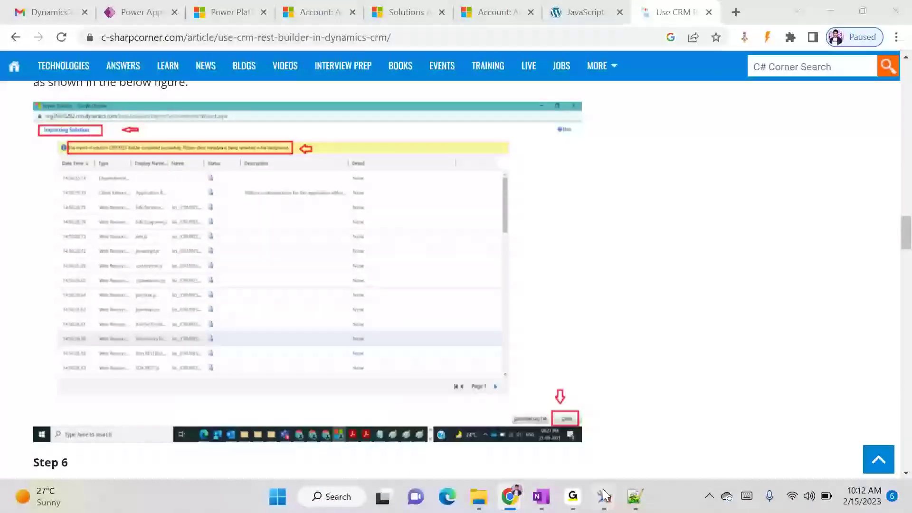
Switch to XrmToolBox and reopen the Tool Library from the configuration options.
mouse_move(604, 495)
left_click(659, 427)
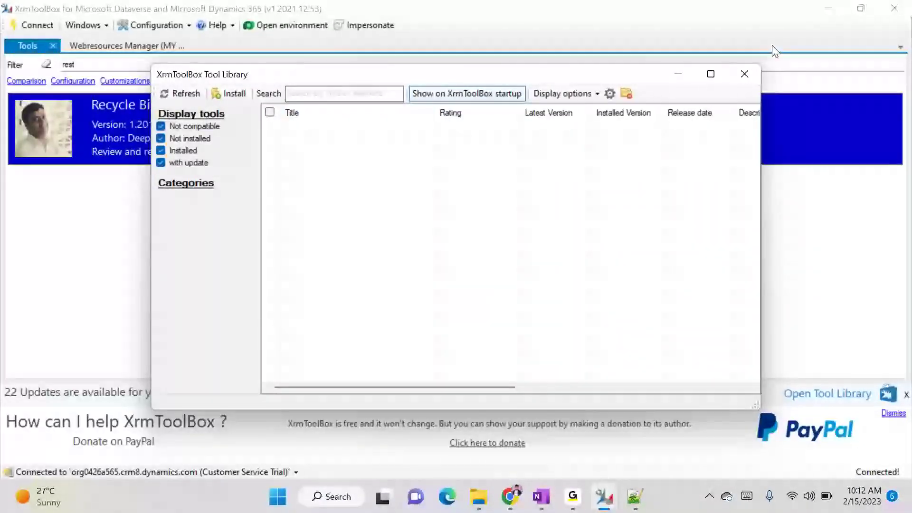
left_click(745, 74)
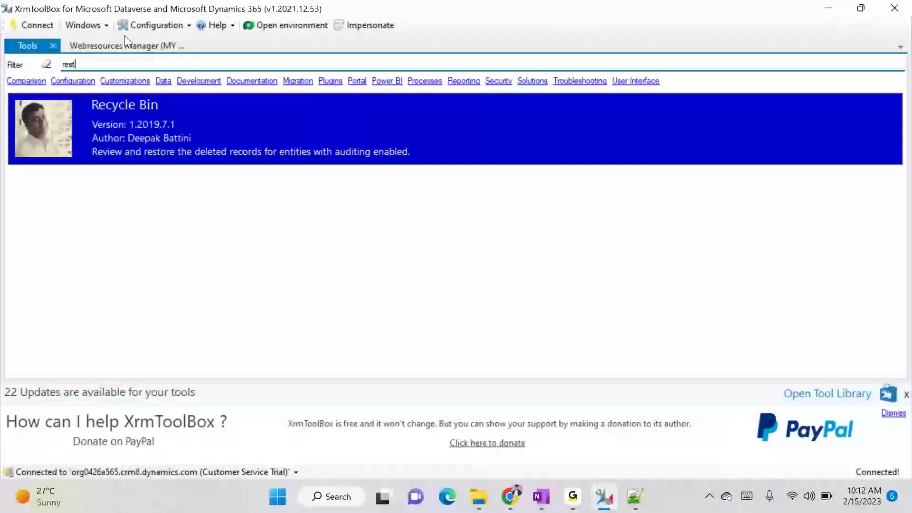
left_click(132, 47)
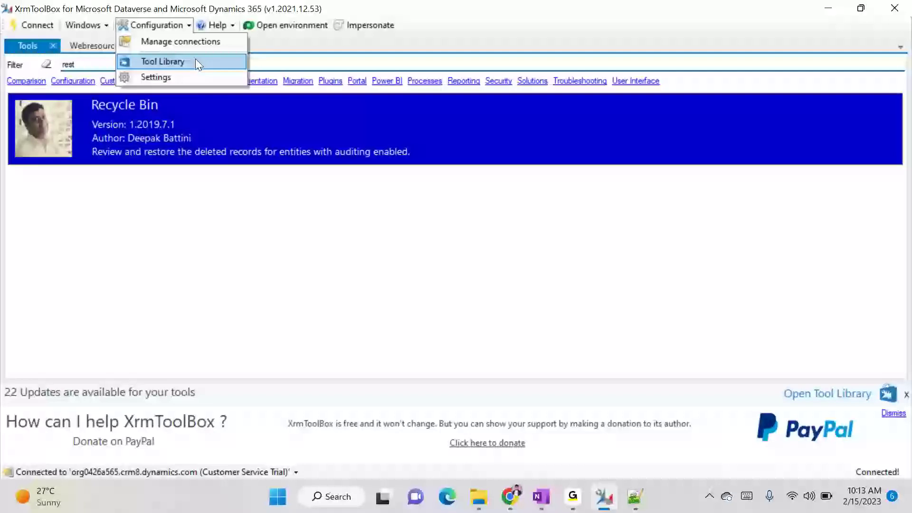
left_click(169, 67)
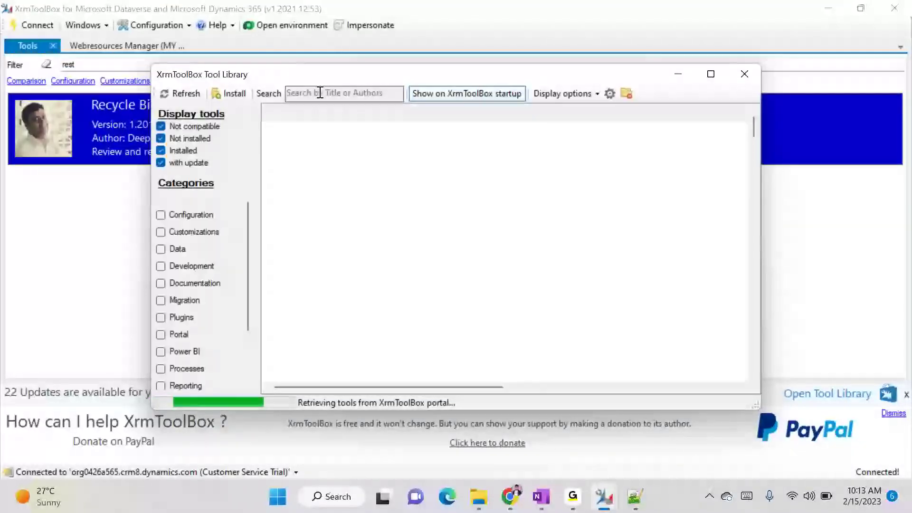
Search the Tool Library for Rest and install Dataverse REST Builder, acknowledging the completion notice.
left_click(320, 93)
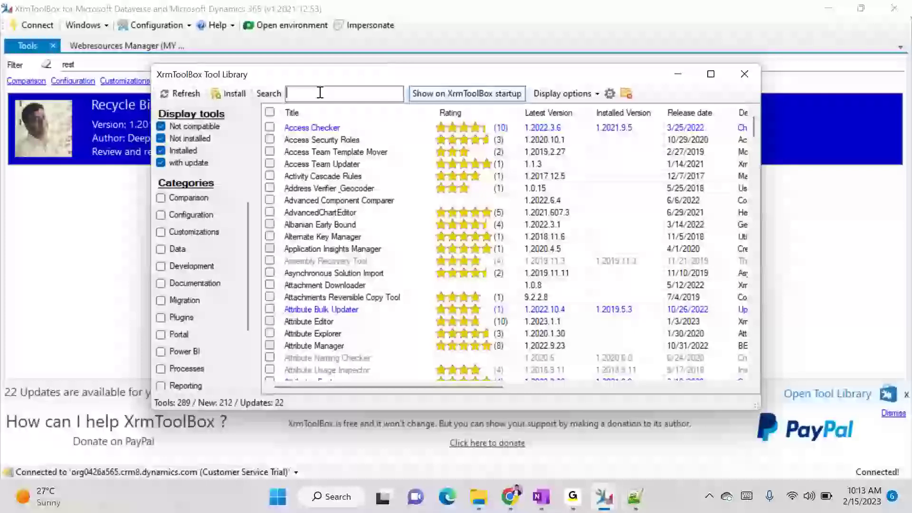
type("Res")
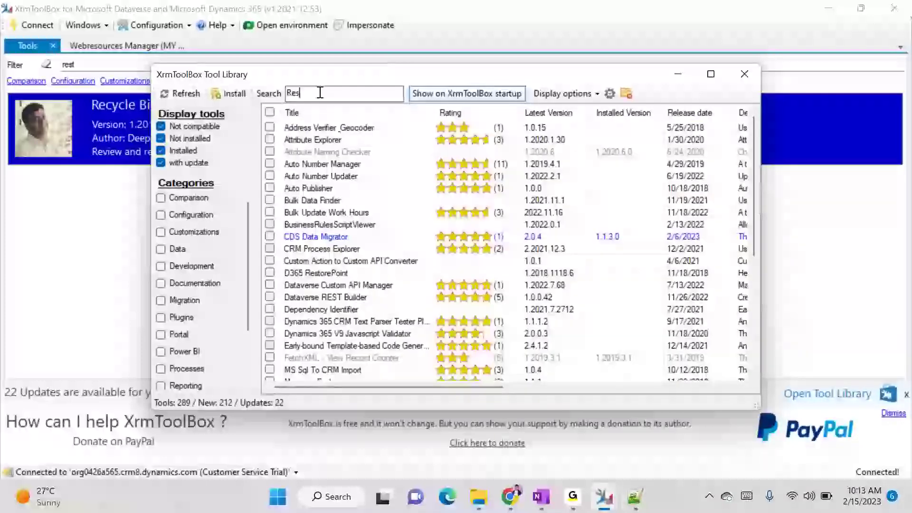
type("t")
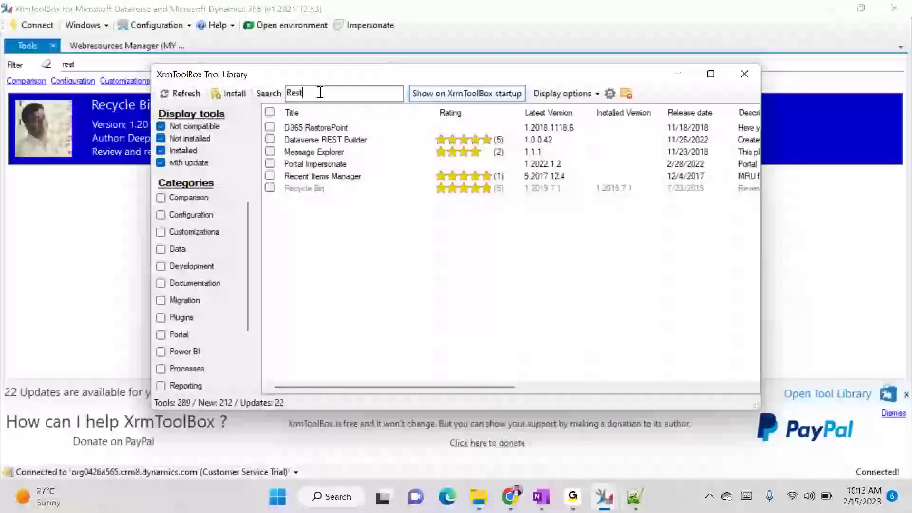
left_click(270, 139)
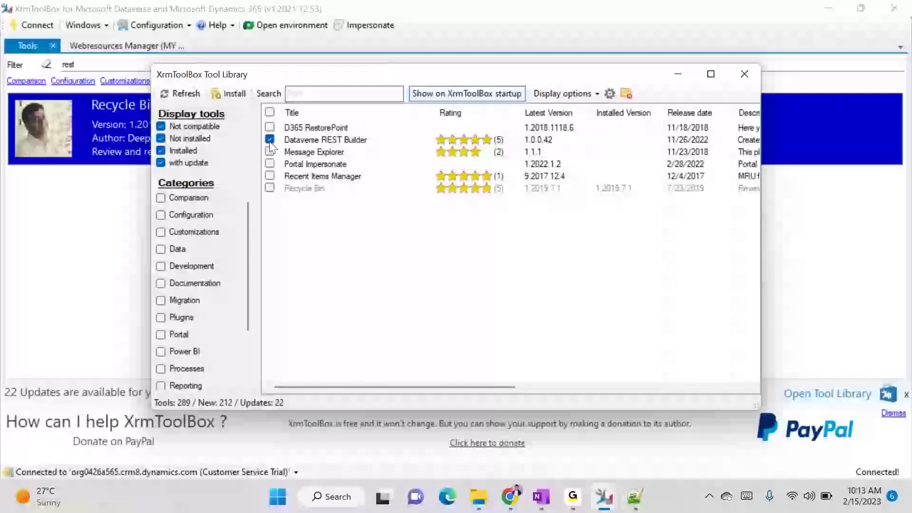
left_click(227, 94)
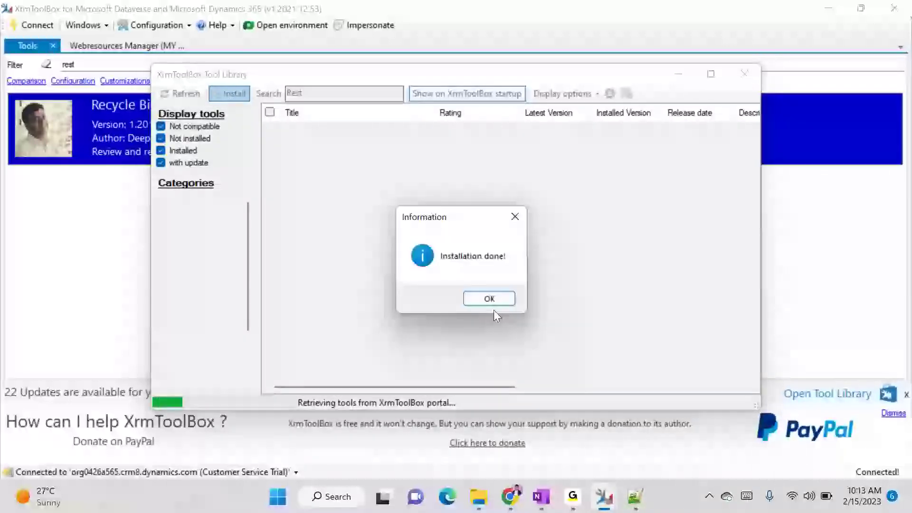
left_click(495, 304)
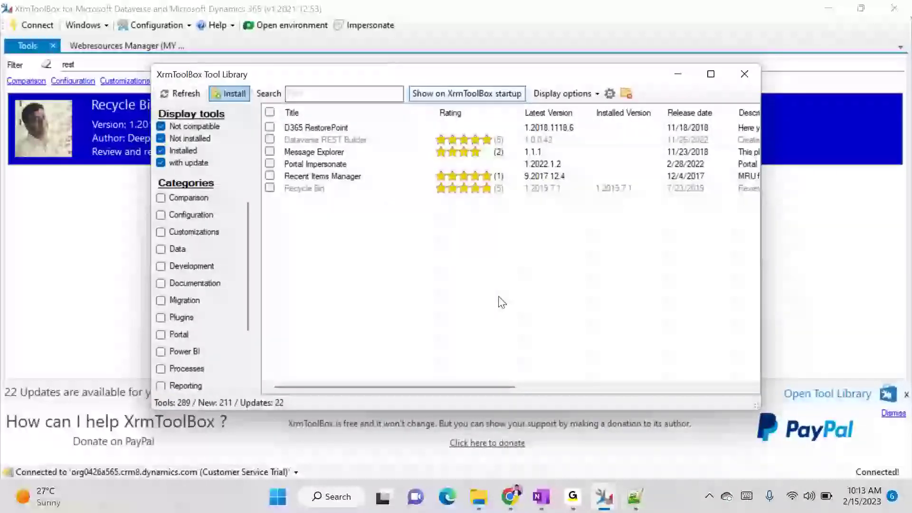
Close the Tool Library and launch Dataverse REST Builder from the tools list, dismissing the error dialog.
left_click(744, 74)
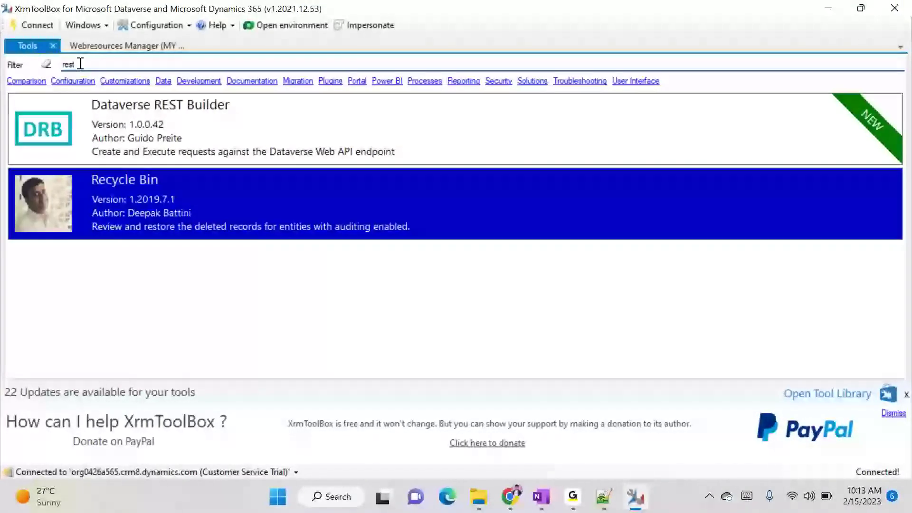
left_click(148, 114)
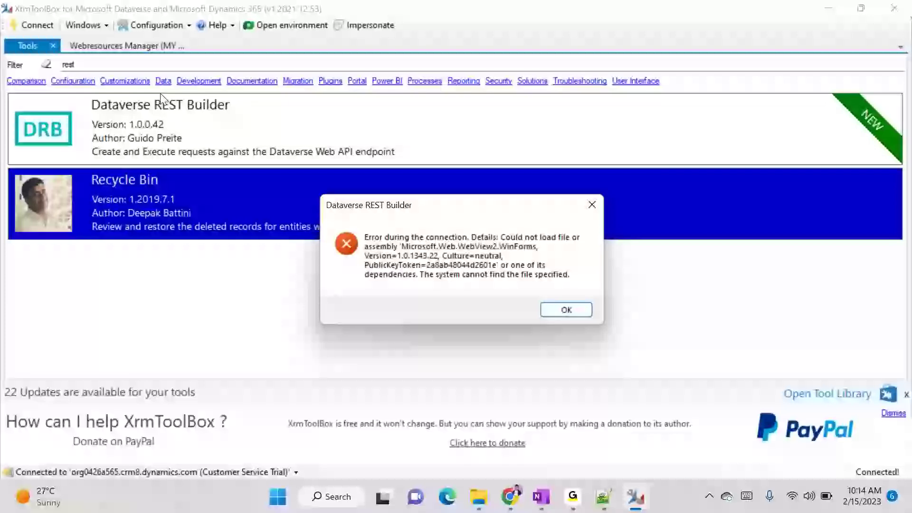
left_click(567, 309)
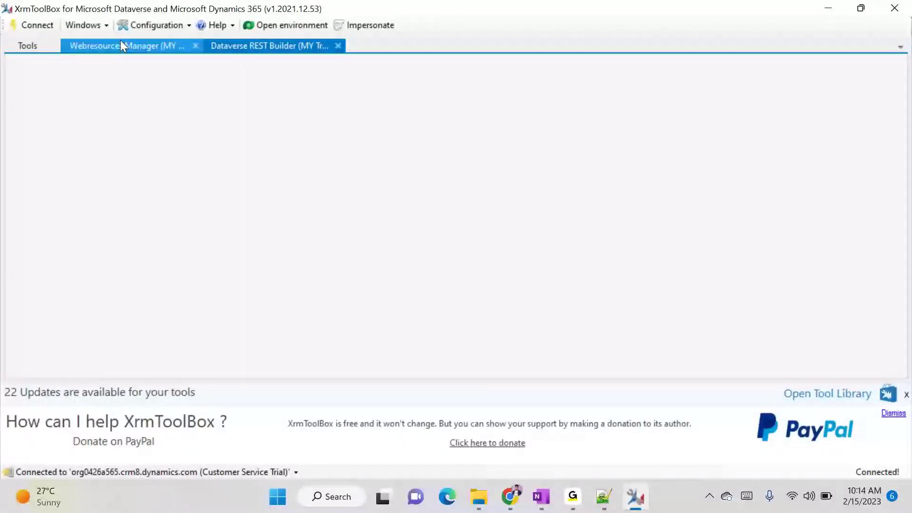
Close the Dataverse REST Builder tab and return to the Webresources Manager.
left_click(241, 45)
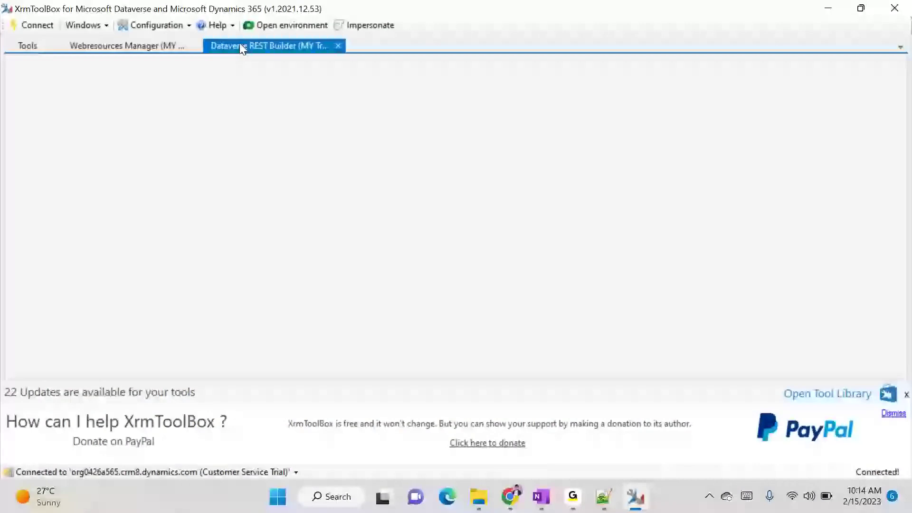
left_click(337, 46)
left_click(473, 298)
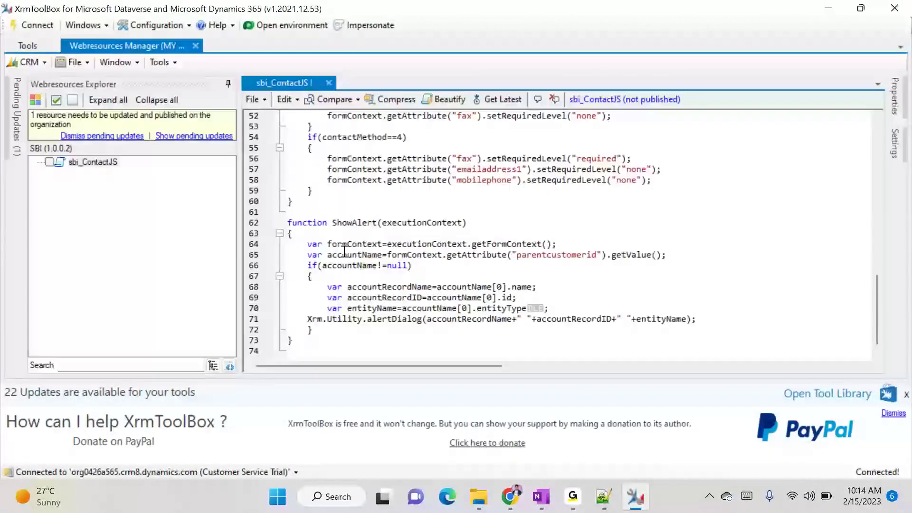
Try launching Dataverse REST Builder again from the tools list, dismissing its error and closing its tab.
left_click(28, 45)
left_click(189, 129)
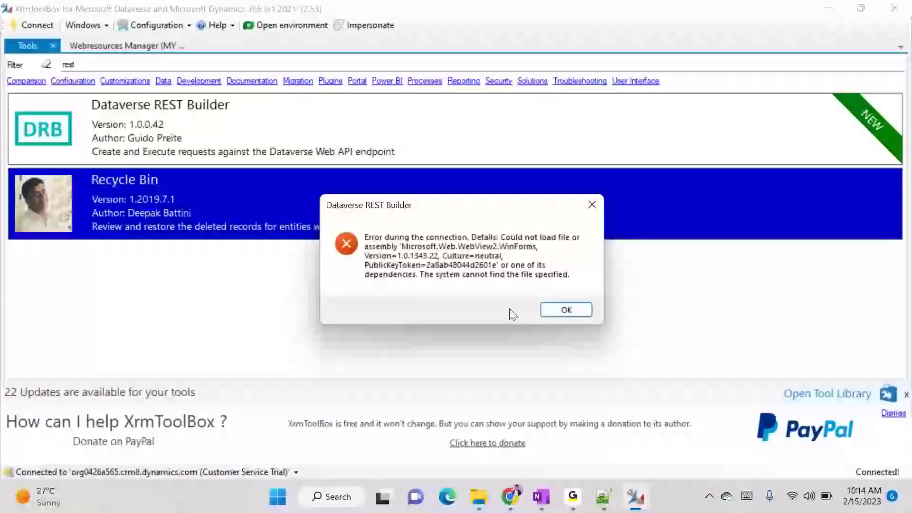
left_click(566, 309)
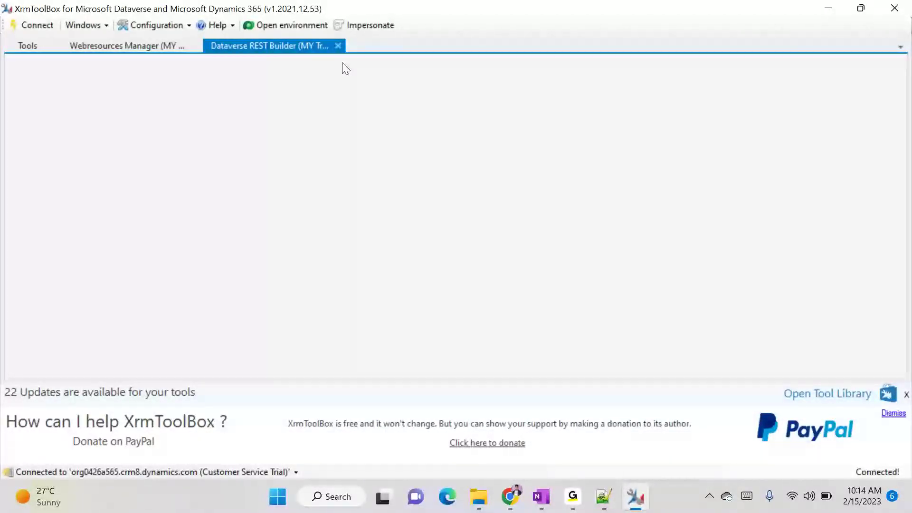
left_click(338, 46)
left_click(488, 299)
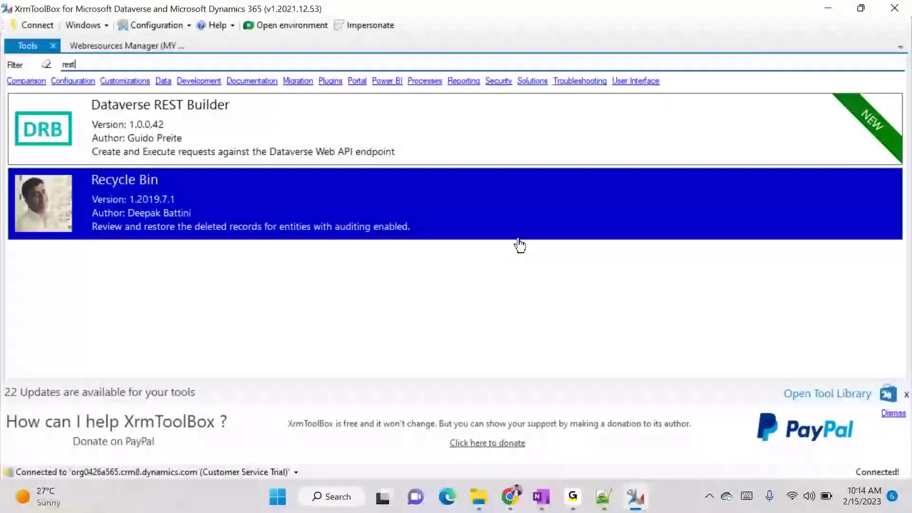
Minimize XrmToolBox and read through the Use CRM REST Builder In Dynamics CRM article in the browser.
left_click(827, 9)
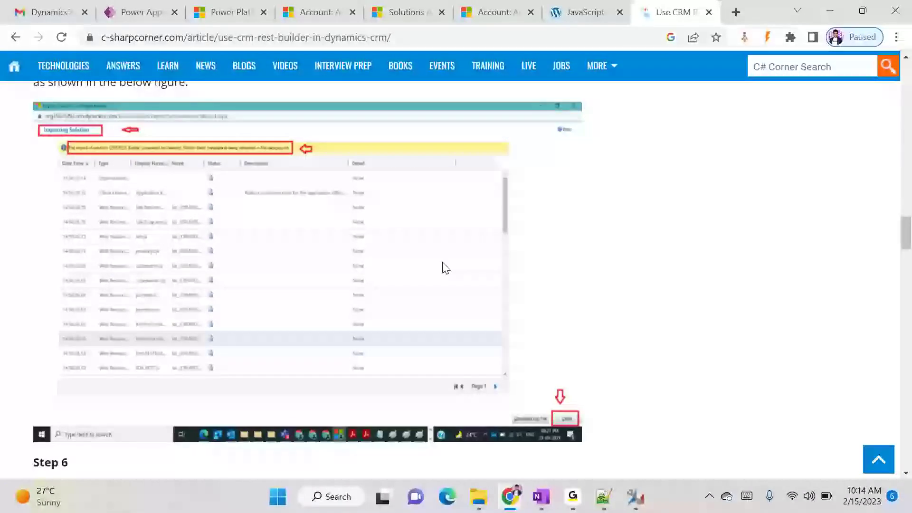
scroll(468, 300, "down", 4)
scroll(476, 294, "down", 4)
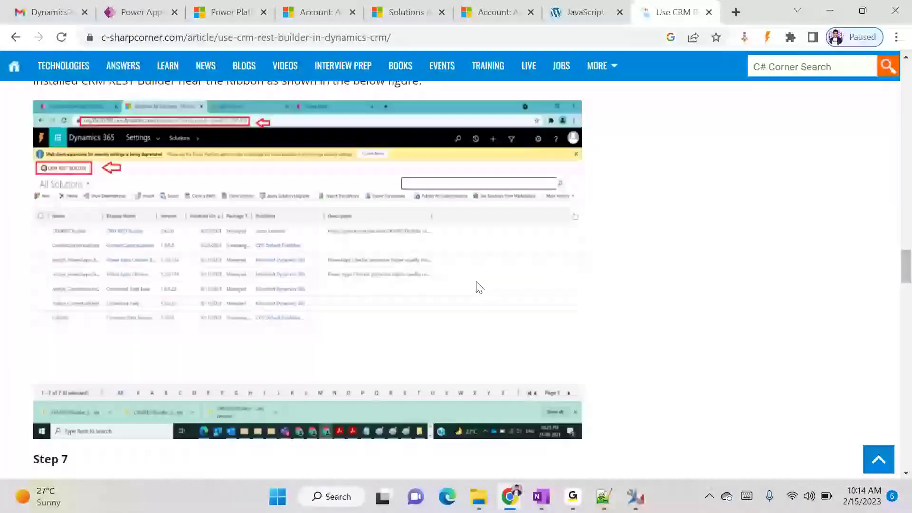
scroll(479, 288, "up", 20)
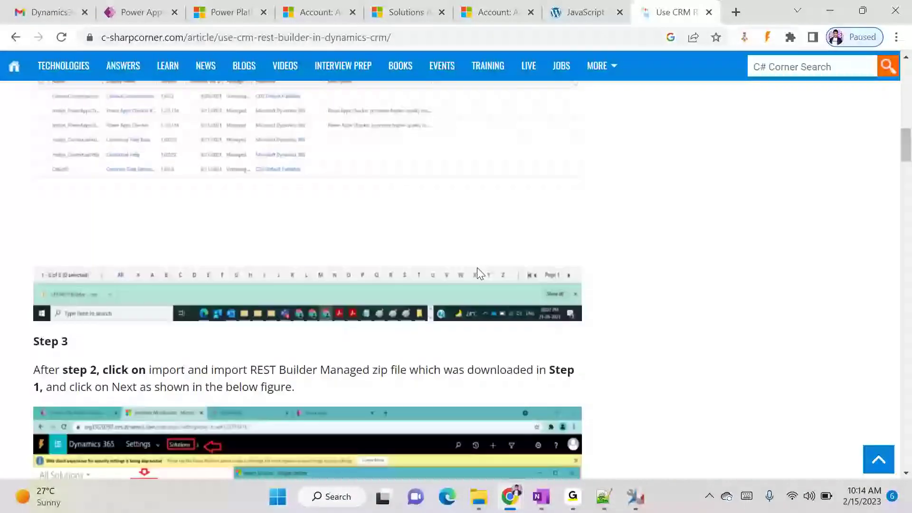
scroll(478, 268, "up", 20)
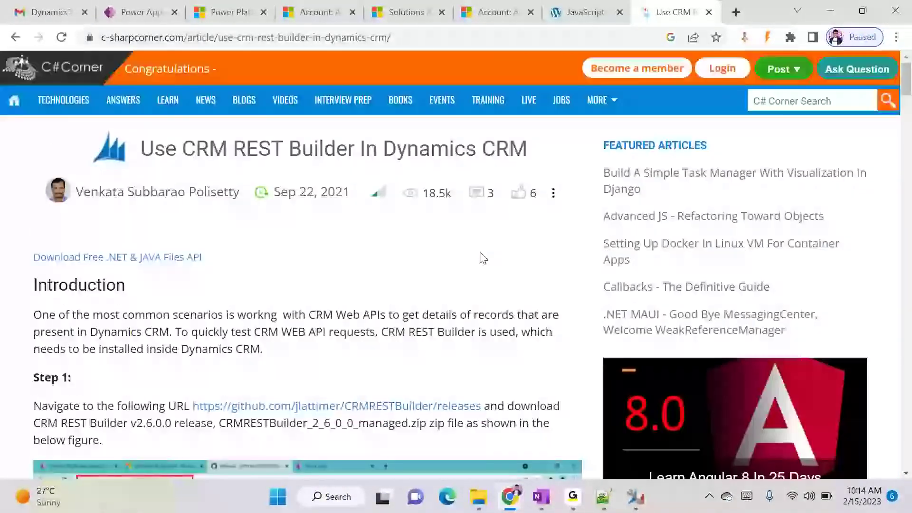
scroll(484, 258, "down", 4)
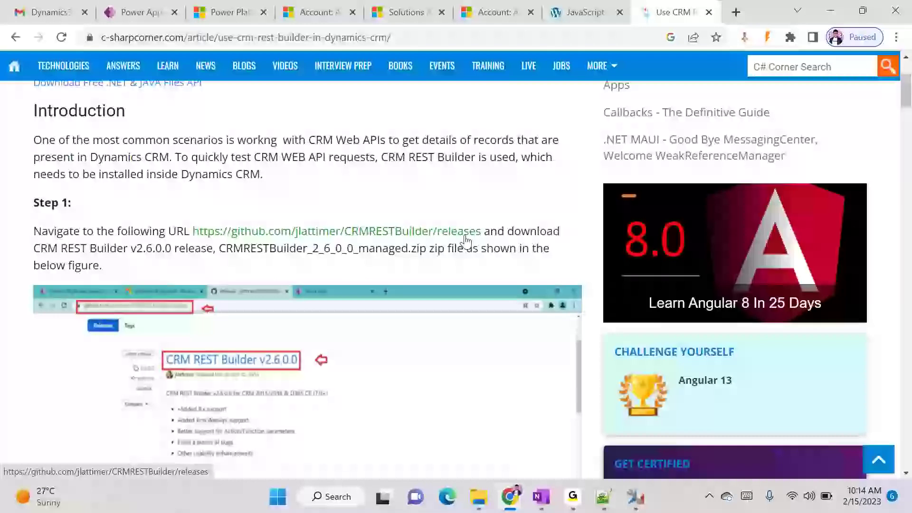
Open the article's GitHub CRMRESTBuilder releases link twice, closing the GitHub tab each time.
left_click(465, 238, "ctrl")
left_click(669, 9)
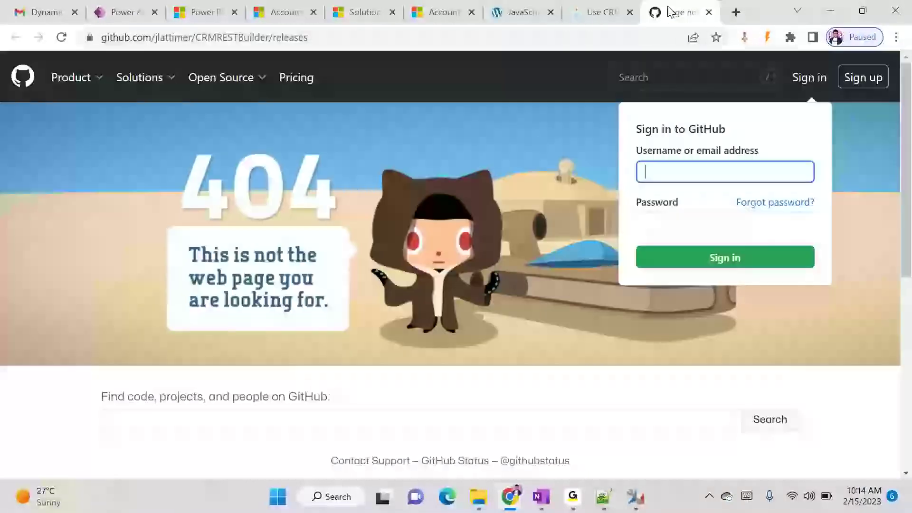
left_click(709, 13)
scroll(353, 193, "down", 3)
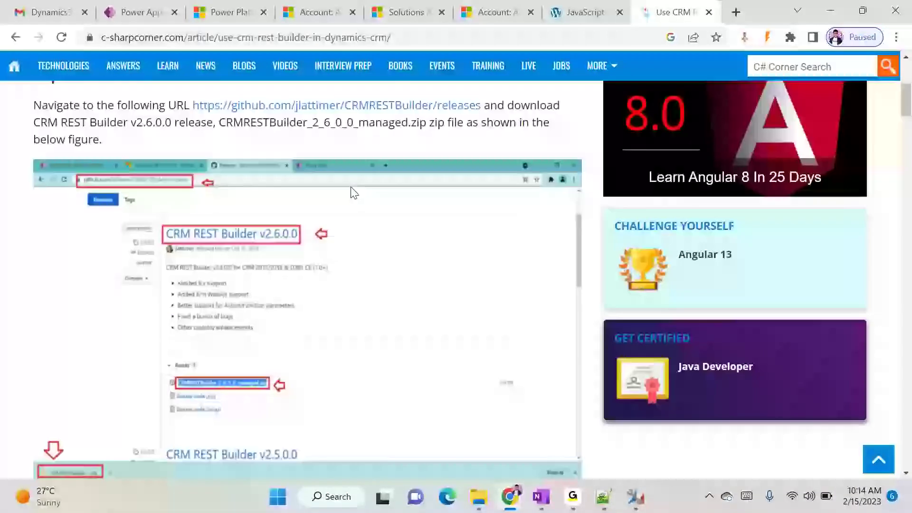
scroll(353, 194, "down", 5)
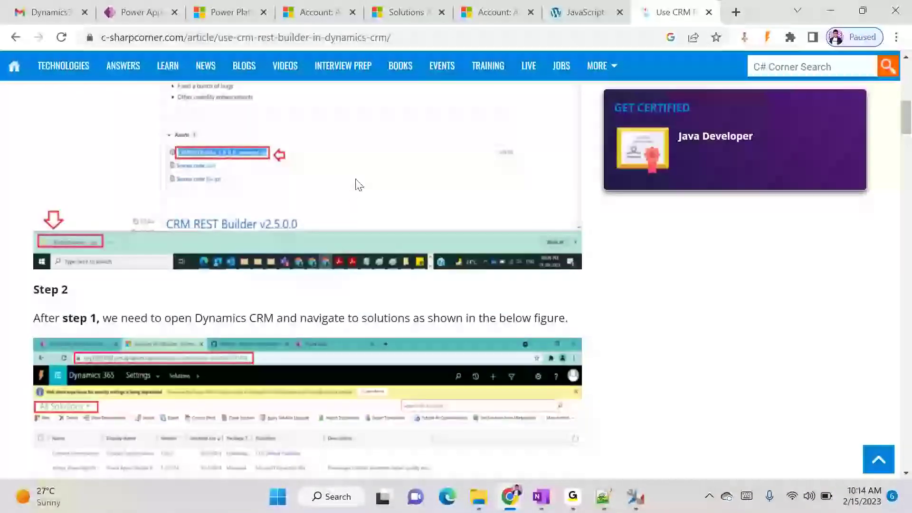
scroll(292, 230, "up", 10)
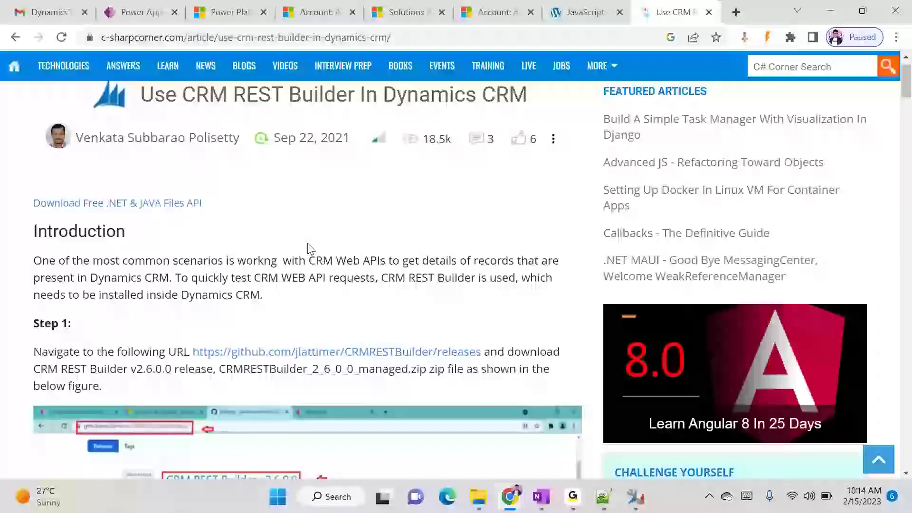
scroll(360, 181, "down", 4)
left_click(373, 160)
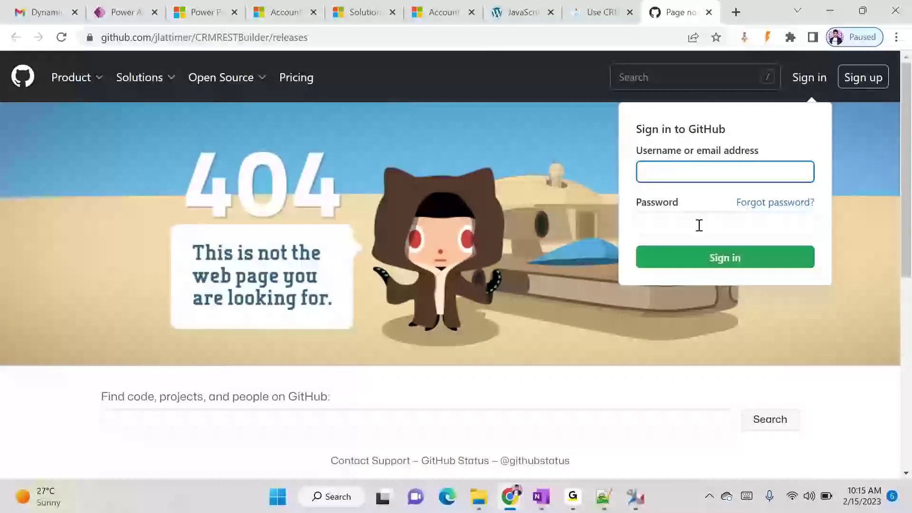
left_click(710, 12)
Return to XrmToolBox, clear the tool filter, and open the Access Checker tool.
left_click(644, 510)
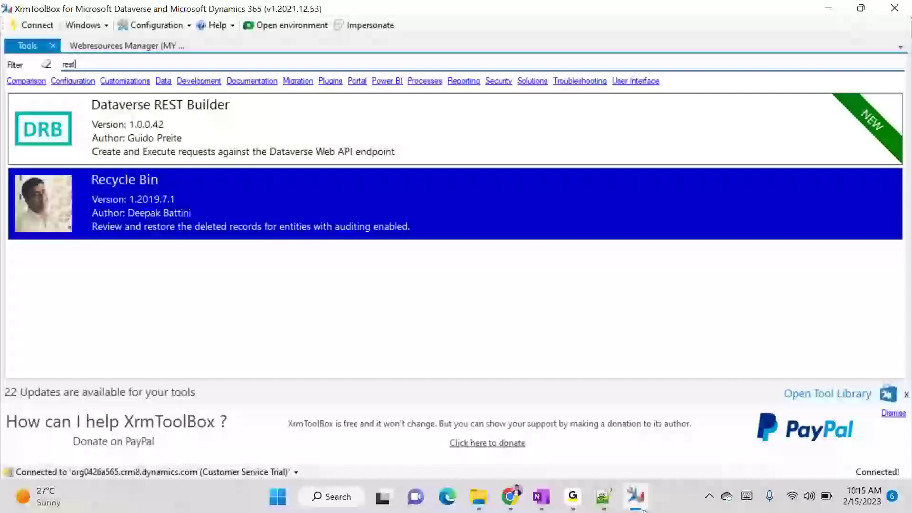
key("BackSpace")
key("BackSpace")
key("BackSpace")
key("BackSpace")
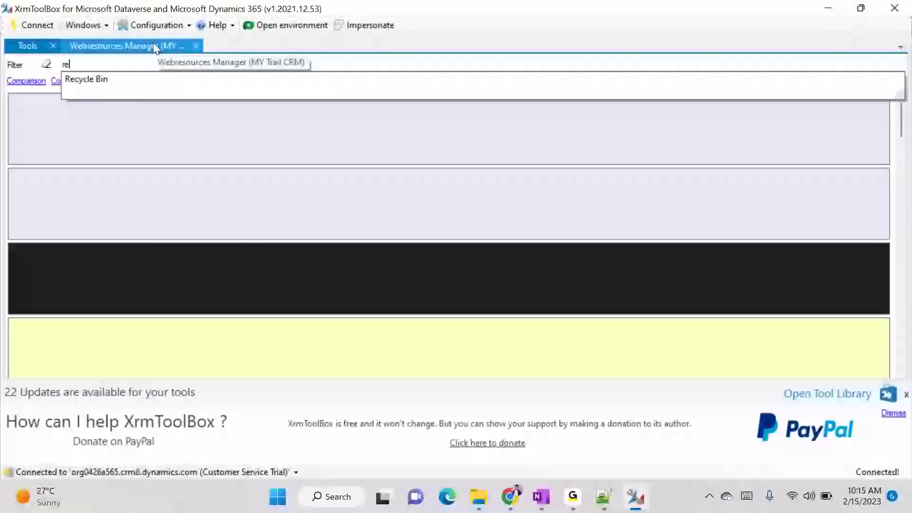
scroll(232, 204, "down", 1)
scroll(234, 207, "up", 1)
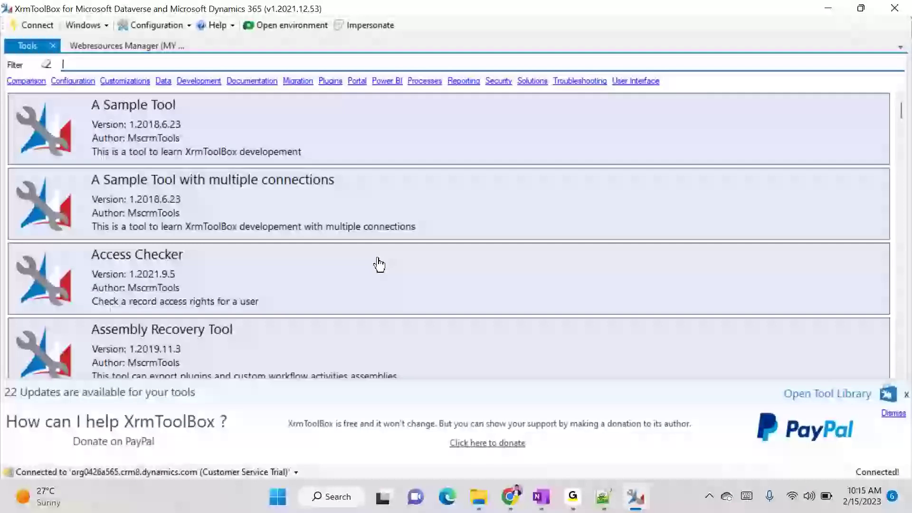
scroll(385, 271, "down", 9)
scroll(397, 276, "up", 2)
scroll(397, 276, "up", 7)
left_click(291, 274)
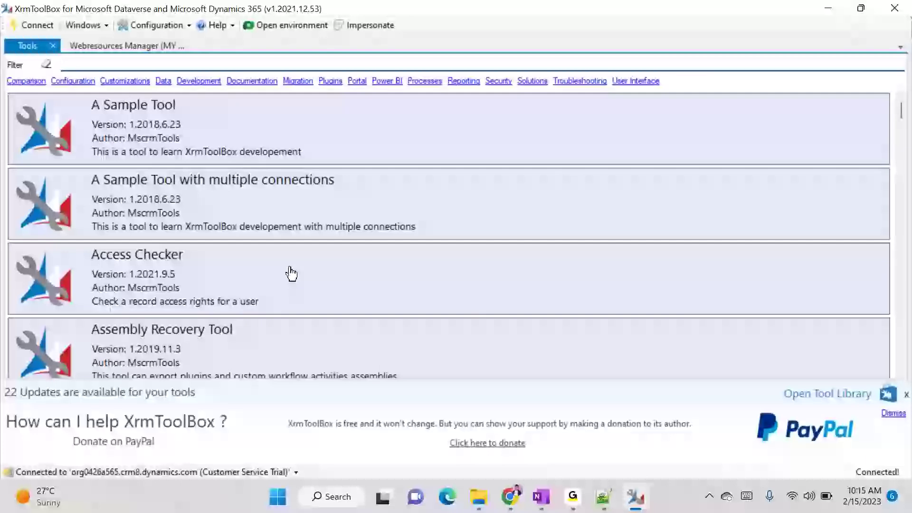
left_click(471, 328)
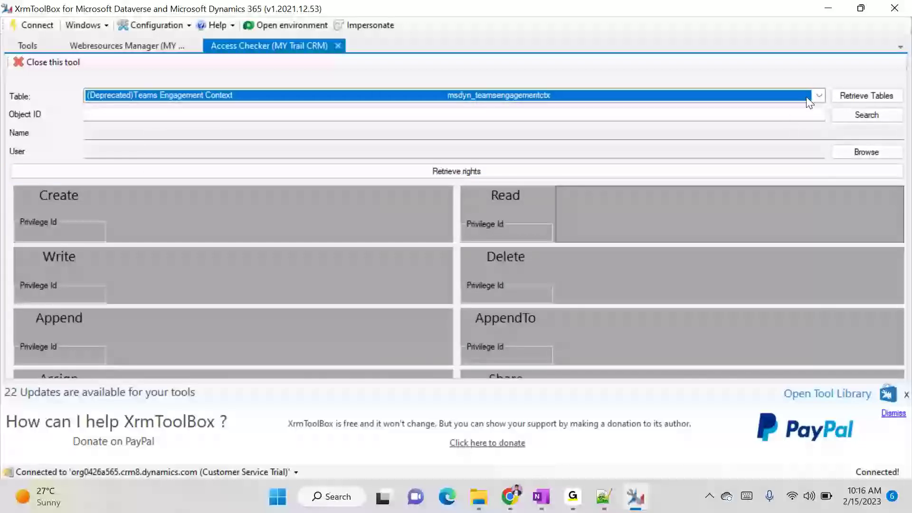
Select the Account table in Access Checker.
left_click(819, 95)
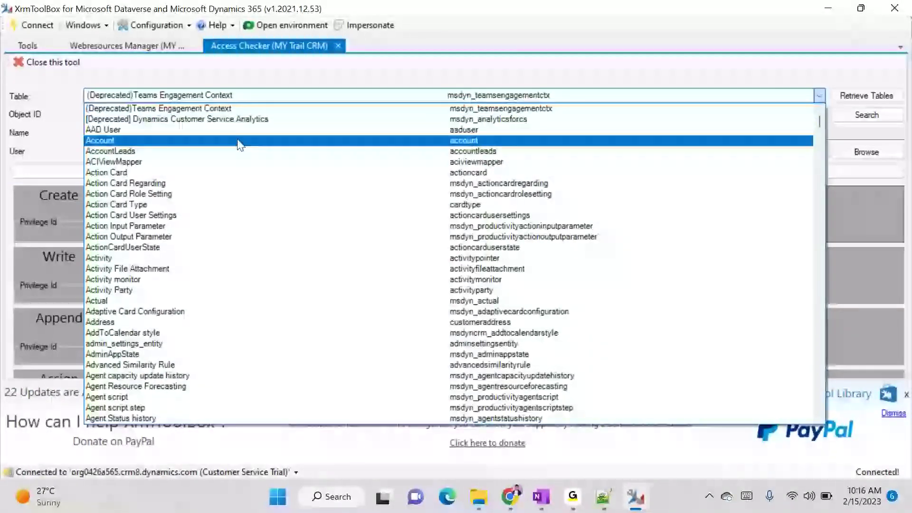
left_click(257, 140)
left_click(169, 115)
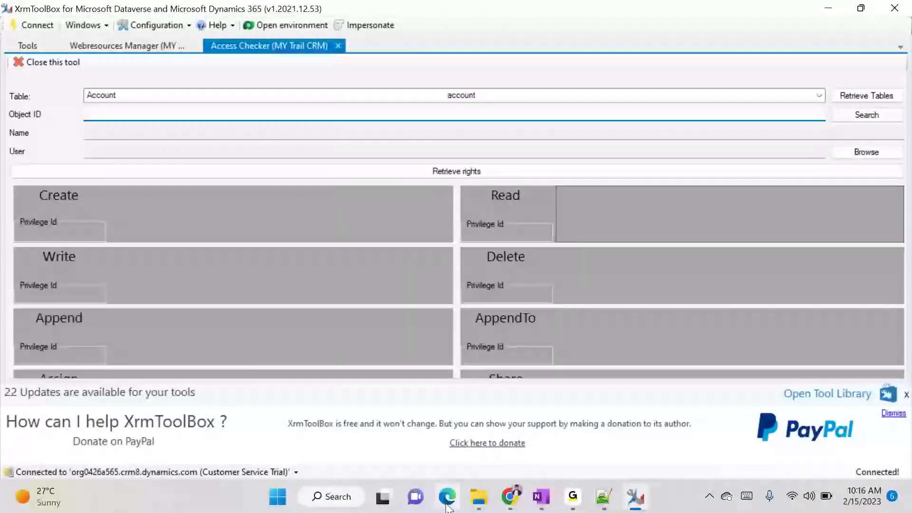
Copy the open account record's ID with Level up's Record ID command and paste it as the Object ID.
mouse_move(510, 497)
left_click(346, 434)
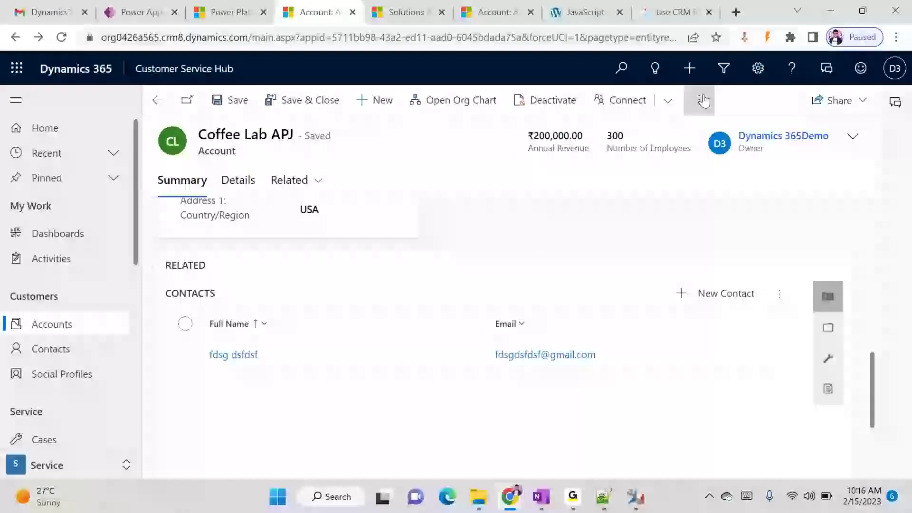
left_click(745, 38)
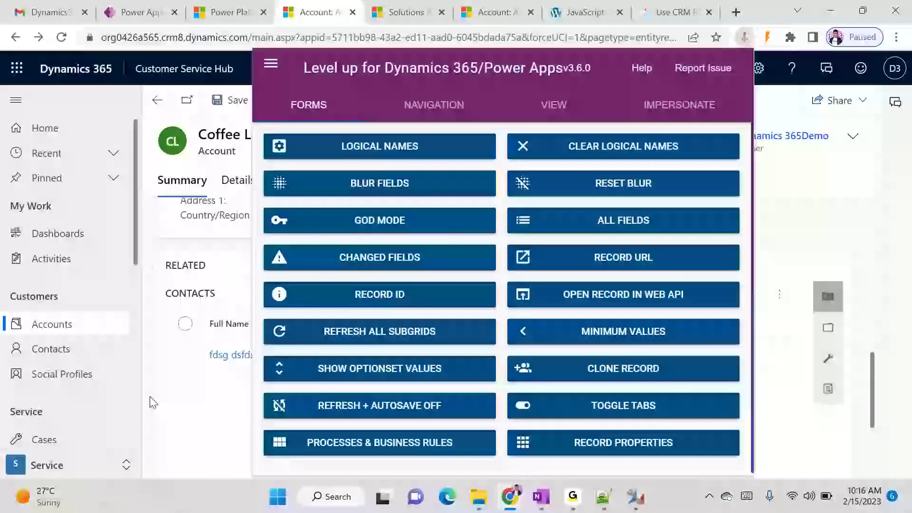
left_click(376, 296)
left_click(636, 496)
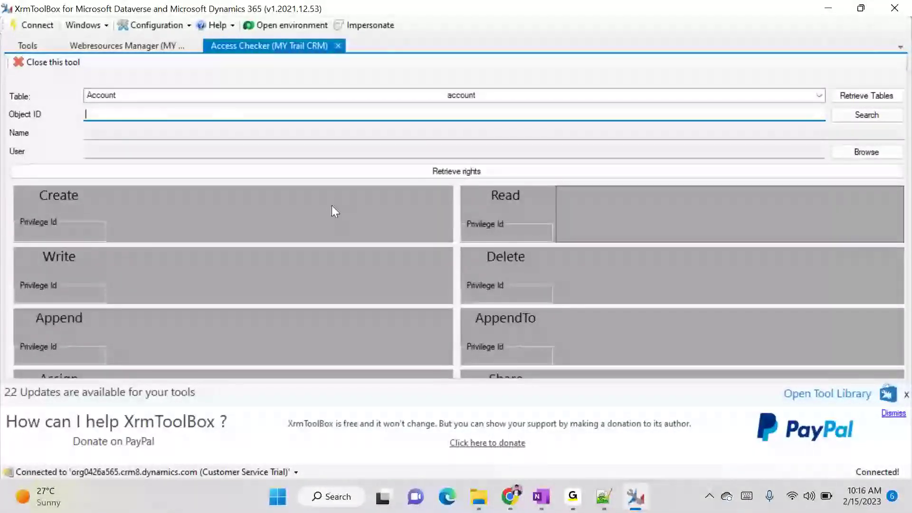
key("ctrl+v")
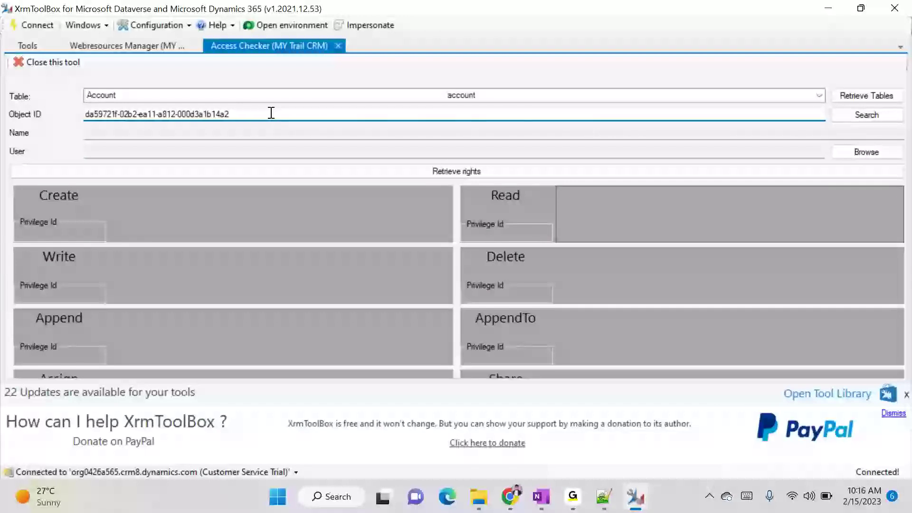
Dismiss the clipboard notice on the account page in the browser and switch back to XrmToolBox.
key("alt+Tab")
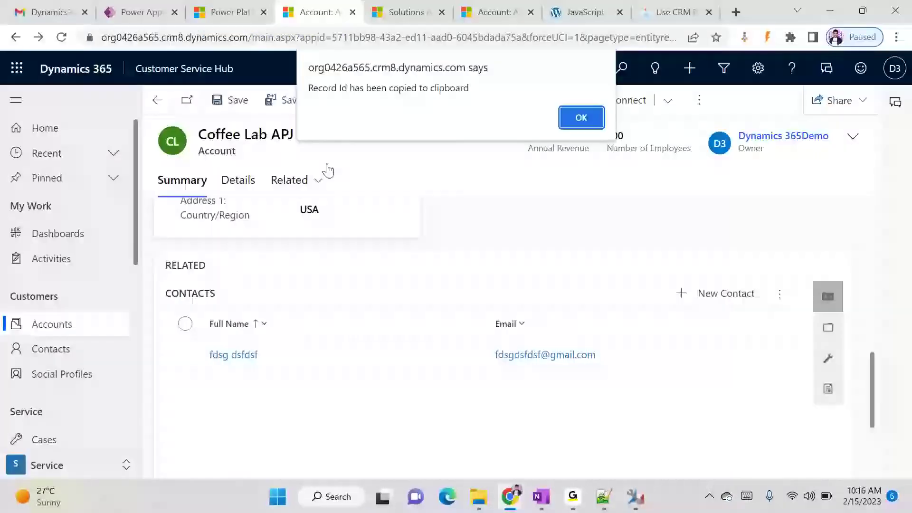
left_click(556, 118)
key("alt+Tab")
Browse for the user, search for Dyna, and select the Dynamics 365Demo user.
left_click(161, 151)
left_click(883, 156)
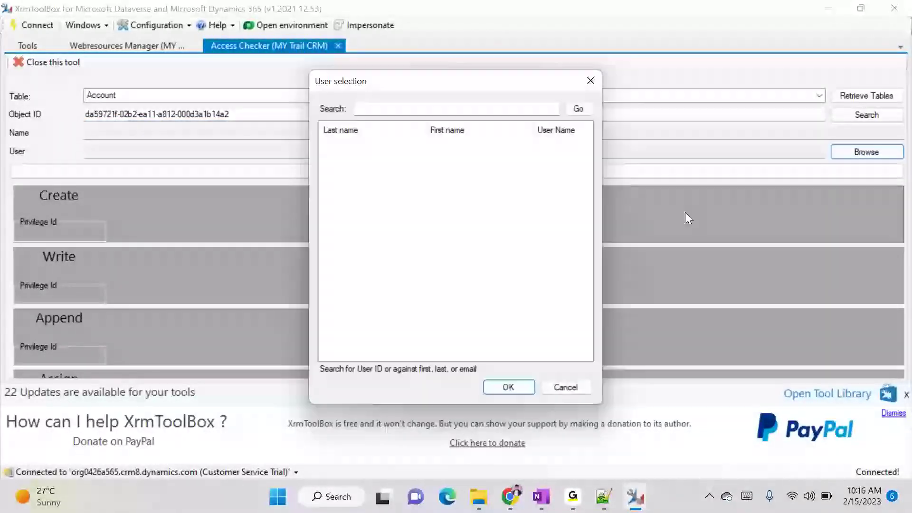
left_click(444, 106)
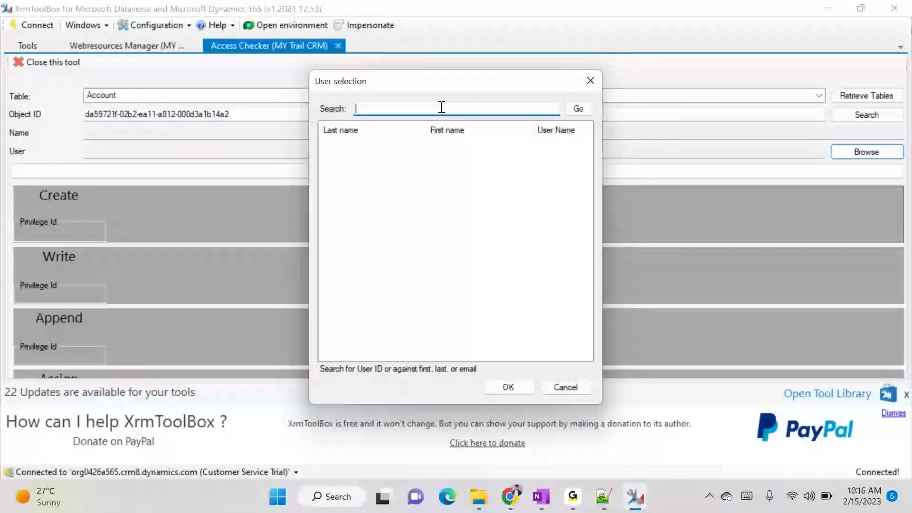
type("Dyna")
key("Return")
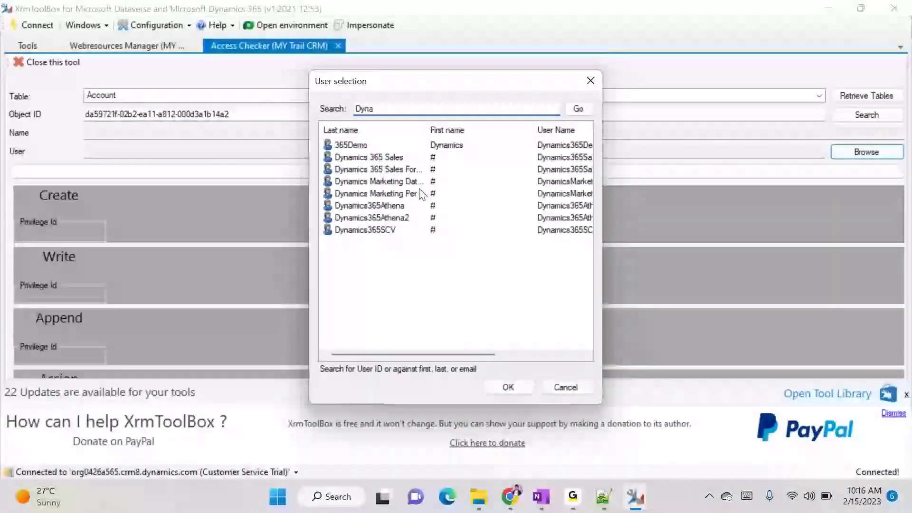
left_click(358, 145)
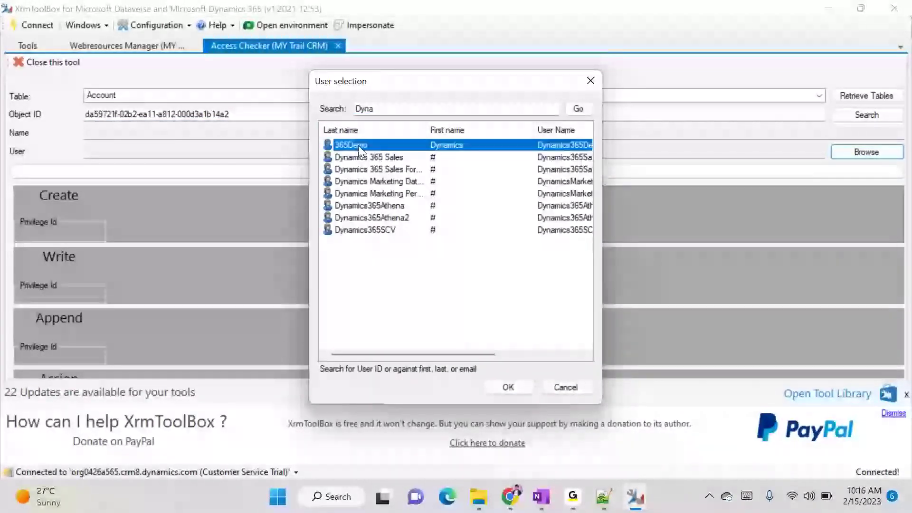
left_click(504, 389)
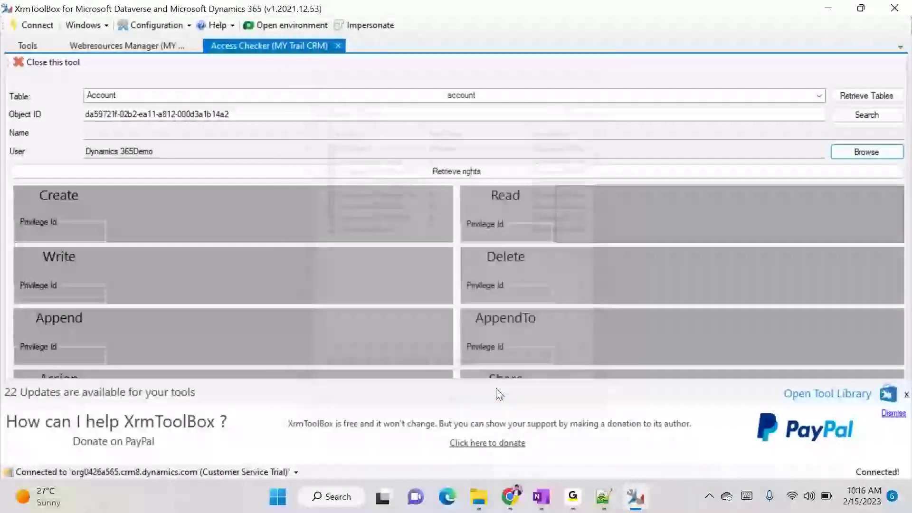
Retrieve the user's rights on the account record, retrying after dismissing the error, and hide the tool updates notice.
left_click(473, 172)
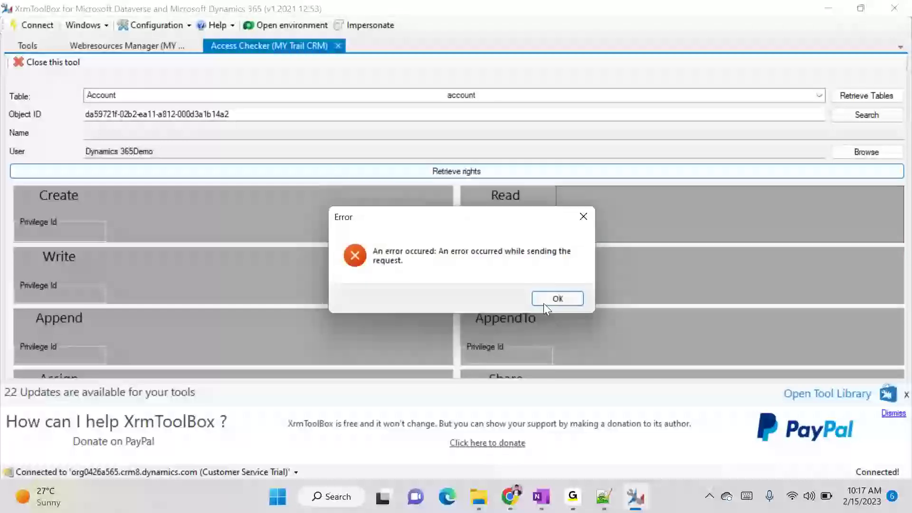
left_click(546, 299)
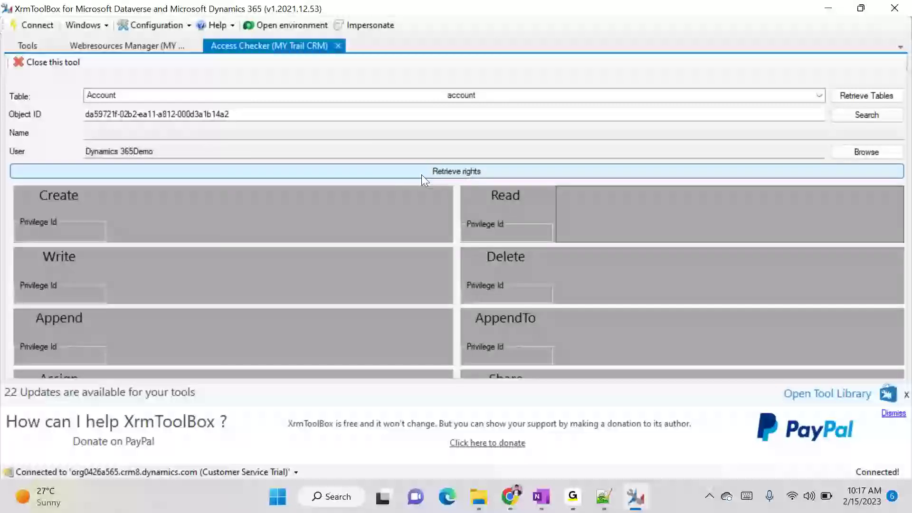
left_click(436, 171)
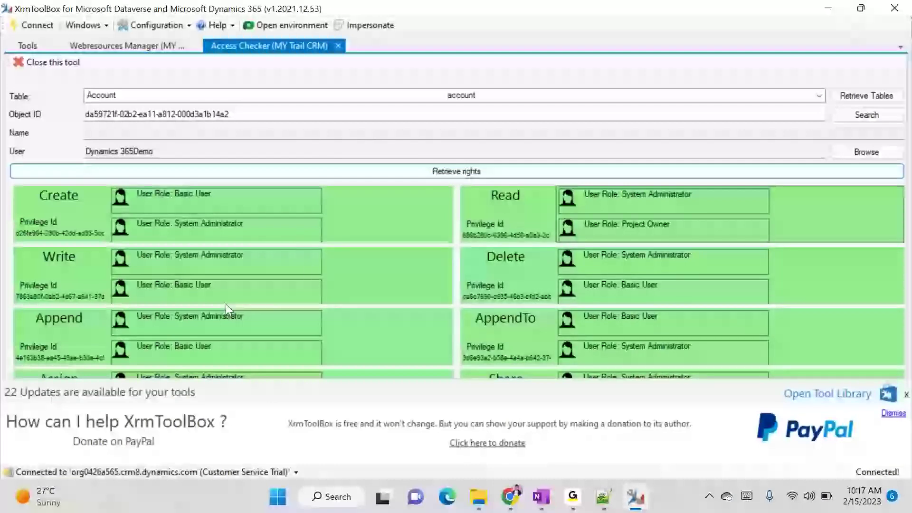
left_click(907, 397)
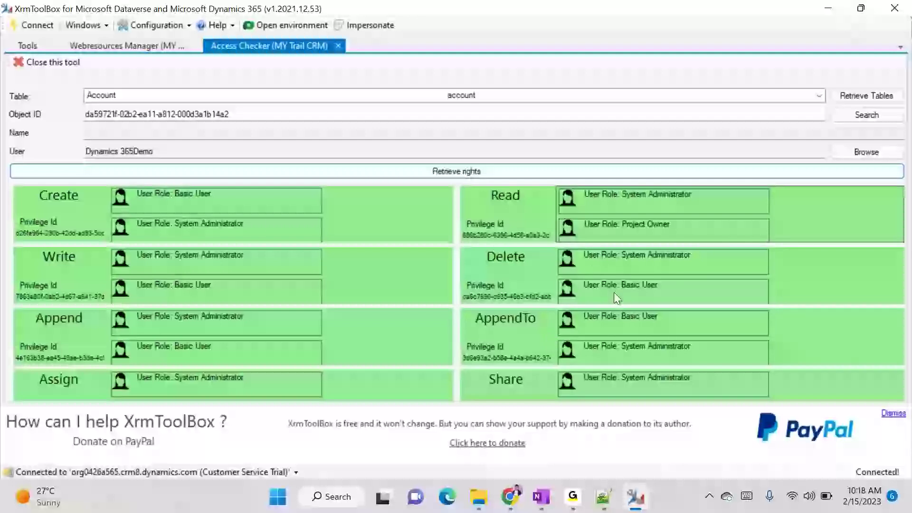
left_click(166, 47)
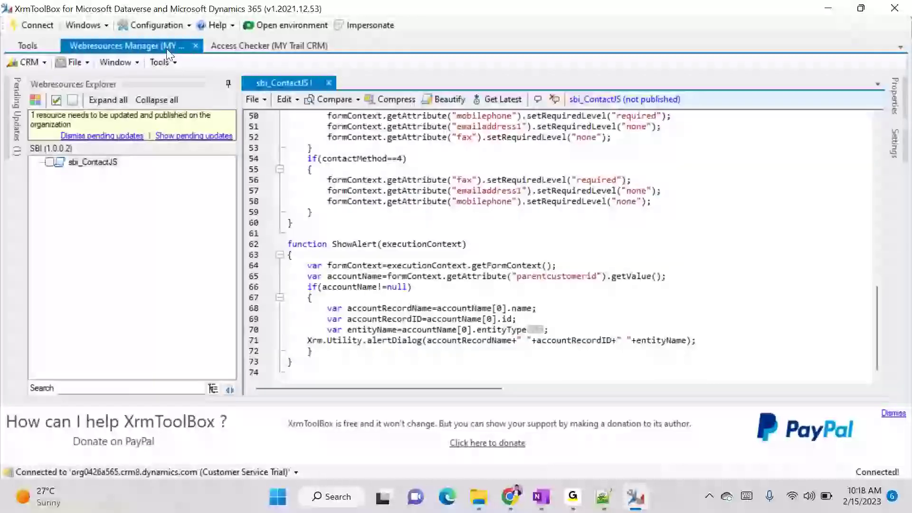
left_click(23, 43)
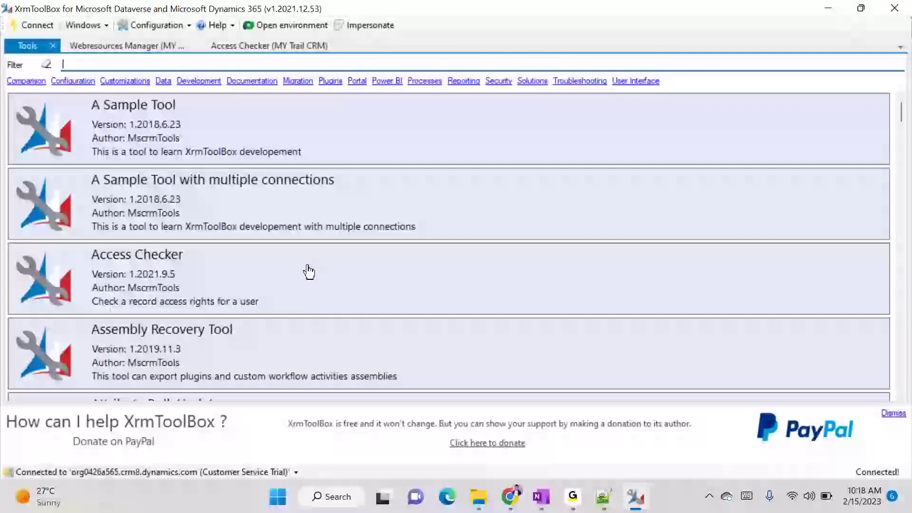
left_click(264, 48)
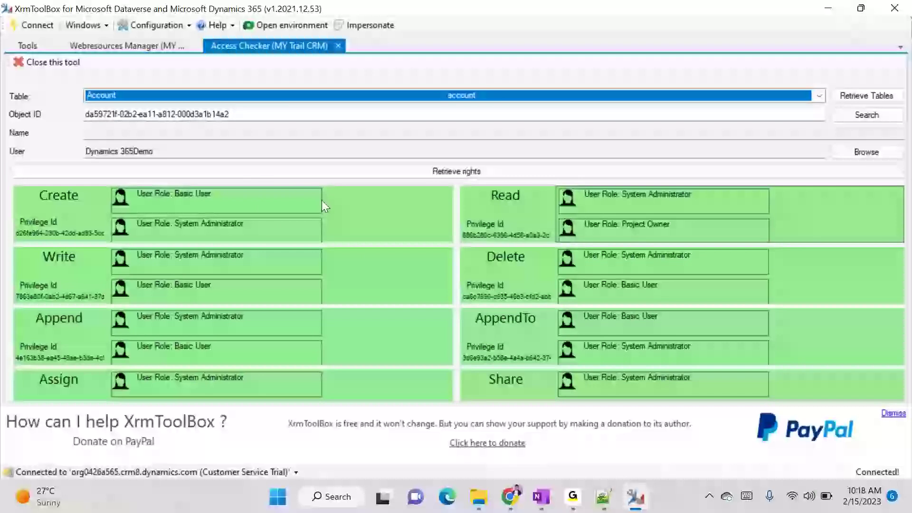
Switch to the browser and open the Dynamics 365 Solutions tab.
left_click(510, 497)
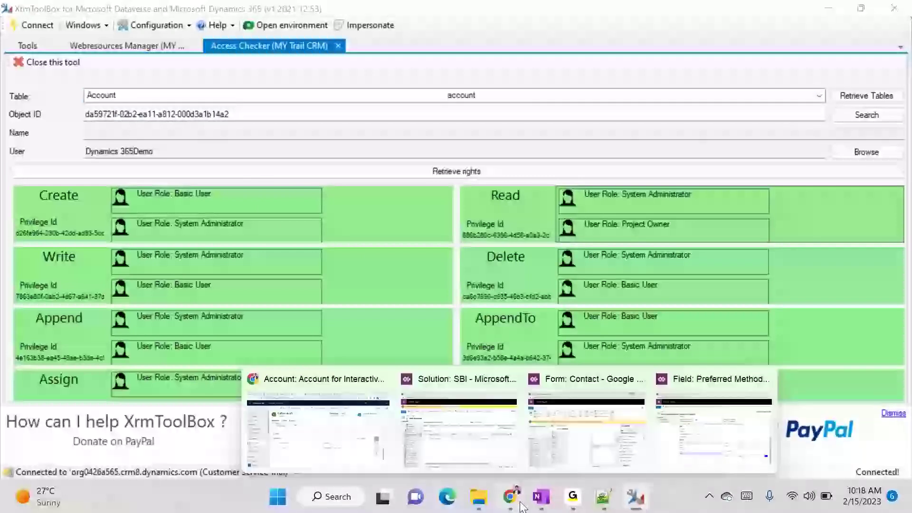
left_click(363, 457)
left_click(404, 12)
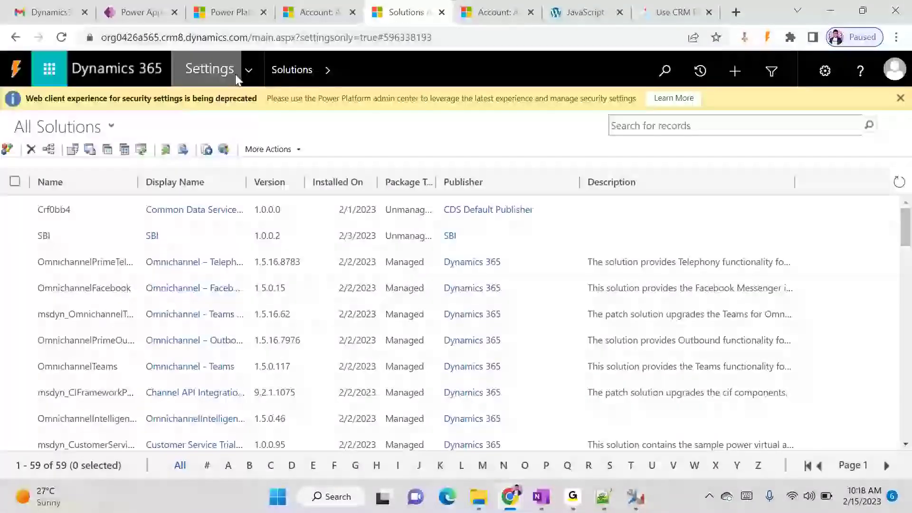
Navigate through the Dynamics 365 Settings area to the Security settings.
left_click(249, 68)
left_click(354, 216)
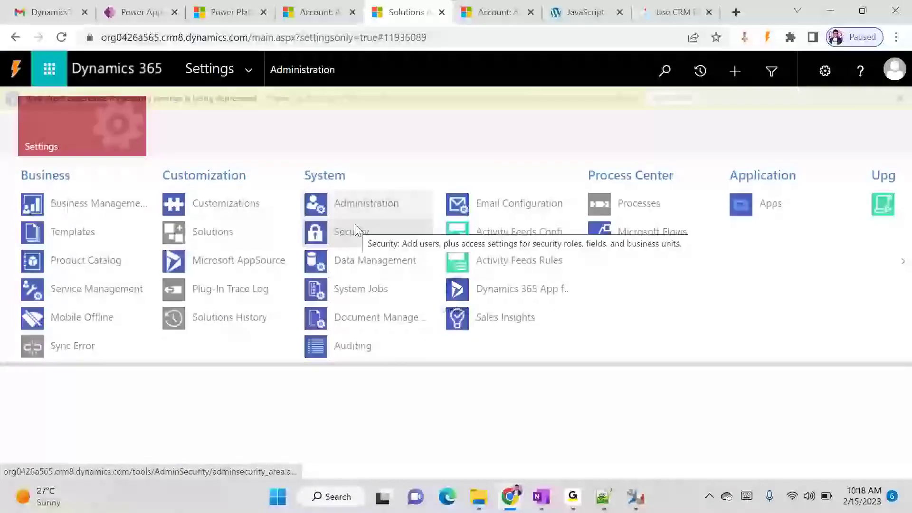
left_click(241, 64)
left_click(340, 240)
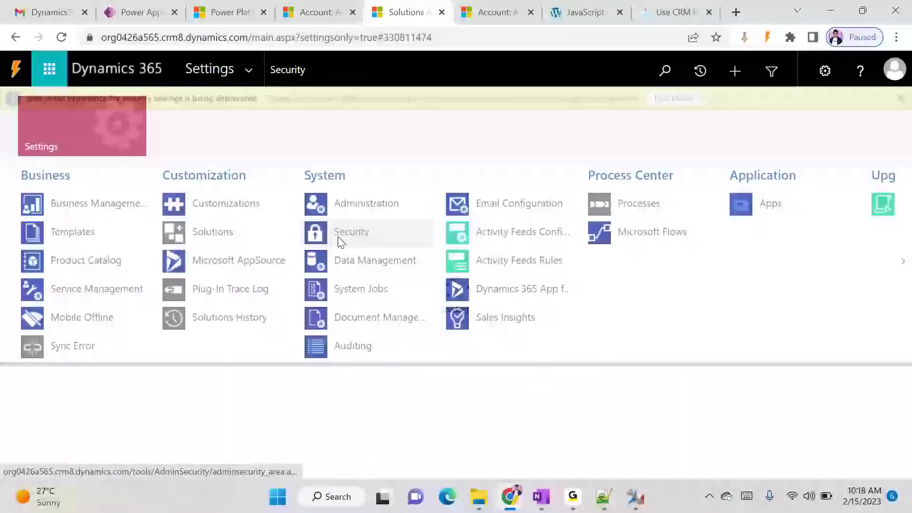
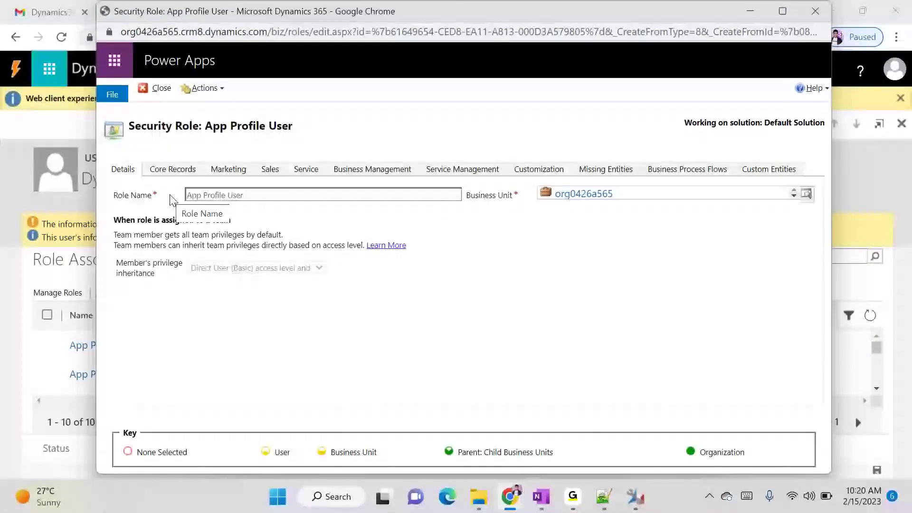
Review the core record privileges of the App Profile User security role, then close the role.
left_click(172, 171)
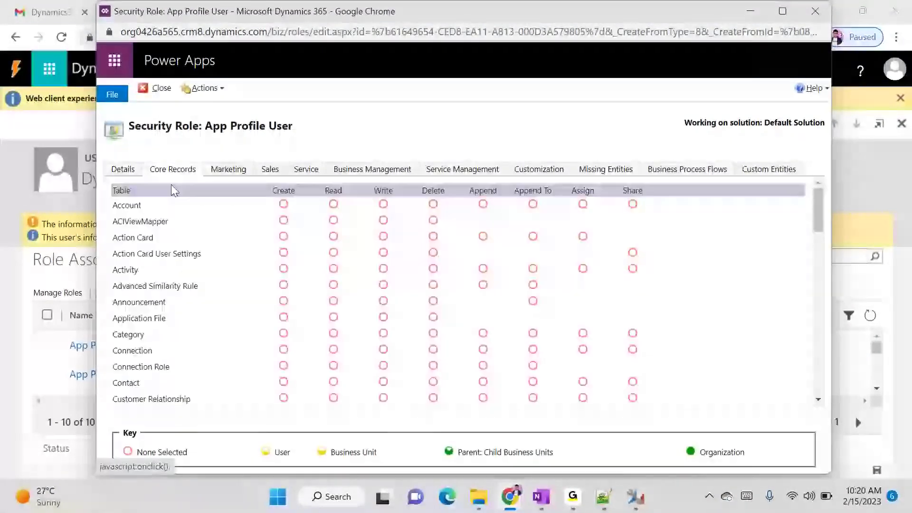
left_click(815, 11)
scroll(167, 380, "down", 3)
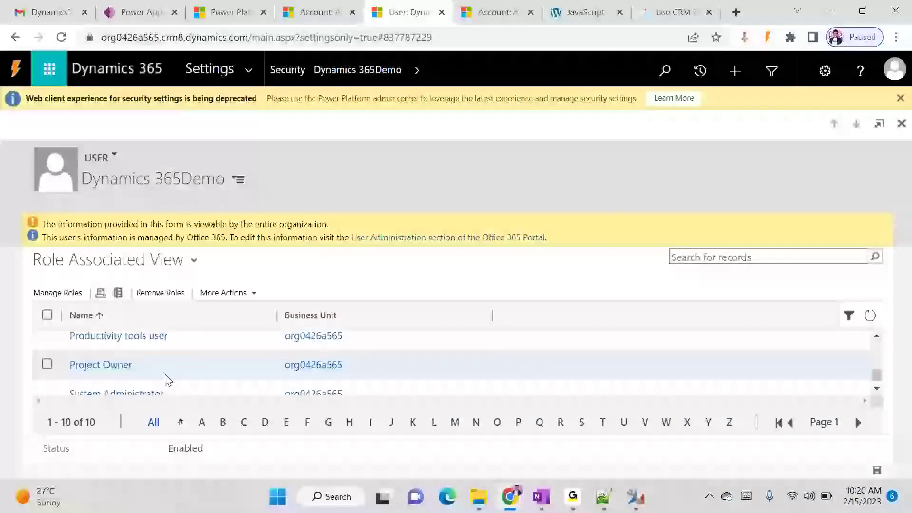
Open the System Administrator role, review its core record privileges, and close it.
scroll(119, 377, "down", 1)
left_click(127, 381)
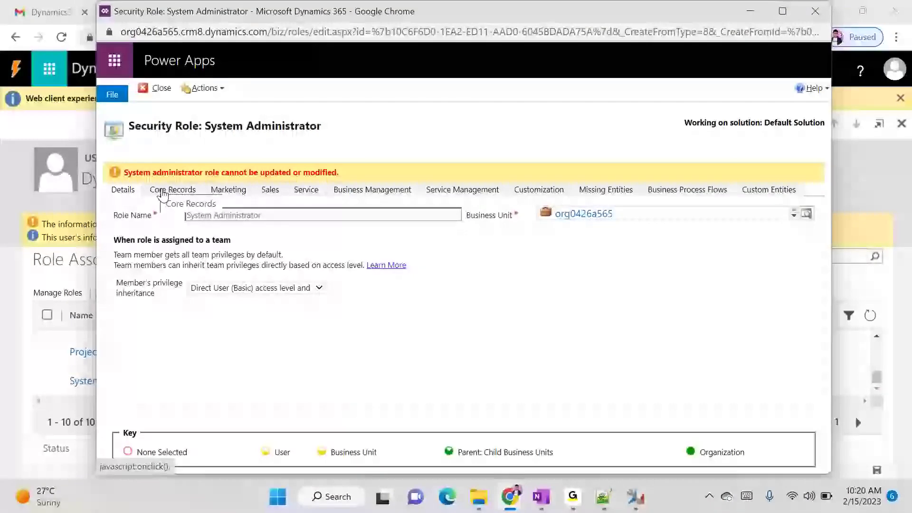
left_click(155, 191)
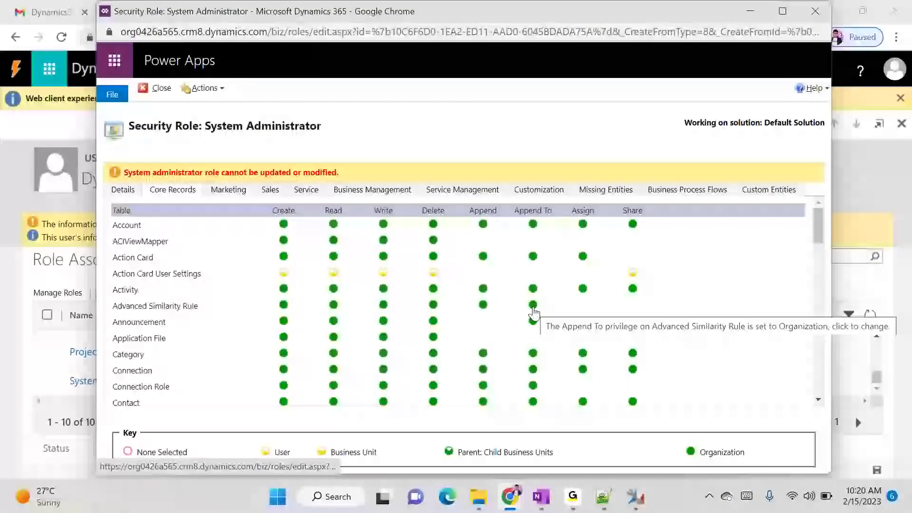
left_click(815, 11)
Switch back to XrmToolBox and select the account record's Object ID in Access Checker.
mouse_move(611, 488)
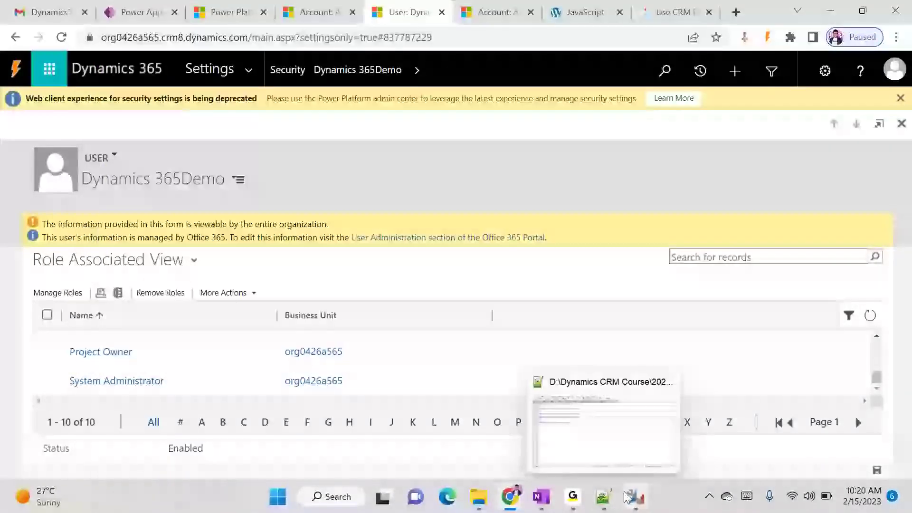
left_click(635, 496)
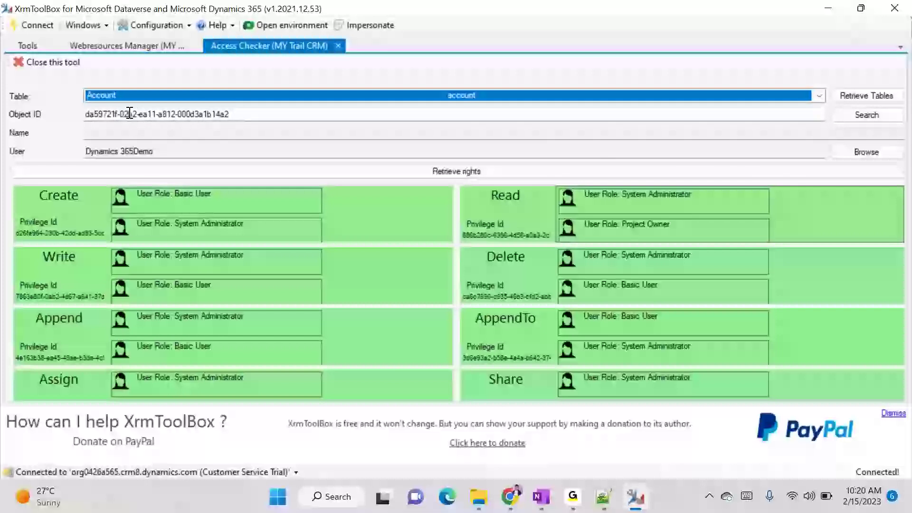
left_click_drag(89, 116, 239, 115)
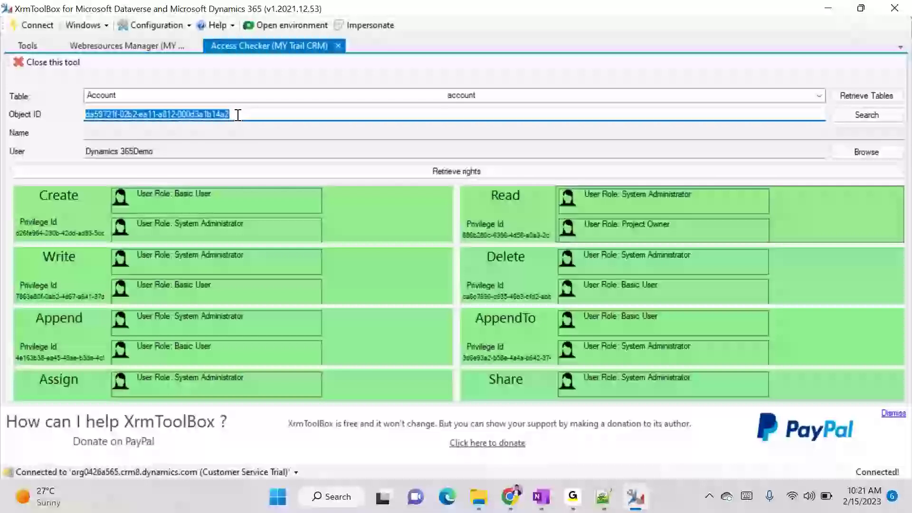
left_click(238, 115)
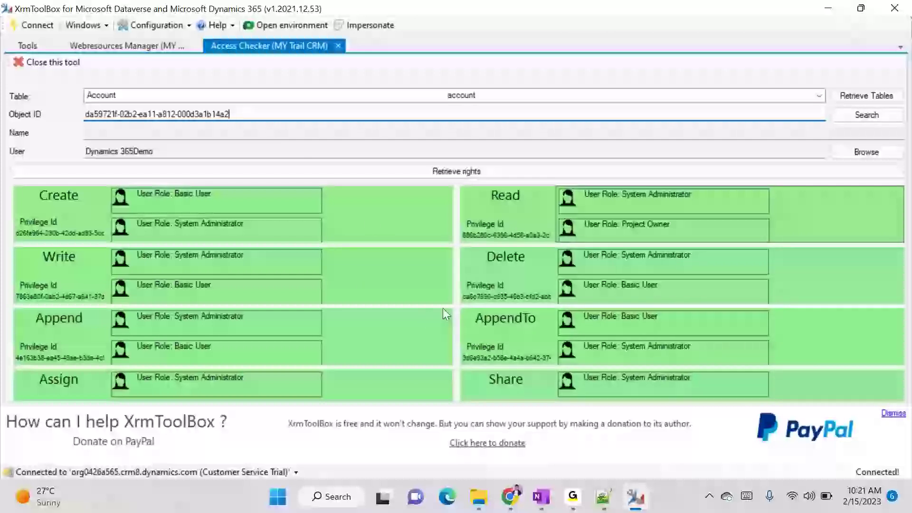
Open the Attribute Bulk Updater tool, load the entities and select Account.
left_click(28, 46)
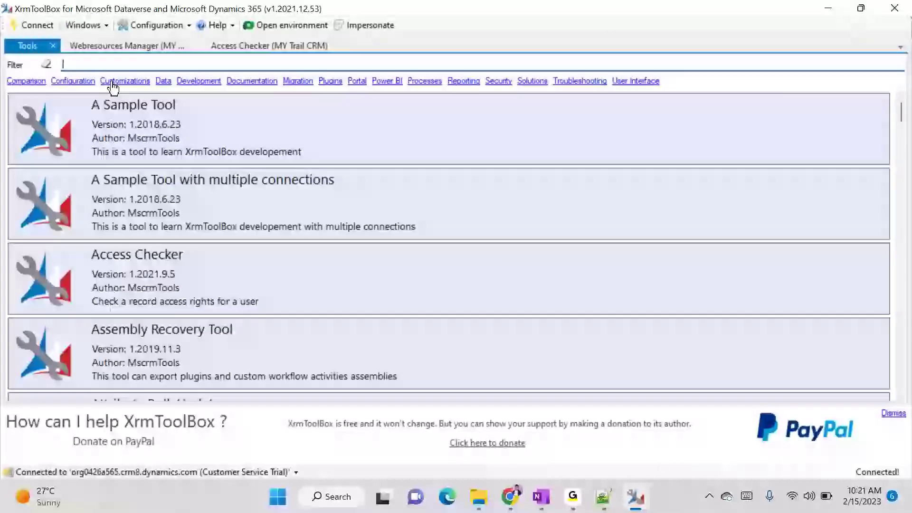
scroll(289, 267, "down", 2)
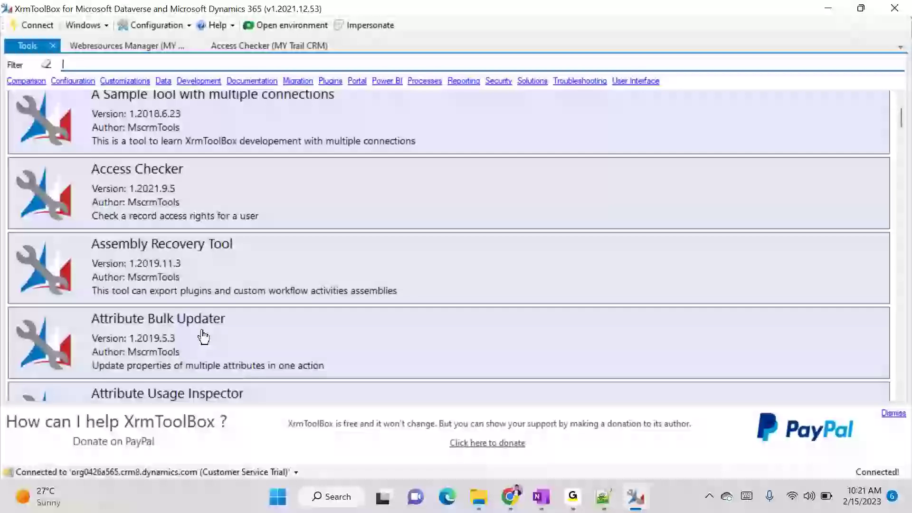
double_click(258, 338)
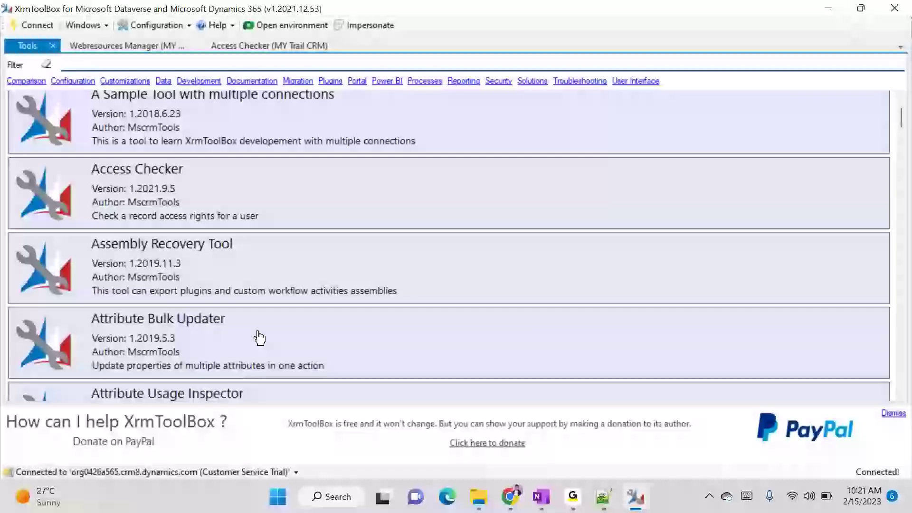
left_click(473, 325)
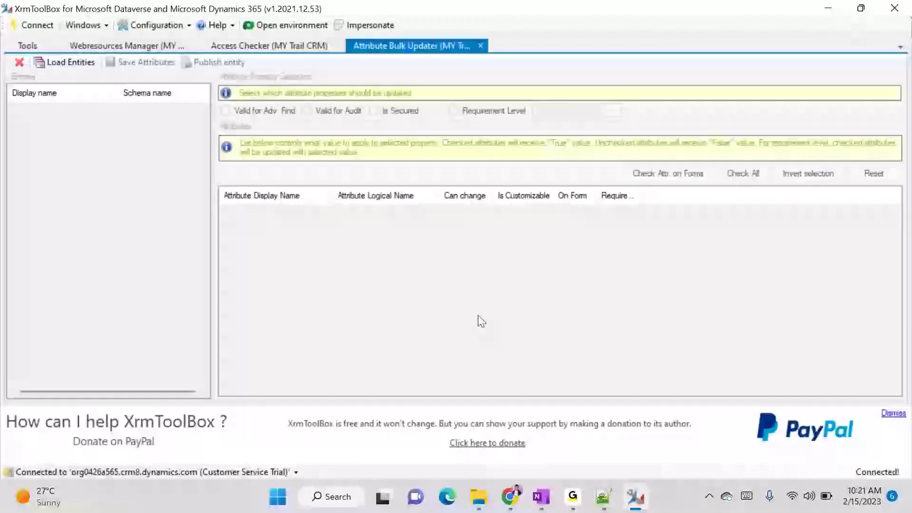
left_click(70, 61)
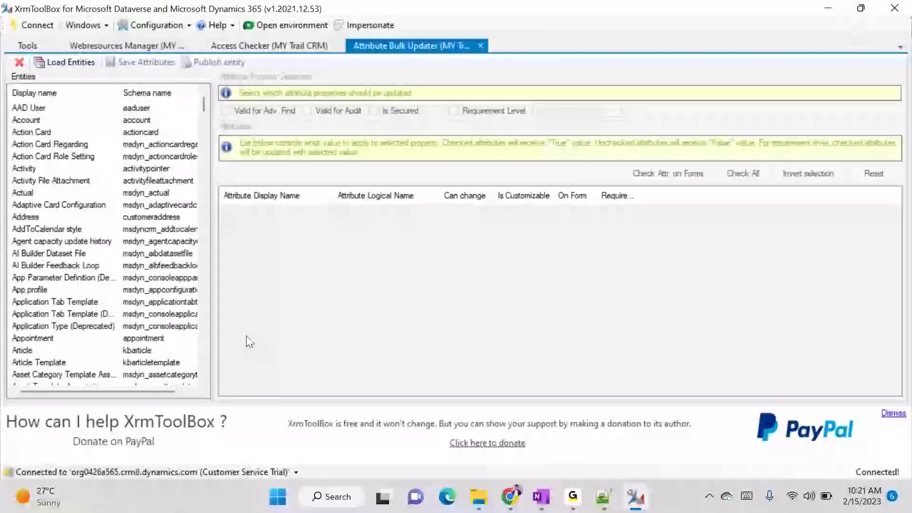
left_click(37, 121)
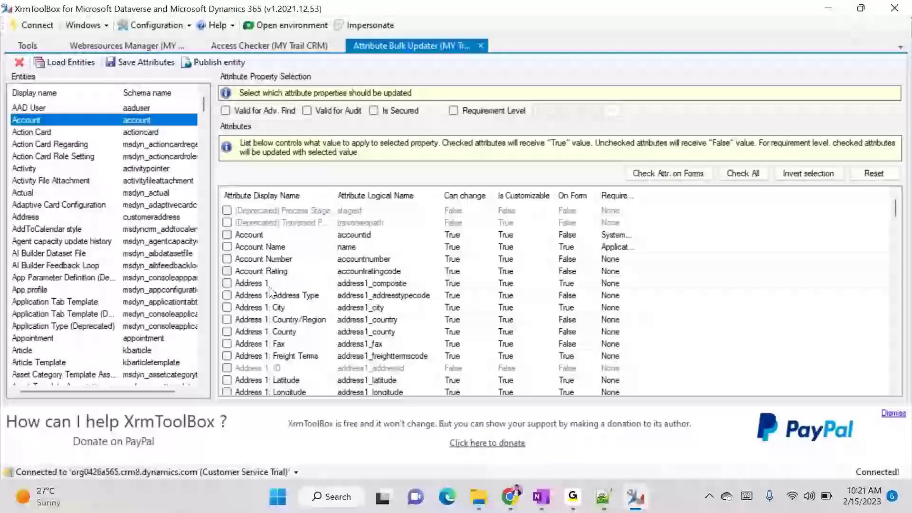
Check several Account attributes such as Address 1: City and Account Name, then clear those selections.
left_click(227, 308)
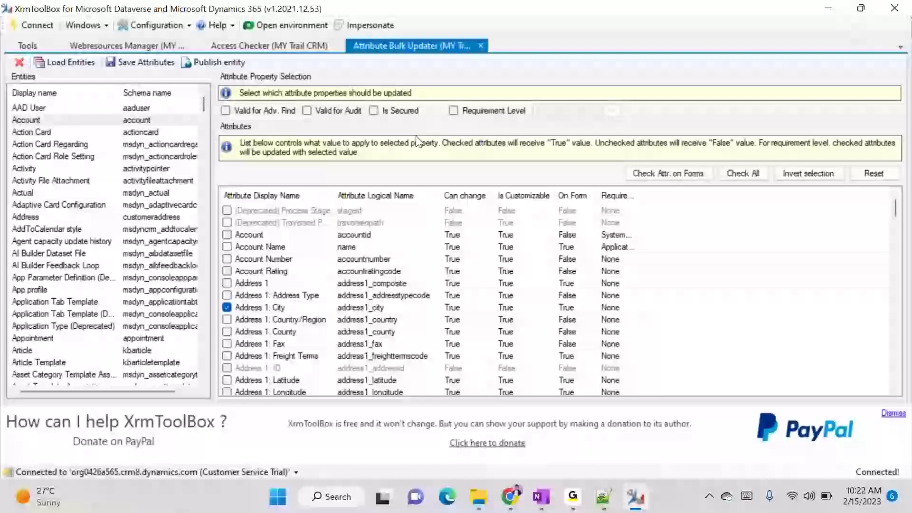
scroll(429, 309, "down", 2)
scroll(429, 309, "up", 2)
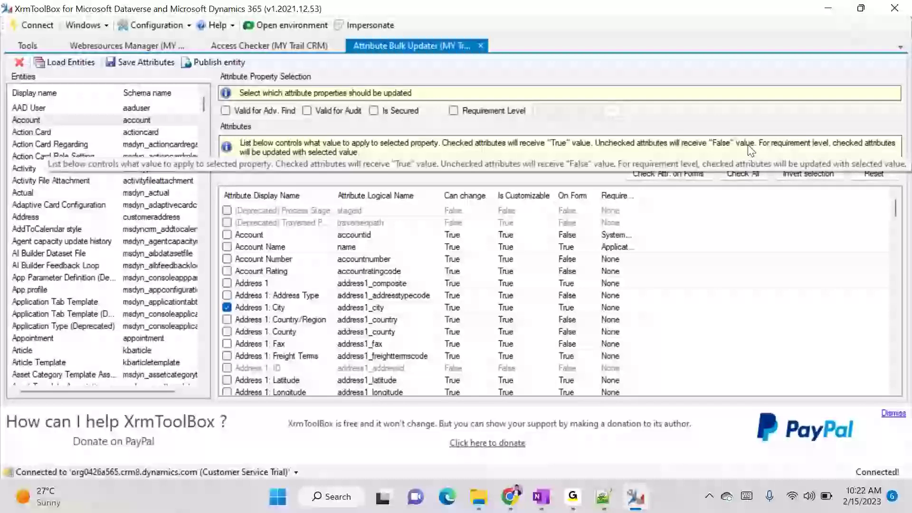
left_click(227, 211)
left_click(226, 223)
left_click(226, 235)
left_click(226, 259)
left_click(227, 247)
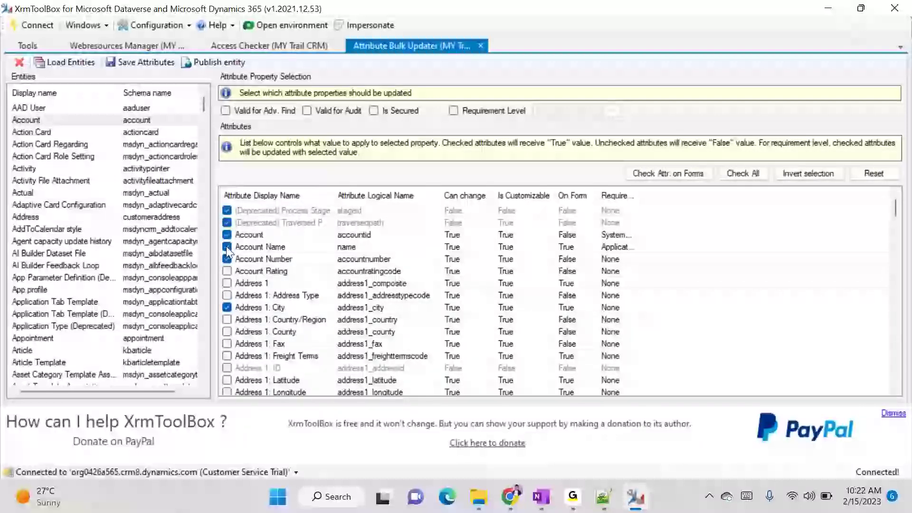
left_click(227, 211)
left_click(227, 223)
left_click(226, 235)
left_click(227, 247)
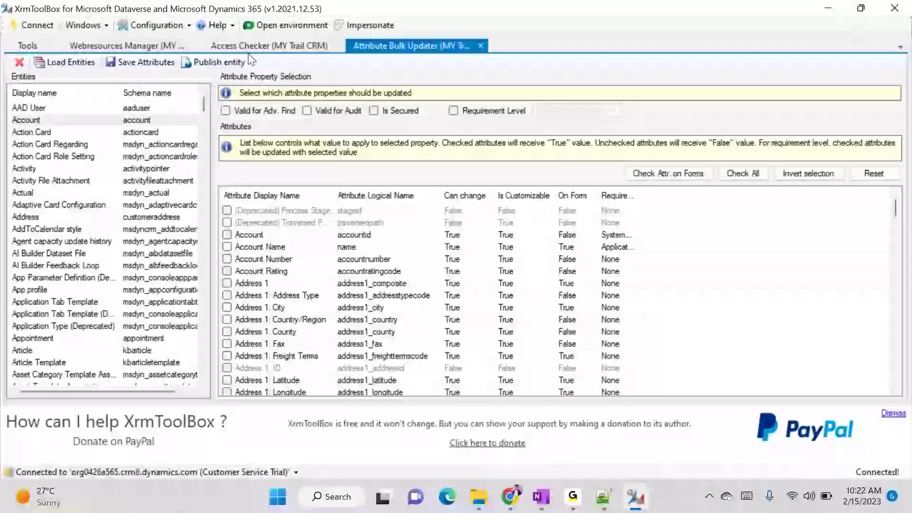
Open the Attribute Usage Inspector tool, load the entities and select Account to inspect its attribute data usage.
left_click(30, 45)
scroll(197, 265, "down", 2)
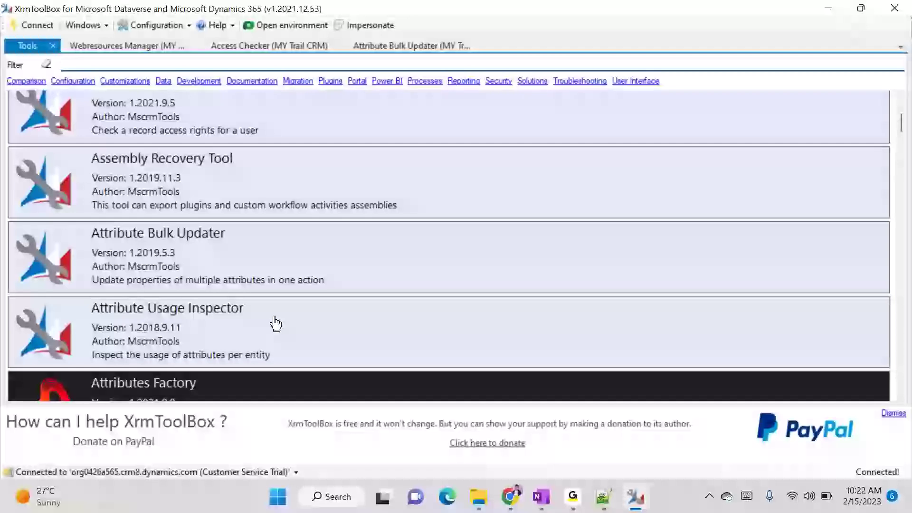
left_click(257, 332)
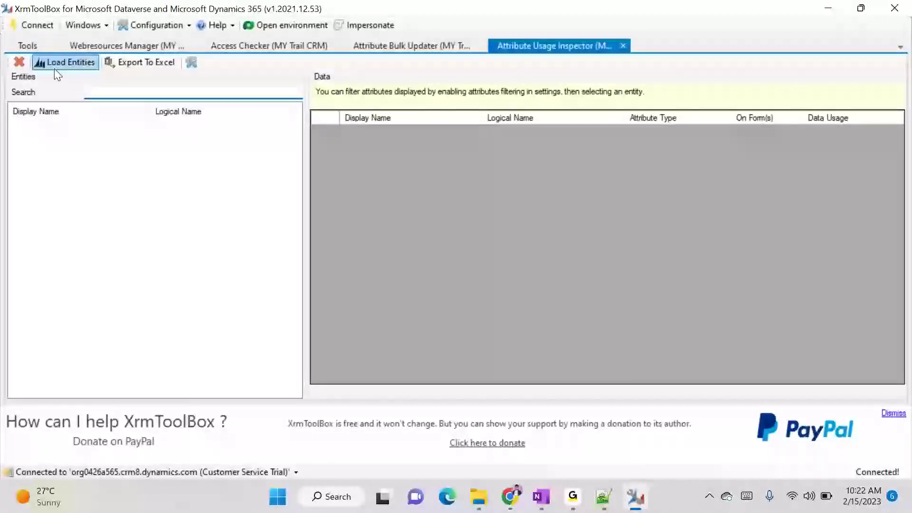
left_click(59, 62)
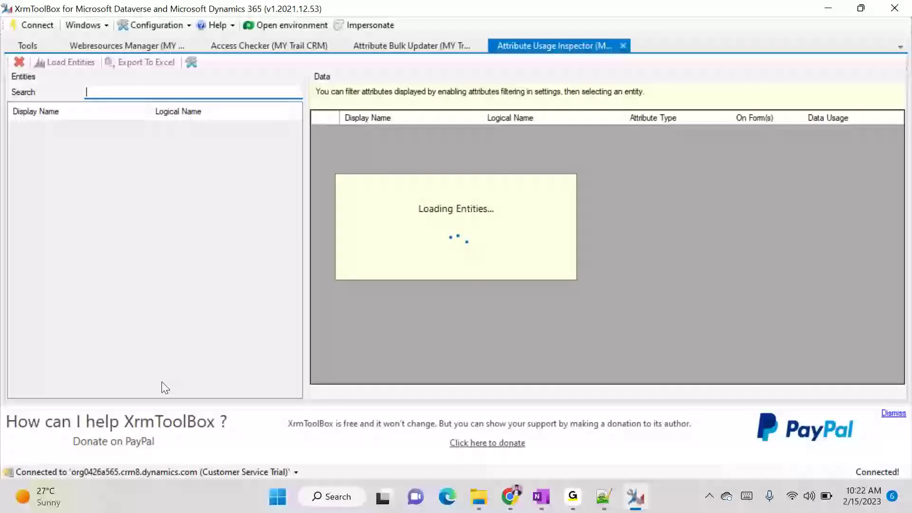
left_click(30, 172)
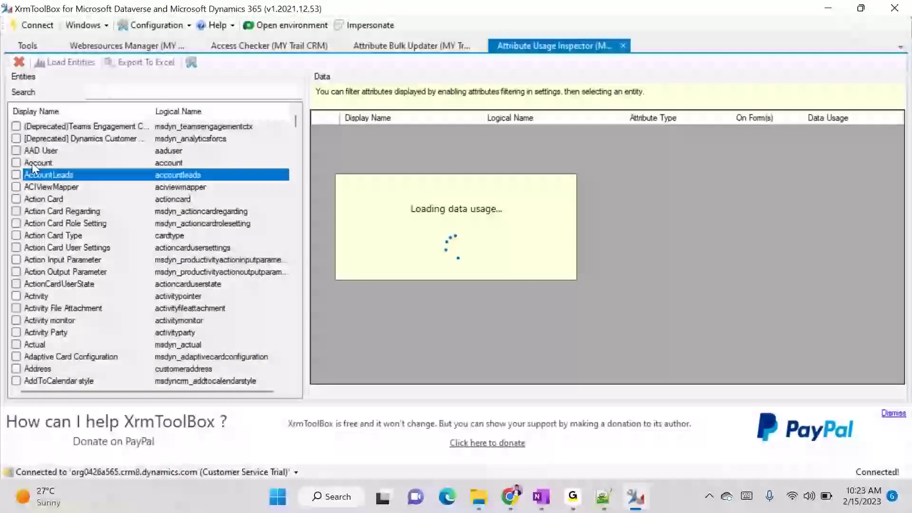
left_click(33, 162)
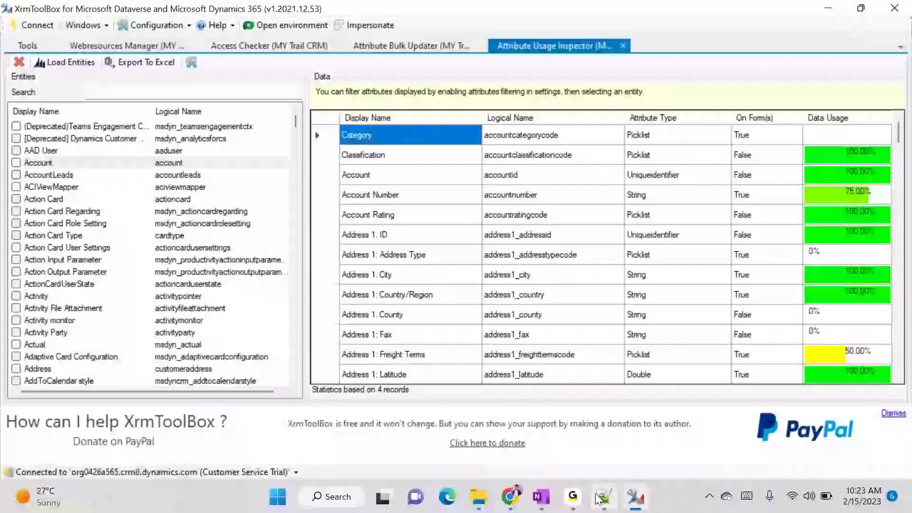
Open Notepad and write the heading Entity.
key("super+r")
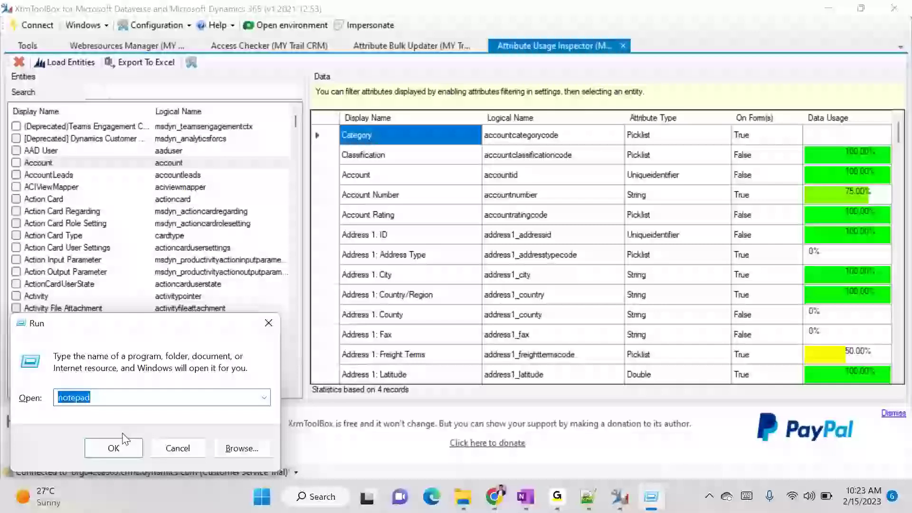
left_click(114, 448)
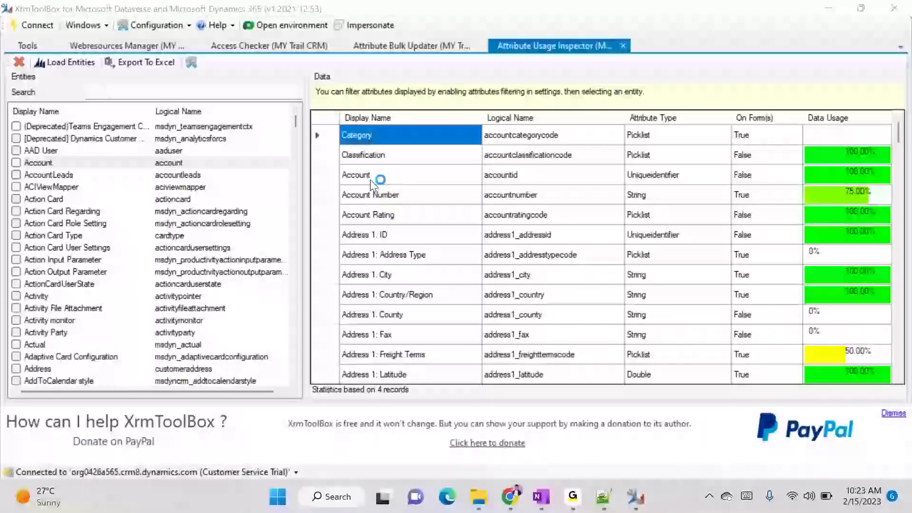
type("Entity")
key("Return")
key("Return")
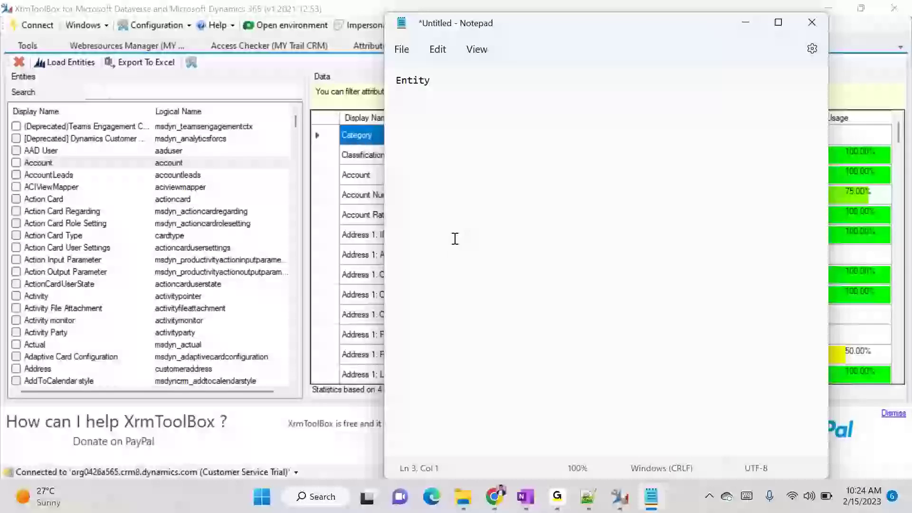
Add the notes '50 fields' and '45--> using' on separate lines.
type("50 fieldsa")
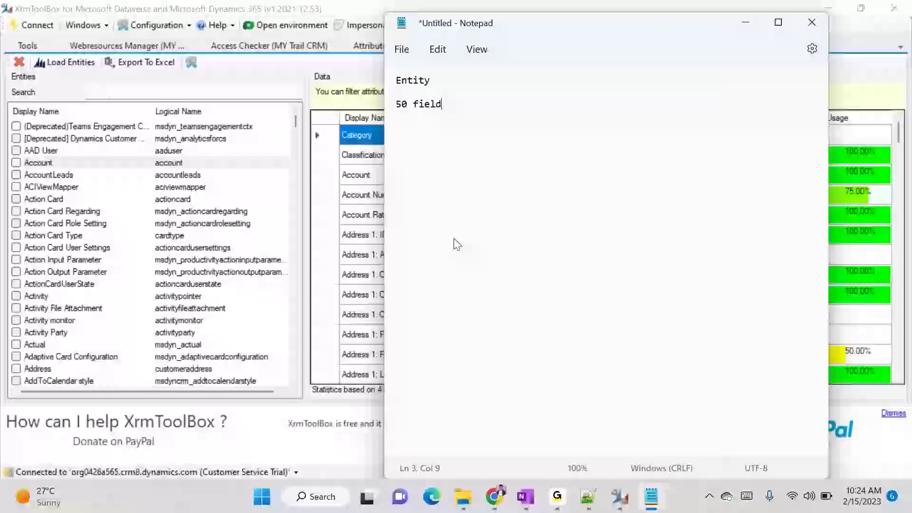
key("BackSpace")
key("Return")
key("Return")
type("45--> using")
key("Return")
key("Return")
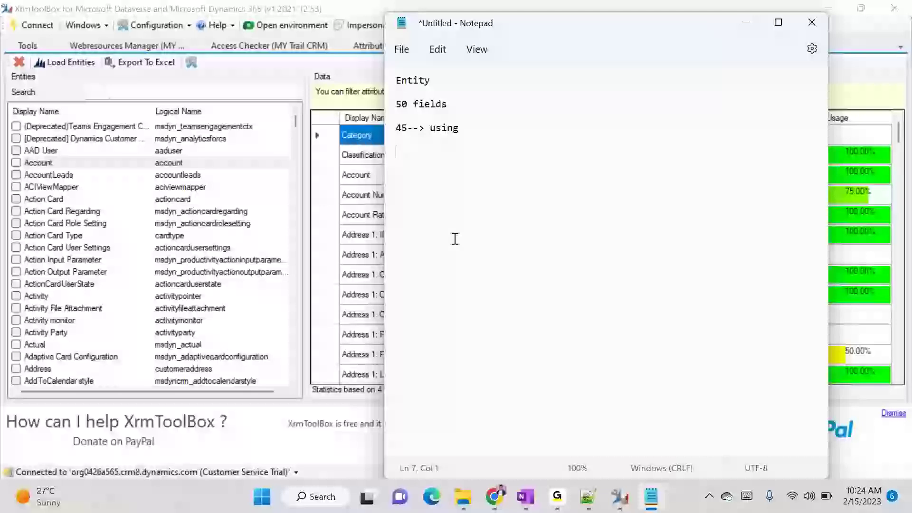
Add the note 'Delete unused fields or fields that doesn't have data'.
type("wh")
key("BackSpace")
key("BackSpace")
type("Delete  unused fields")
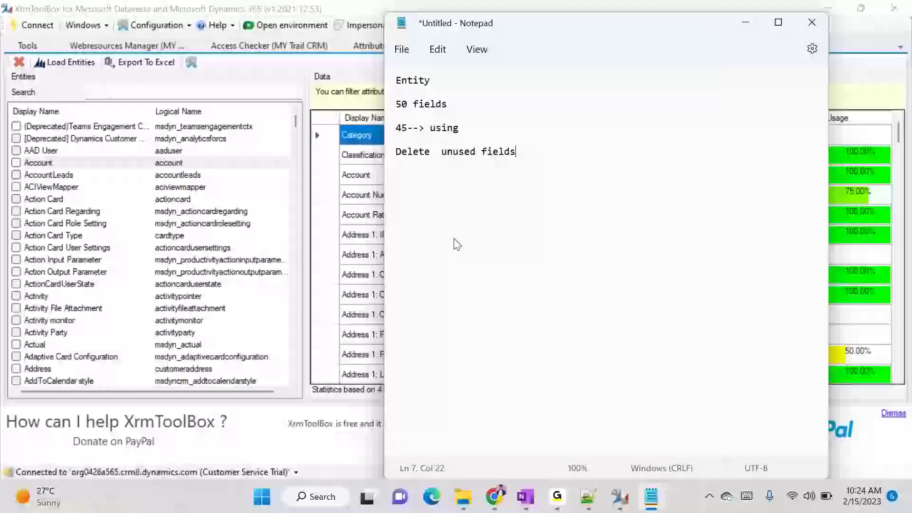
type(" or fields that ")
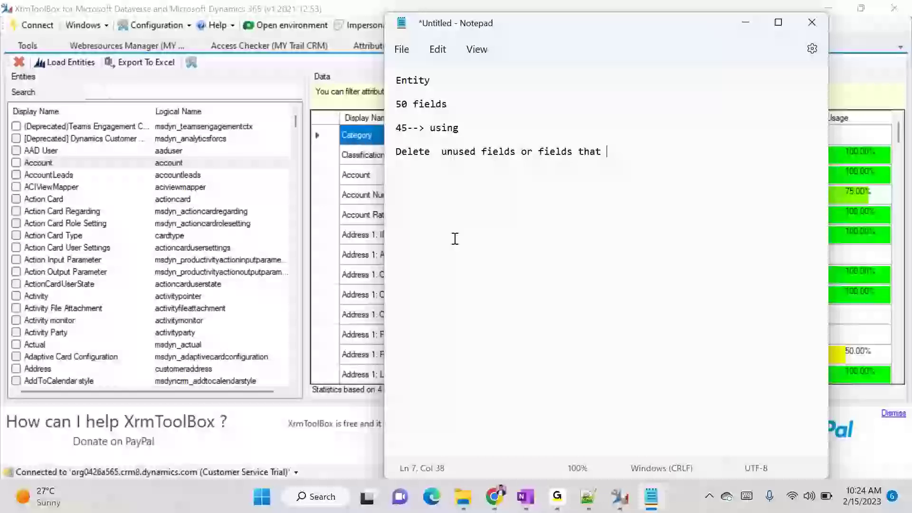
type("doesn't")
key("BackSpace")
type("t have datsa")
key("BackSpace")
key("BackSpace")
type("a")
left_click(746, 22)
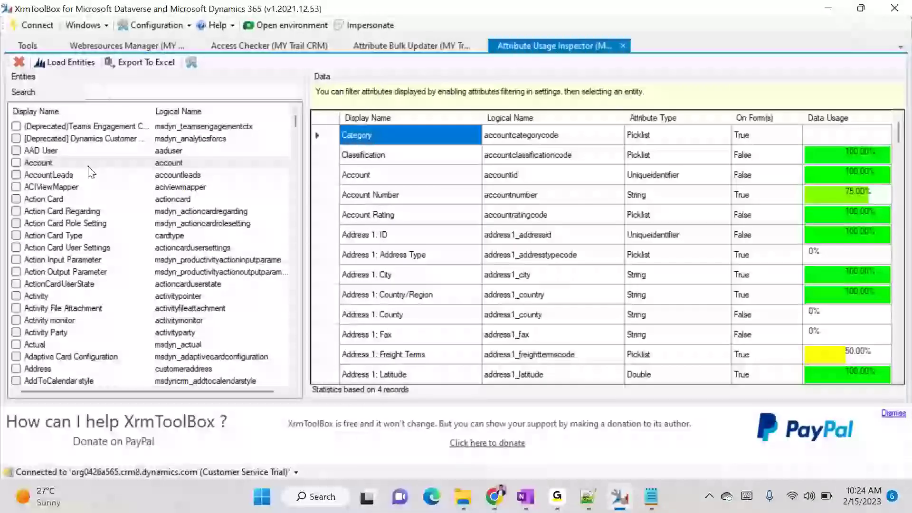
left_click(651, 509)
left_click(407, 81)
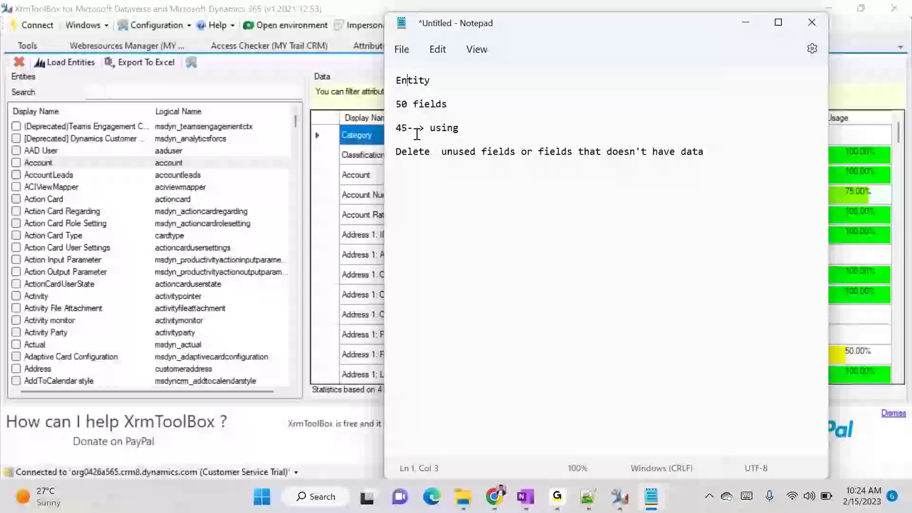
left_click(755, 26)
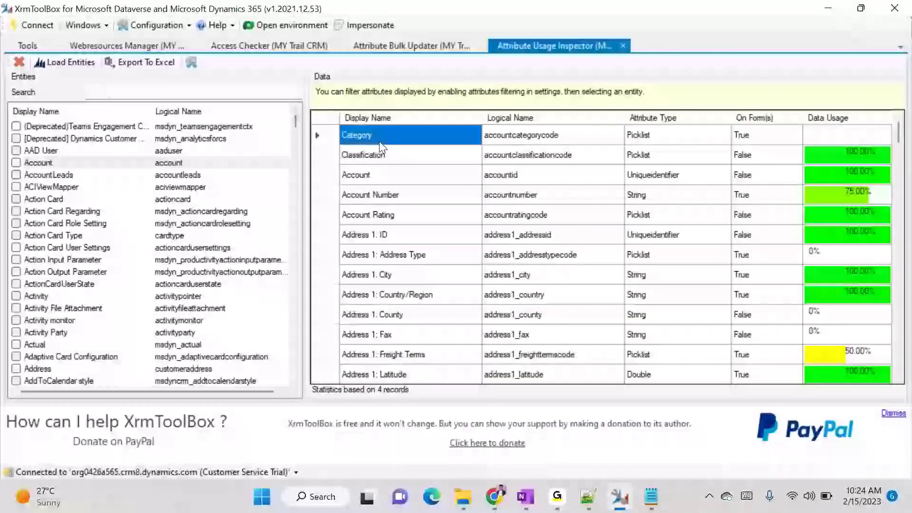
Sort the Account attributes by Data Usage.
scroll(869, 174, "down", 4)
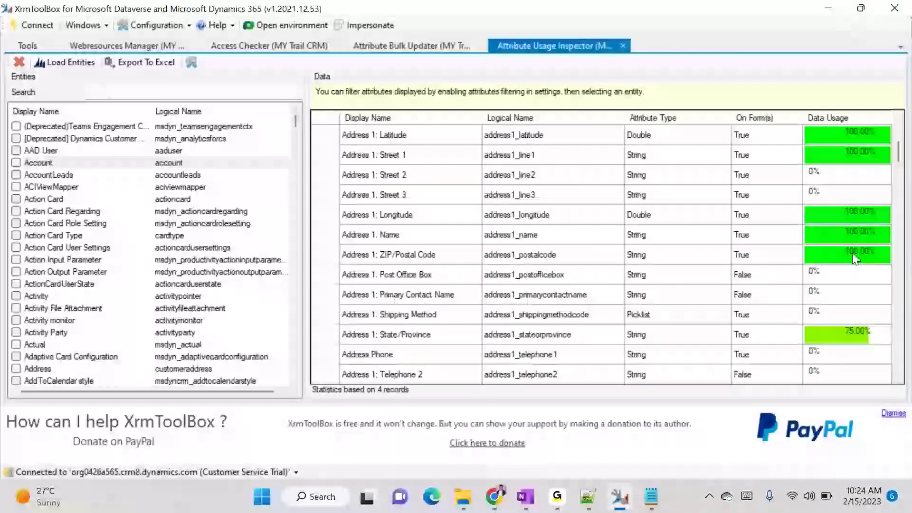
left_click(860, 116)
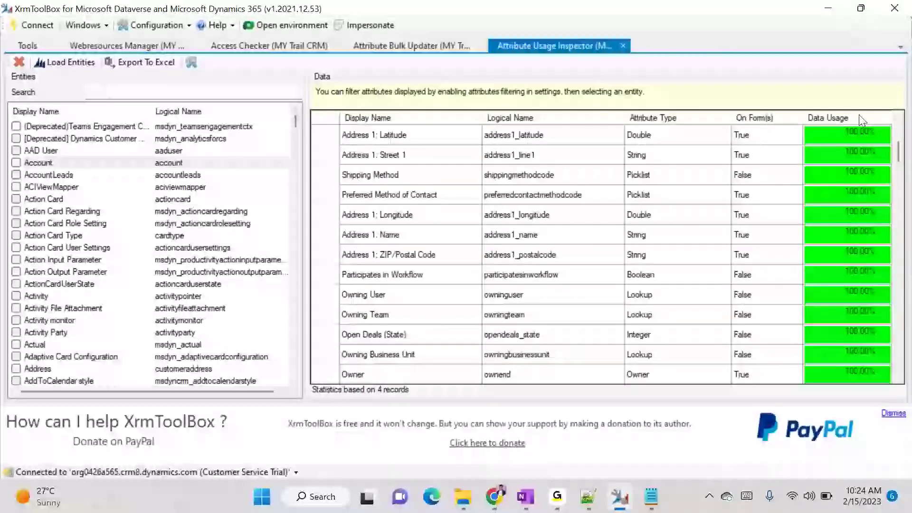
Reverse the Data Usage sort of the Account attributes and scroll through the least-used fields.
left_click(867, 118)
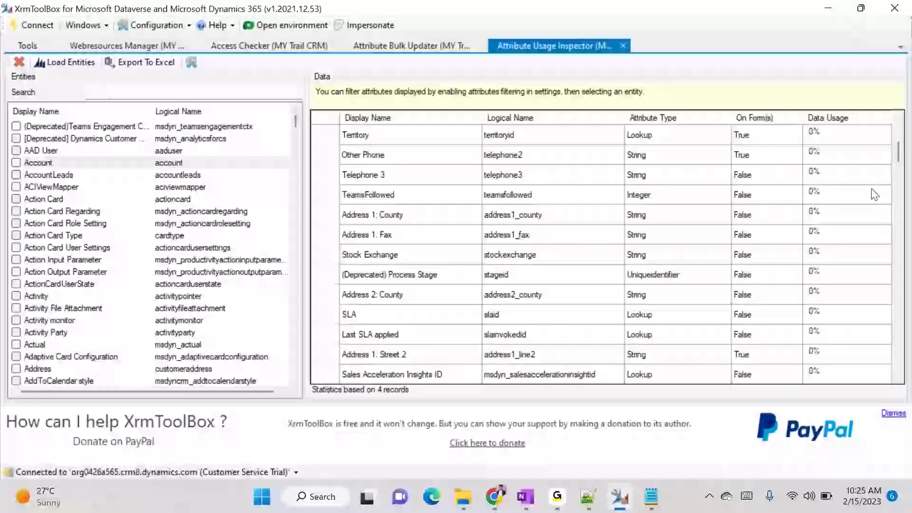
scroll(849, 214, "down", 4)
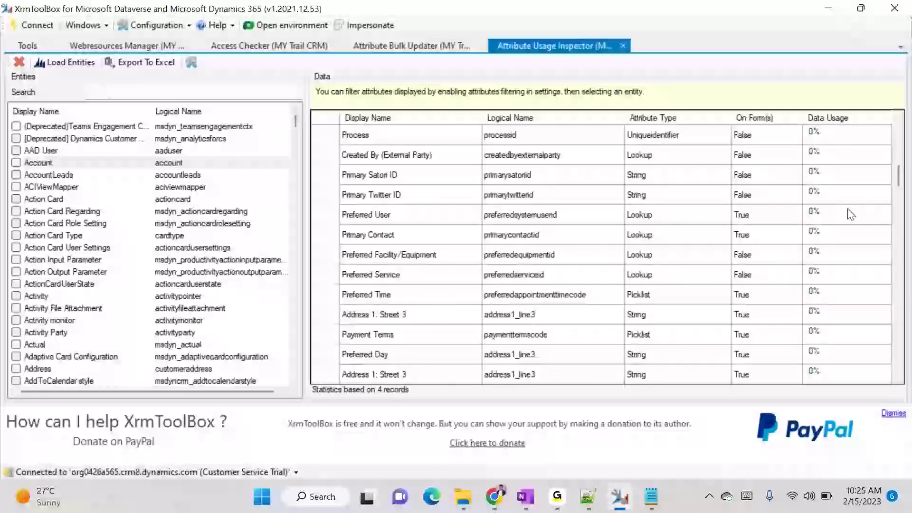
scroll(852, 235, "down", 10)
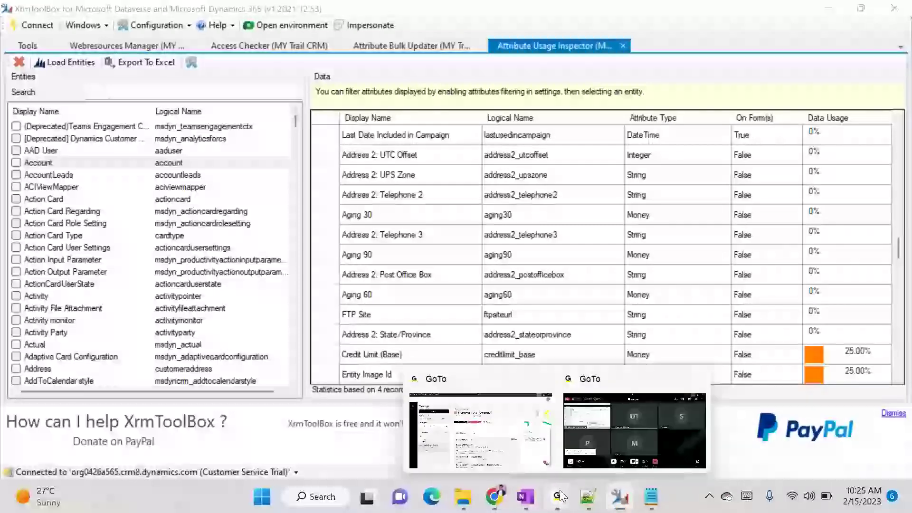
left_click(629, 421)
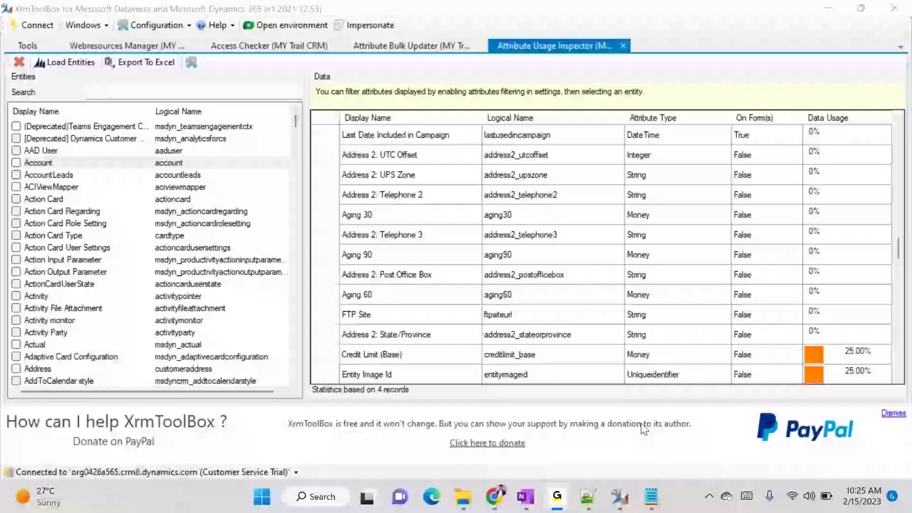
left_click(832, 7)
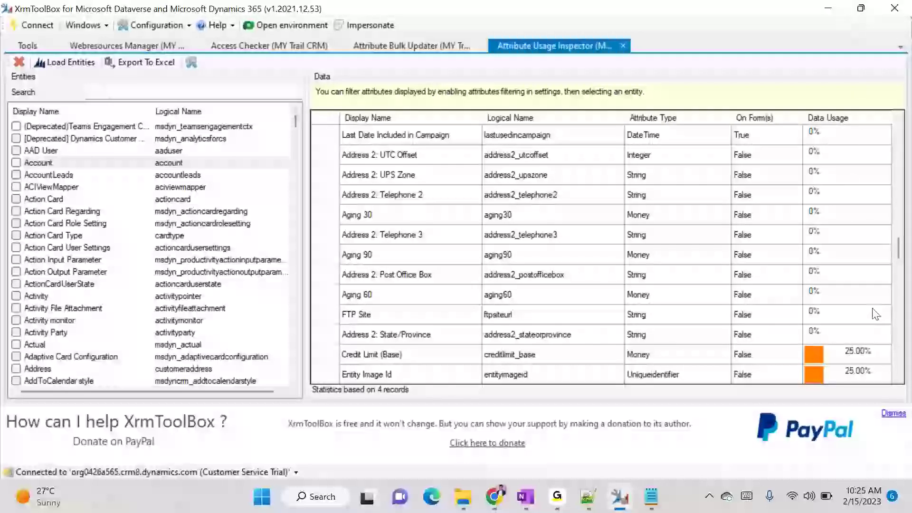
scroll(876, 314, "up", 10)
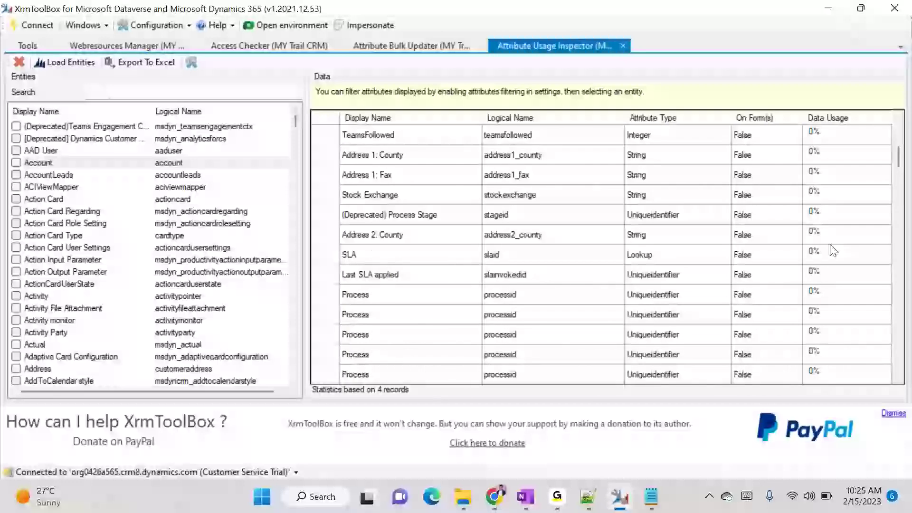
scroll(834, 250, "up", 3)
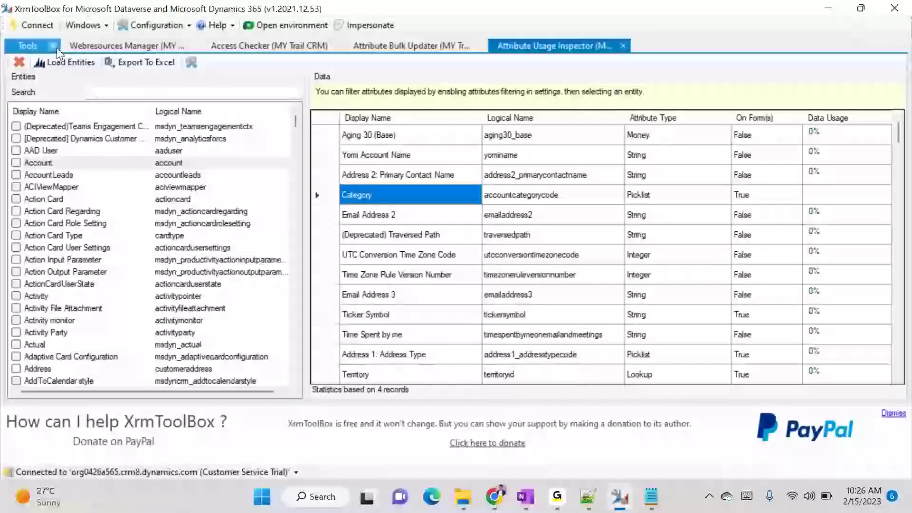
Open the Attributes Factory tool from the tools list, declining the offered update.
left_click(28, 45)
scroll(248, 299, "down", 2)
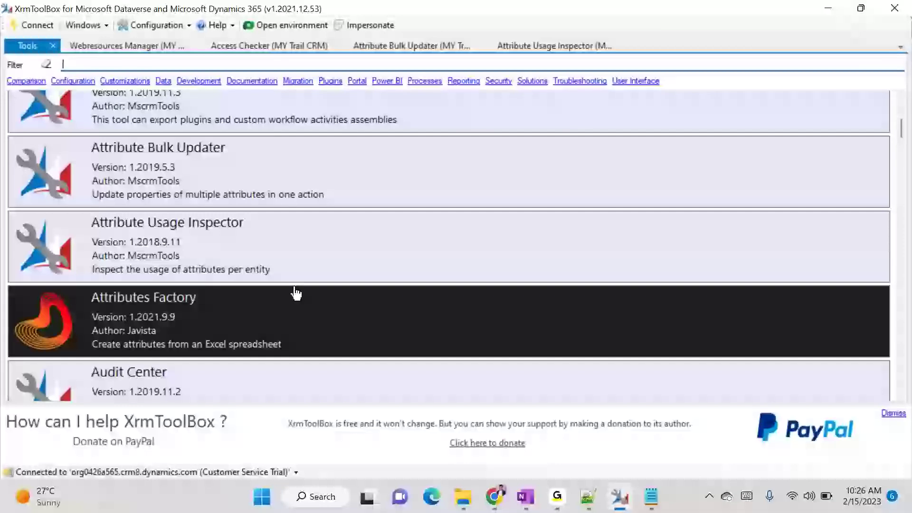
scroll(295, 290, "down", 1)
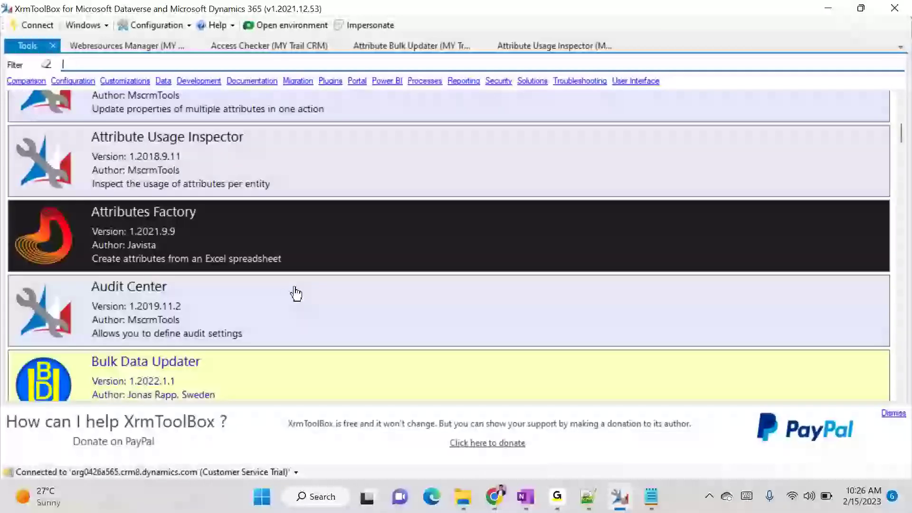
scroll(182, 219, "up", 1)
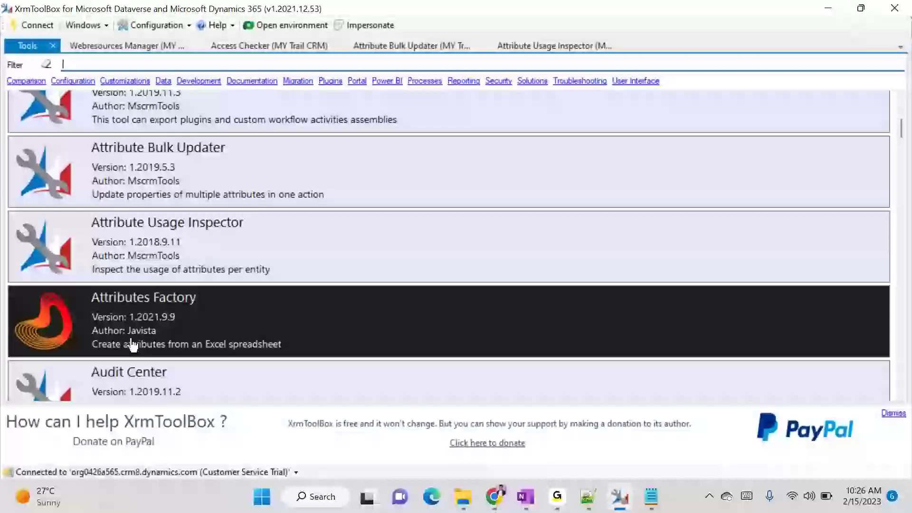
left_click(250, 311)
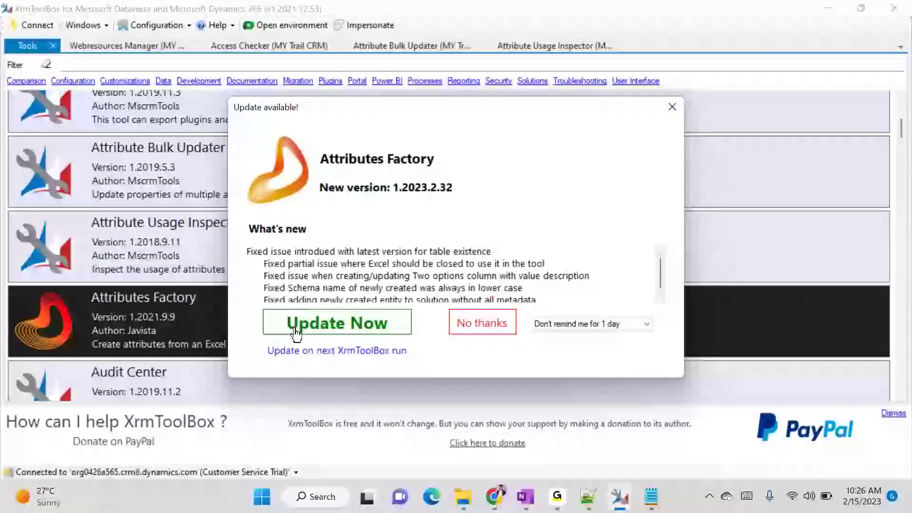
left_click(500, 328)
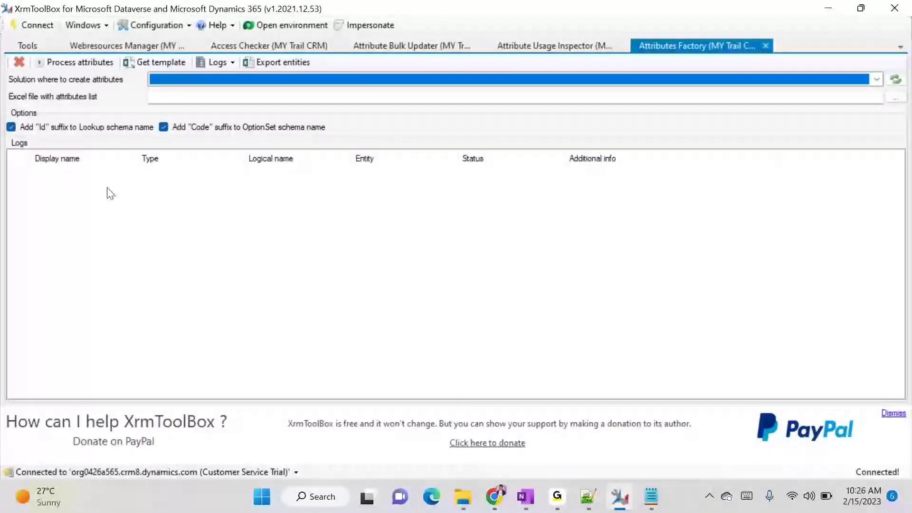
Save the attributes template as Attributes_Template in Downloads and open it in Excel.
left_click(166, 58)
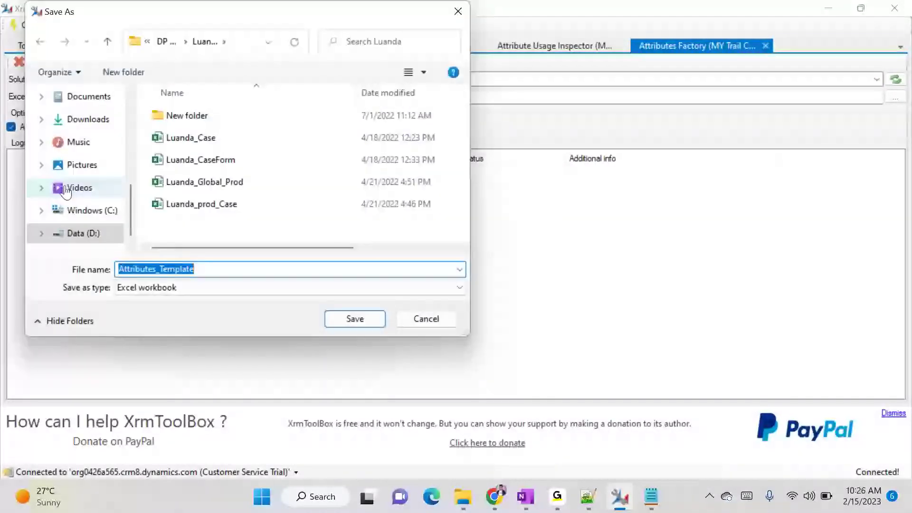
left_click(458, 11)
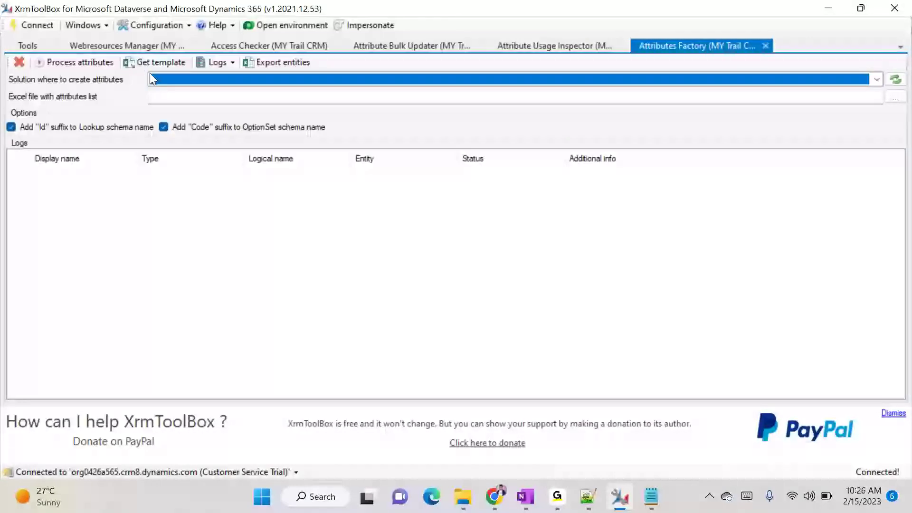
left_click(157, 62)
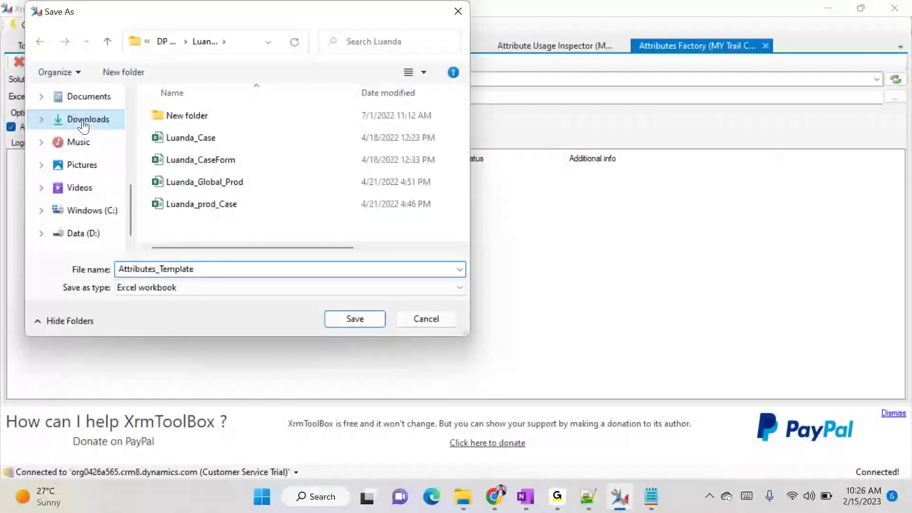
left_click(83, 123)
left_click(334, 318)
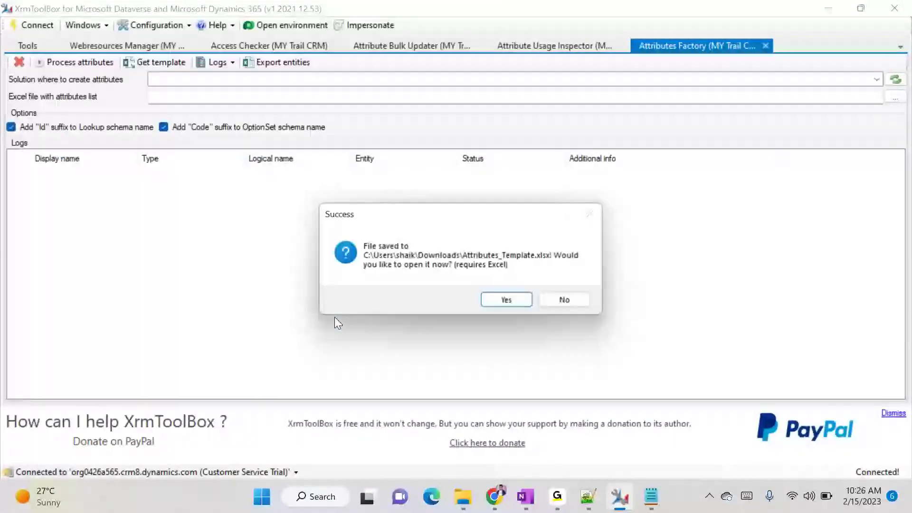
left_click(505, 299)
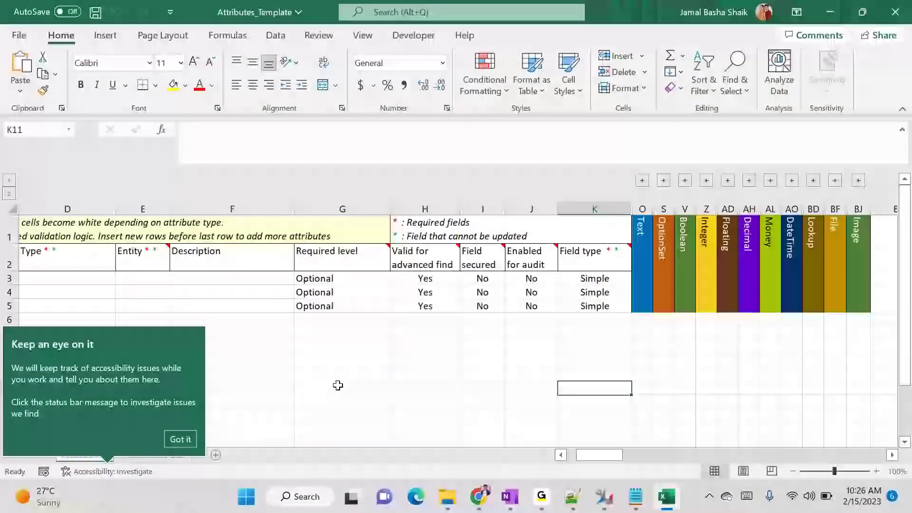
Set the first attribute row's Type to OptionSet in the template, then close the workbook.
left_click(180, 440)
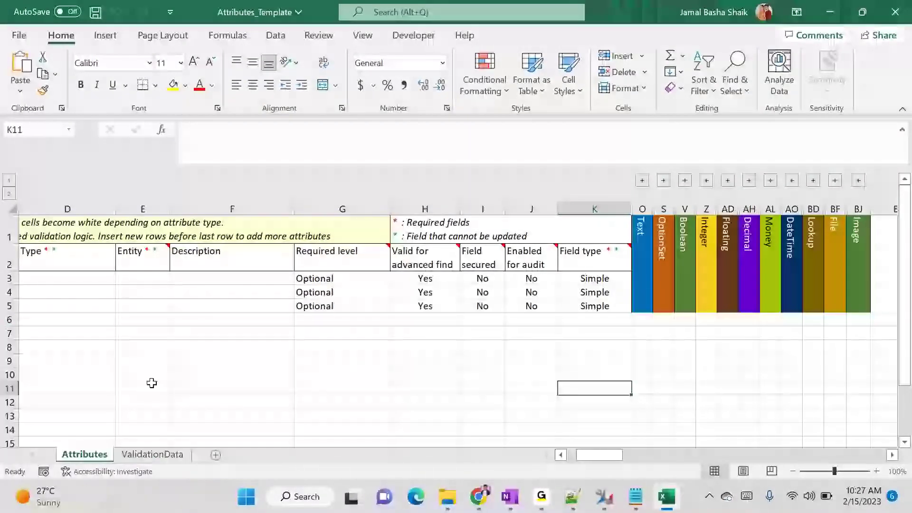
left_click(55, 281)
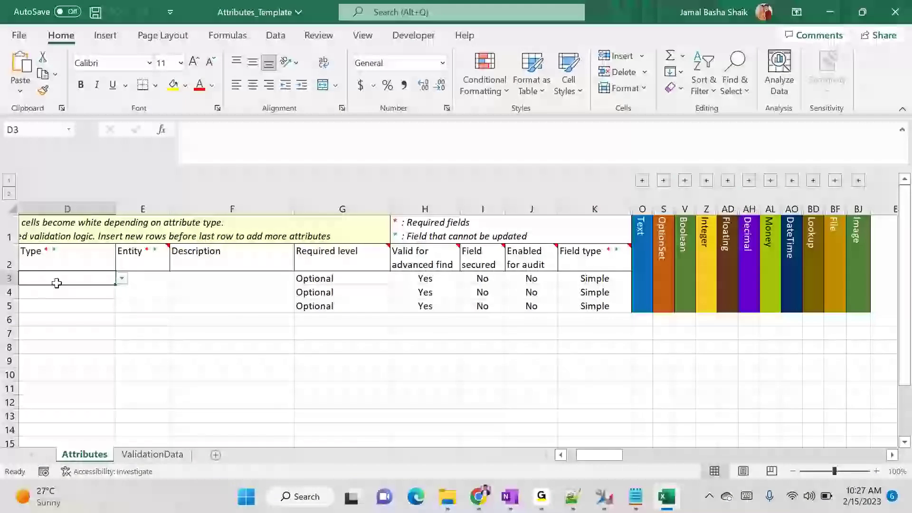
left_click(122, 279)
left_click(85, 300)
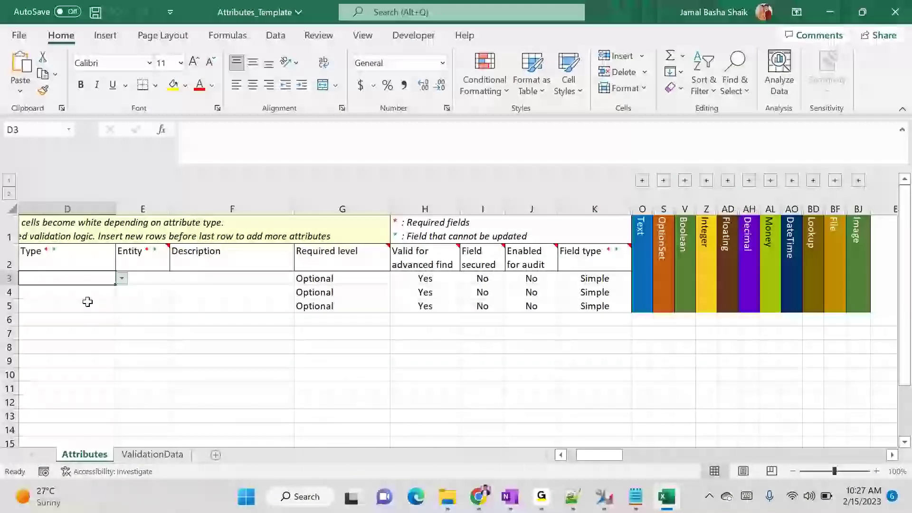
left_click(168, 279)
left_click(186, 281)
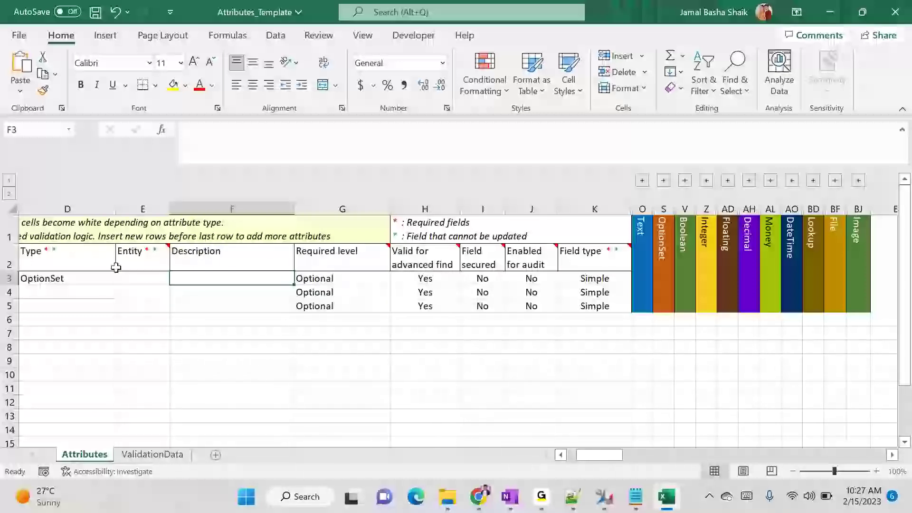
left_click(897, 12)
left_click(445, 265)
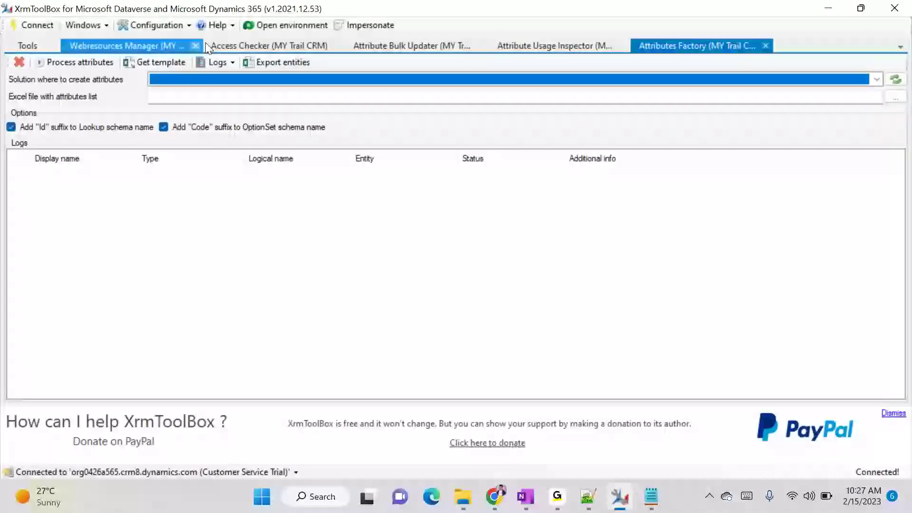
Switch to the browser and open the Audit History of the Coffee Lab APJ account.
left_click(31, 45)
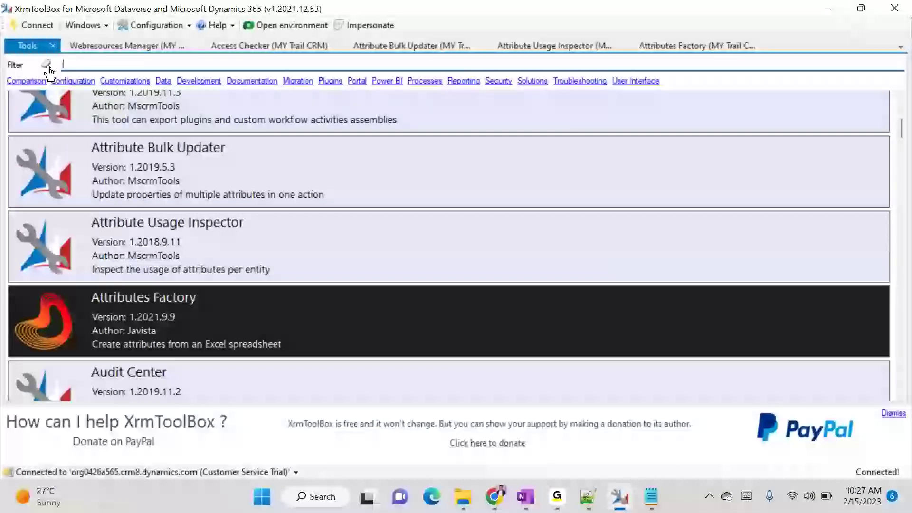
scroll(209, 124, "down", 3)
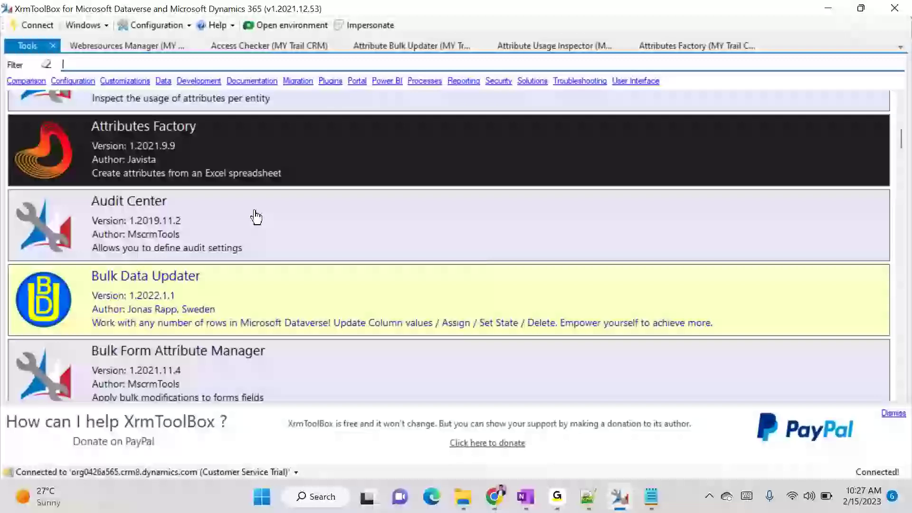
mouse_move(494, 497)
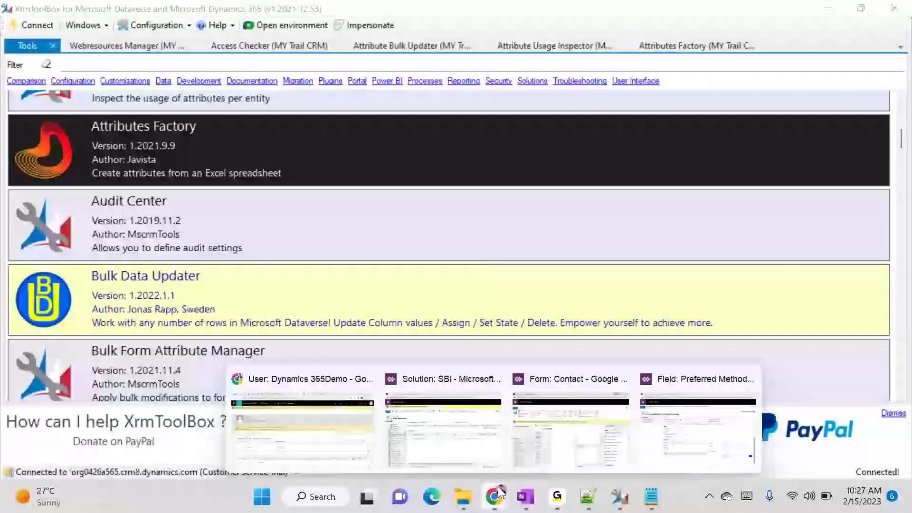
left_click(321, 442)
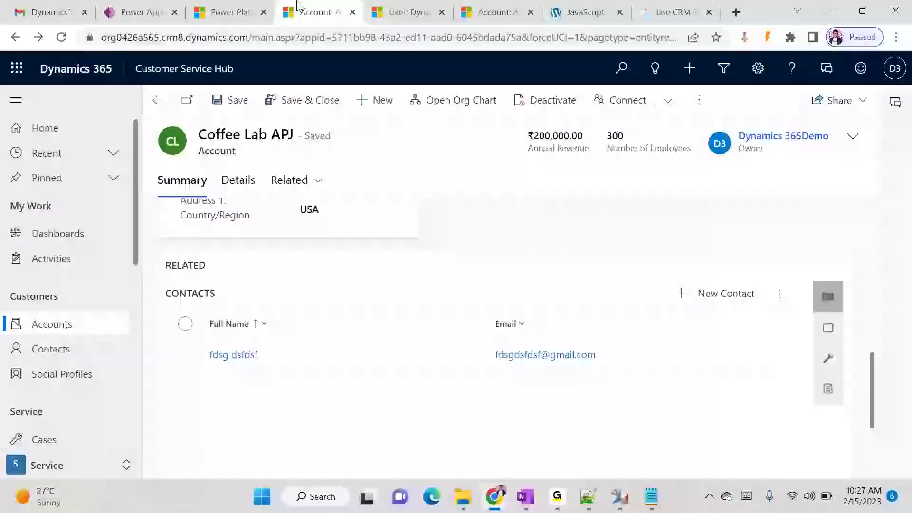
left_click(314, 12)
left_click(309, 187)
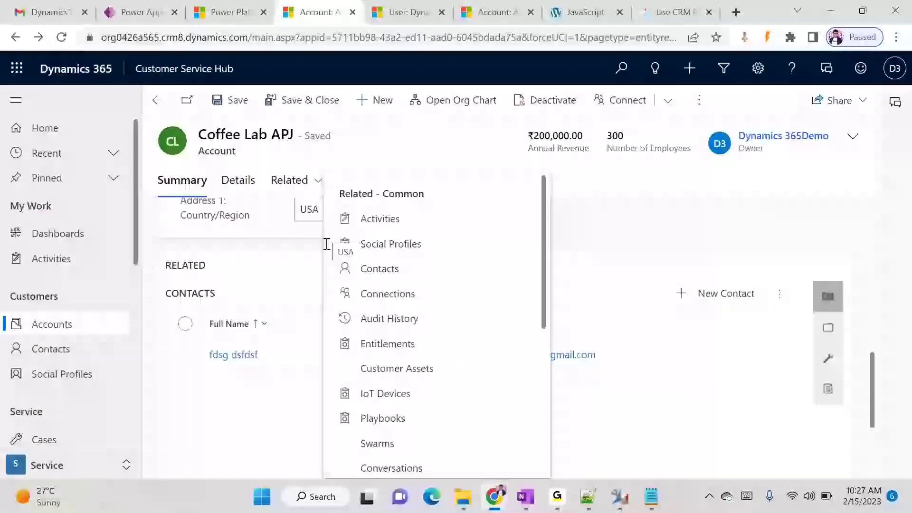
left_click(381, 320)
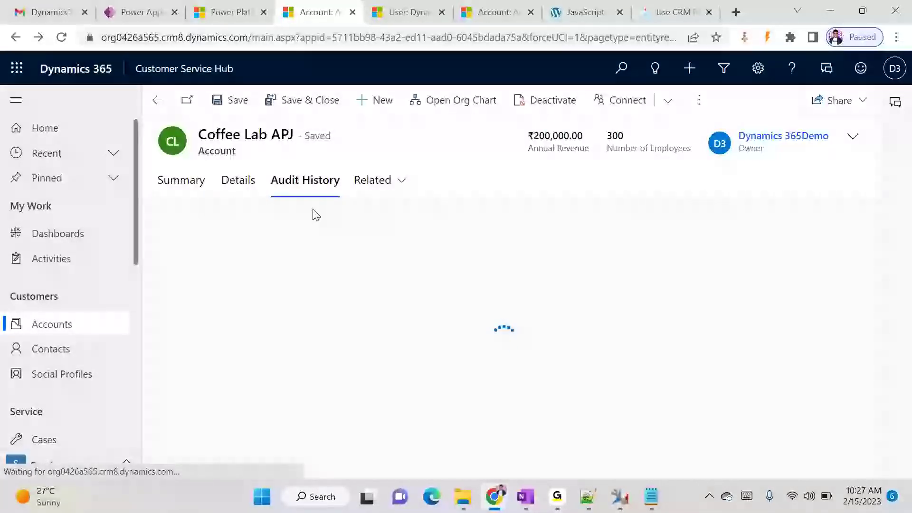
left_click(619, 497)
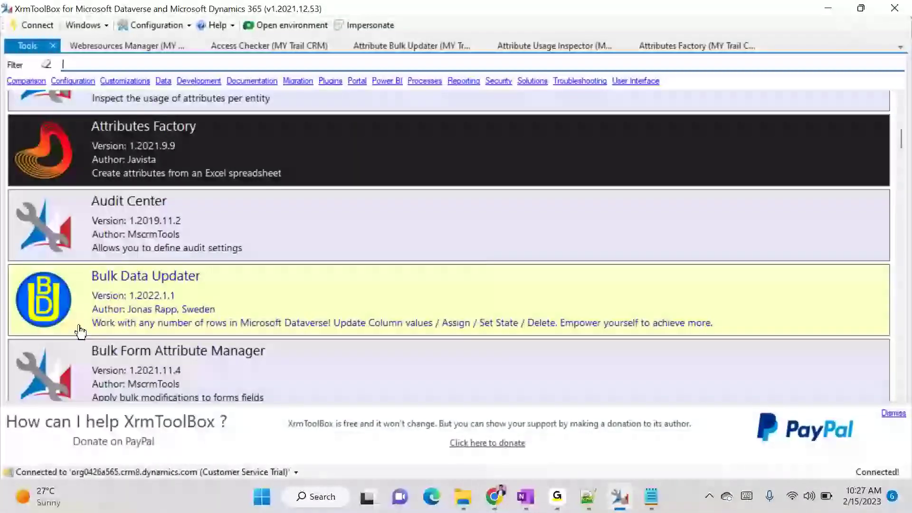
left_click(828, 8)
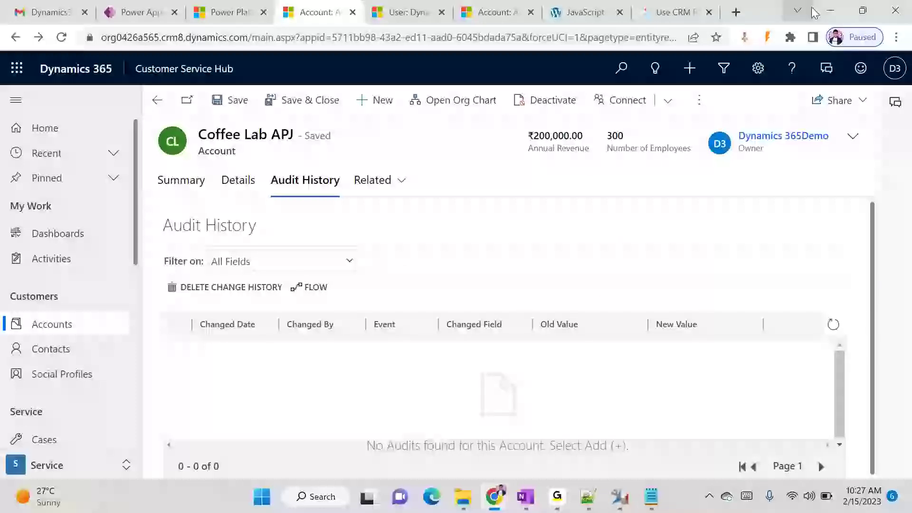
Return to XrmToolBox and browse the tools list around Attribute Bulk Updater and Bulk Data Updater.
left_click(831, 10)
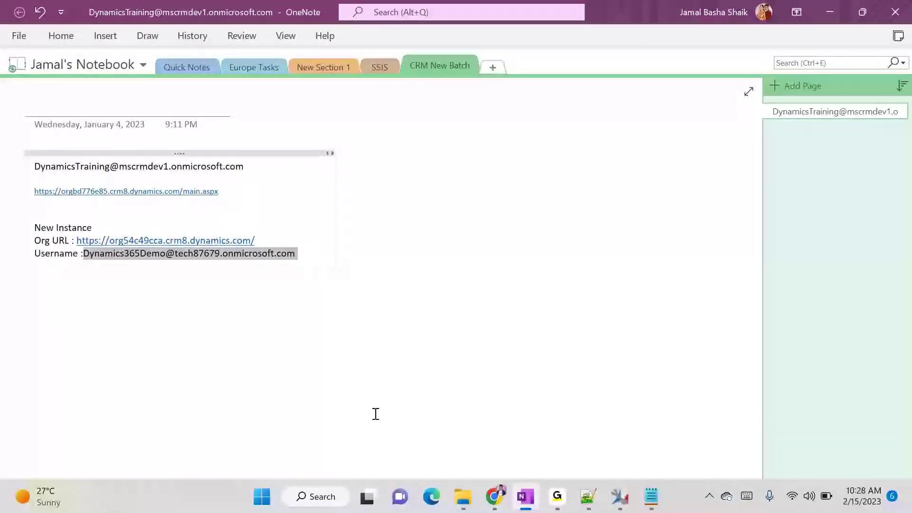
left_click(620, 496)
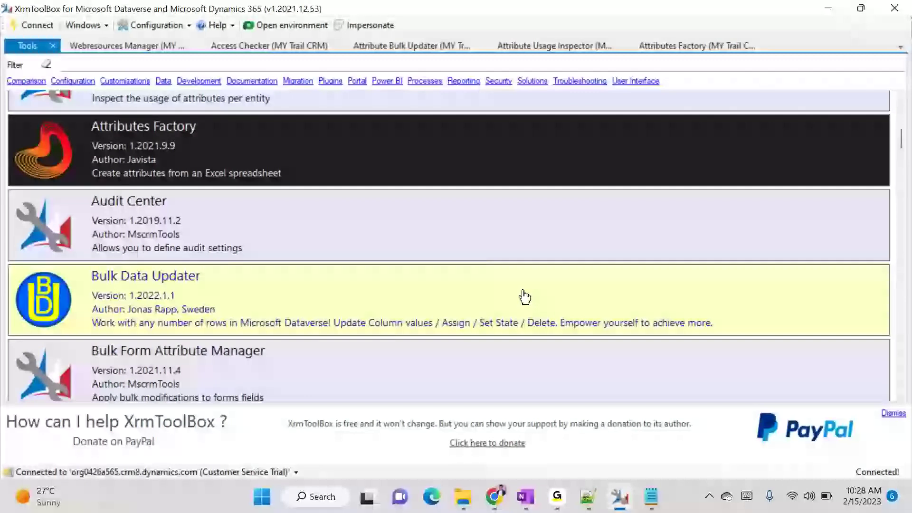
scroll(526, 297, "down", 2)
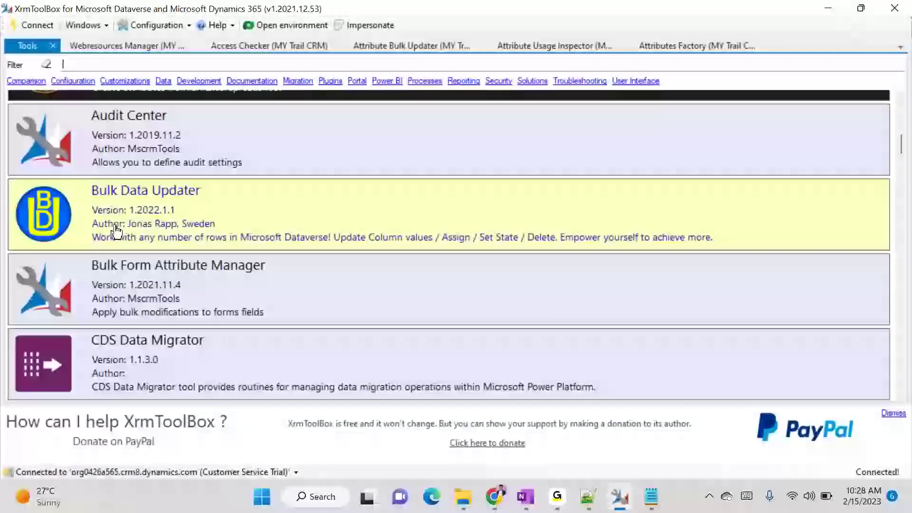
scroll(263, 242, "up", 6)
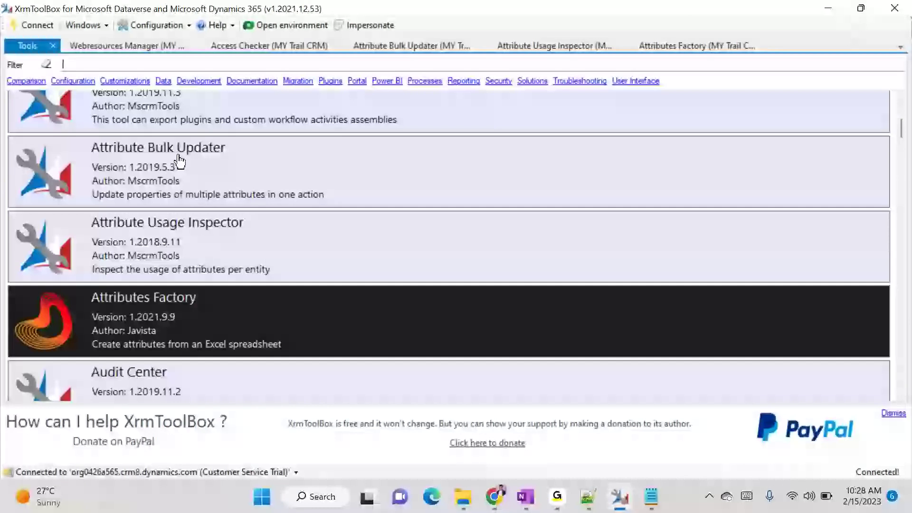
scroll(186, 167, "down", 6)
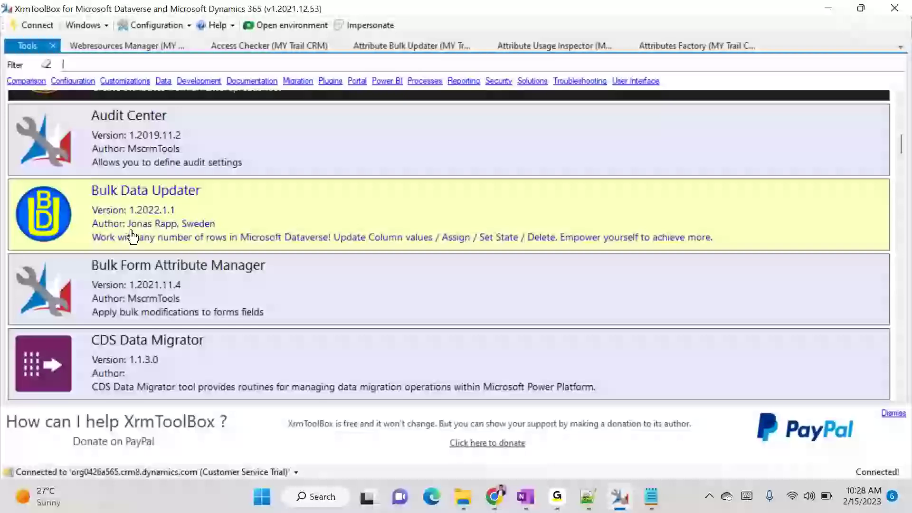
scroll(252, 230, "up", 6)
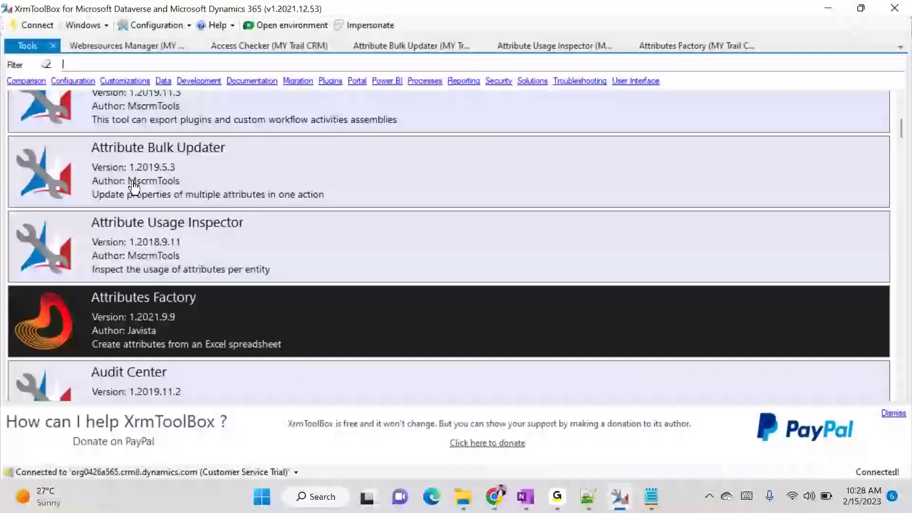
Open the Bulk Form Attribute Manager tool and load all entities, choosing the Account entity.
scroll(212, 259, "down", 8)
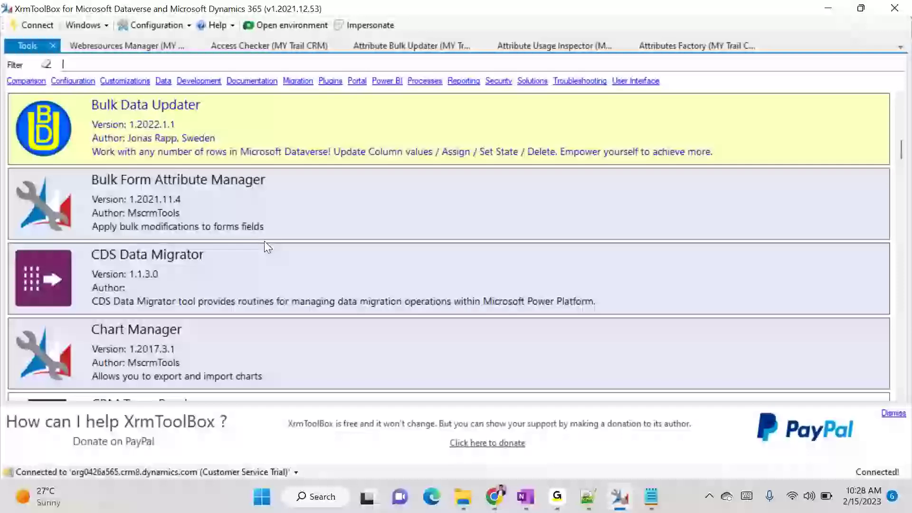
left_click(284, 214)
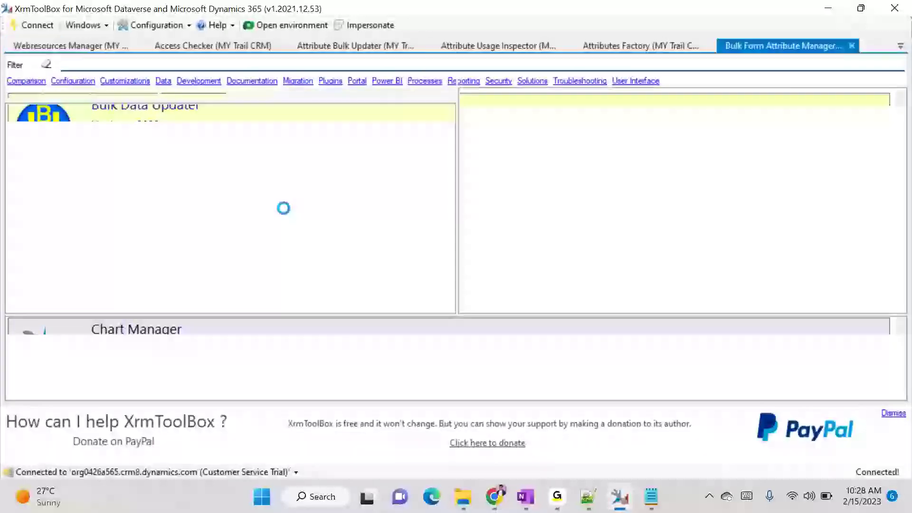
left_click(53, 62)
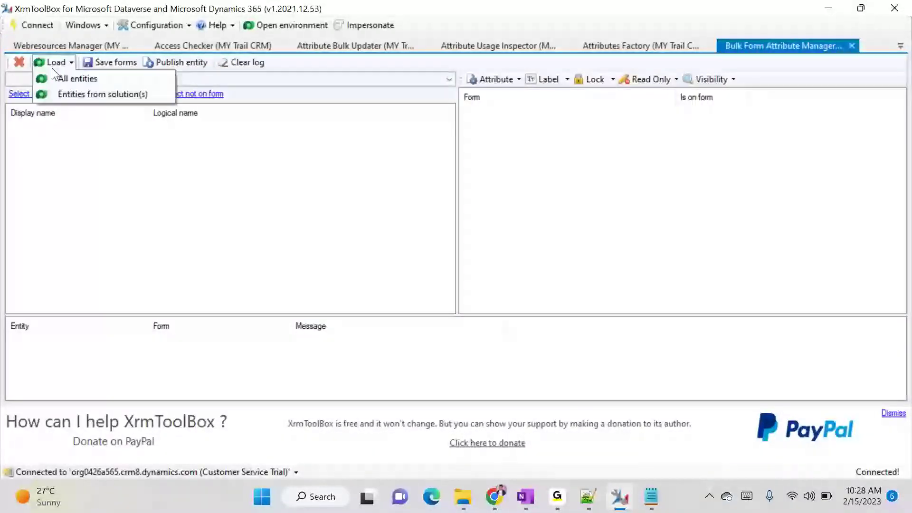
left_click(92, 80)
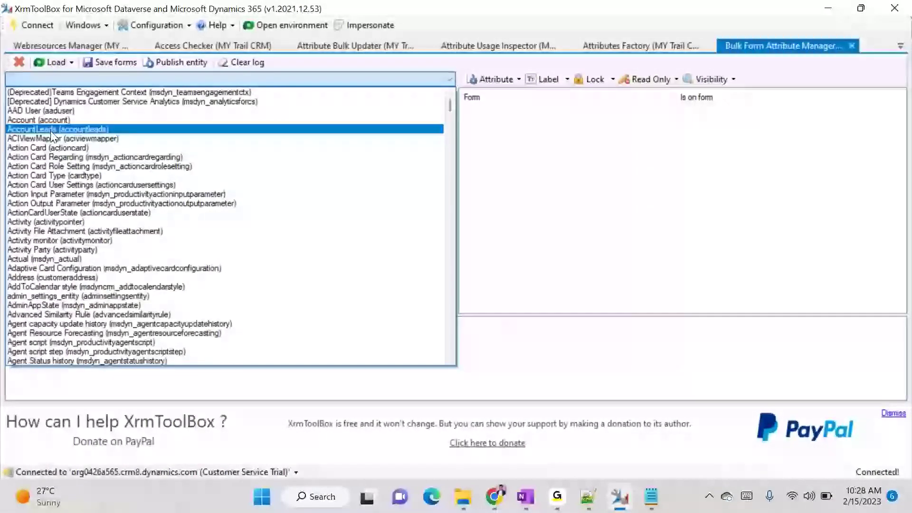
left_click(51, 126)
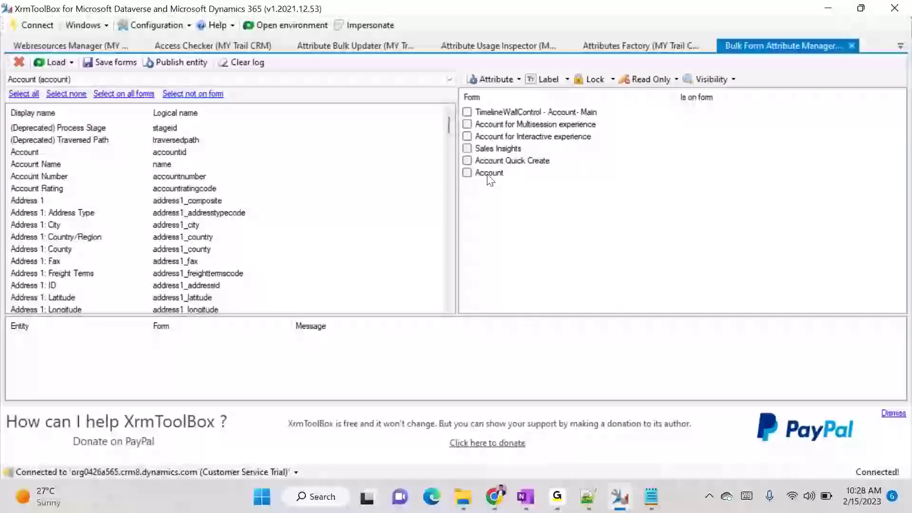
Select all six Account forms and pick the Address 2 attribute in the attribute list.
left_click(467, 112)
left_click(467, 124)
left_click(467, 149)
left_click(467, 137)
left_click(467, 161)
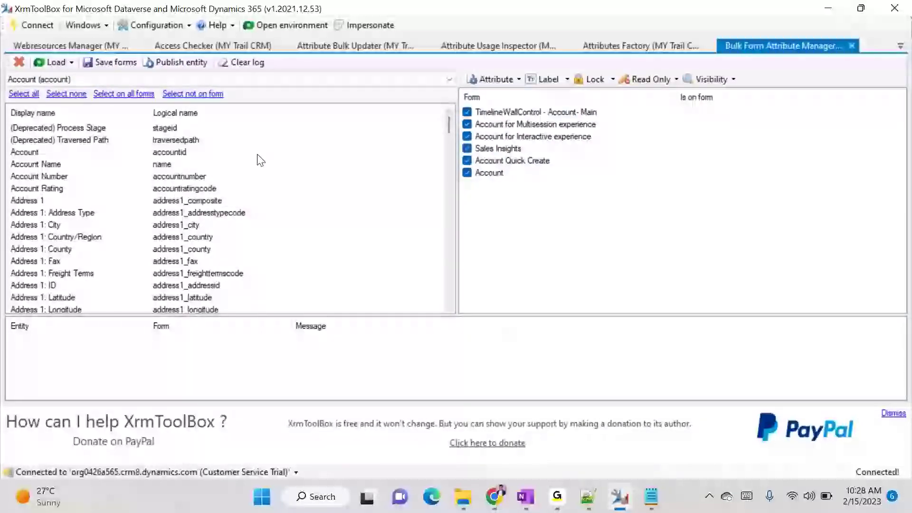
left_click(497, 79)
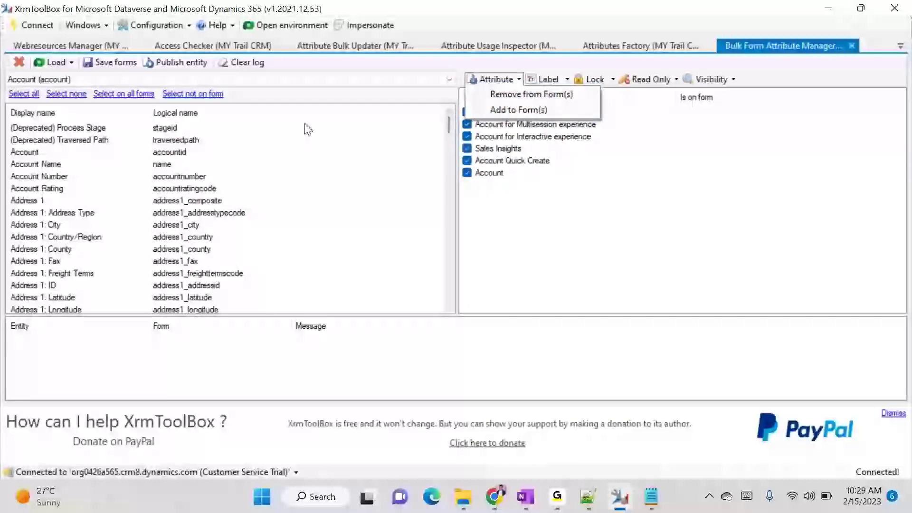
left_click(480, 222)
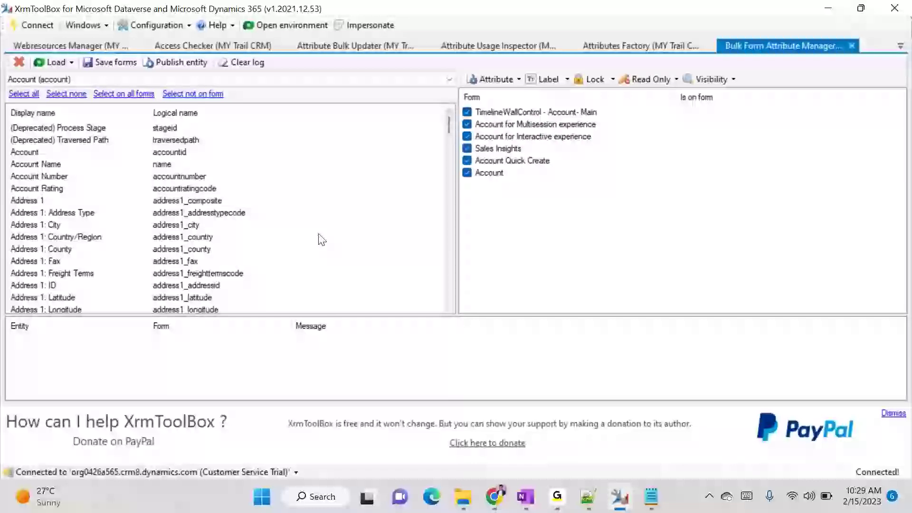
scroll(304, 240, "down", 5)
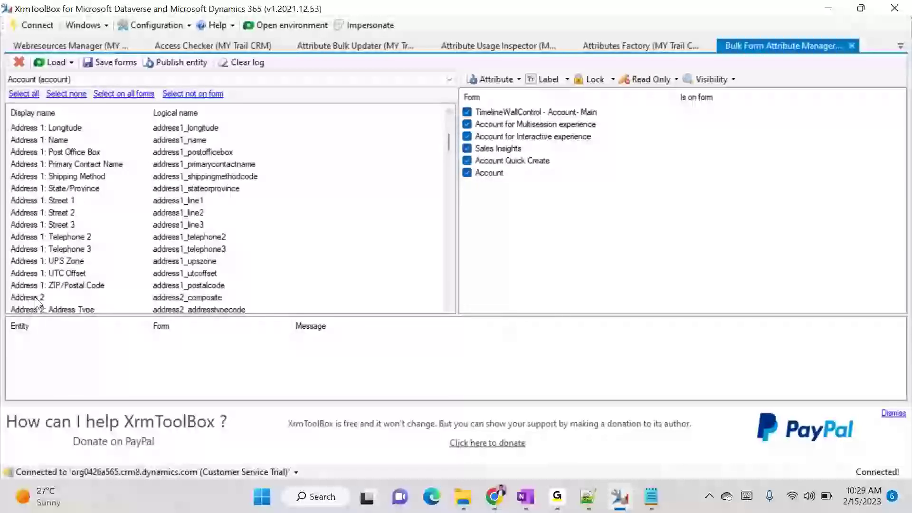
left_click(35, 297)
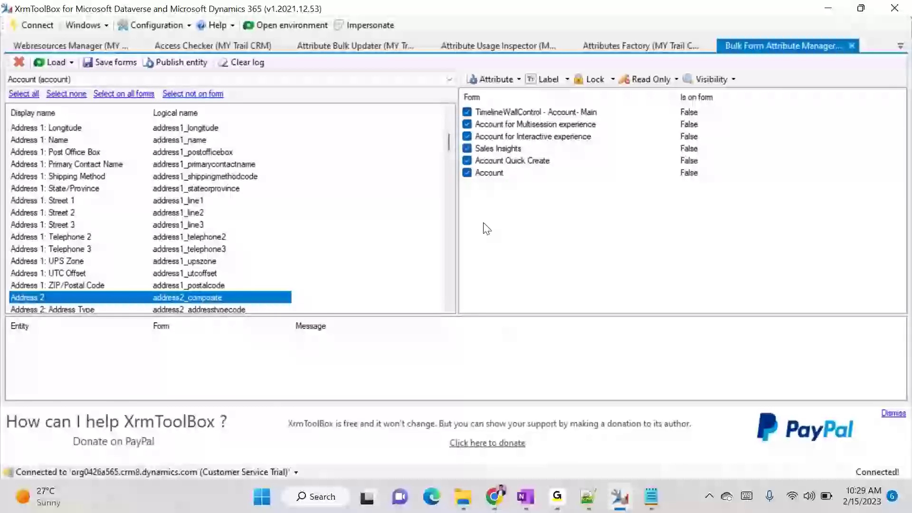
Switch to the browser to view the Contact forms in the SBI solution, then minimize it.
mouse_move(494, 497)
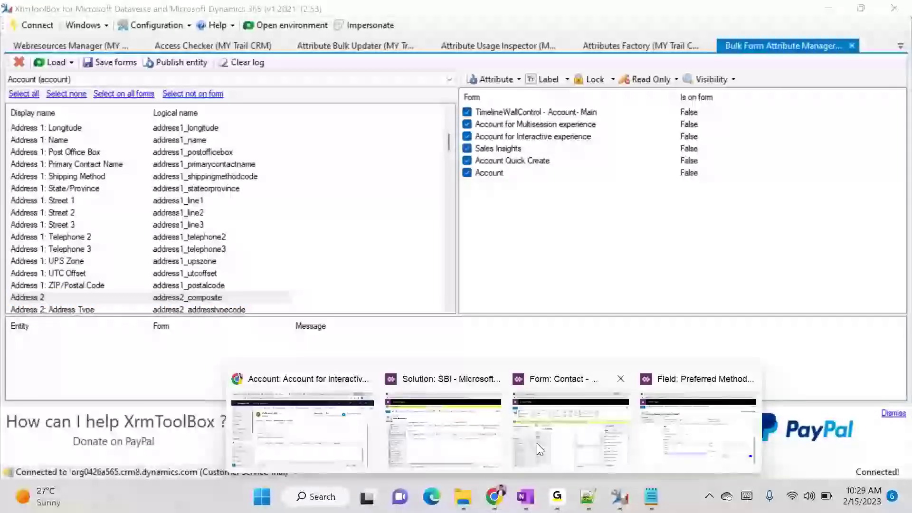
left_click(438, 418)
scroll(190, 285, "up", 10)
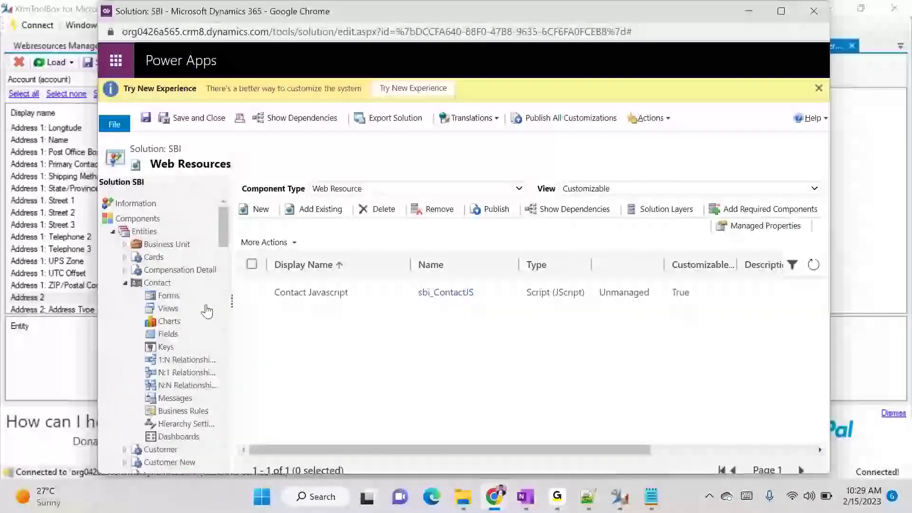
left_click(176, 296)
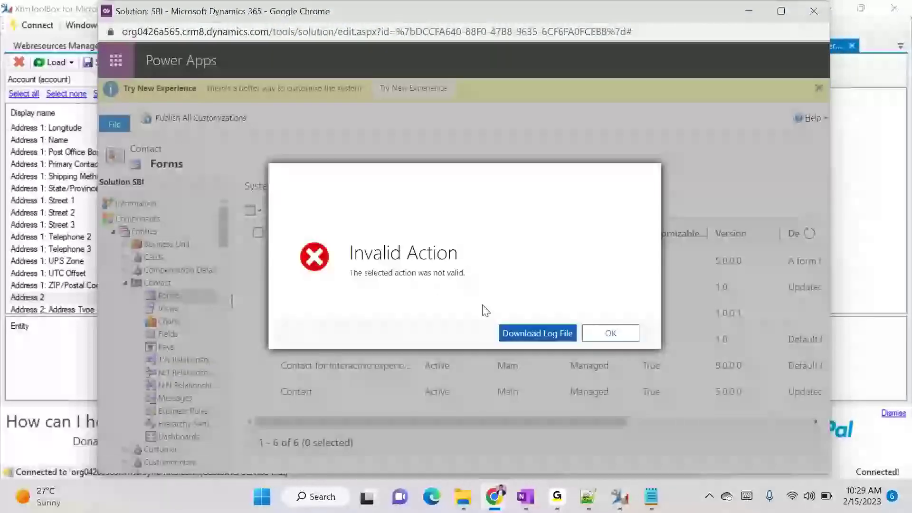
left_click(613, 336)
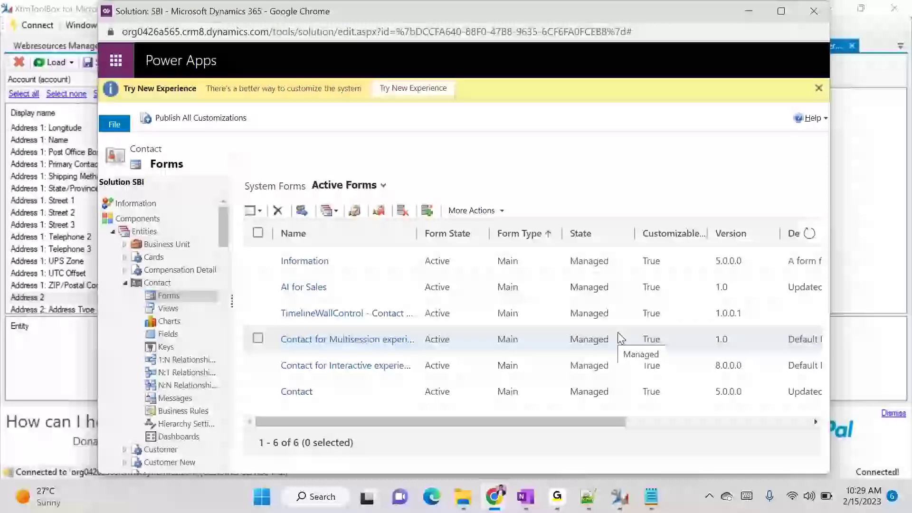
left_click(750, 11)
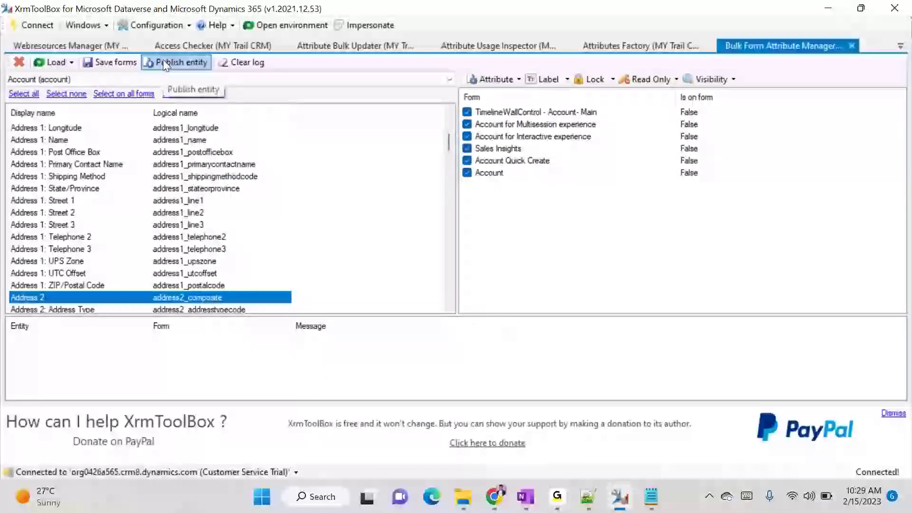
Publish the Account entity and lock the Address 2 field on the selected forms.
left_click(112, 62)
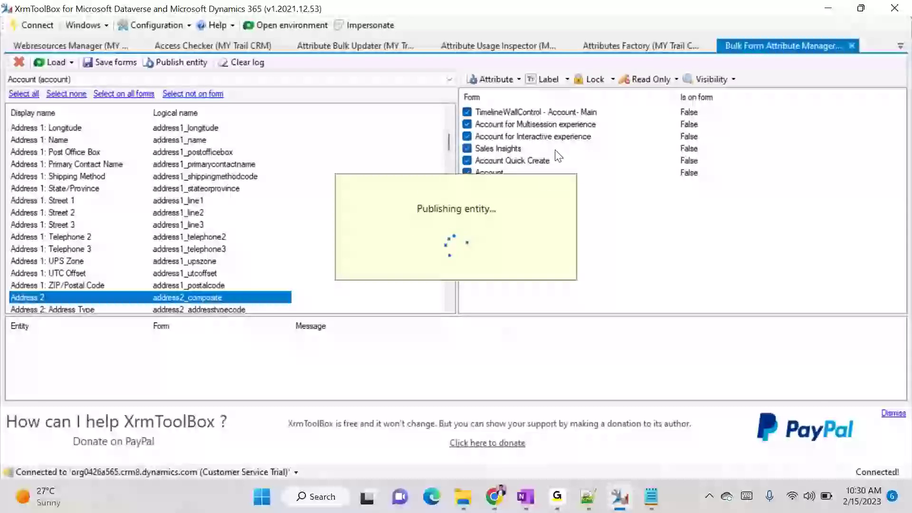
left_click(612, 79)
left_click(623, 95)
left_click(613, 79)
left_click(613, 79)
left_click(613, 79)
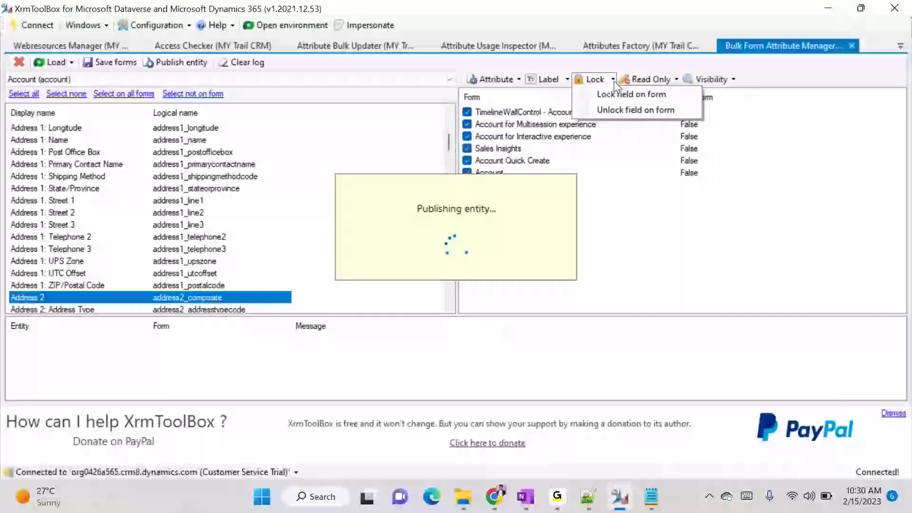
left_click(620, 95)
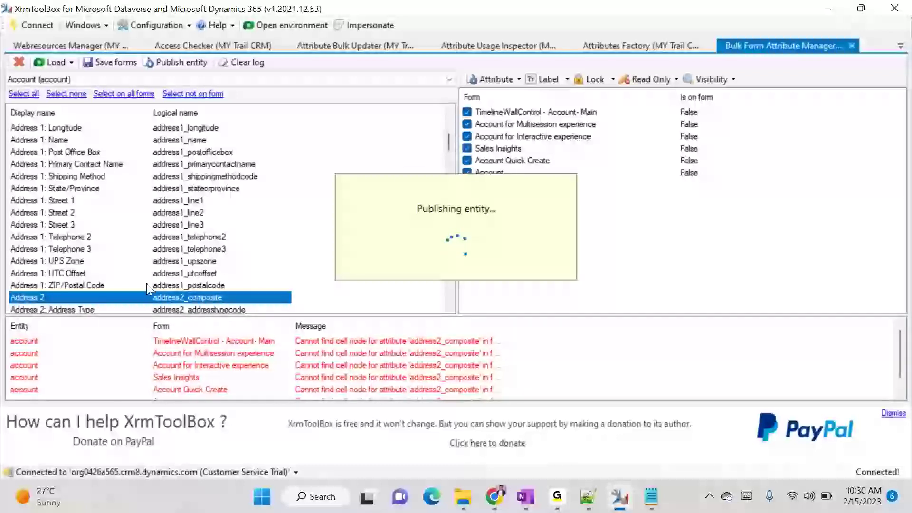
Remove the Address 2 field from the selected forms and change its label setting on them.
left_click(511, 80)
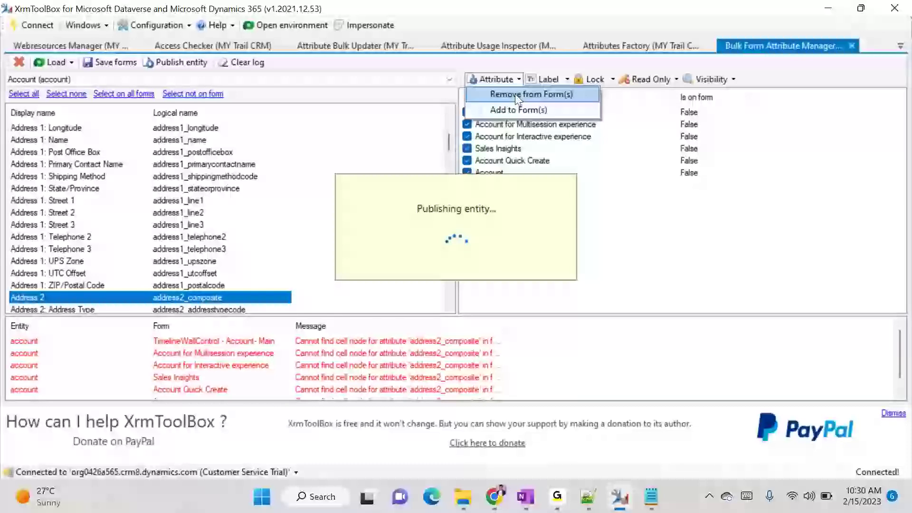
left_click(518, 96)
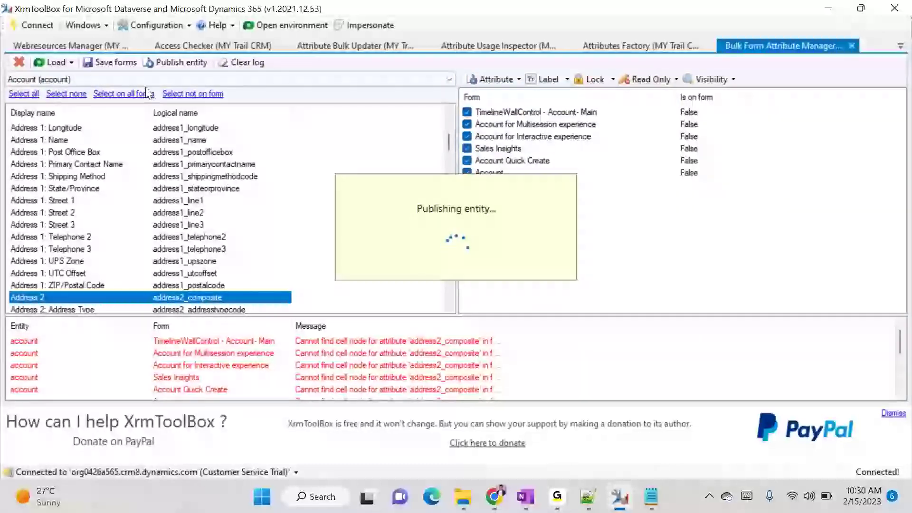
left_click(568, 80)
left_click(569, 81)
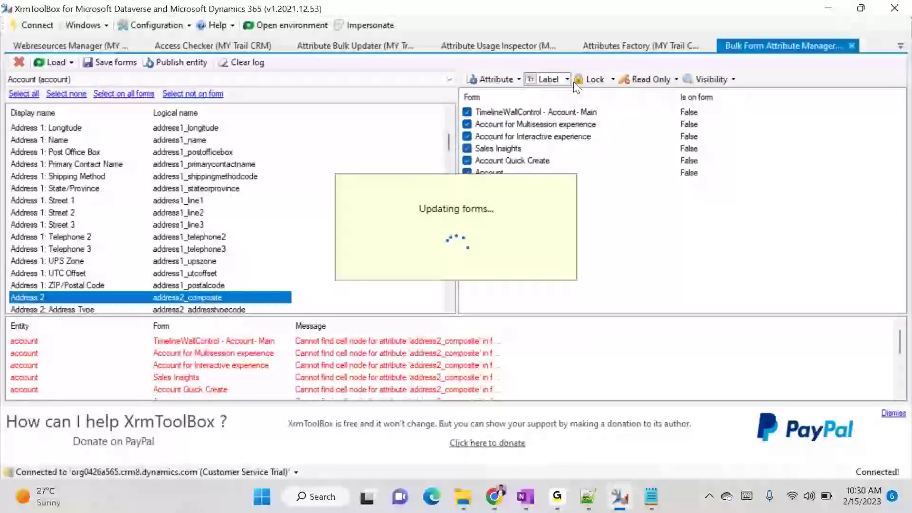
left_click(567, 81)
left_click(578, 111)
left_click(568, 80)
left_click(578, 109)
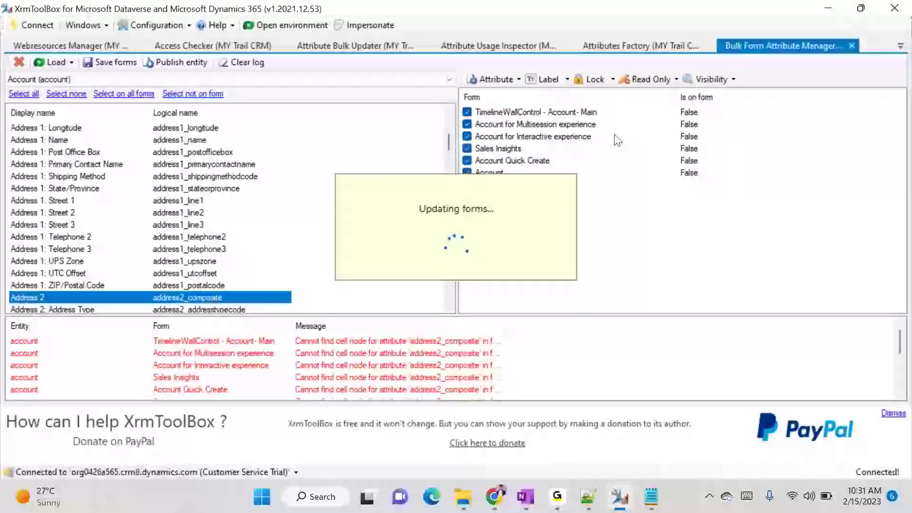
Select the Address 1: City attribute and make the field not visible on the selected forms.
left_click(55, 138)
scroll(54, 190, "up", 4)
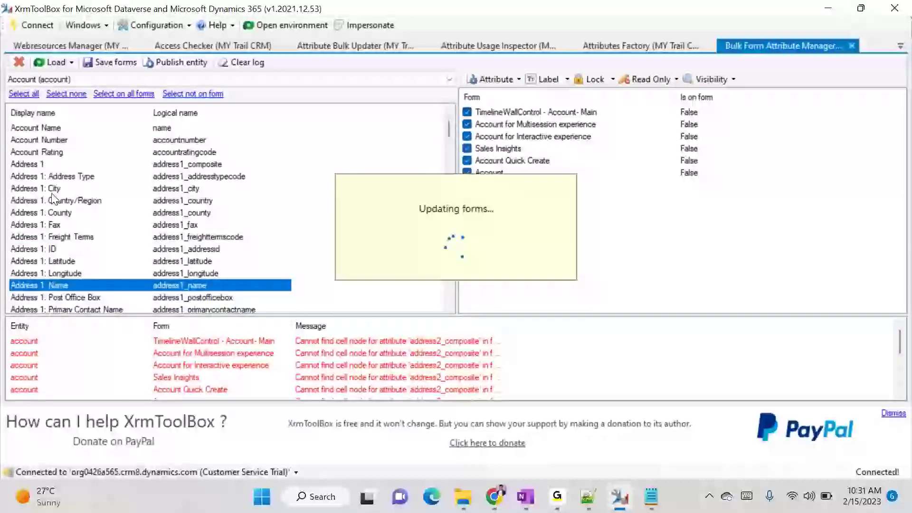
left_click(190, 189)
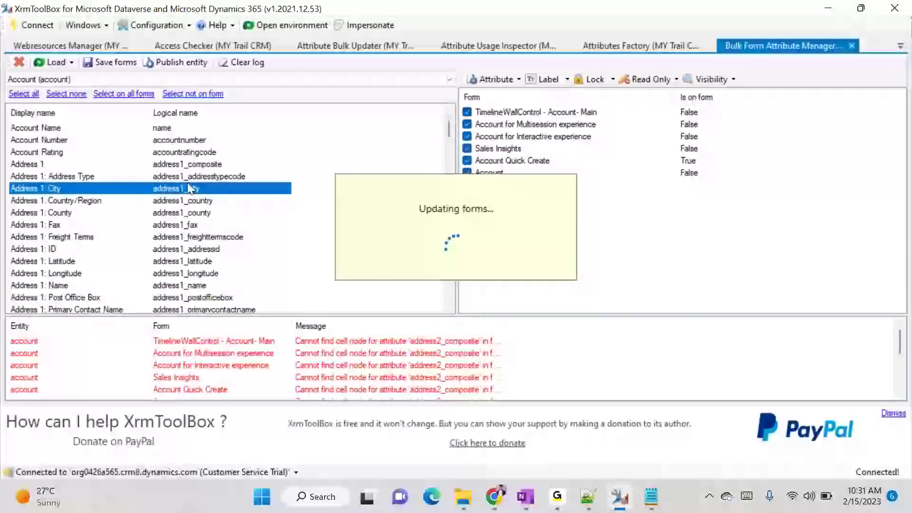
left_click(731, 79)
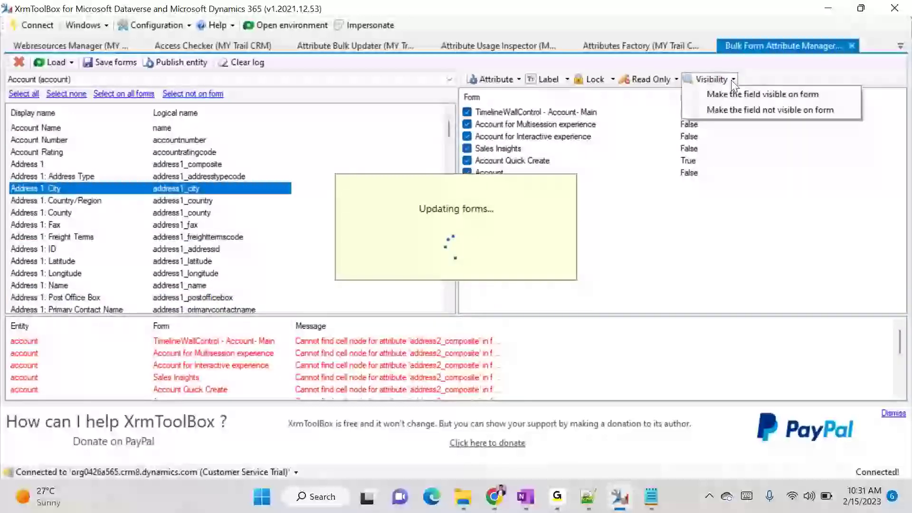
left_click(748, 115)
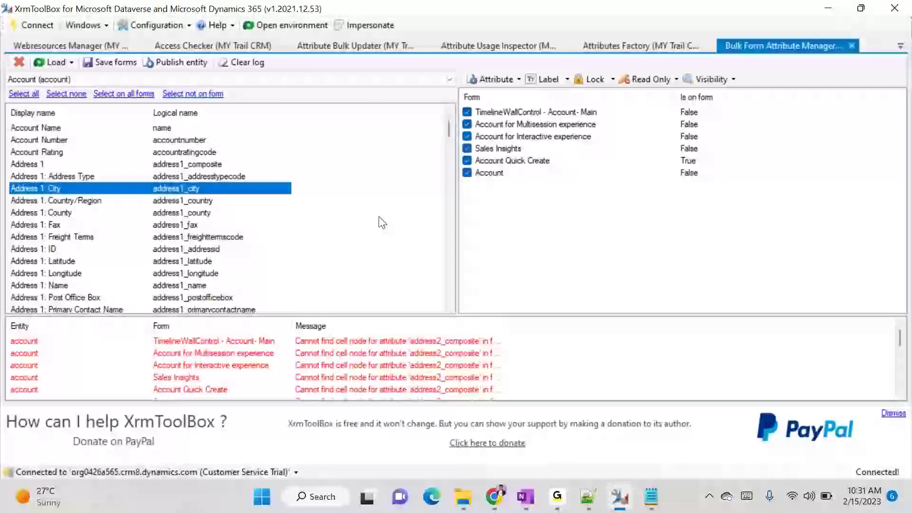
Remove the Address 1: City field from the selected forms.
left_click(499, 75)
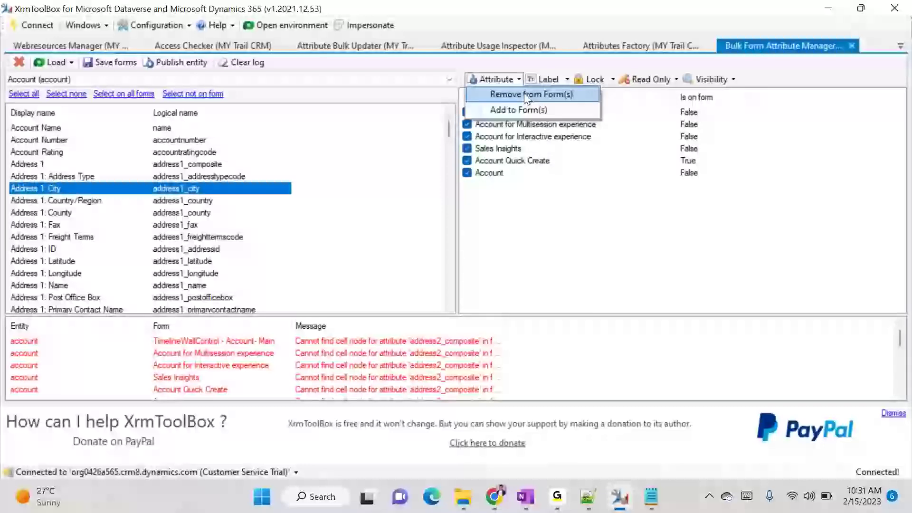
left_click(563, 83)
left_click(578, 95)
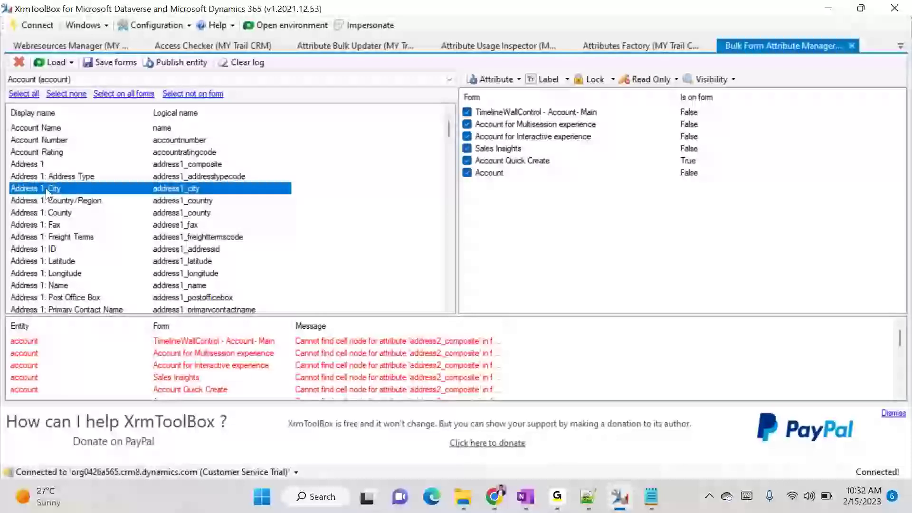
left_click(494, 79)
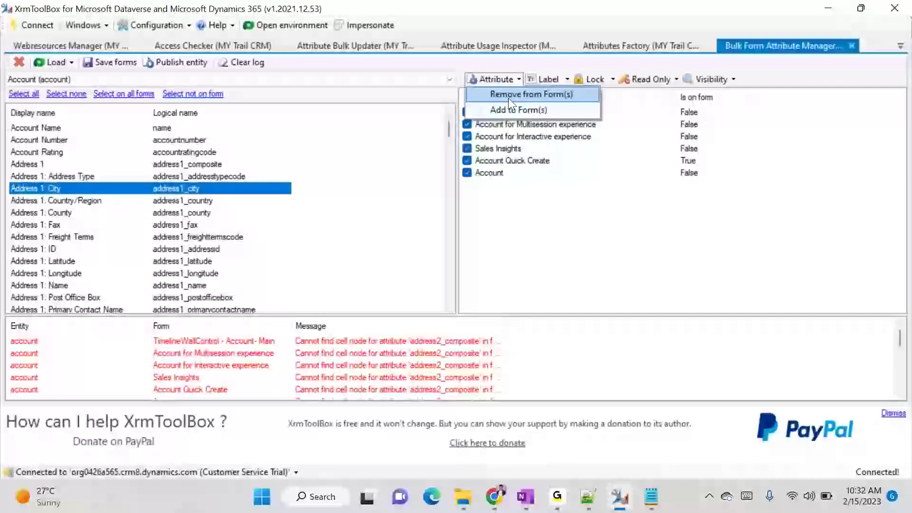
left_click(509, 97)
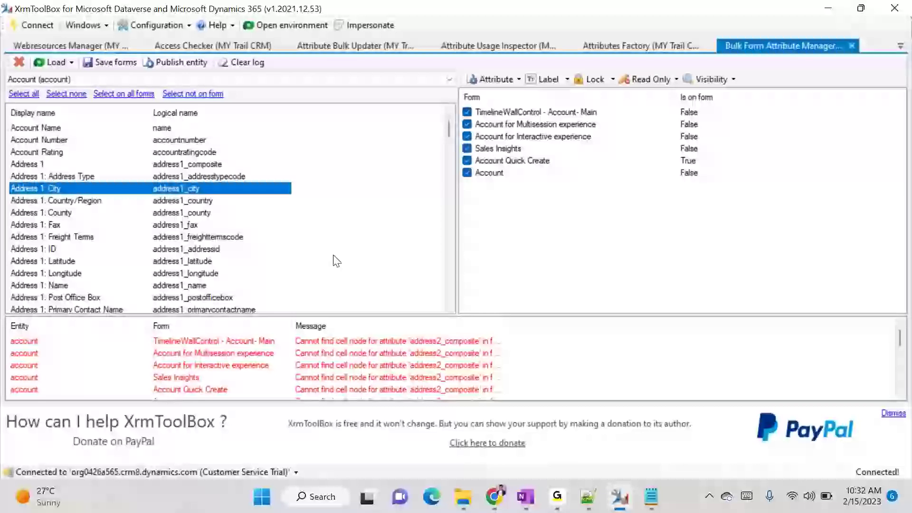
Deselect the Account Quick Create form and remove Address 1: City from the remaining selected forms.
left_click(468, 162)
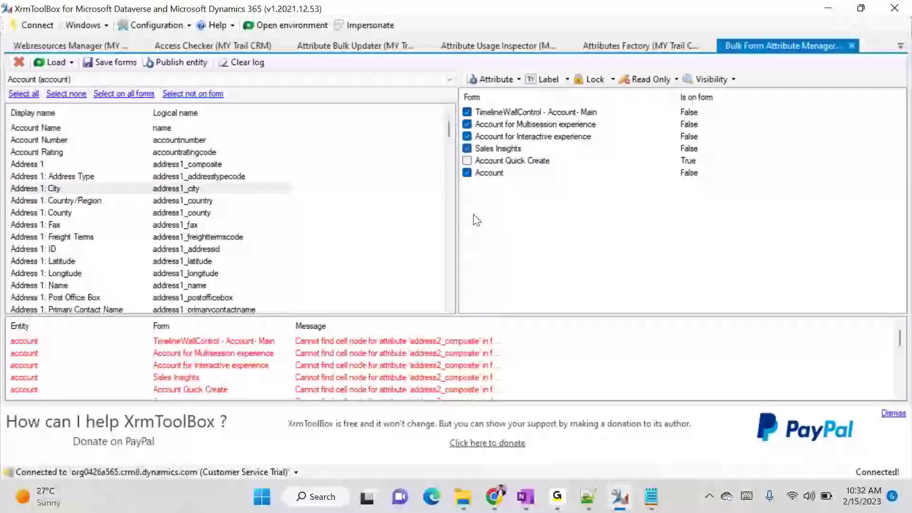
left_click(206, 186)
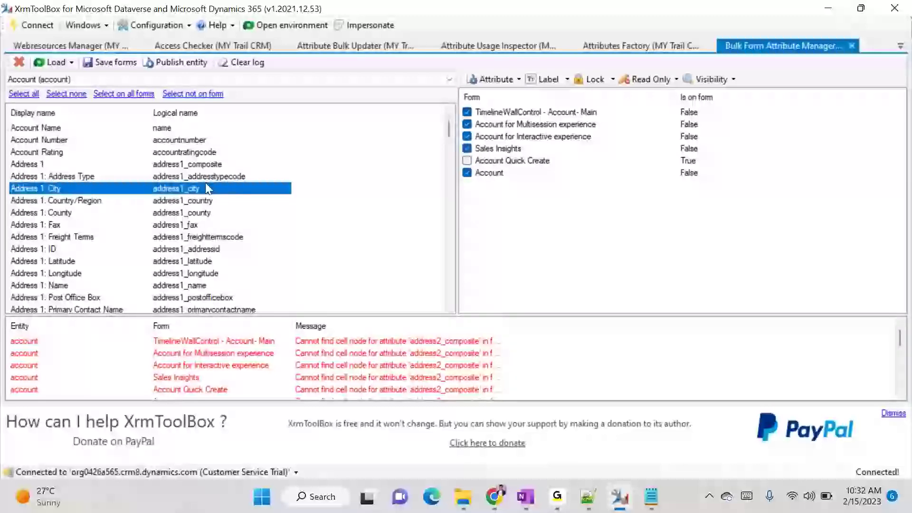
left_click(492, 84)
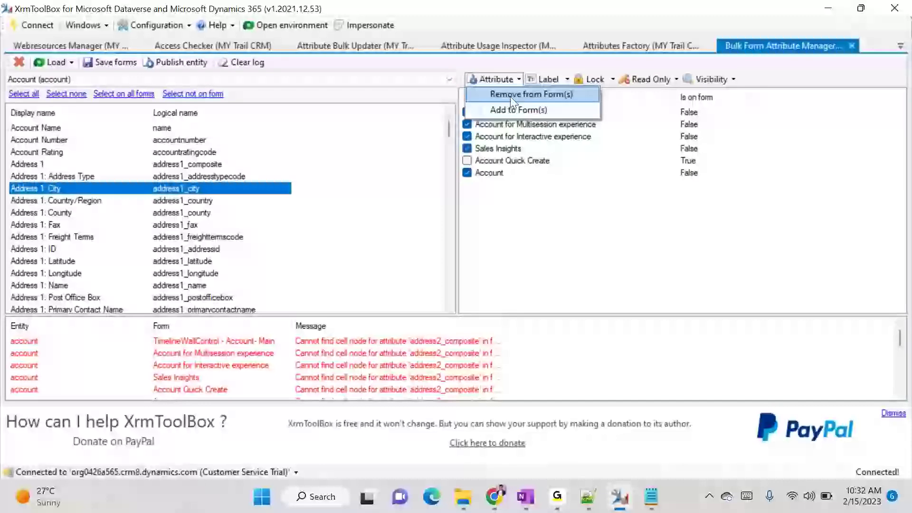
left_click(510, 96)
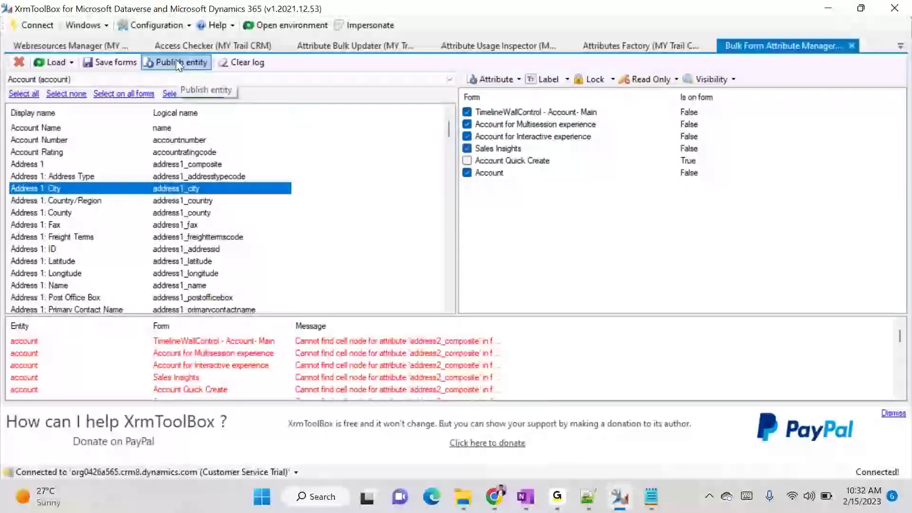
left_click(616, 496)
left_click(617, 495)
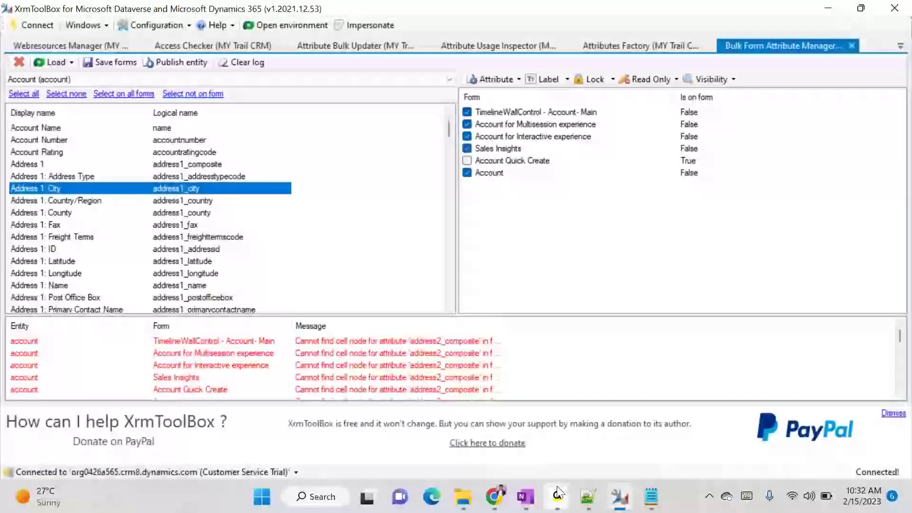
Close the Access Checker, Attribute Bulk Updater and Attribute Usage Inspector tool tabs, confirming each closure.
mouse_move(557, 495)
left_click(660, 423)
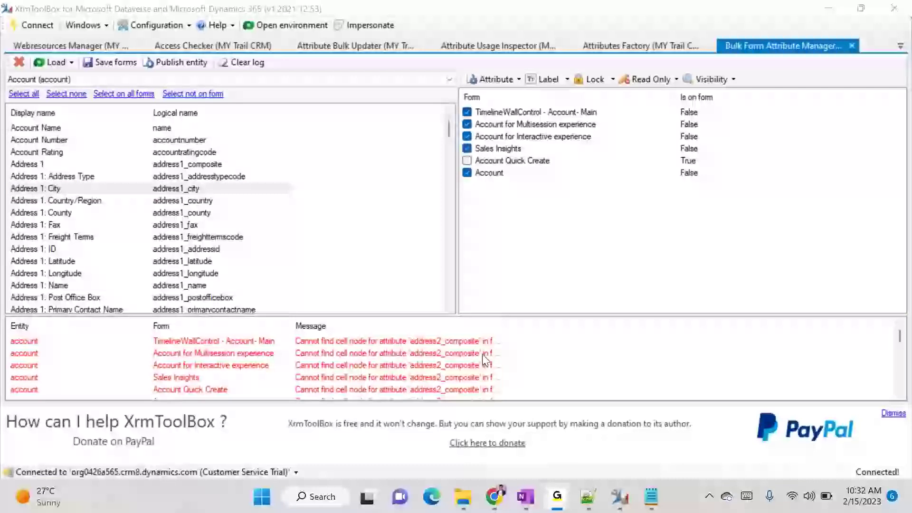
left_click(846, 15)
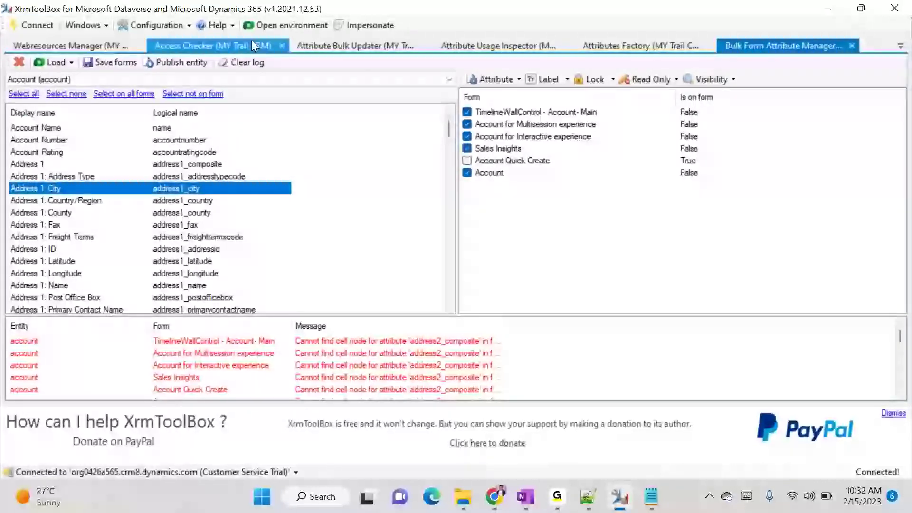
left_click(281, 46)
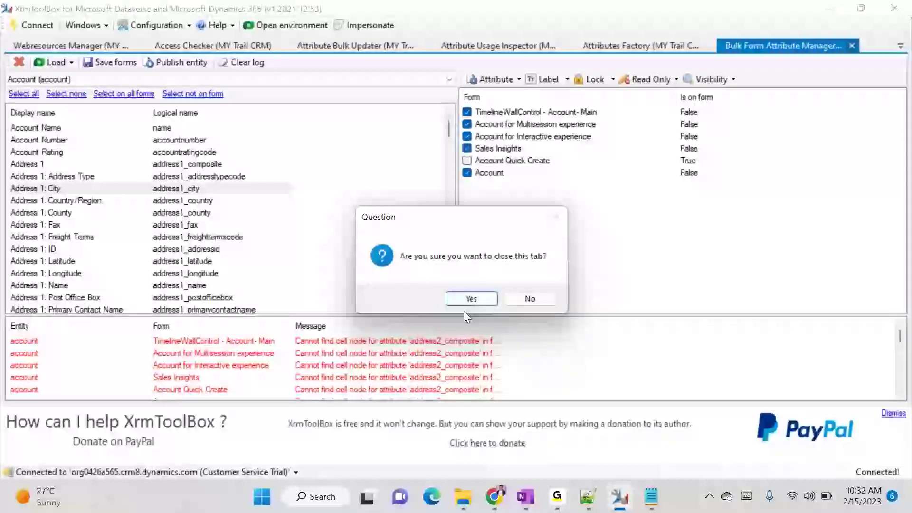
left_click(471, 299)
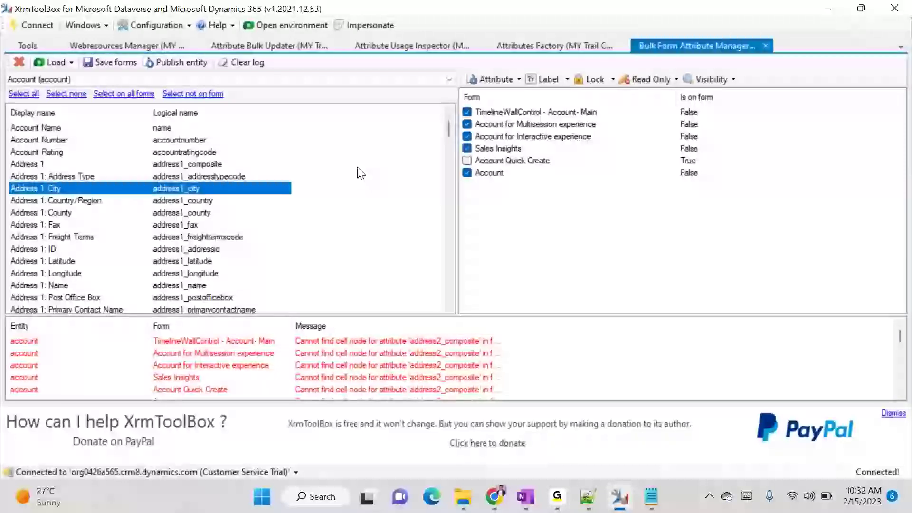
left_click(335, 43)
left_click(339, 47)
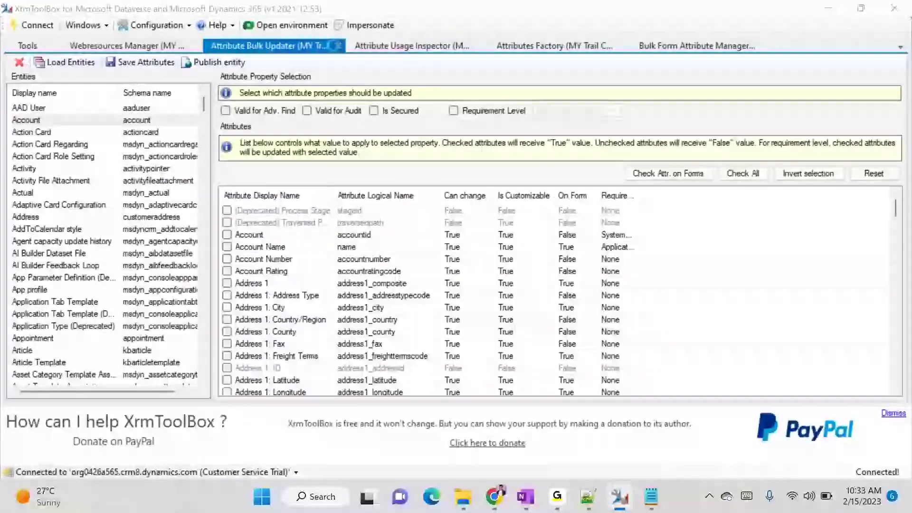
left_click(454, 299)
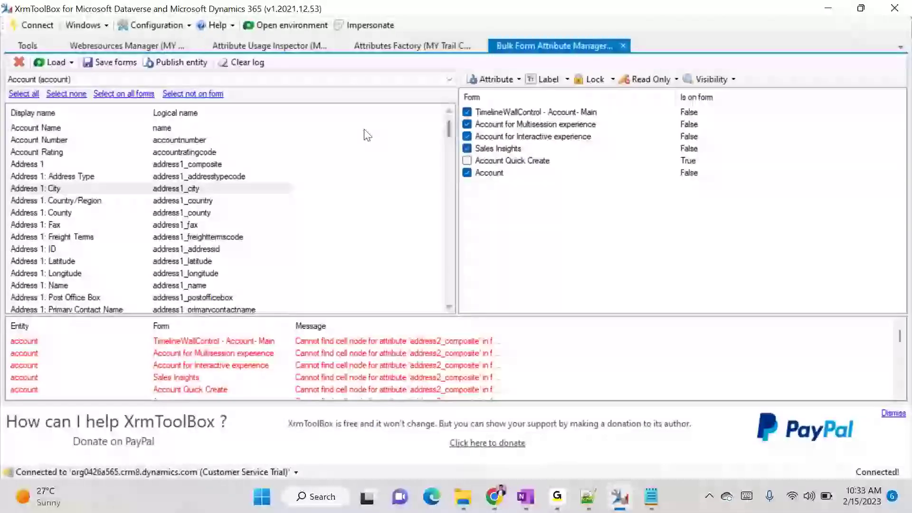
left_click(338, 46)
left_click(469, 299)
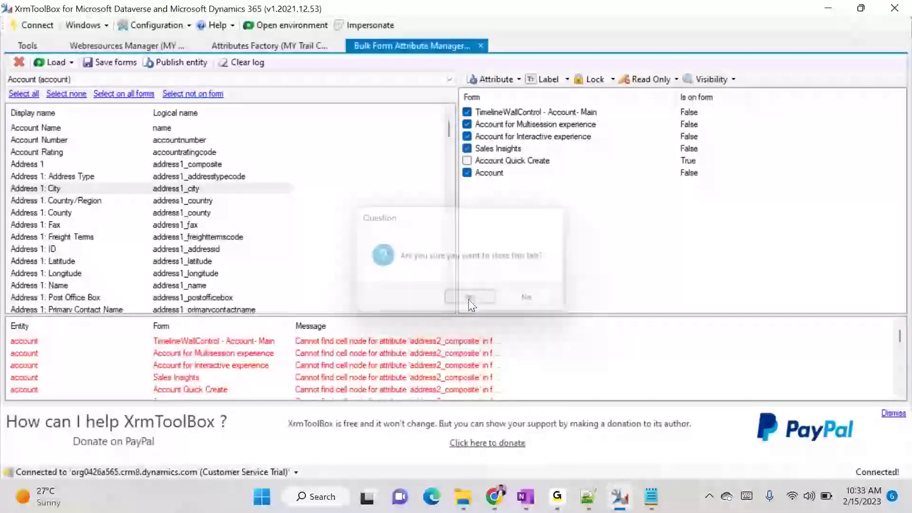
Open the CDS Data Migrator tool from the tools list, declining the offered update.
left_click(30, 48)
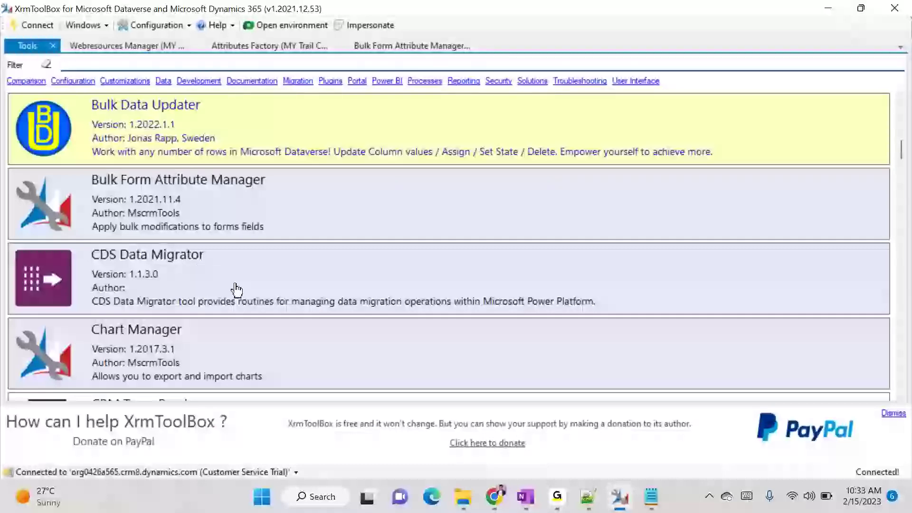
left_click(181, 289)
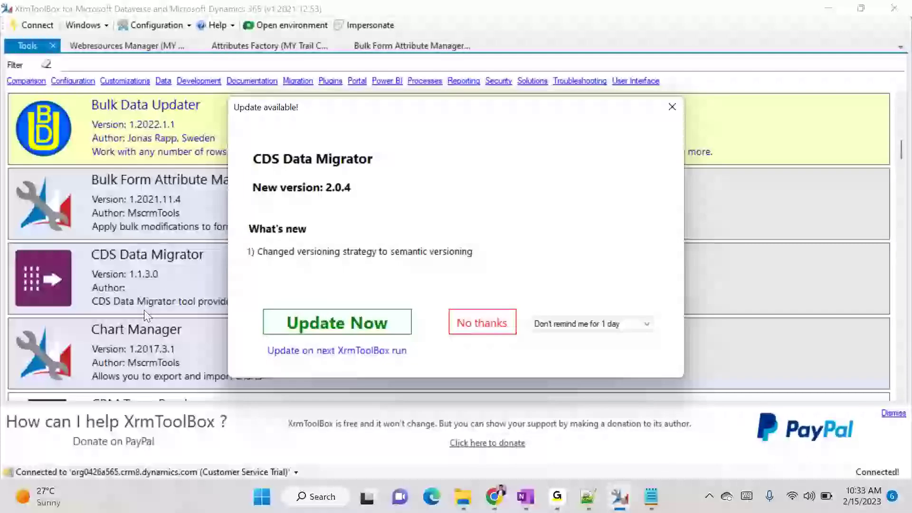
left_click(480, 317)
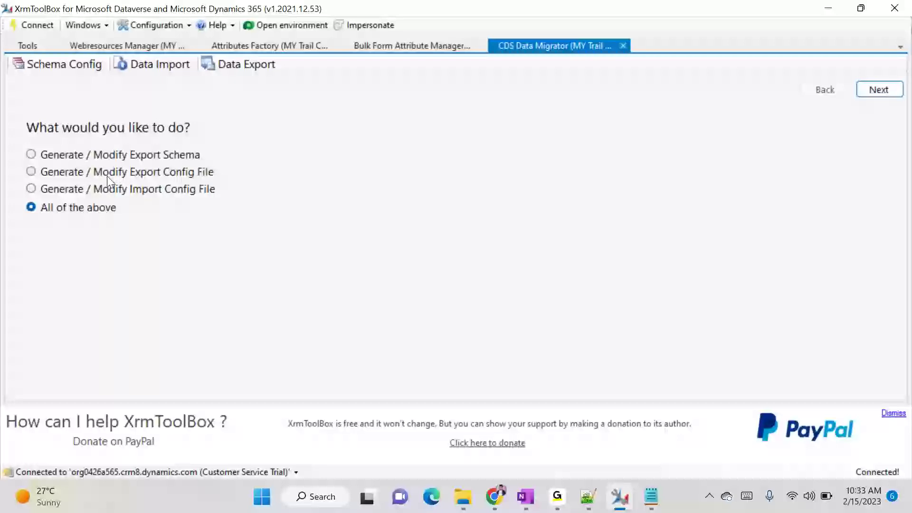
left_click(29, 47)
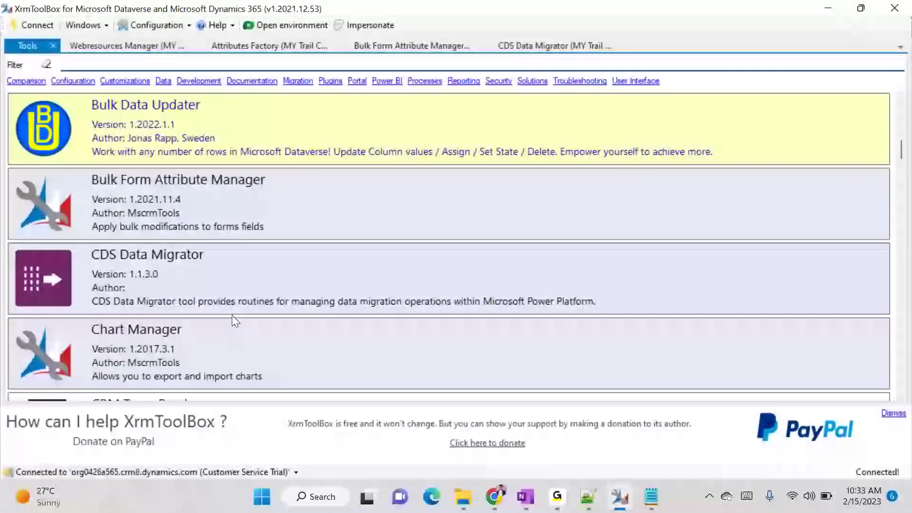
scroll(235, 318, "down", 2)
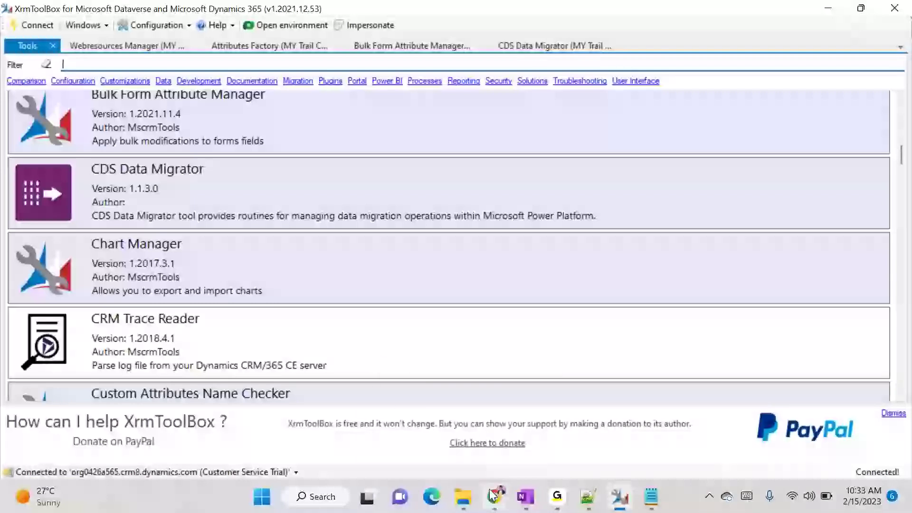
mouse_move(494, 496)
left_click(447, 428)
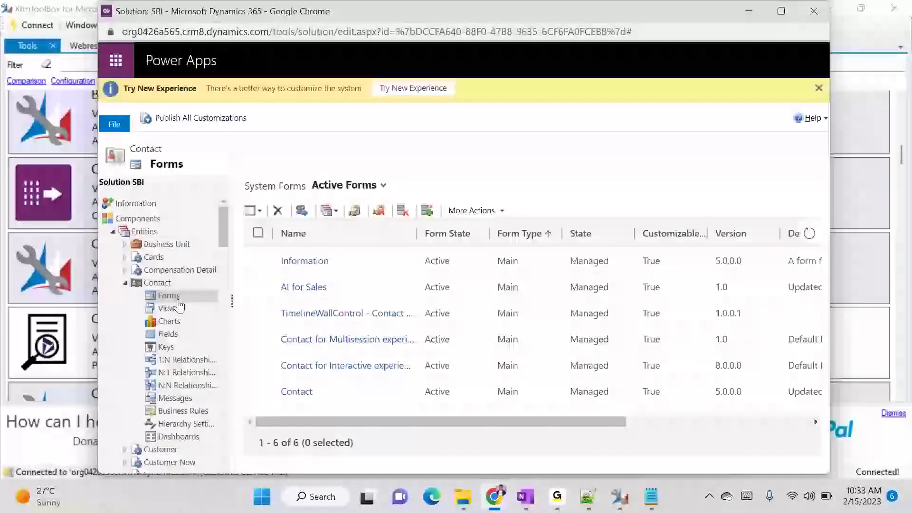
left_click(178, 325)
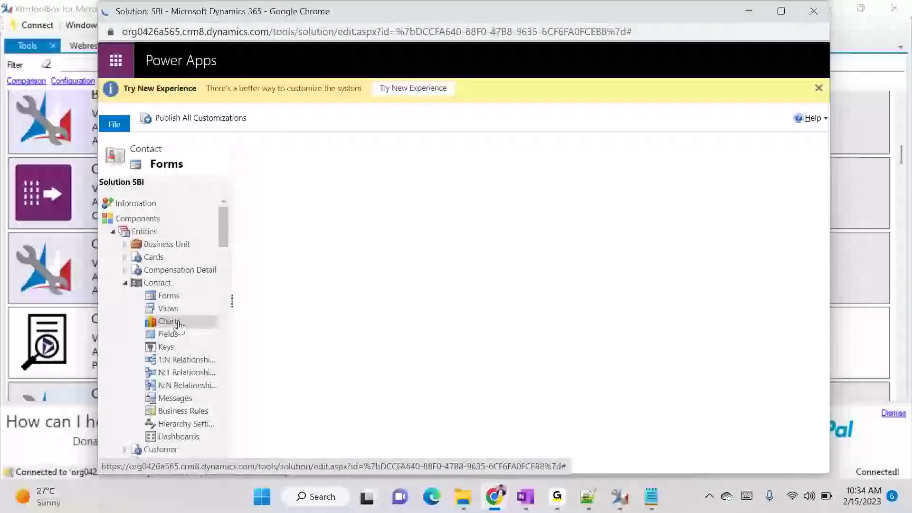
left_click(739, 13)
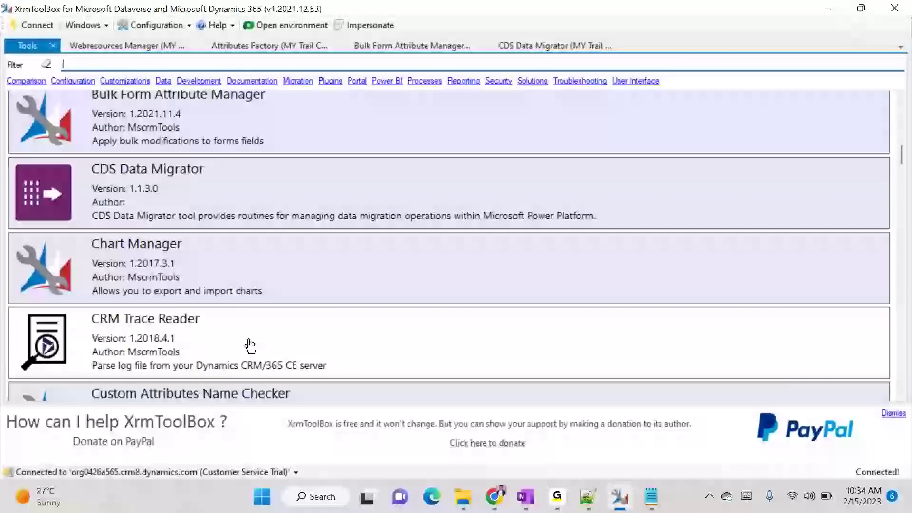
Open the Custom Attributes Name Checker tool from the tools list.
scroll(185, 345, "down", 2)
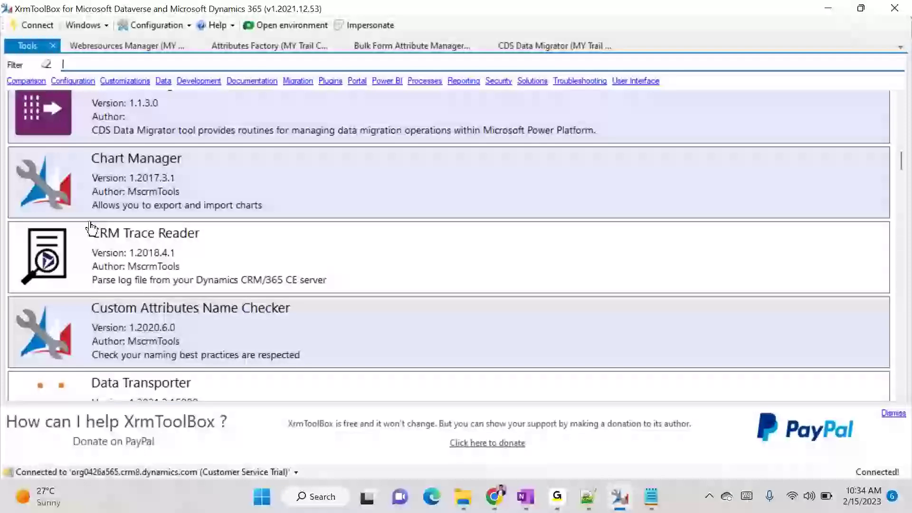
scroll(331, 315, "down", 2)
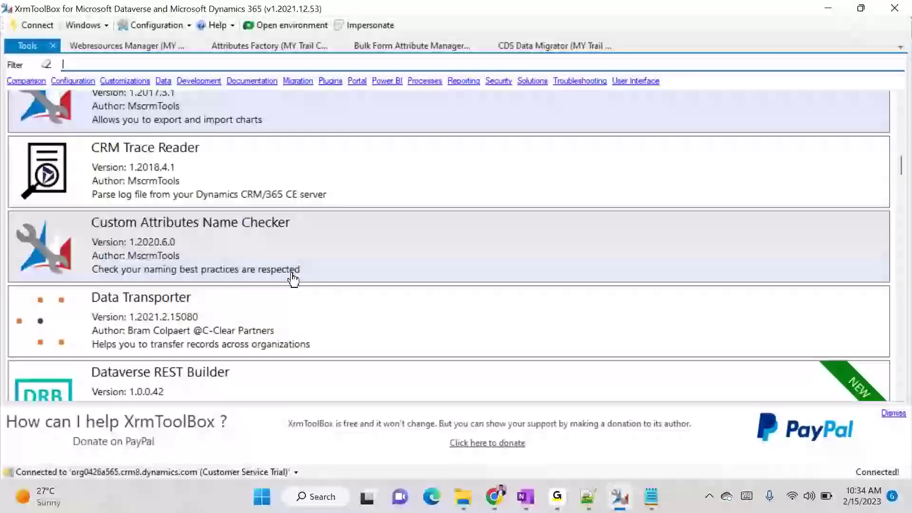
left_click(160, 241)
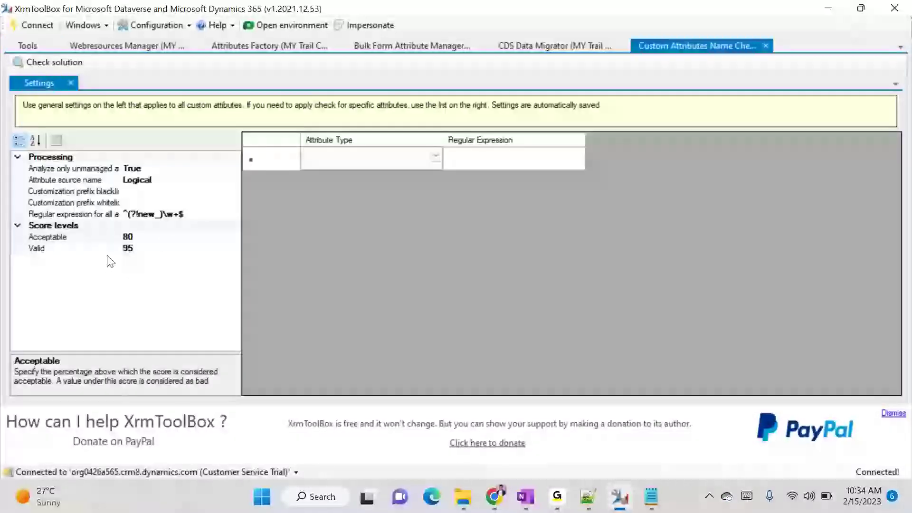
Add a naming rule row for the DateTime attribute type.
left_click(387, 151)
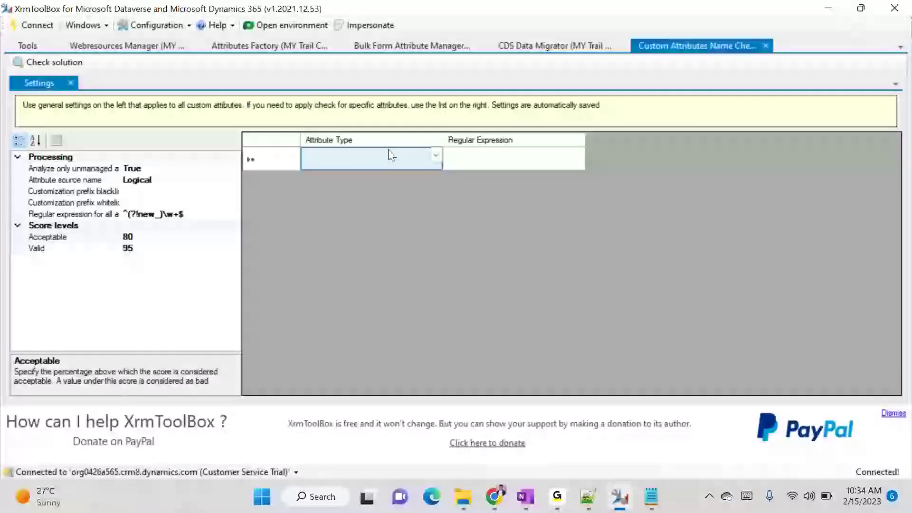
left_click(275, 163)
left_click(435, 156)
left_click(436, 156)
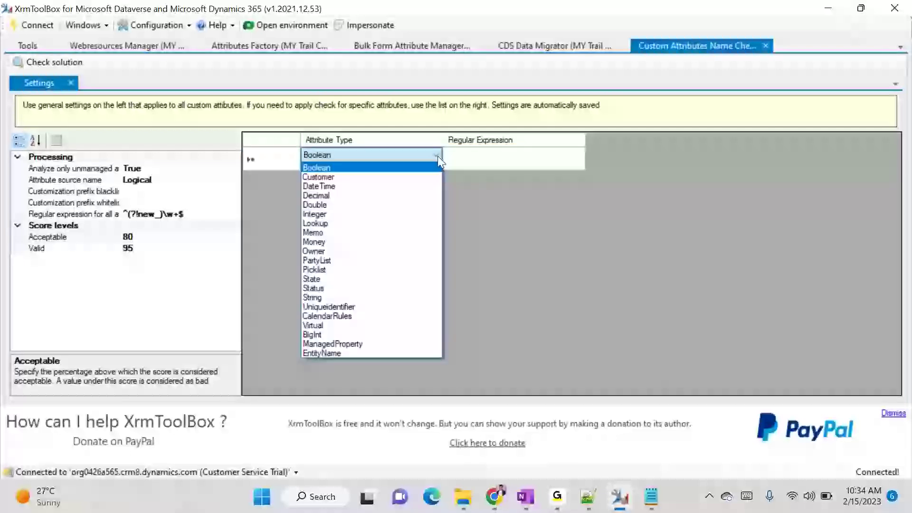
left_click(353, 192)
left_click(455, 156)
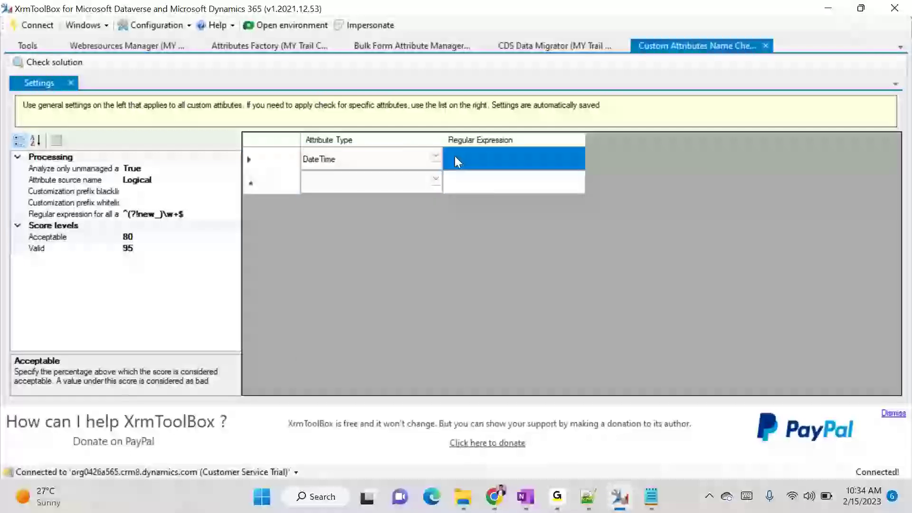
left_click(455, 158)
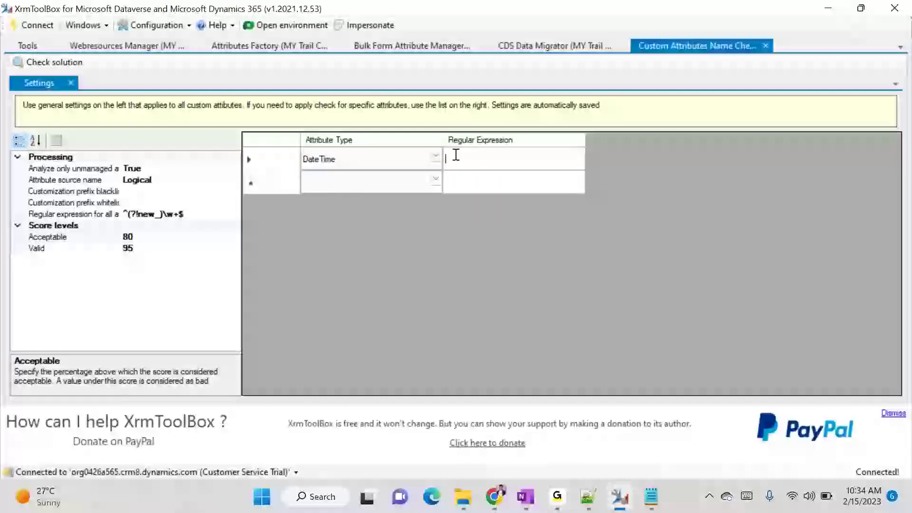
Add a naming rule for the Lookup attribute type with regular expression "id".
left_click(439, 179)
left_click(437, 179)
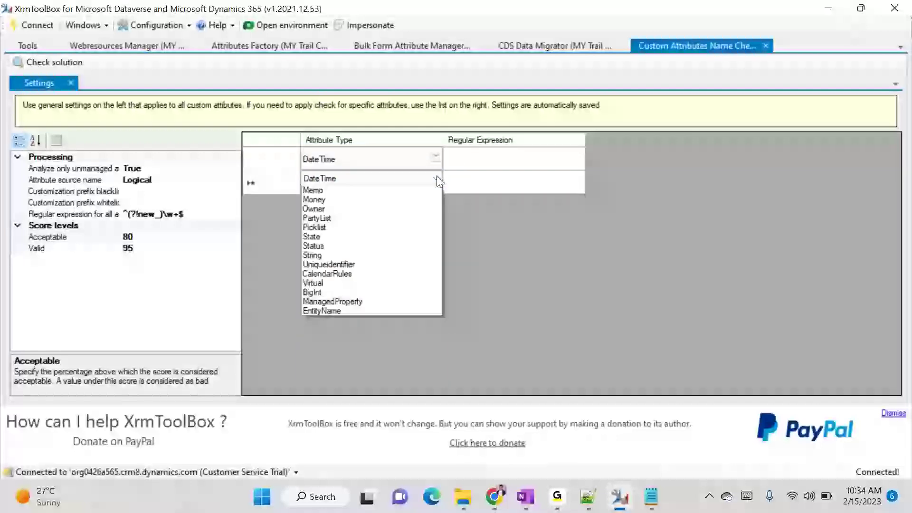
left_click(318, 247)
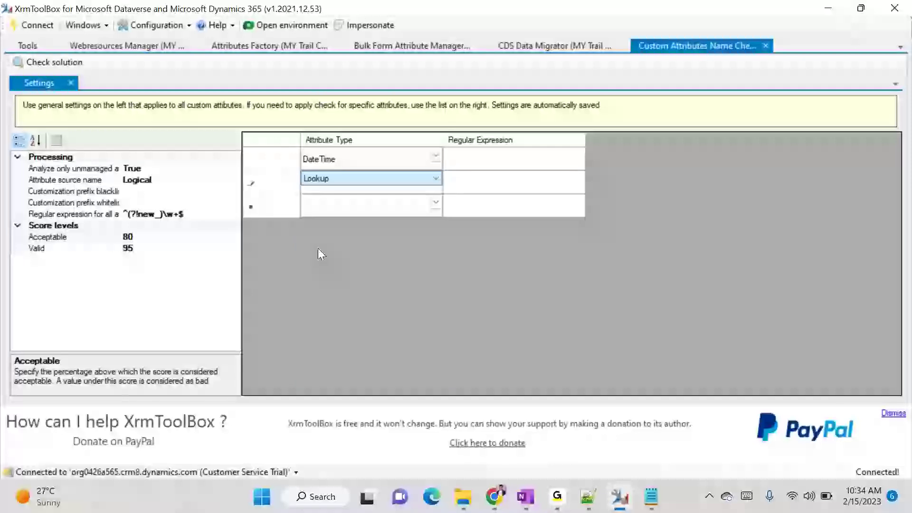
left_click(464, 191)
left_click(463, 190)
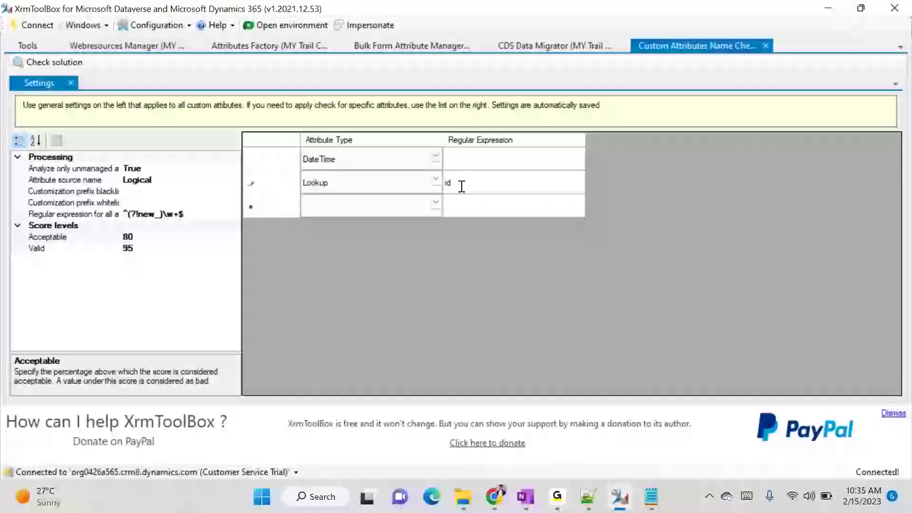
Add a naming rule for the Boolean attribute type with regular expression "is".
left_click(352, 203)
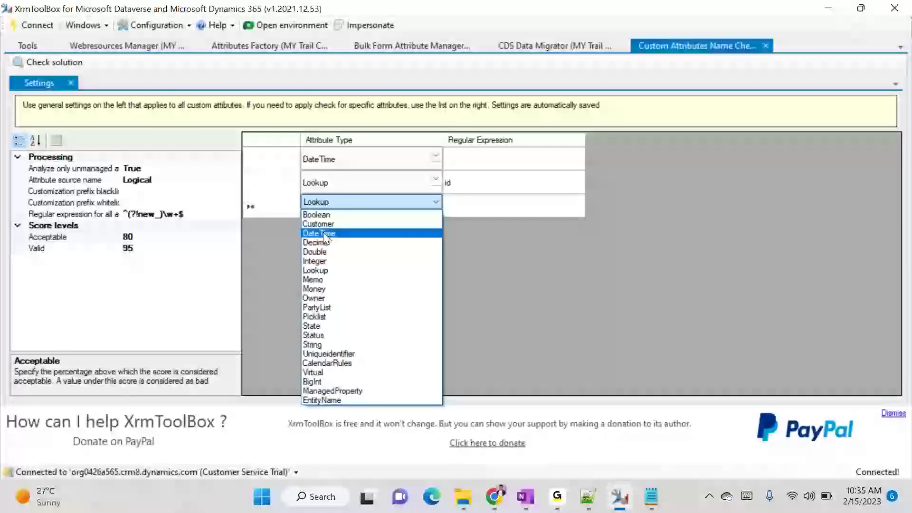
left_click(323, 215)
left_click(478, 208)
left_click(476, 206)
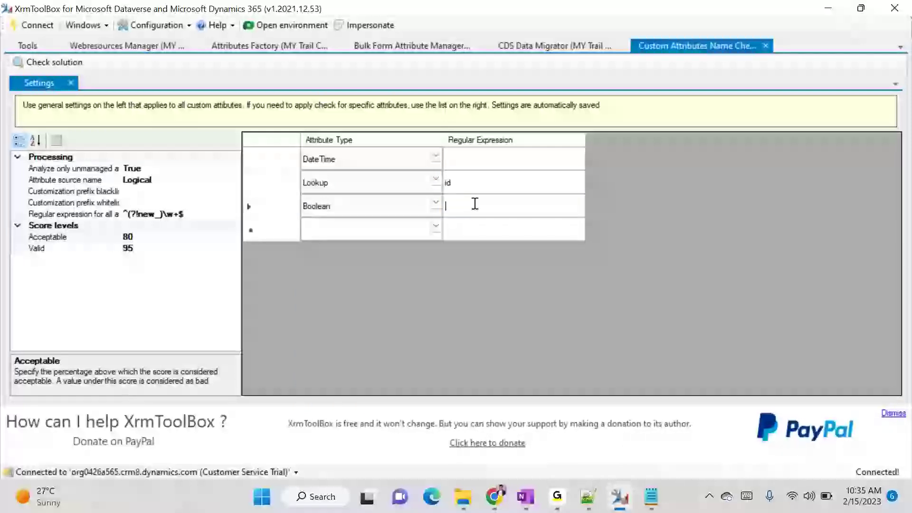
type("is")
Open the Data Transporter tool from the tools list.
left_click(28, 46)
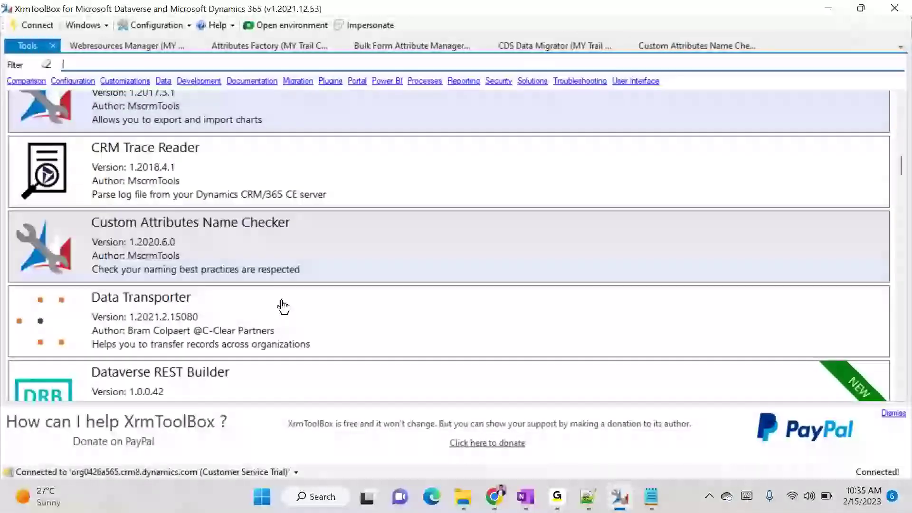
scroll(283, 306, "down", 2)
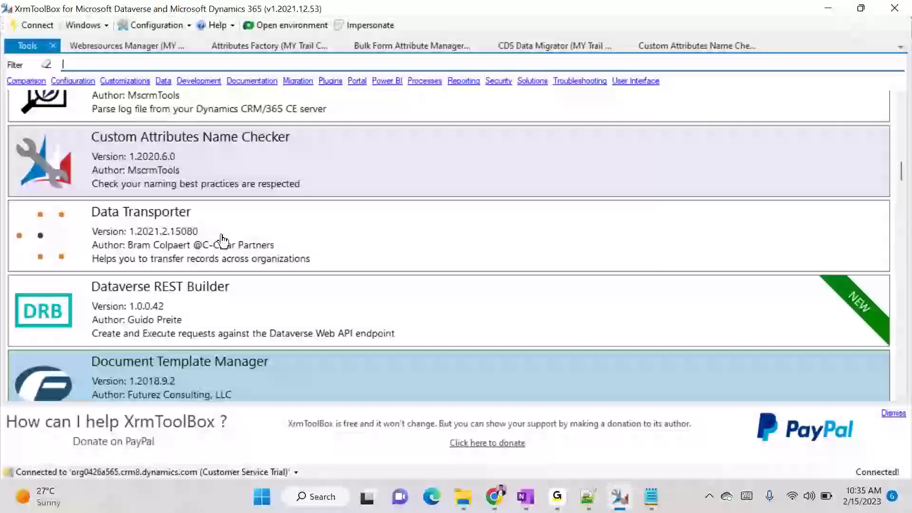
left_click(221, 240)
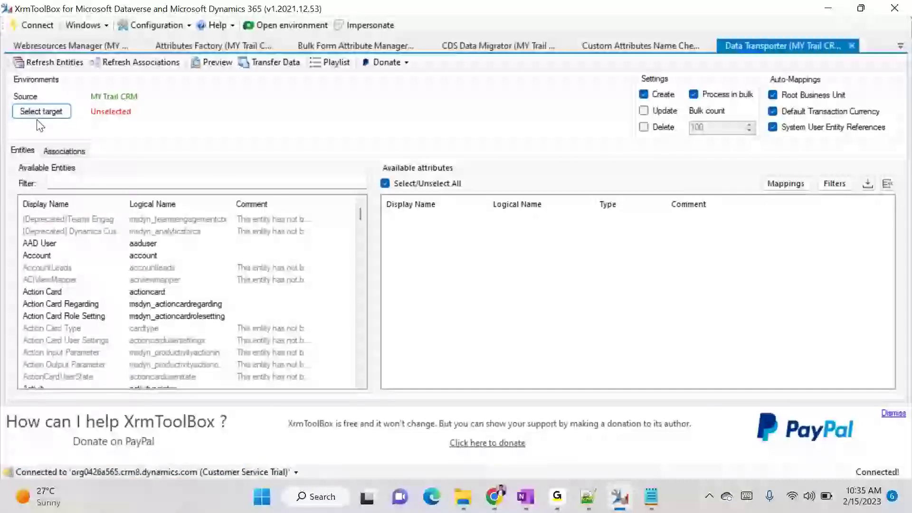
Select the Account entity among the available entities.
left_click(33, 256)
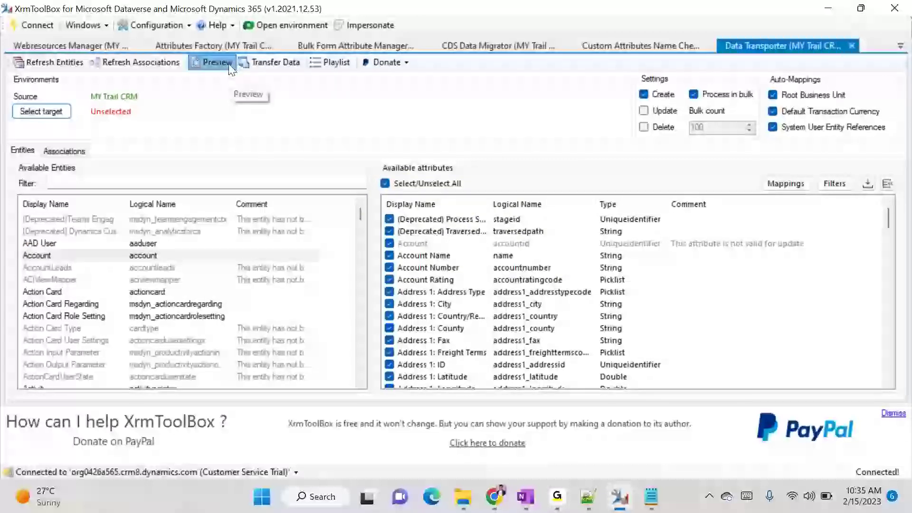
left_click(230, 66)
left_click(563, 297)
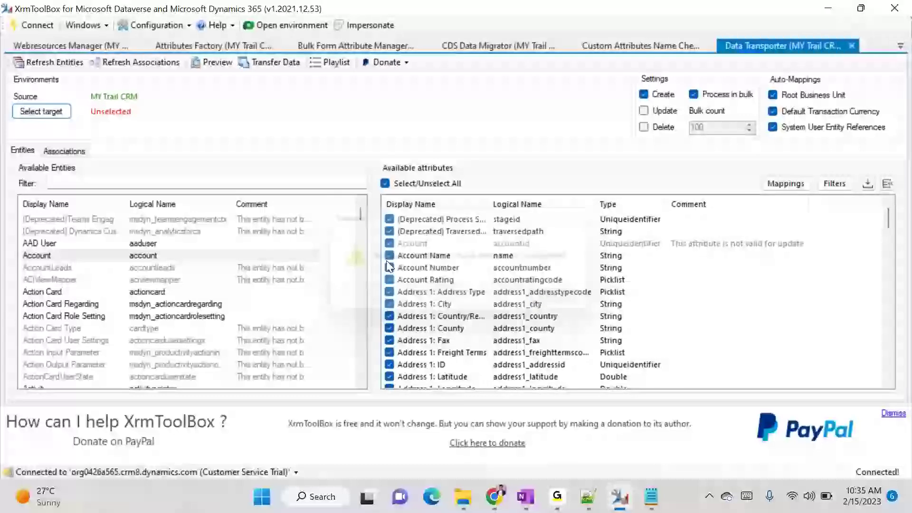
Set MY Trail CRM as the target environment and select the Account entity again.
left_click(46, 113)
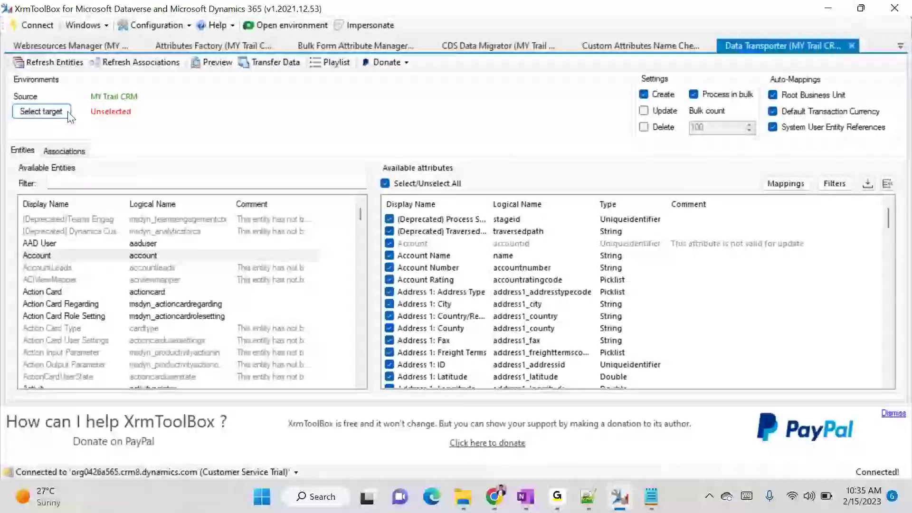
left_click(48, 115)
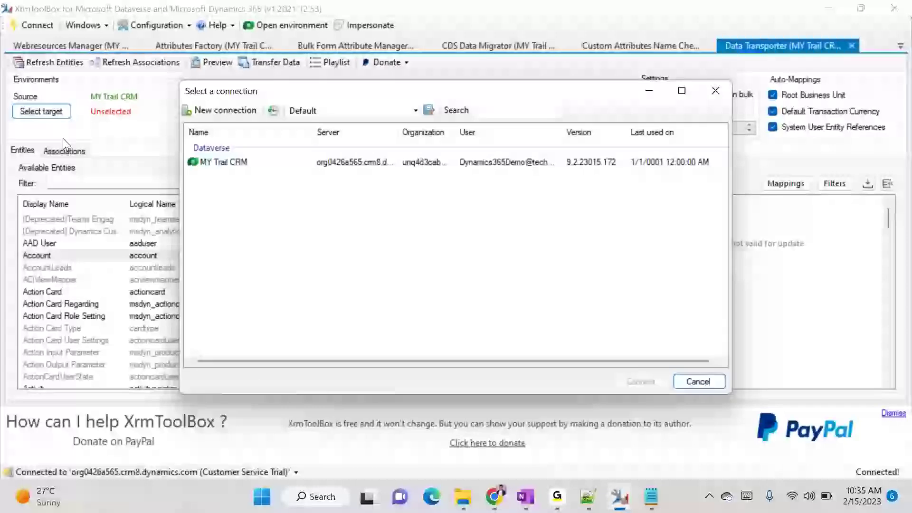
double_click(254, 163)
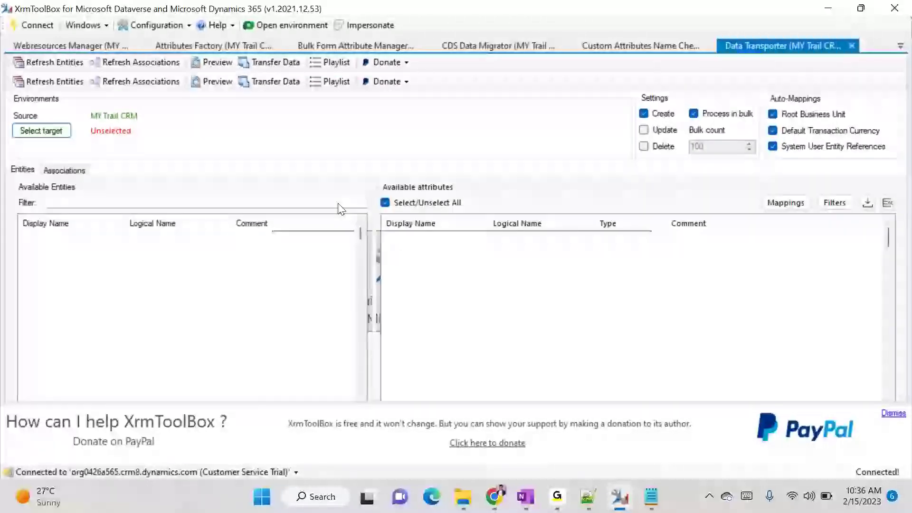
left_click(56, 272)
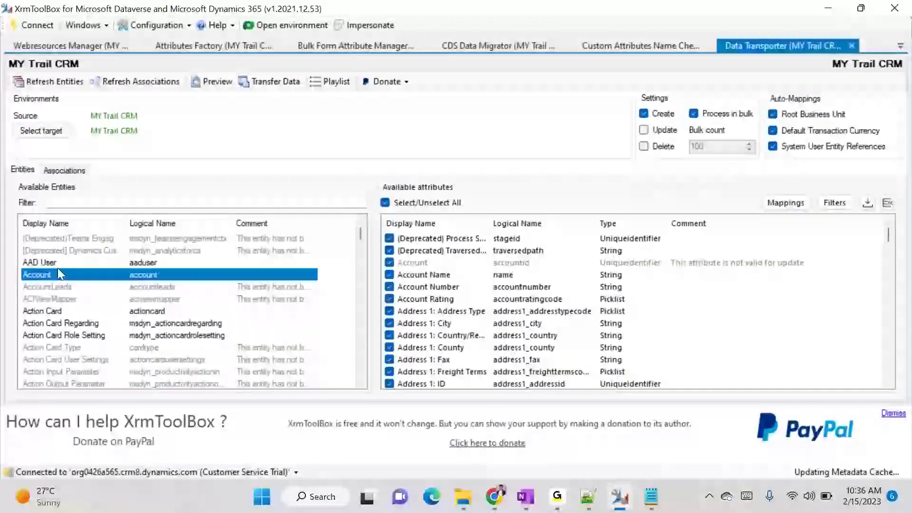
Preview the records that the transfer would act on, then close the preview.
left_click(226, 81)
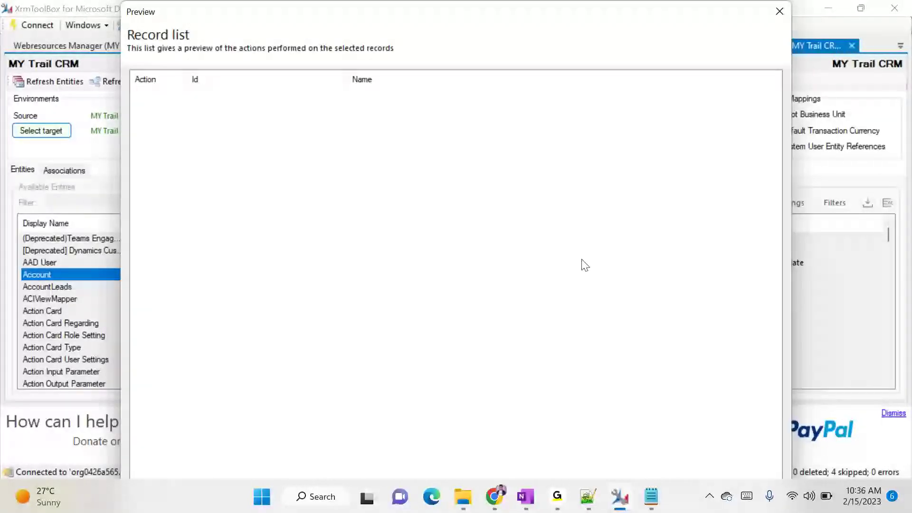
left_click(780, 11)
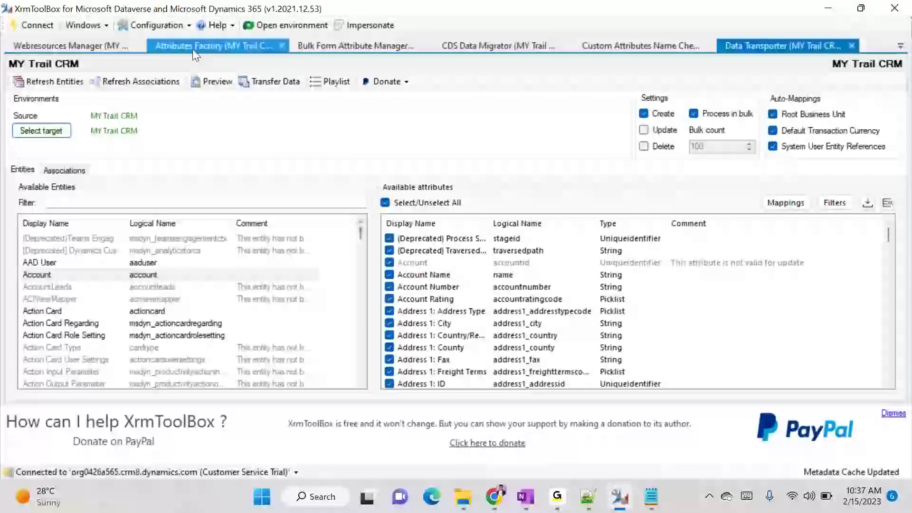
Close the Custom Attributes Name Checker, Attributes Factory and Bulk Form Attribute Manager tool tabs.
left_click(709, 47)
left_click(472, 298)
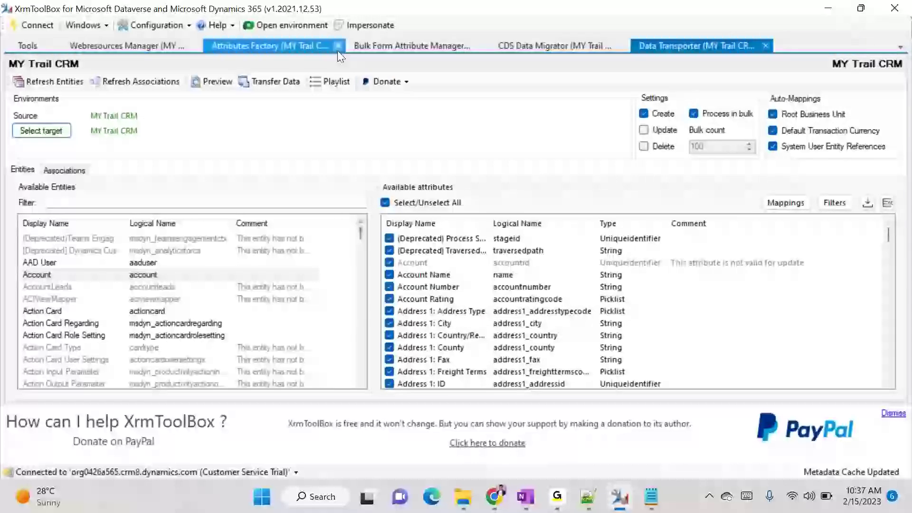
left_click(336, 46)
left_click(472, 298)
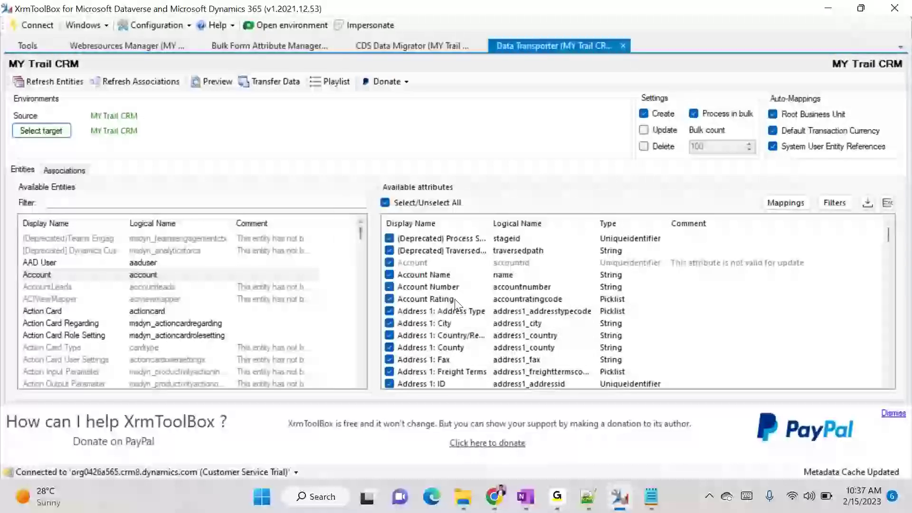
left_click(336, 47)
left_click(452, 298)
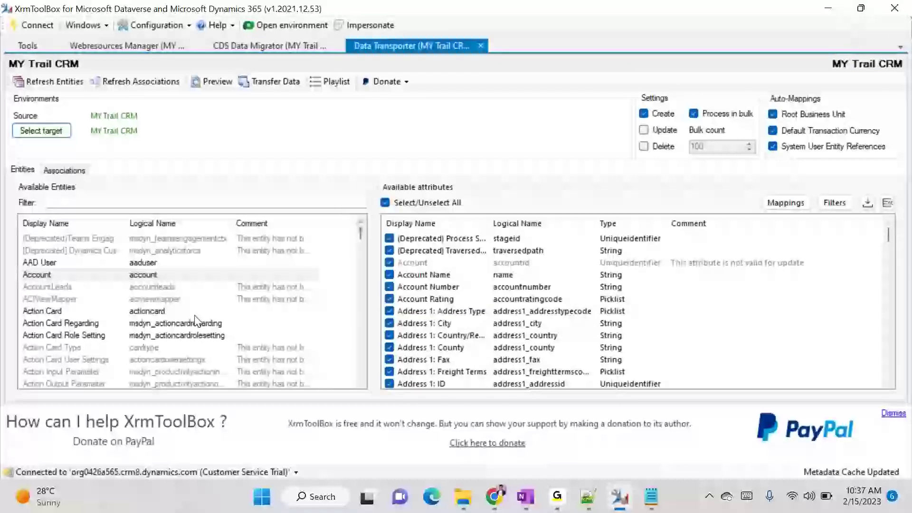
Select the Contact entity in the Data Transporter's list of available entities.
left_click(70, 280)
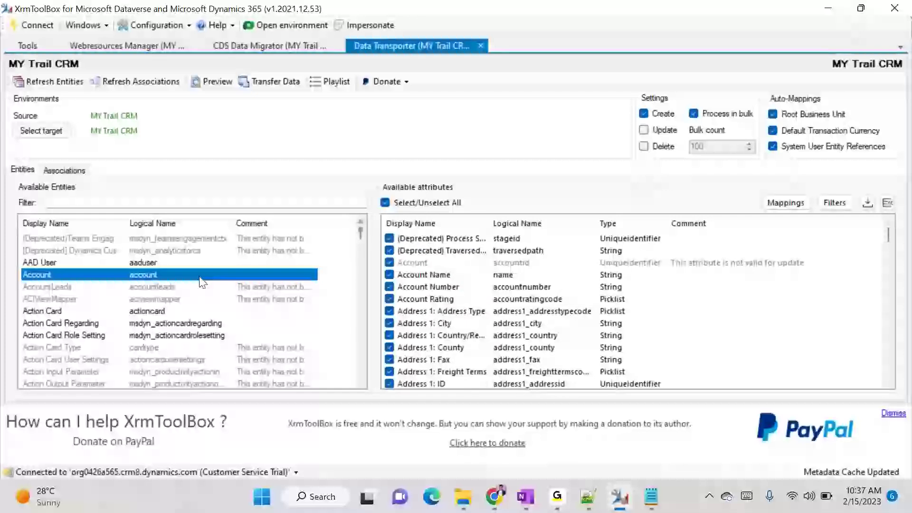
scroll(141, 324, "down", 4)
scroll(123, 342, "down", 10)
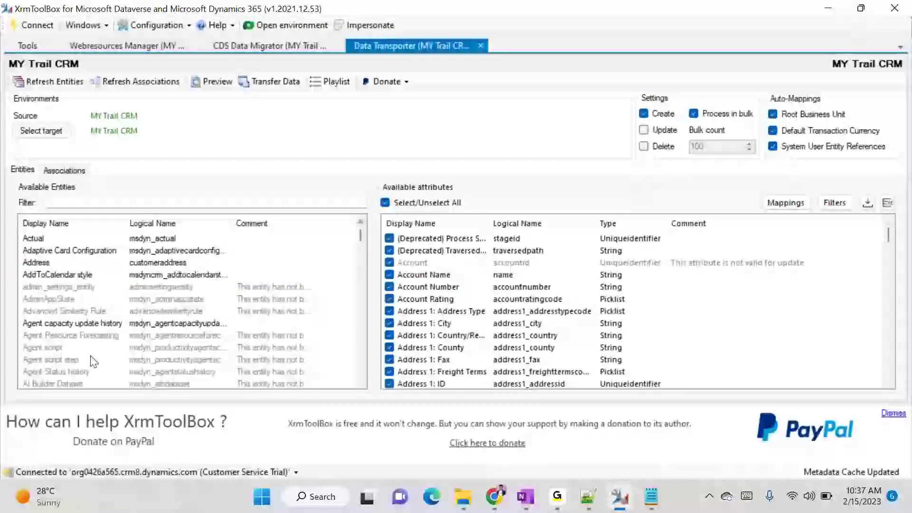
scroll(93, 362, "down", 13)
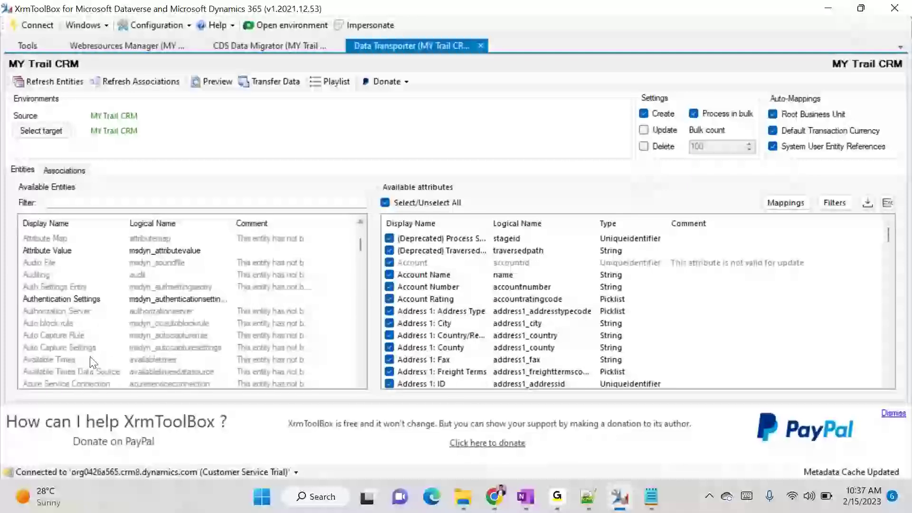
scroll(93, 363, "down", 12)
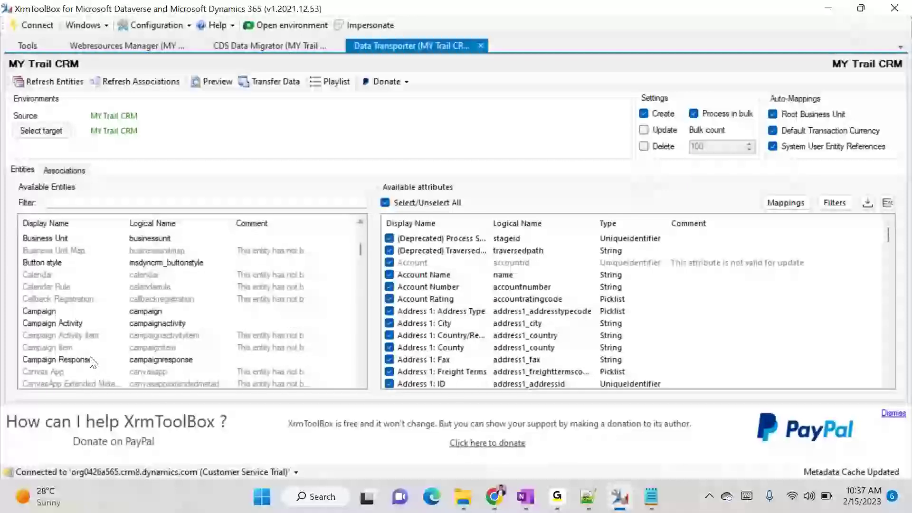
scroll(93, 363, "down", 12)
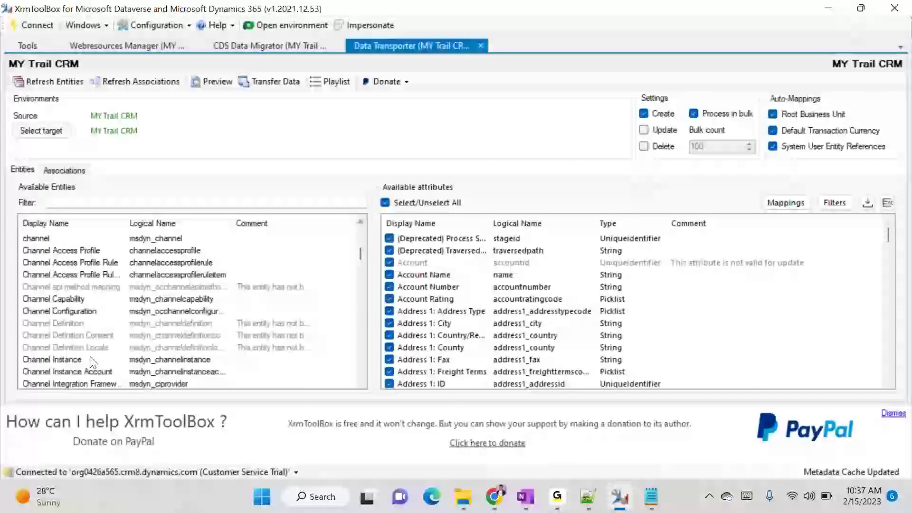
scroll(93, 364, "down", 13)
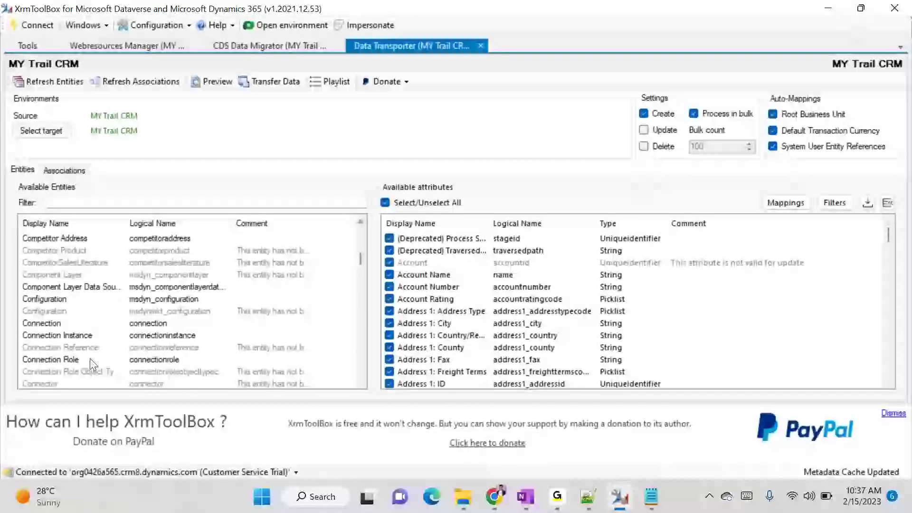
scroll(93, 365, "down", 3)
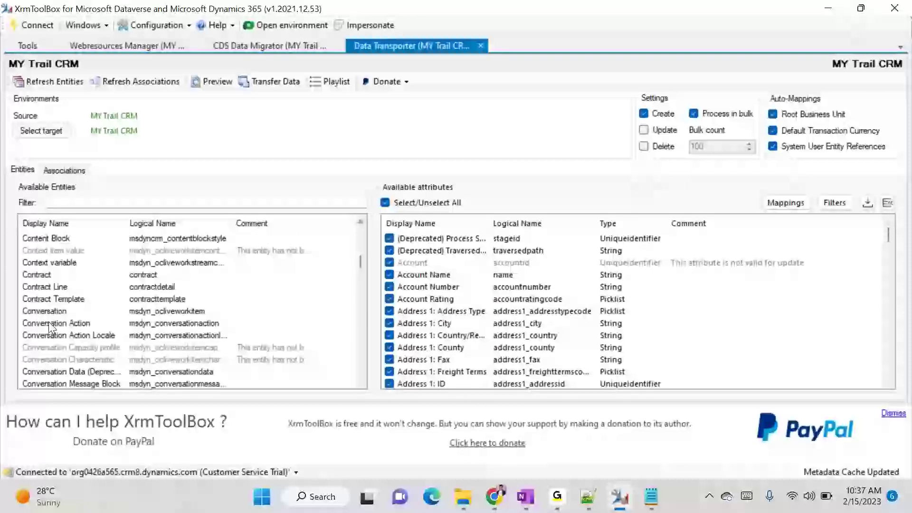
scroll(48, 322, "down", 2)
scroll(49, 322, "down", 7)
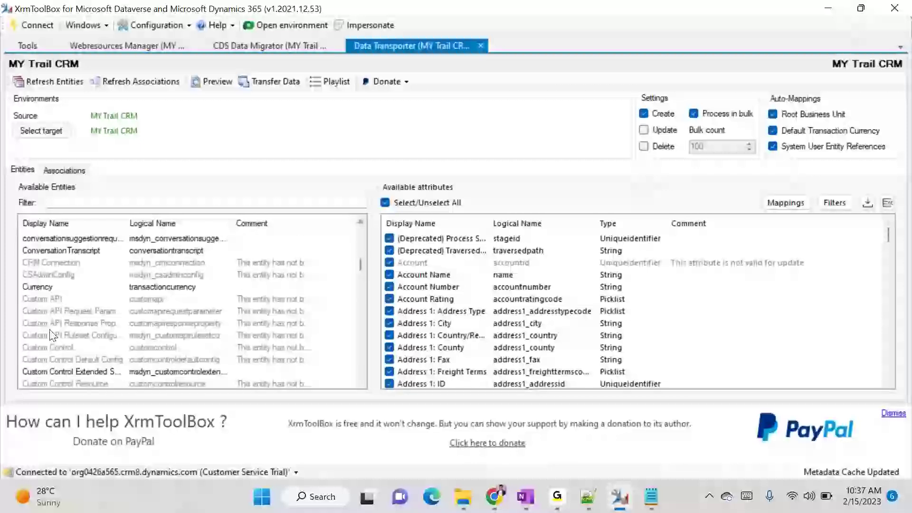
scroll(52, 335, "up", 10)
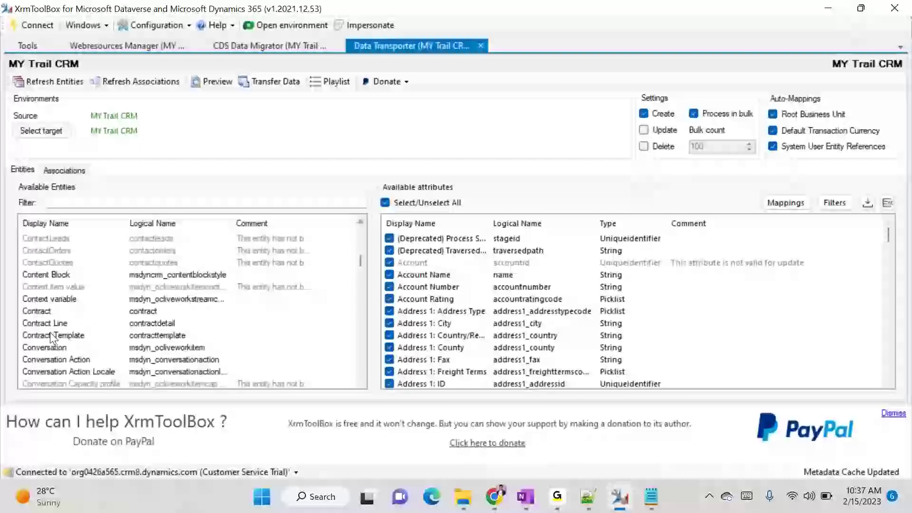
left_click(47, 262)
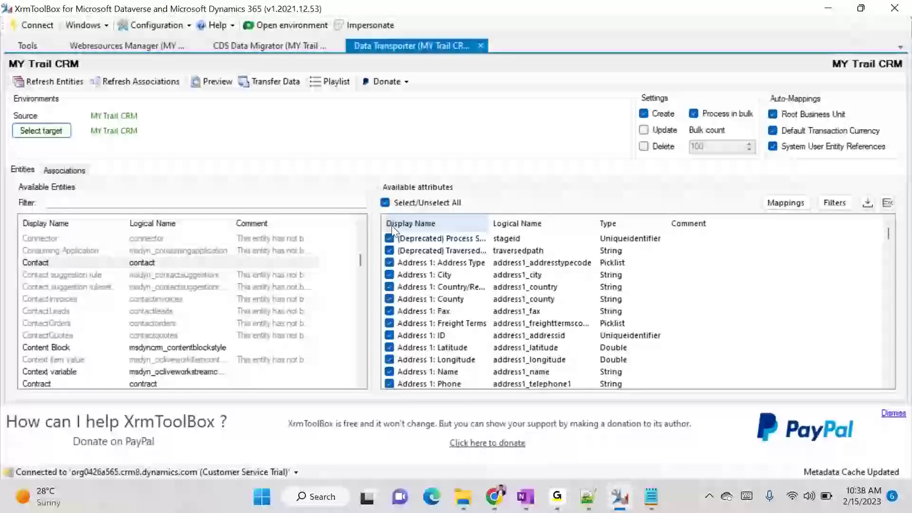
Deselect all Contact attributes and check only Business Phone, Birthday, Anniversary and Email.
left_click(407, 204)
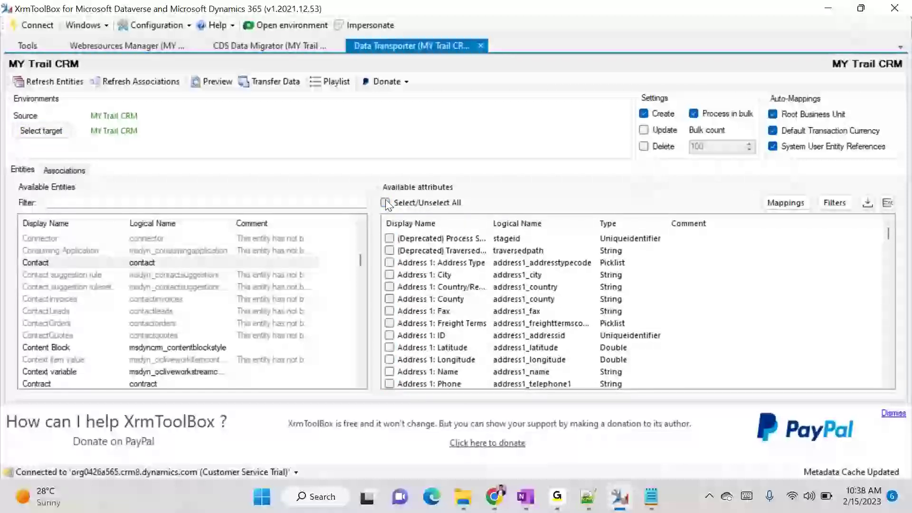
scroll(419, 274, "down", 15)
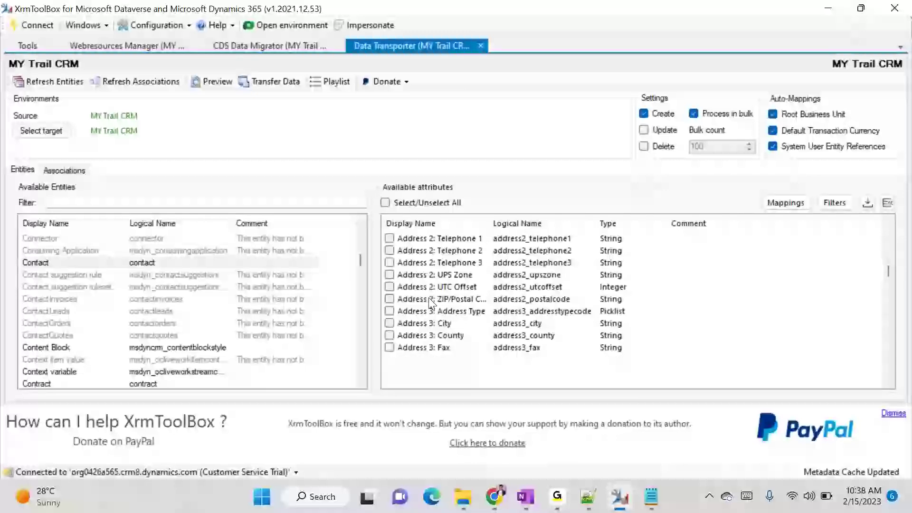
scroll(430, 301, "down", 5)
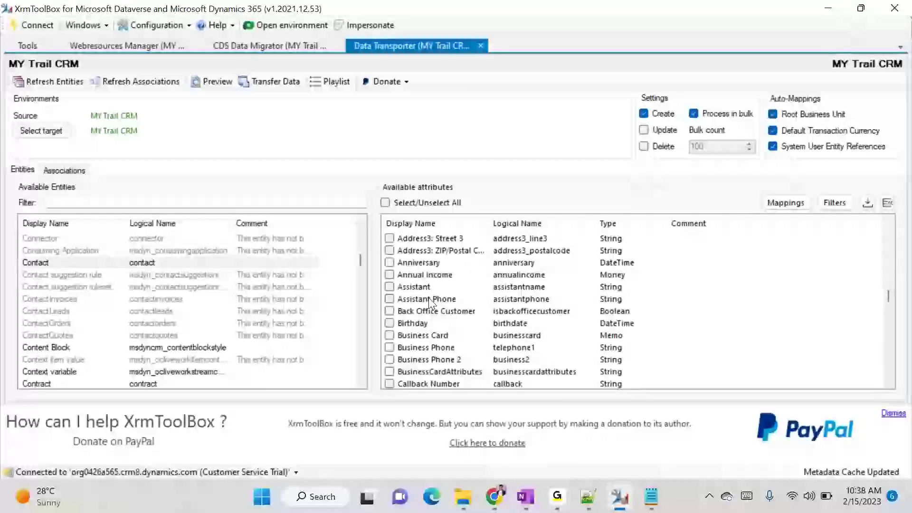
left_click(390, 347)
left_click(390, 323)
left_click(387, 266)
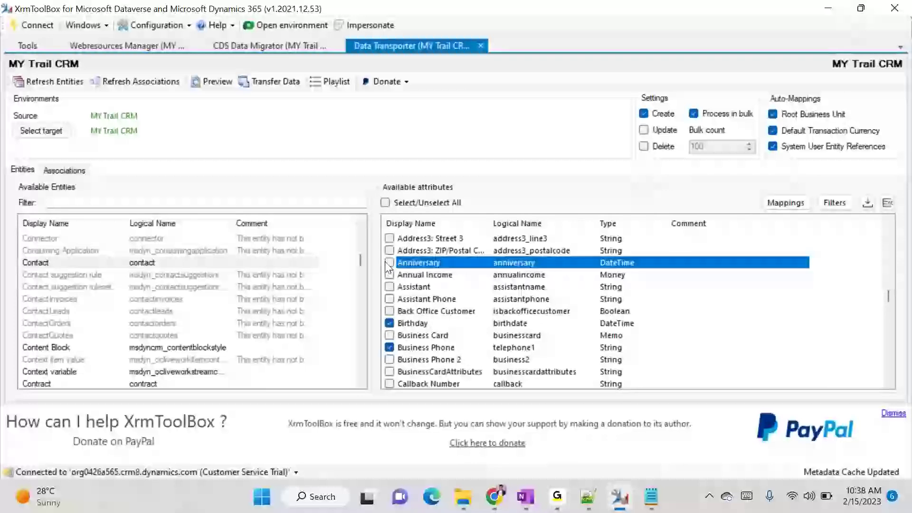
scroll(386, 343, "down", 6)
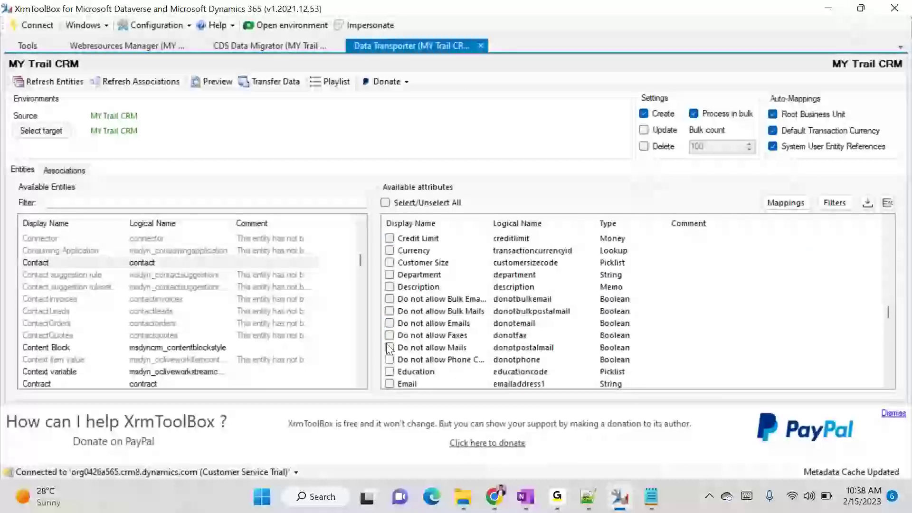
left_click(390, 384)
Select all Contact attributes again for the transfer.
scroll(417, 386, "up", 3)
scroll(418, 384, "up", 5)
scroll(391, 288, "down", 4)
scroll(391, 288, "up", 4)
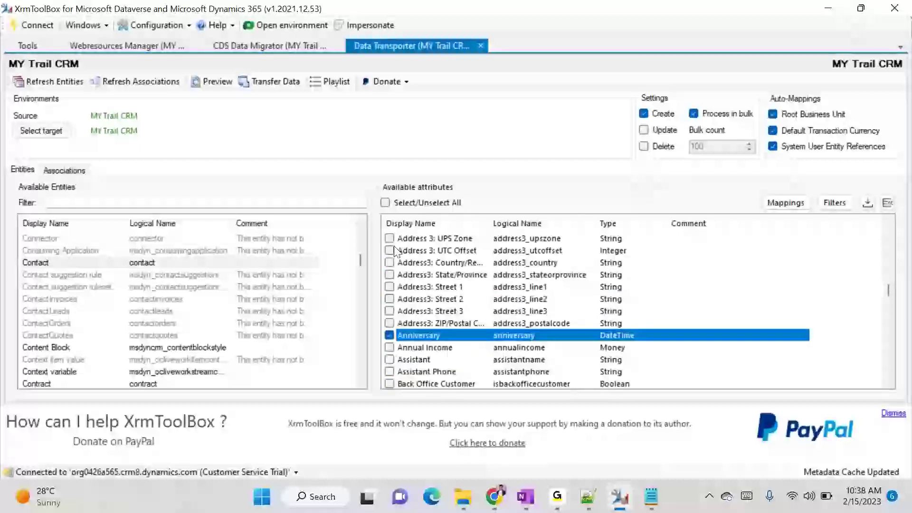
left_click(390, 206)
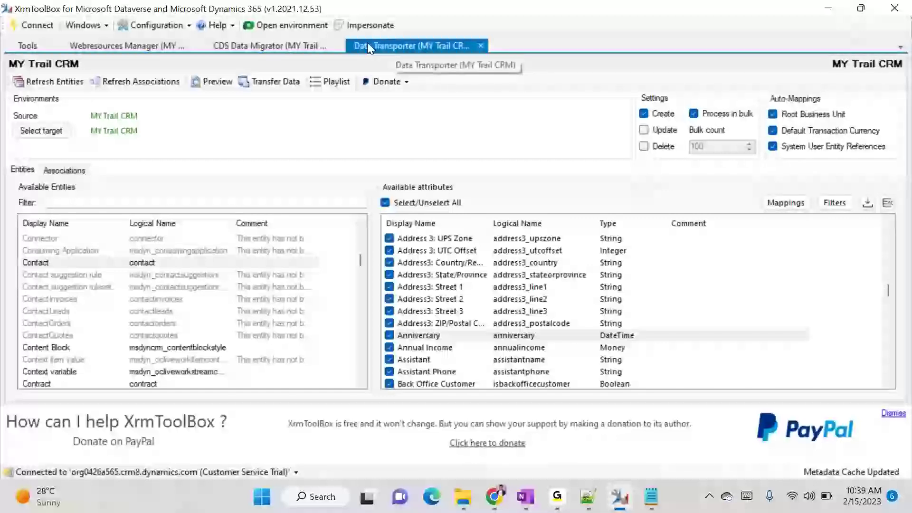
Return to the Tools tab and scroll through the tools list to the document template tools.
left_click(831, 7)
left_click(619, 496)
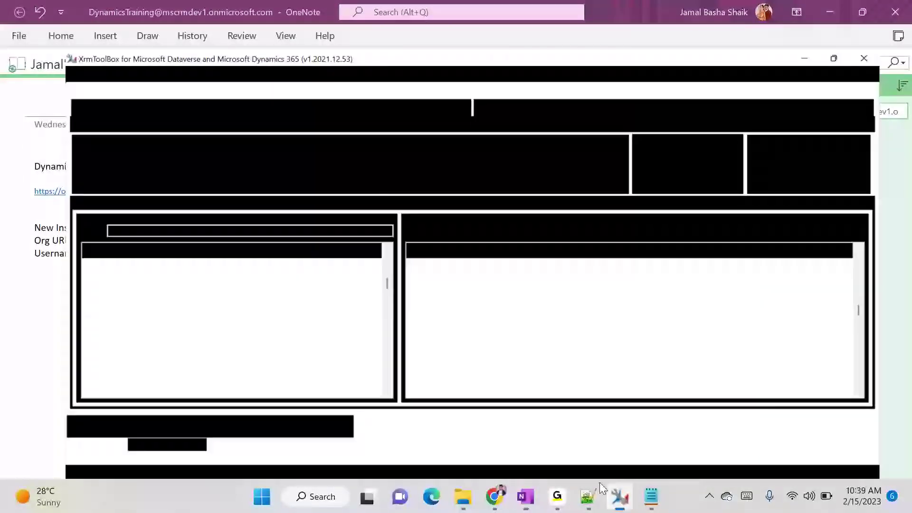
left_click(26, 43)
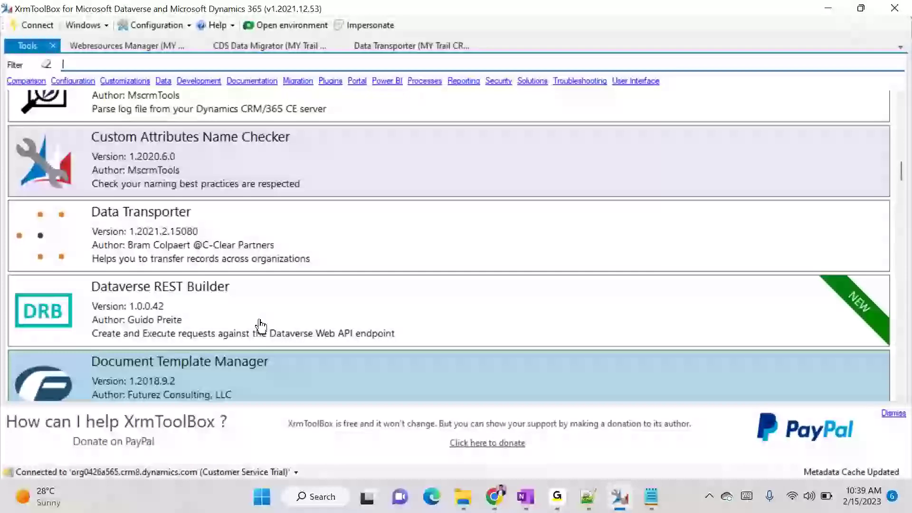
scroll(317, 308, "down", 1)
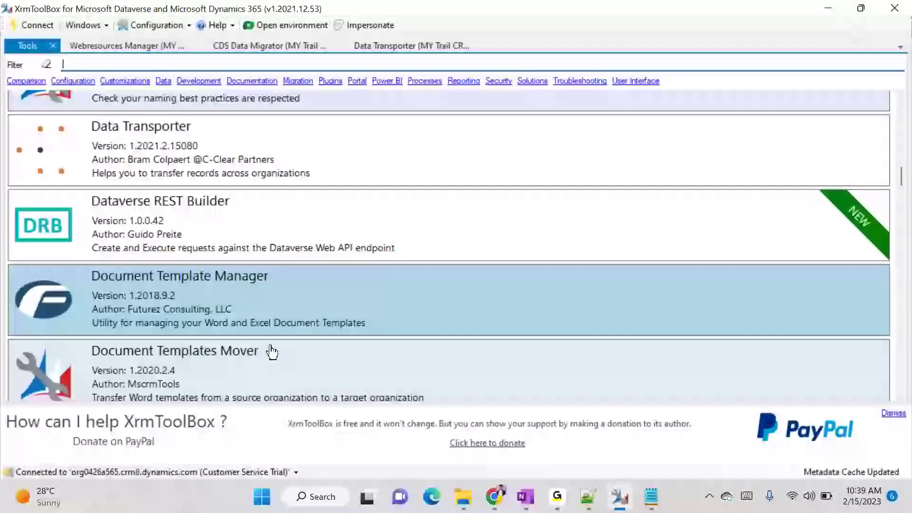
scroll(271, 351, "down", 1)
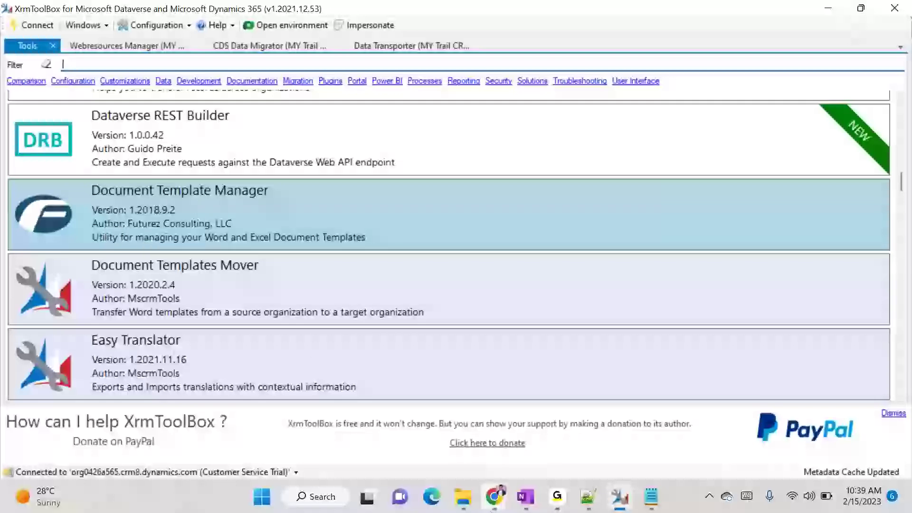
In the browser, open the Templates page of the Dynamics 365 settings, then minimize the browser.
left_click(494, 496)
left_click(404, 449)
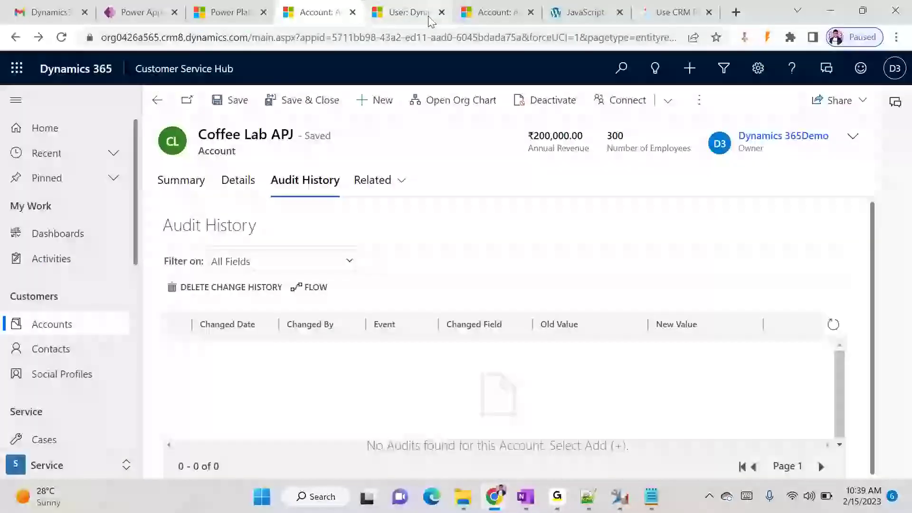
left_click(408, 12)
left_click(258, 63)
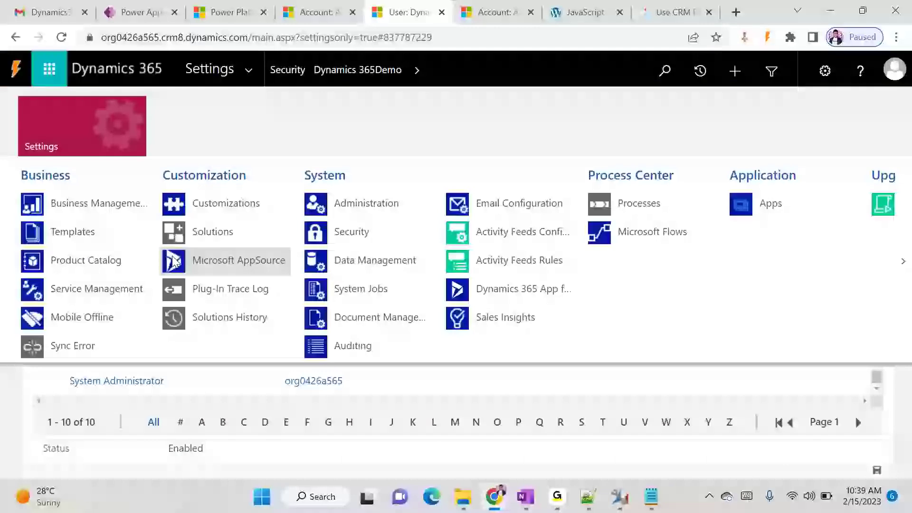
left_click(79, 235)
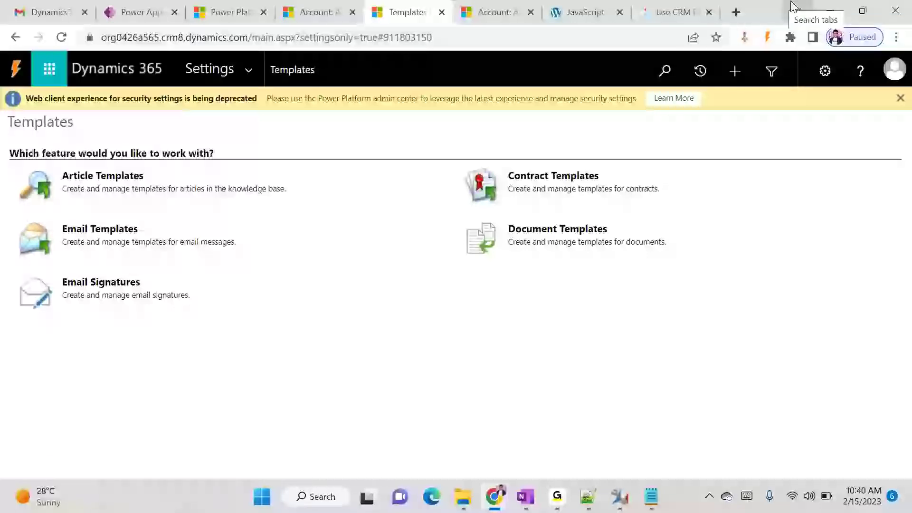
left_click(831, 10)
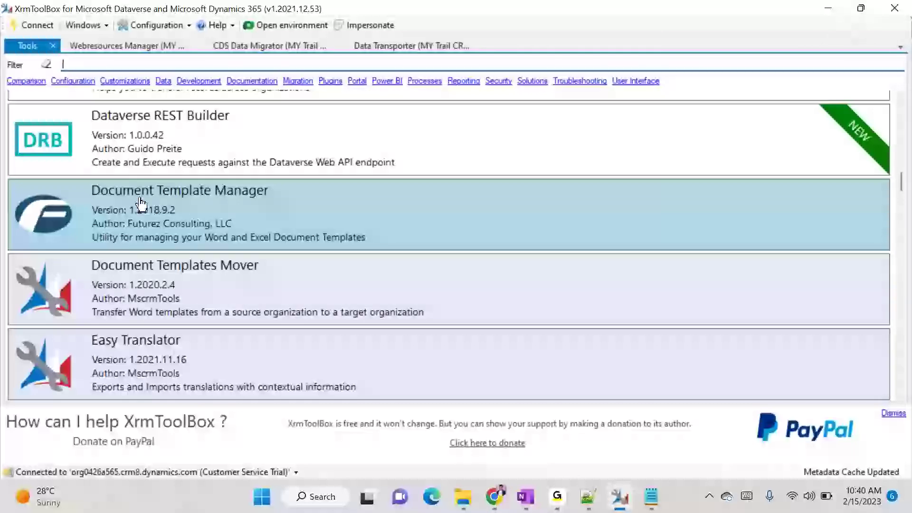
Open the Document Template Manager tool, go back to the Tools tab and dismiss the error message.
left_click(303, 220)
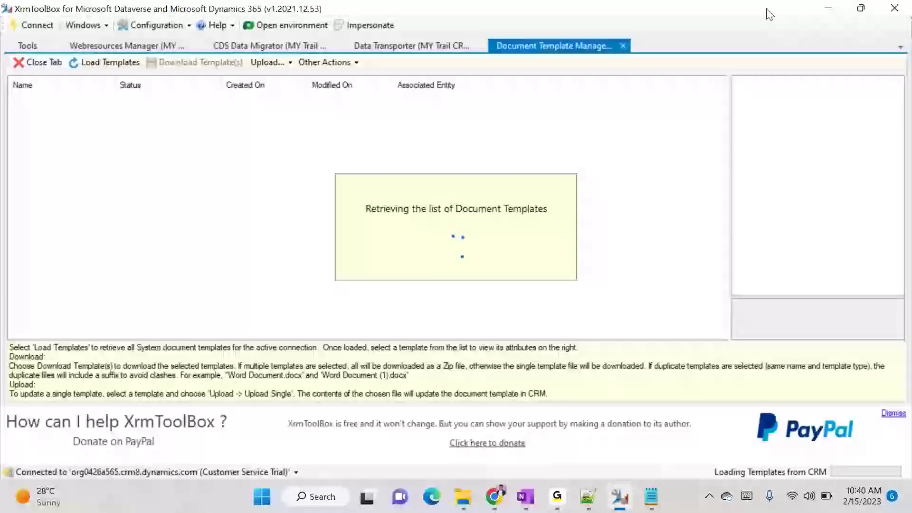
left_click(28, 45)
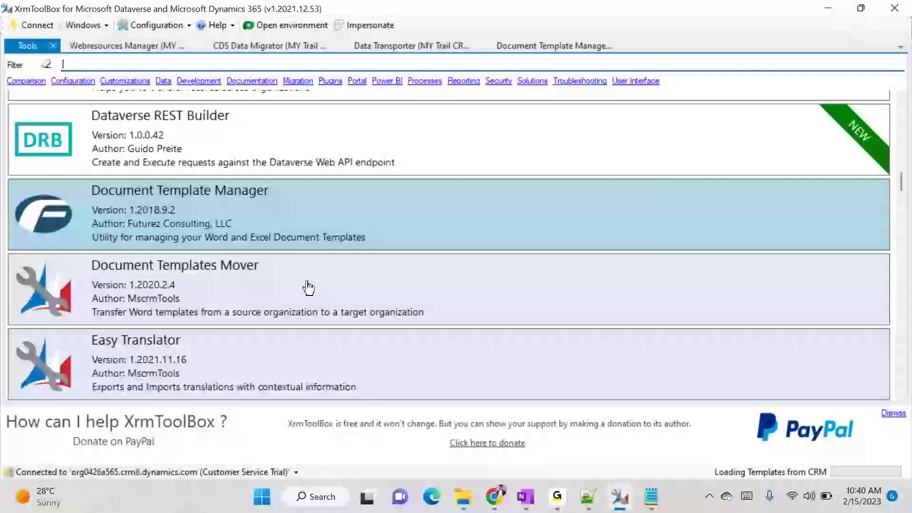
scroll(308, 288, "down", 2)
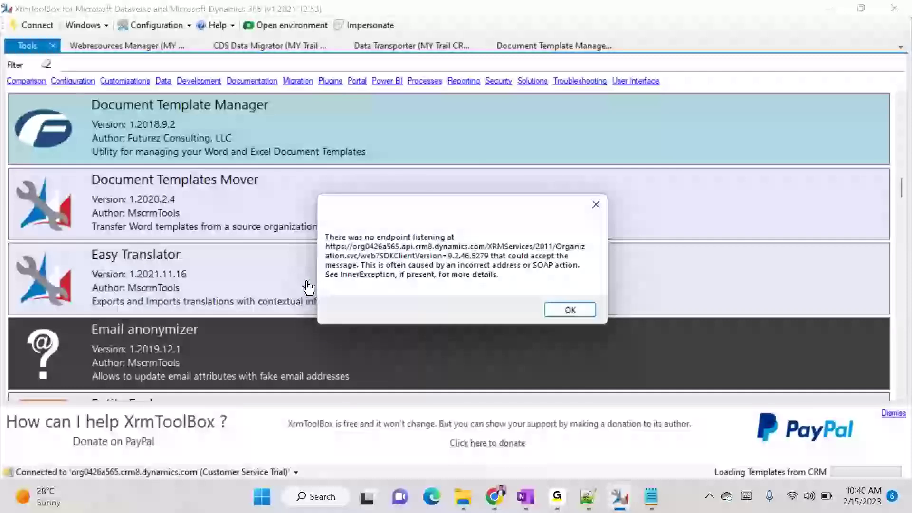
left_click(559, 314)
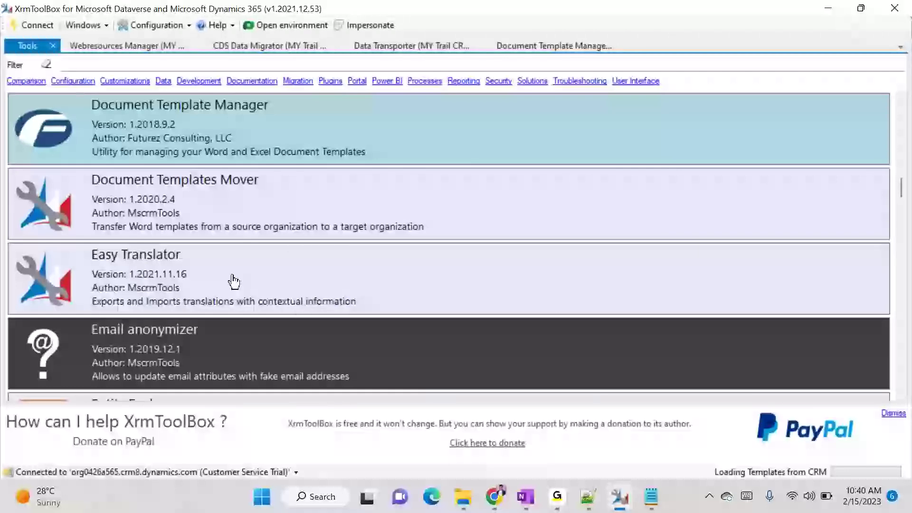
Select the Easy Translator tool, then switch to the browser's Coffee Lab APJ account record tab.
left_click(495, 280)
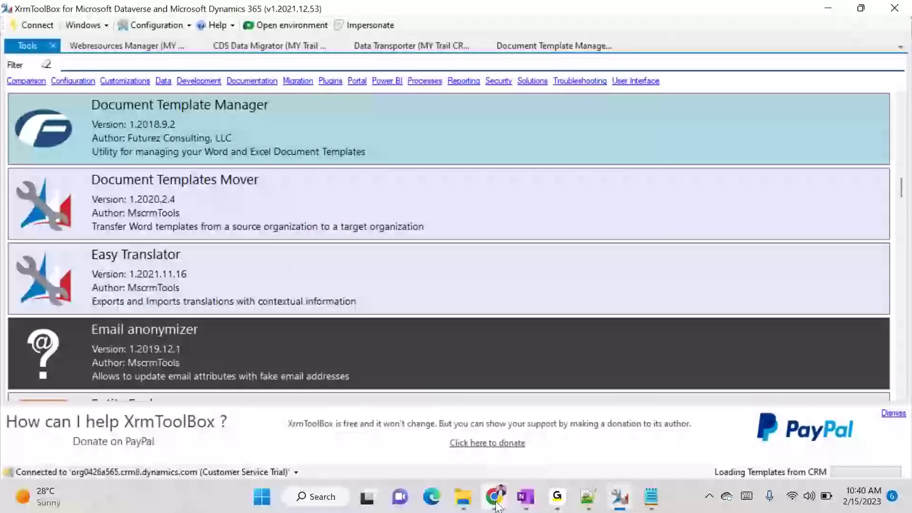
mouse_move(494, 496)
left_click(364, 442)
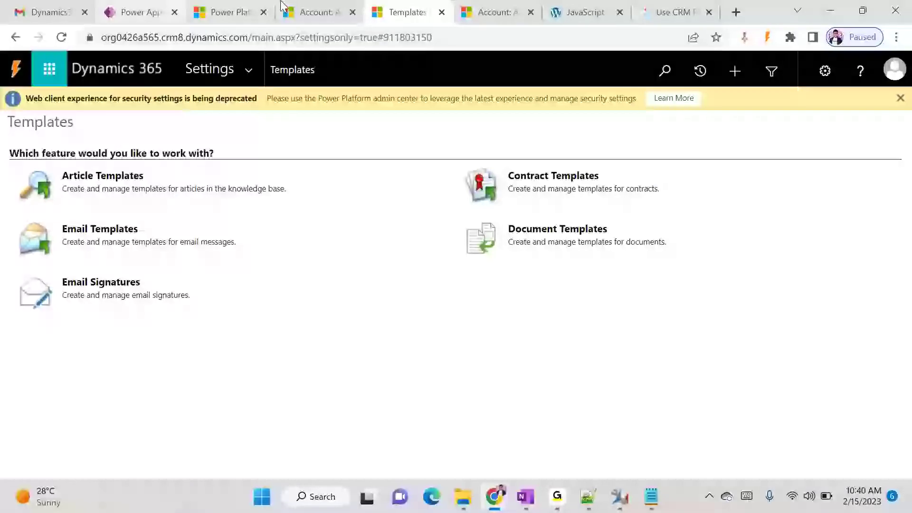
left_click(327, 8)
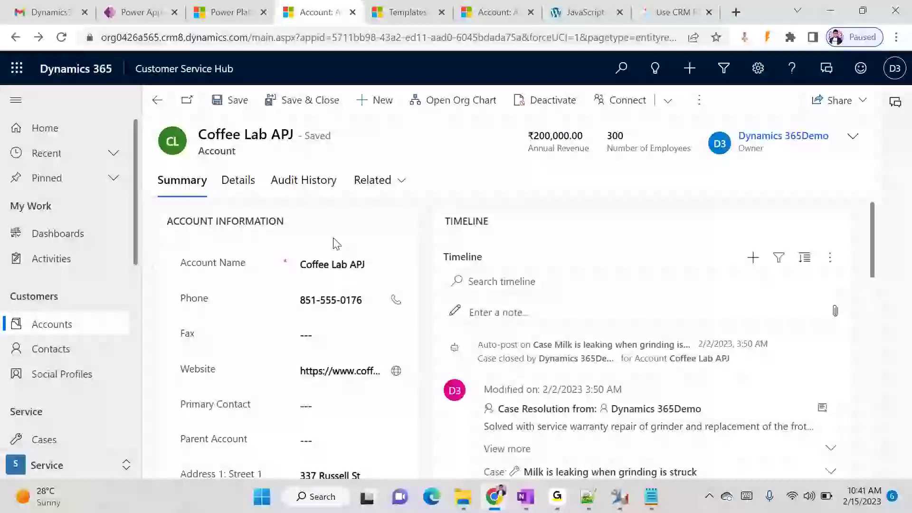
Select the Account Name field label on the account form to copy it.
left_click_drag(180, 262, 252, 271)
left_click(238, 270)
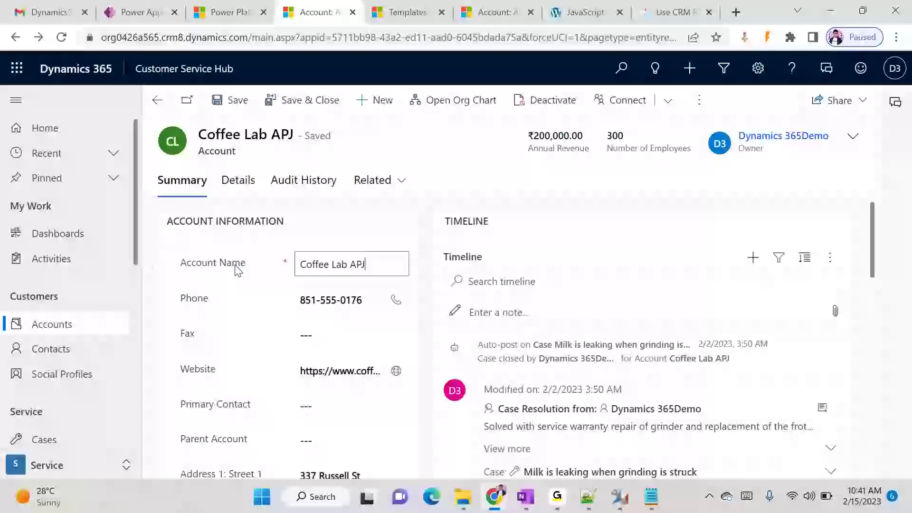
left_click_drag(180, 263, 247, 264)
key("ctrl+c")
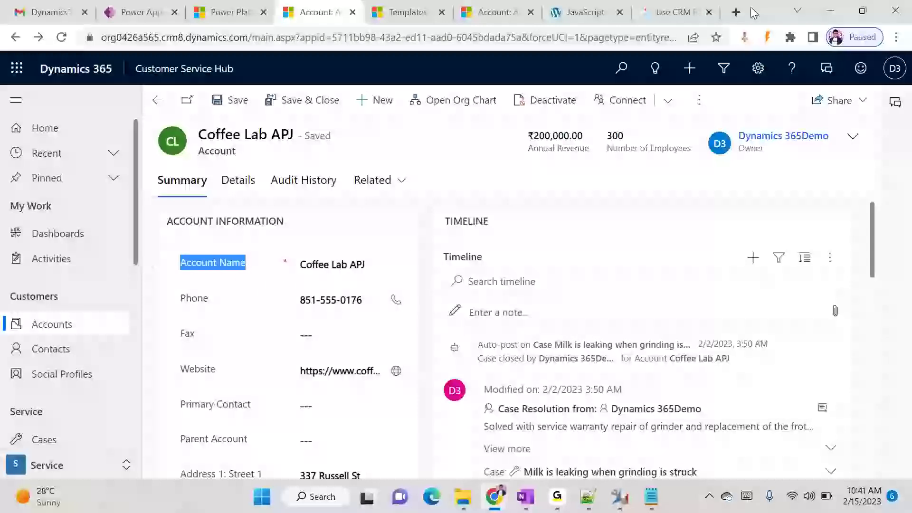
Open a new browser tab and search Google for "english to french".
left_click(737, 13)
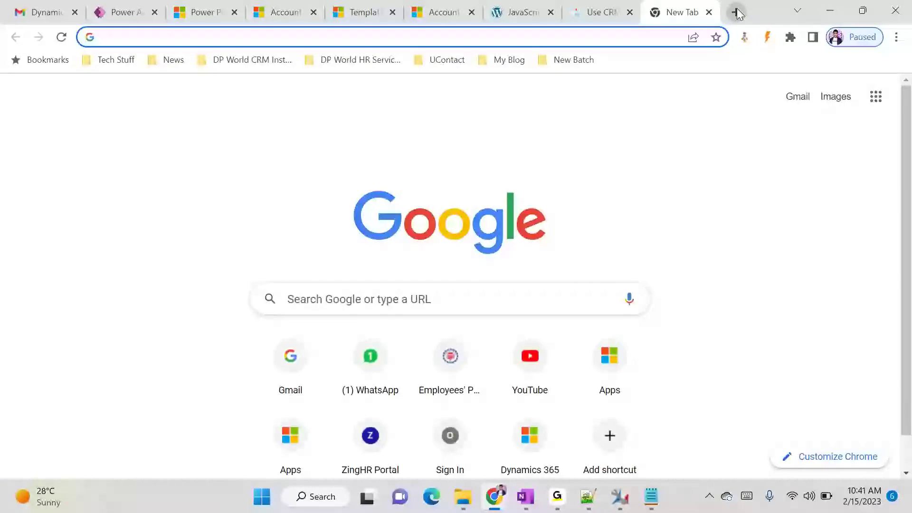
type("en")
key("Down")
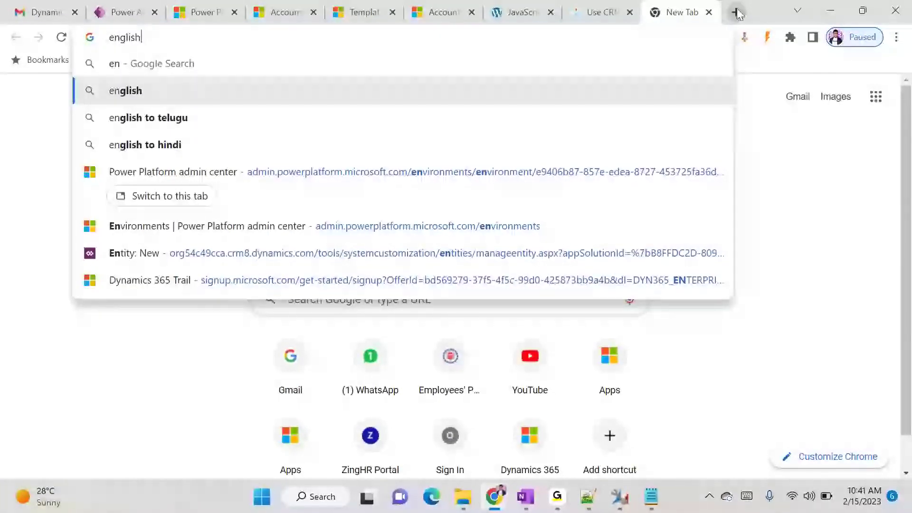
type("t")
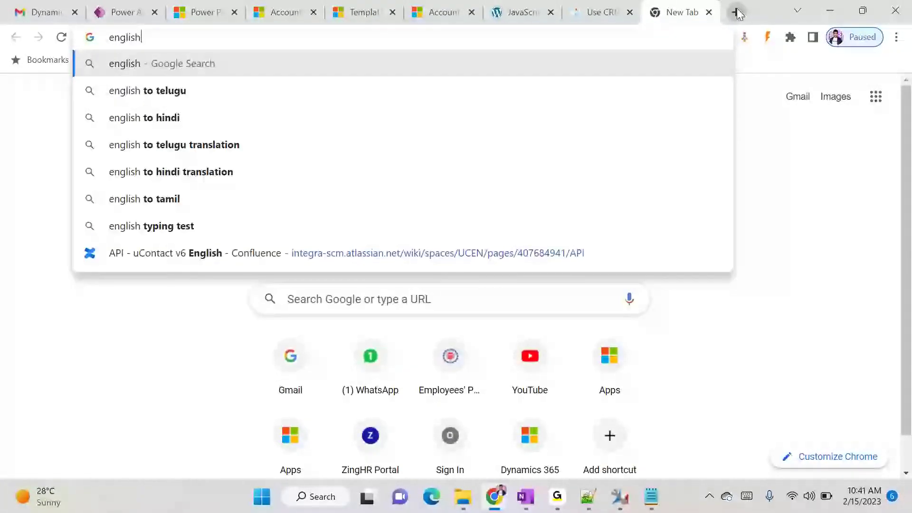
type("o fr")
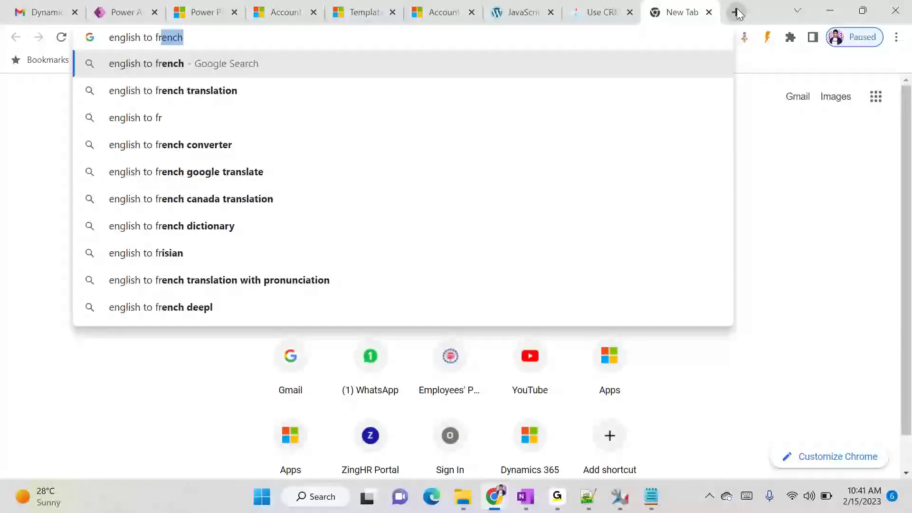
type("ench")
key("Return")
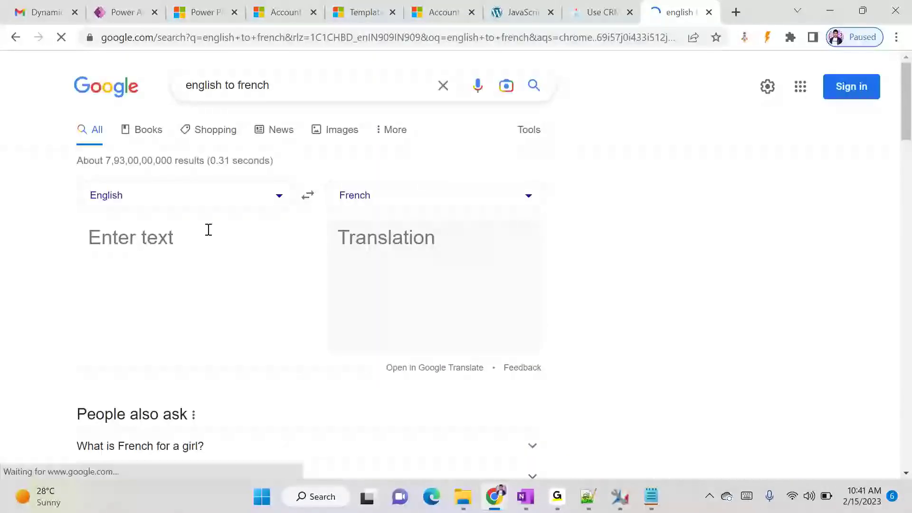
Paste the Account Name label into the translator and select its French translation.
left_click(207, 228)
key("ctrl+v")
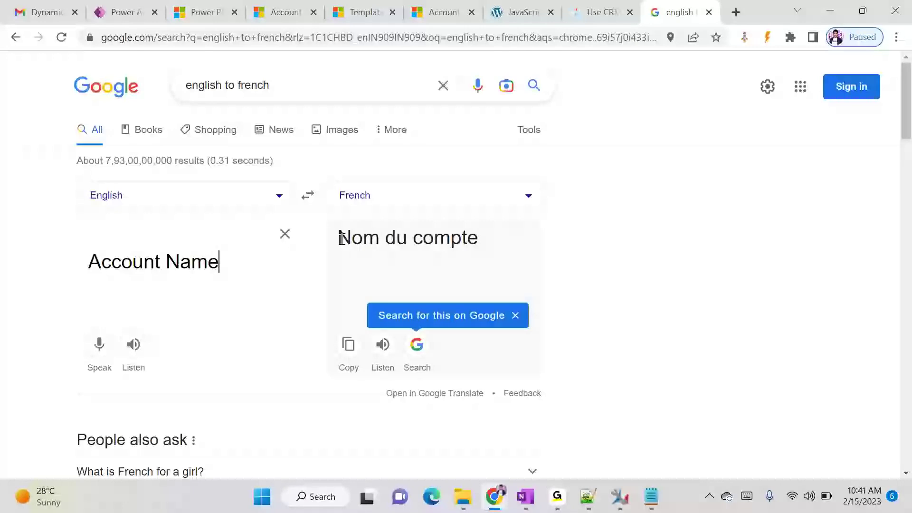
left_click_drag(340, 237, 546, 261)
left_click(285, 12)
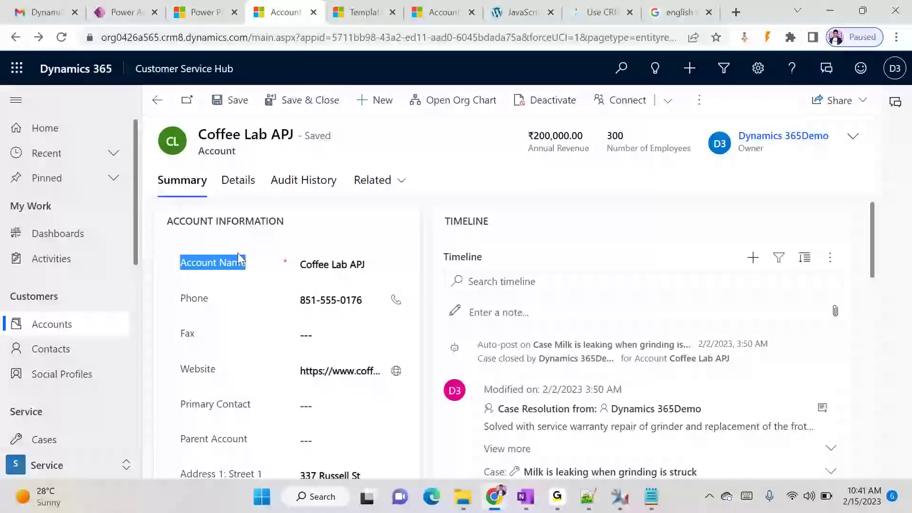
left_click(223, 262)
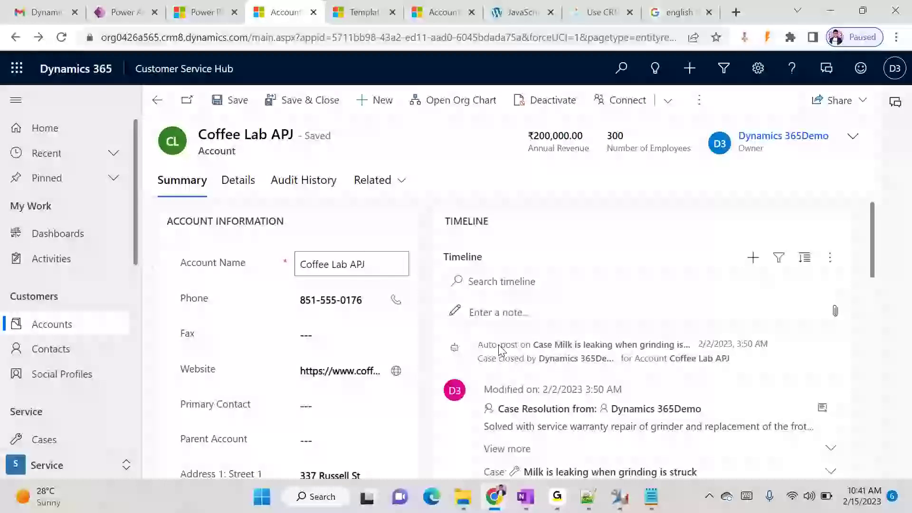
key("alt+Tab")
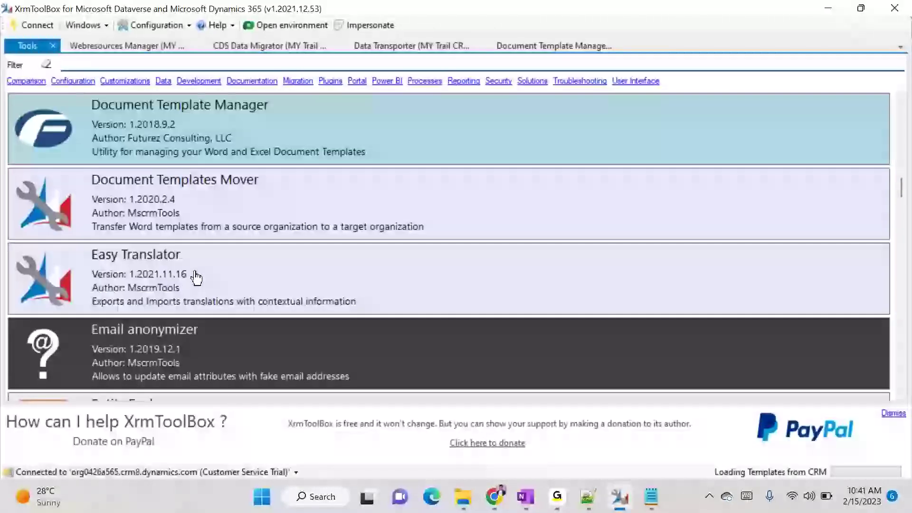
key("alt+Tab")
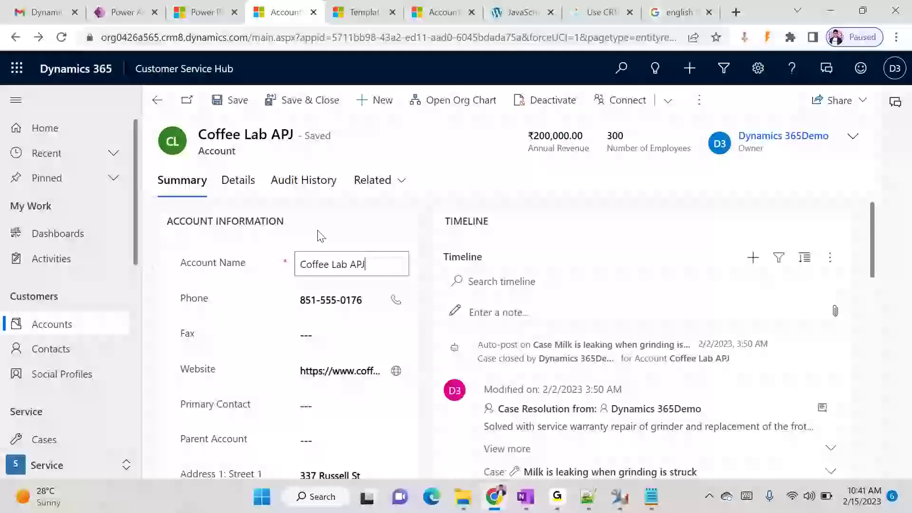
Open Business Management from the Settings menu on the Templates tab and scroll through its features.
left_click(363, 12)
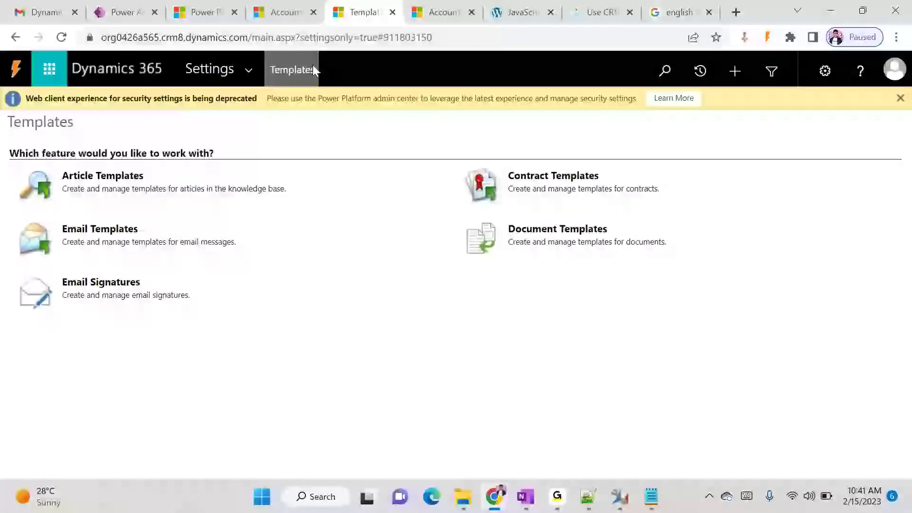
left_click(254, 73)
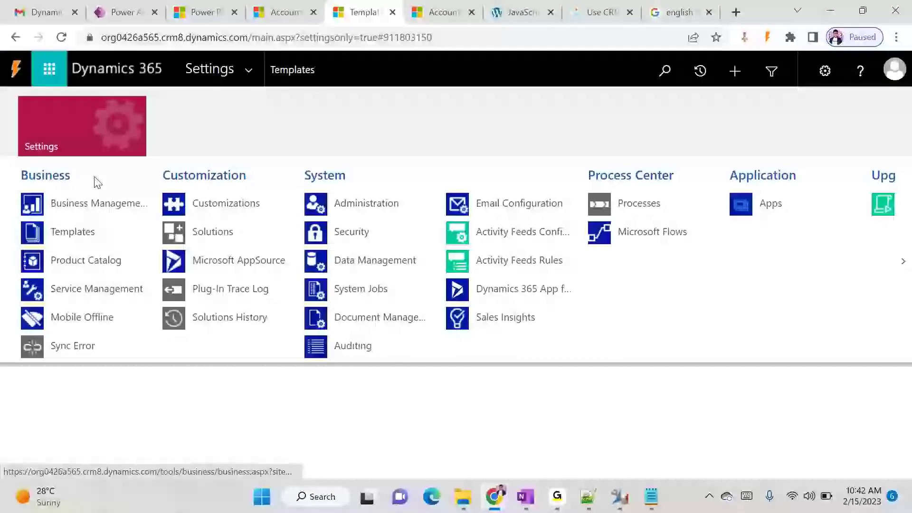
left_click(103, 200)
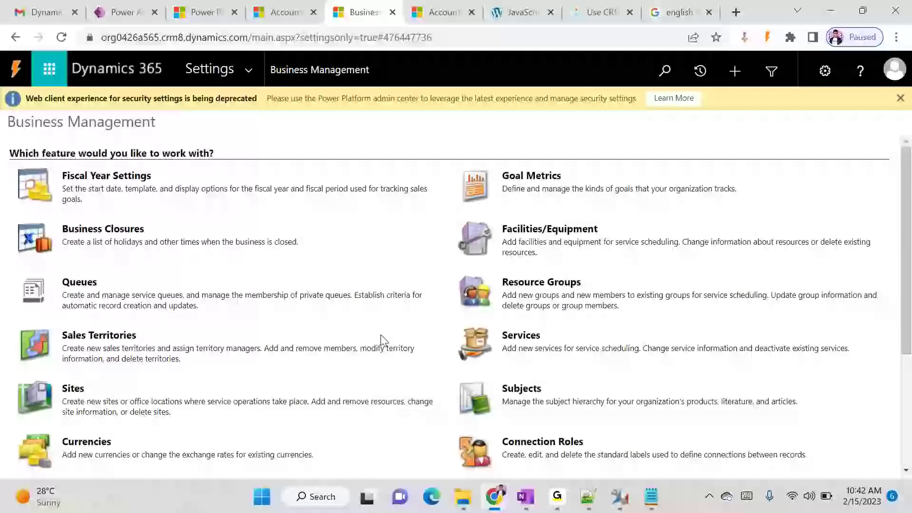
scroll(384, 340, "down", 4)
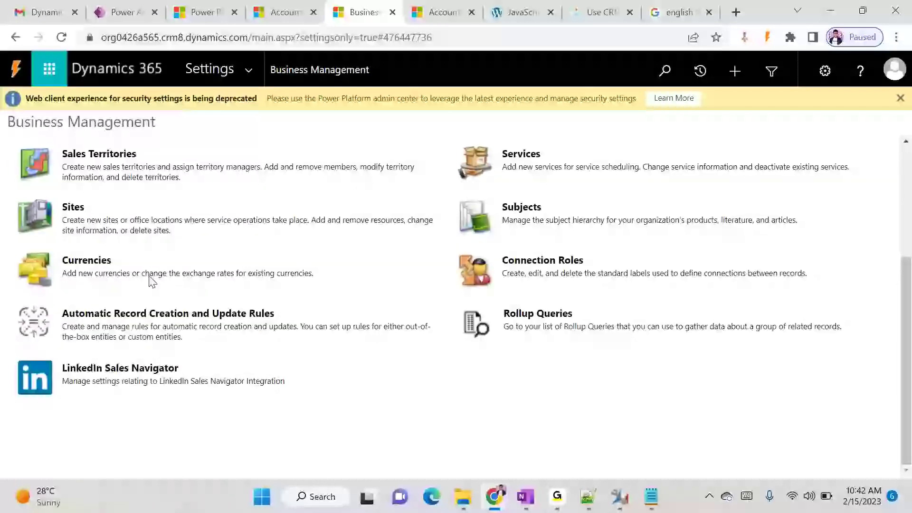
scroll(470, 374, "up", 3)
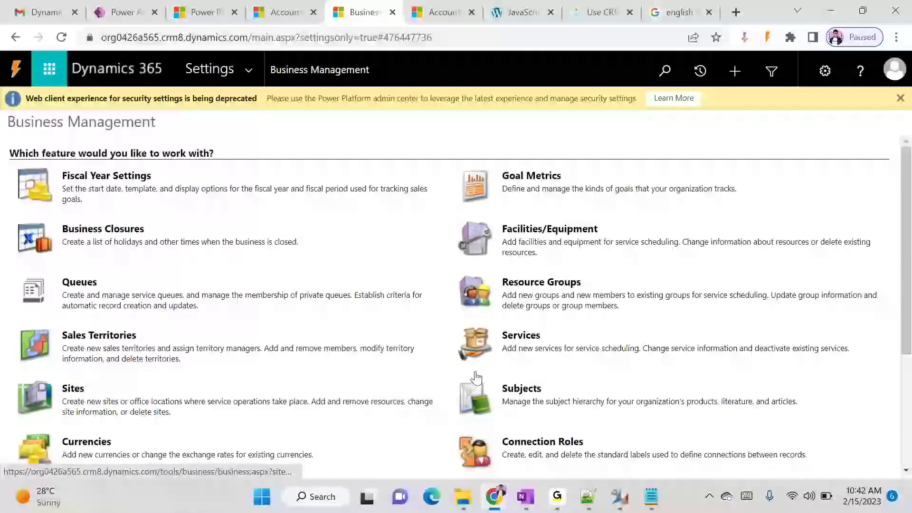
Open Administration from the Settings menu, then open the Language Settings dialog and scroll its list.
left_click(248, 70)
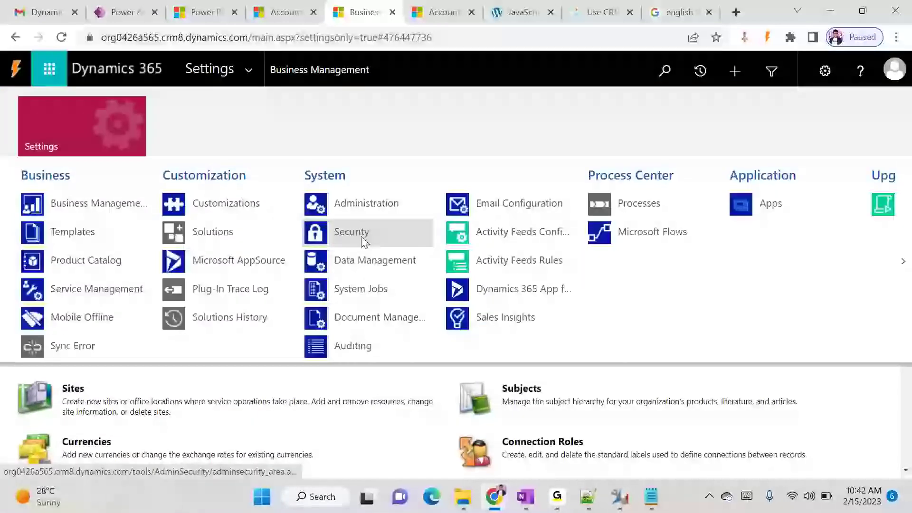
left_click(378, 196)
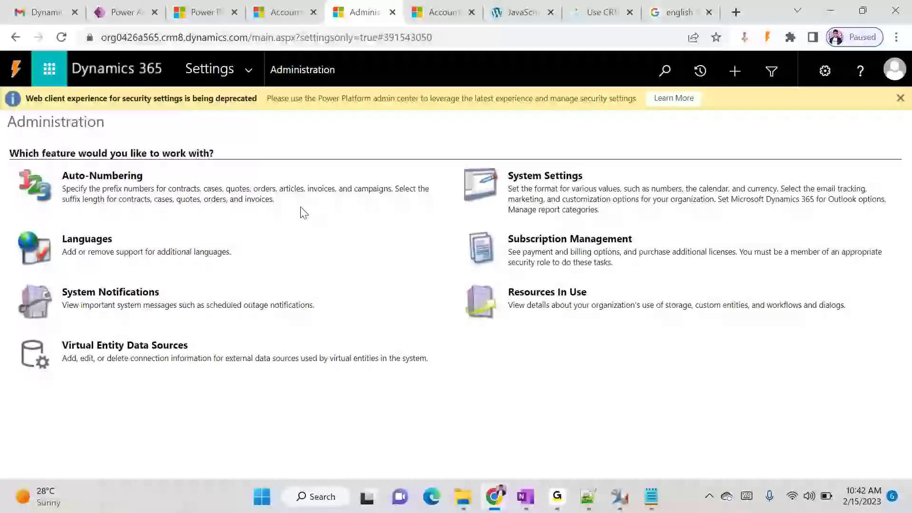
left_click(33, 247)
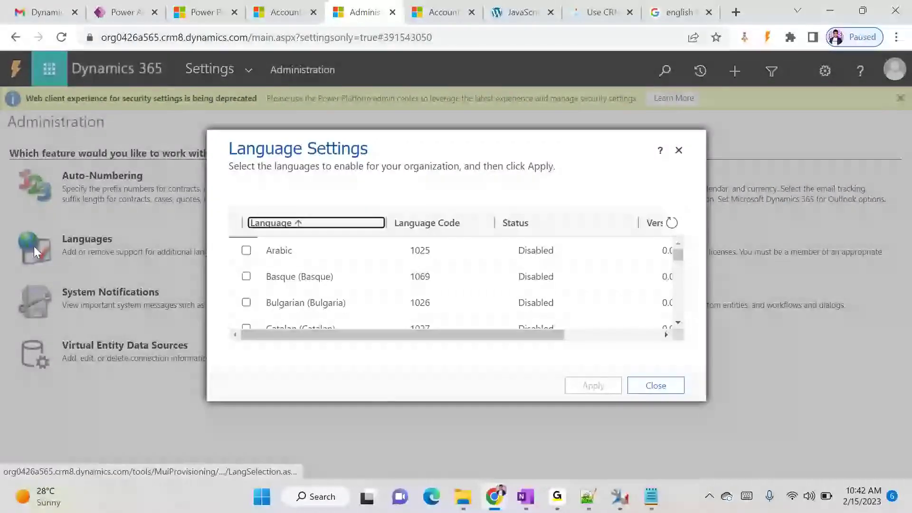
scroll(501, 264, "down", 20)
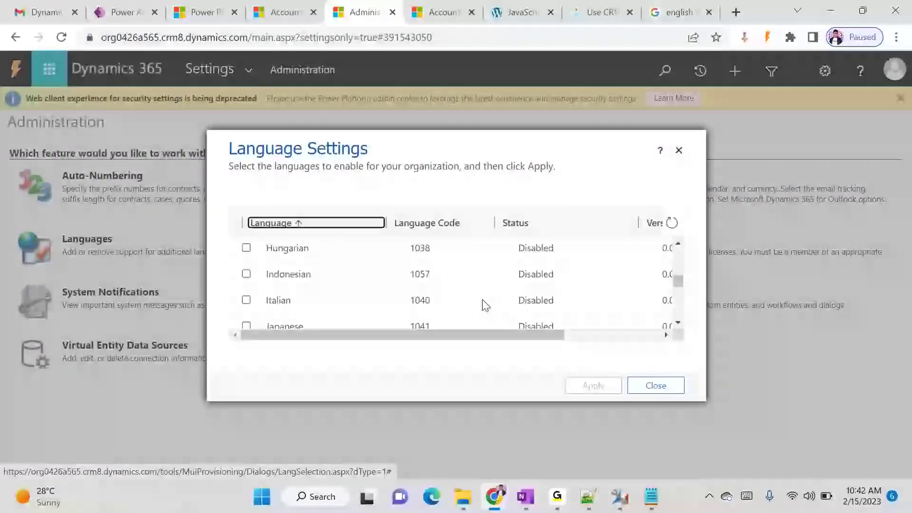
scroll(486, 305, "down", 2)
scroll(486, 306, "up", 3)
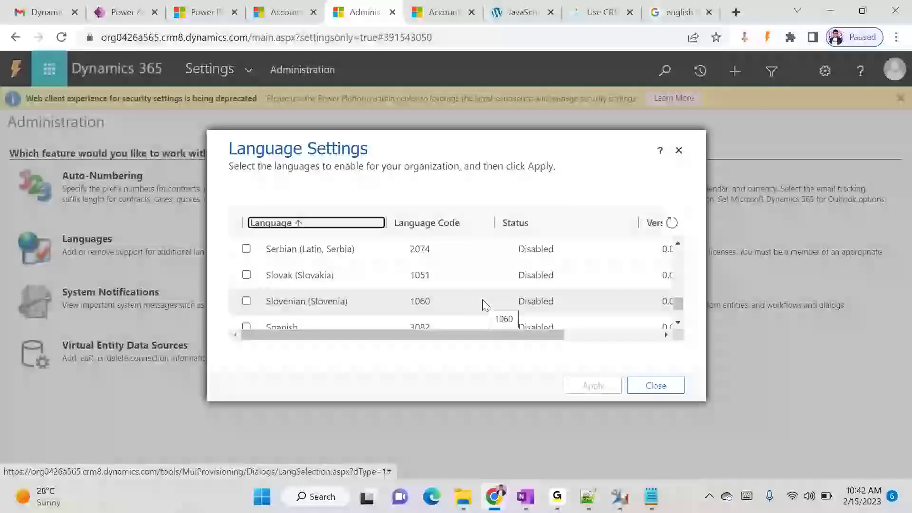
Find French in the language list and tick it for enabling.
key("ctrl+f")
type("fre")
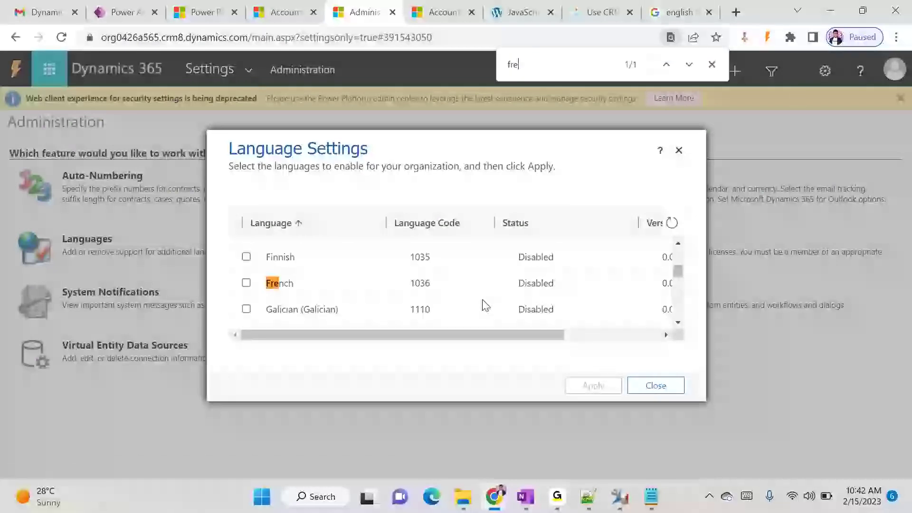
left_click(246, 283)
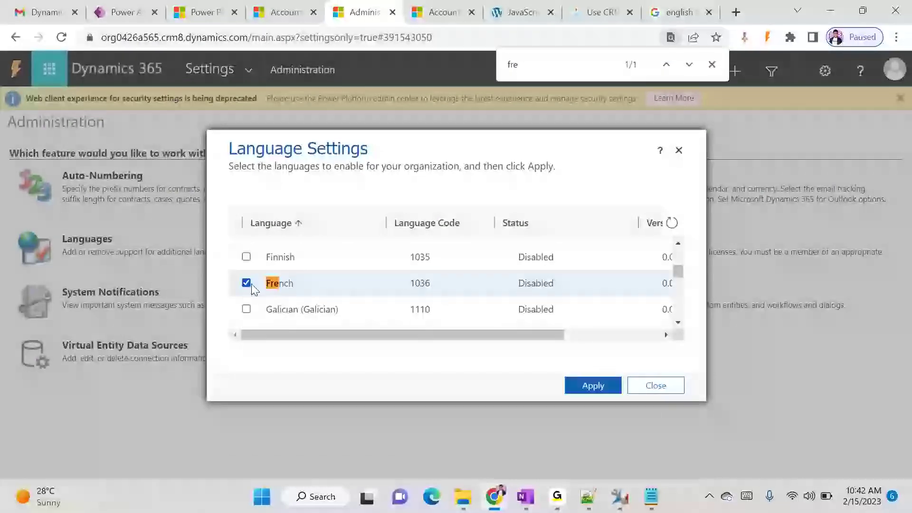
Scroll through the language list to review the other available languages.
scroll(495, 274, "down", 2)
scroll(494, 274, "down", 3)
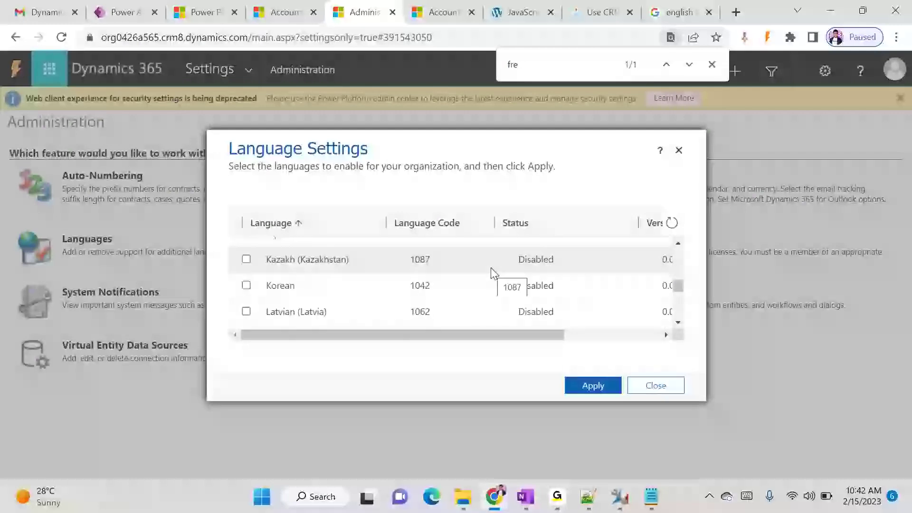
scroll(494, 274, "down", 5)
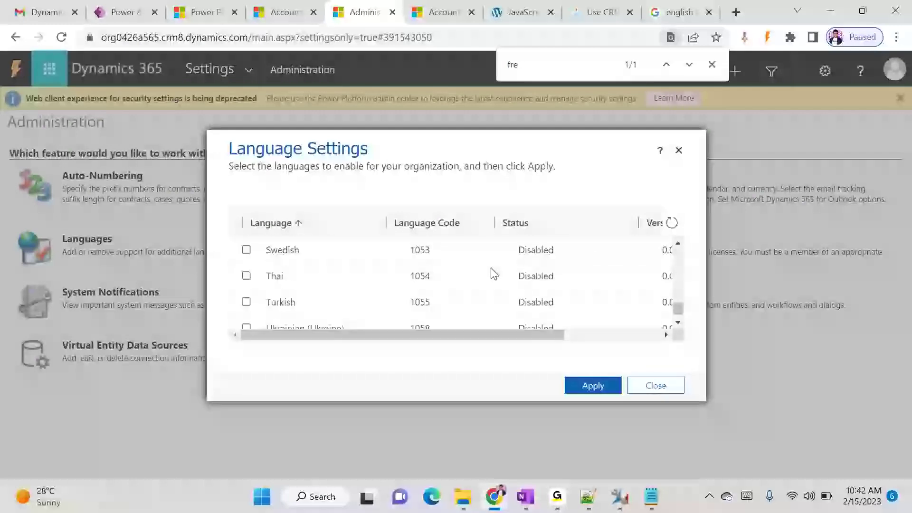
scroll(494, 275, "down", 1)
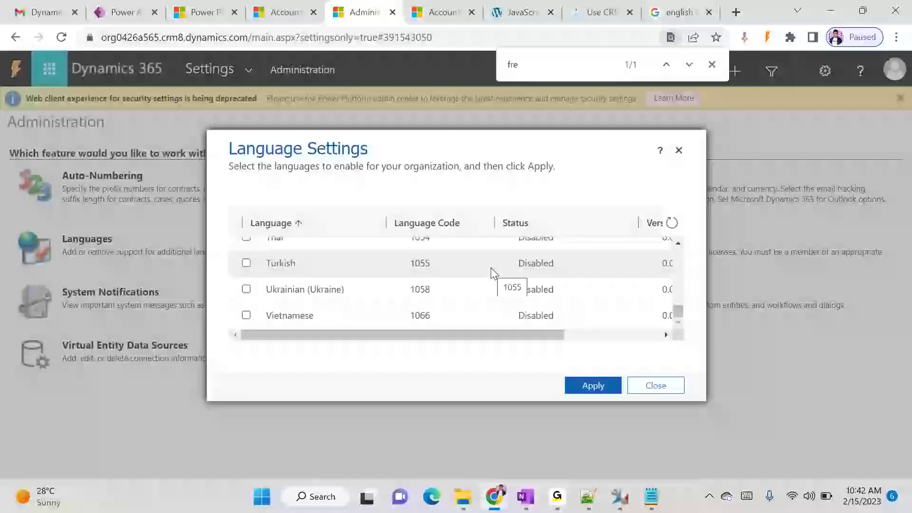
scroll(494, 275, "up", 5)
scroll(494, 274, "up", 5)
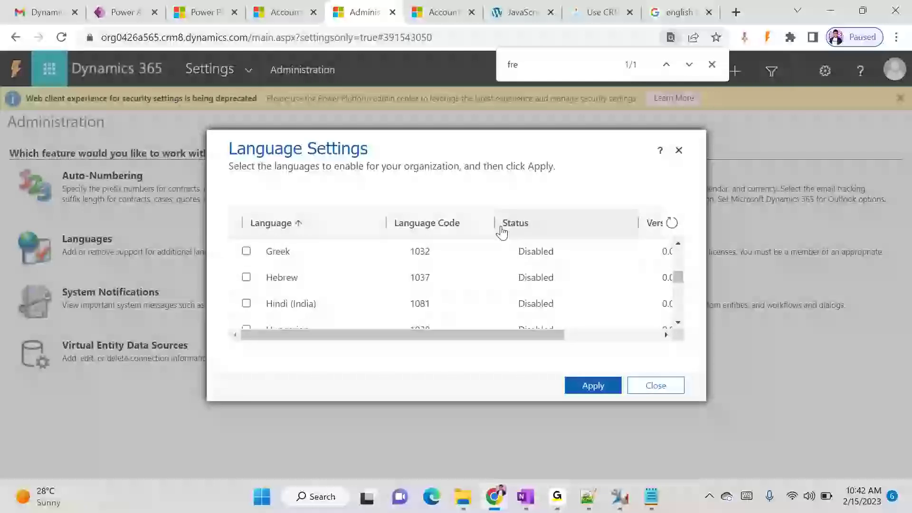
scroll(369, 305, "up", 2)
scroll(369, 305, "up", 1)
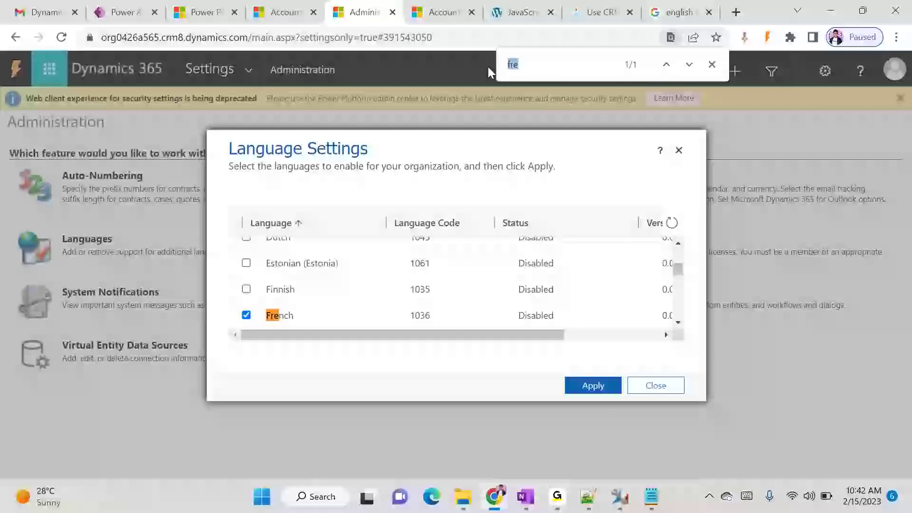
Find German in the language list and tick it for enabling.
type("ger")
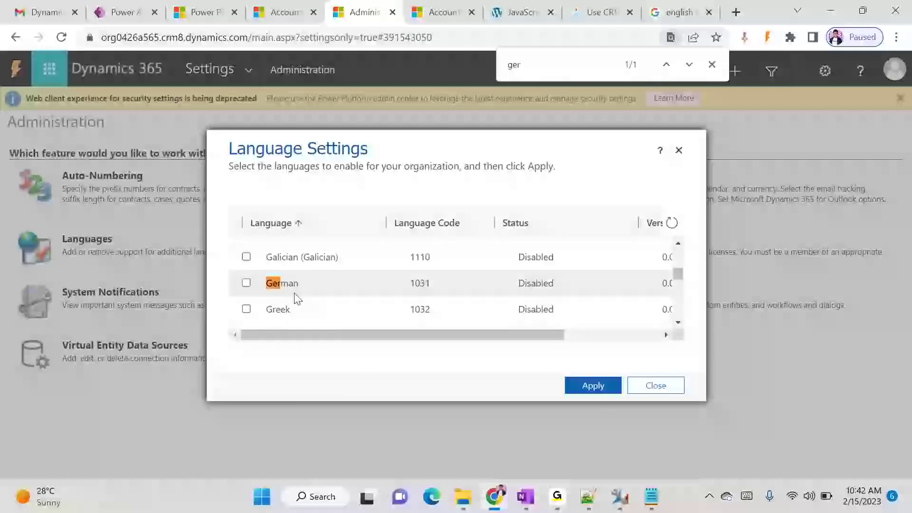
left_click(246, 284)
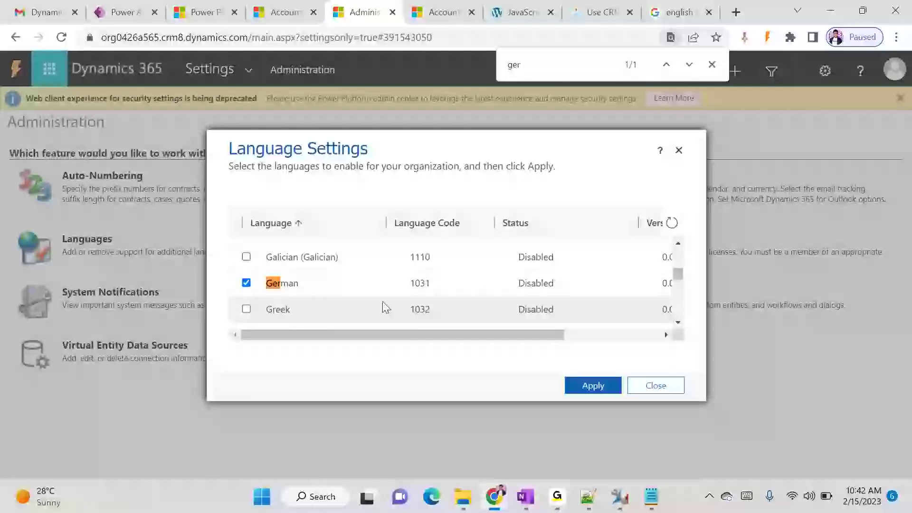
scroll(499, 322, "down", 2)
key("ctrl+f")
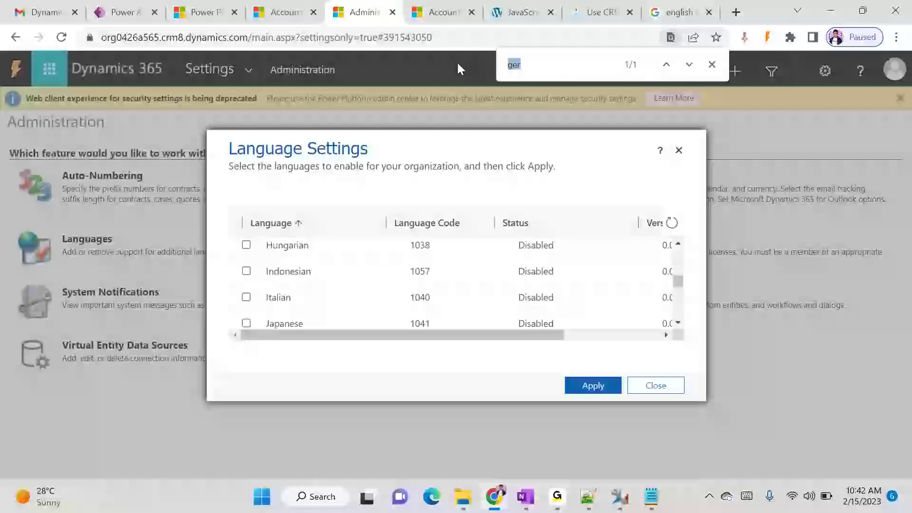
Apply the language selection to enable French and German, and confirm the language change.
type("frec")
scroll(625, 289, "up", 3)
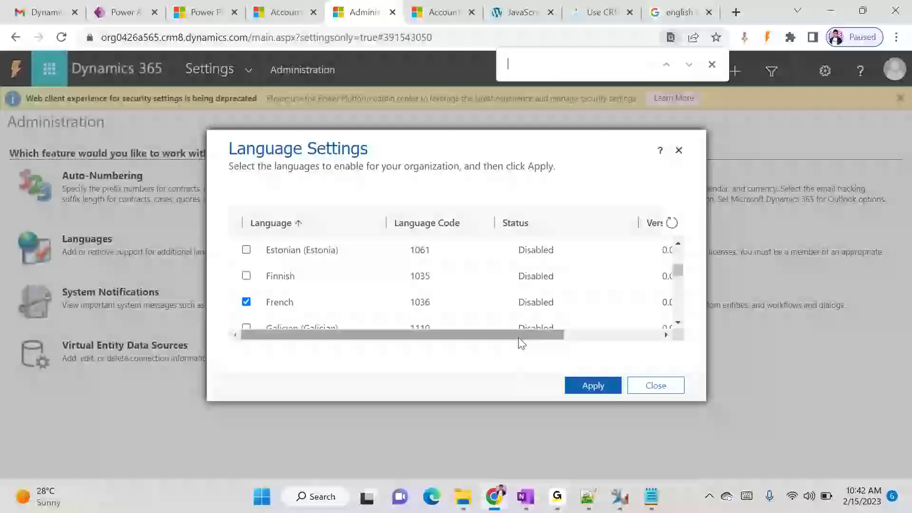
scroll(298, 310, "down", 3)
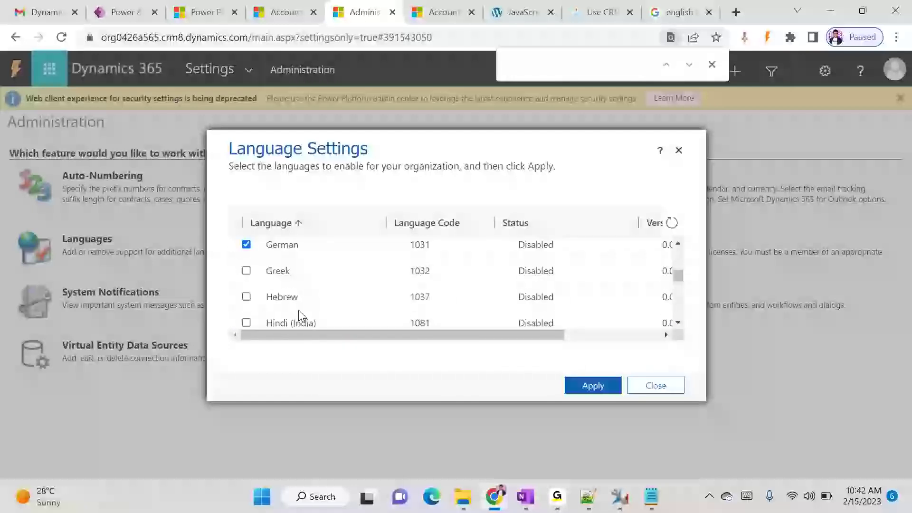
left_click(585, 385)
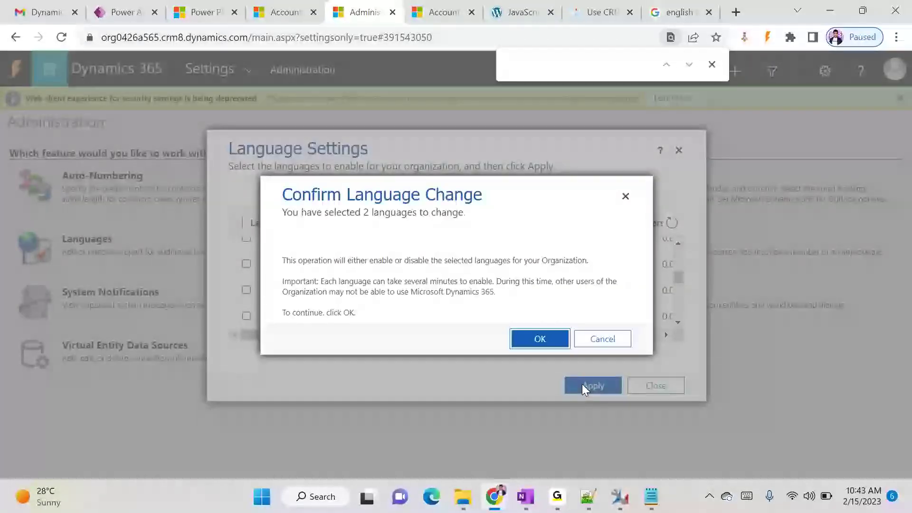
left_click(549, 339)
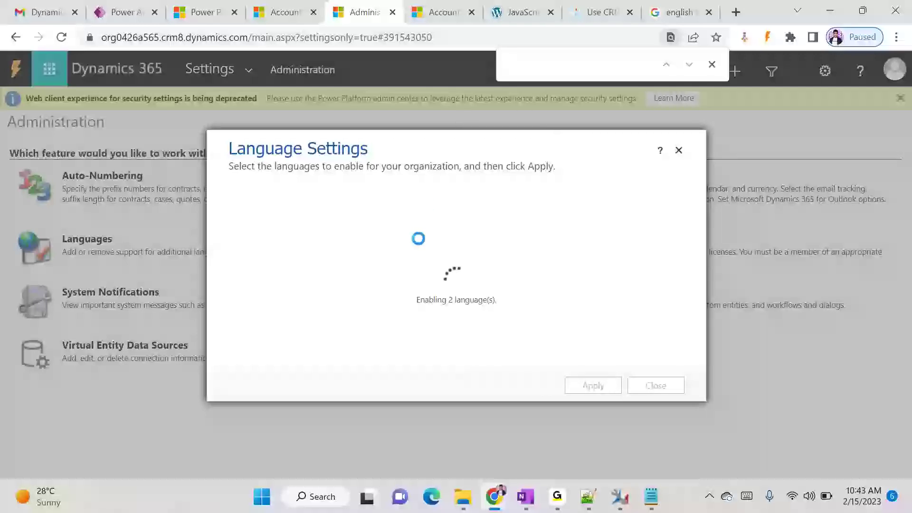
Switch to XrmToolBox and open the Entity Explorer tool from the tools list.
left_click(281, 13)
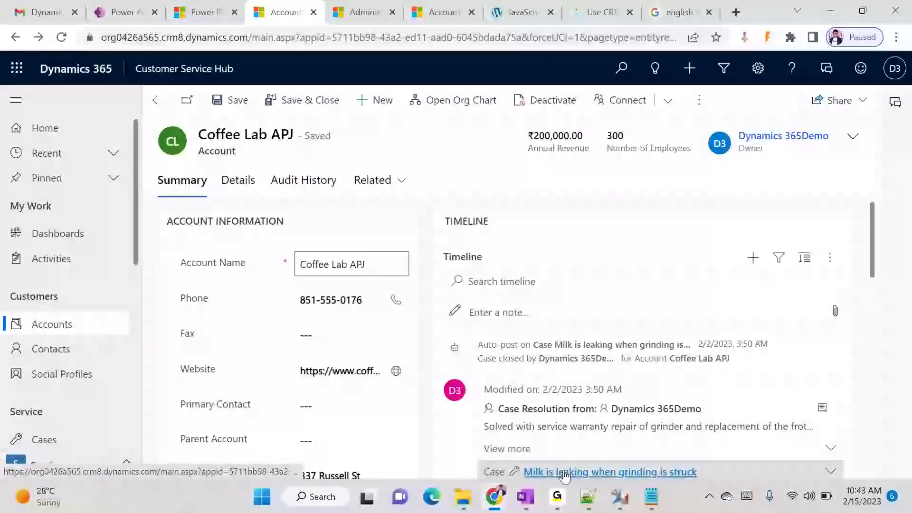
left_click(594, 495)
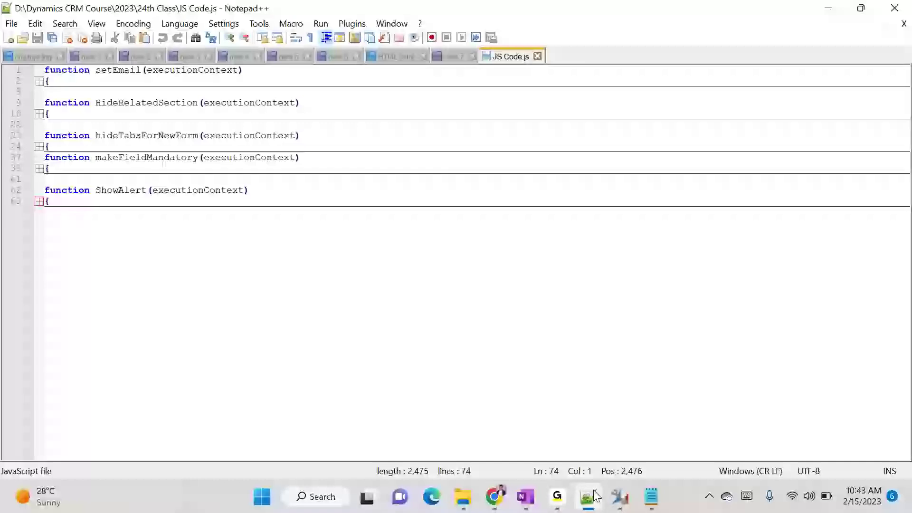
left_click(620, 497)
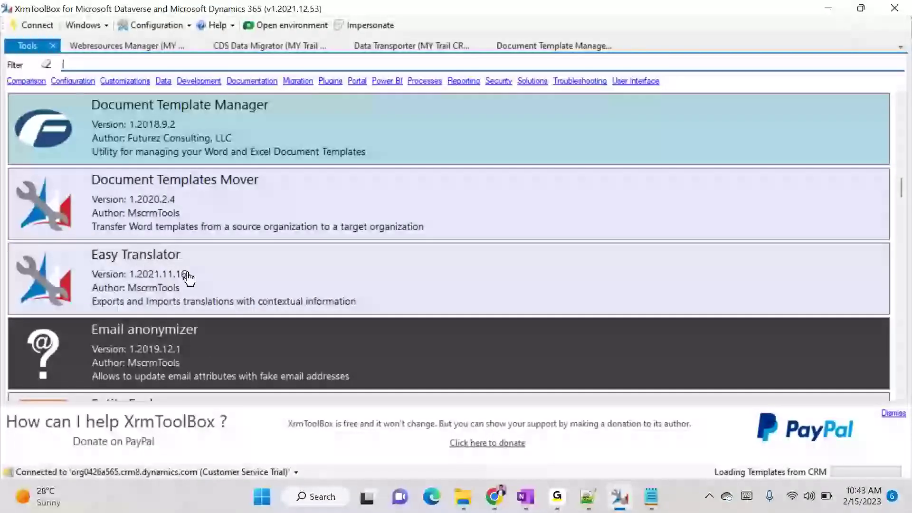
scroll(190, 279, "down", 2)
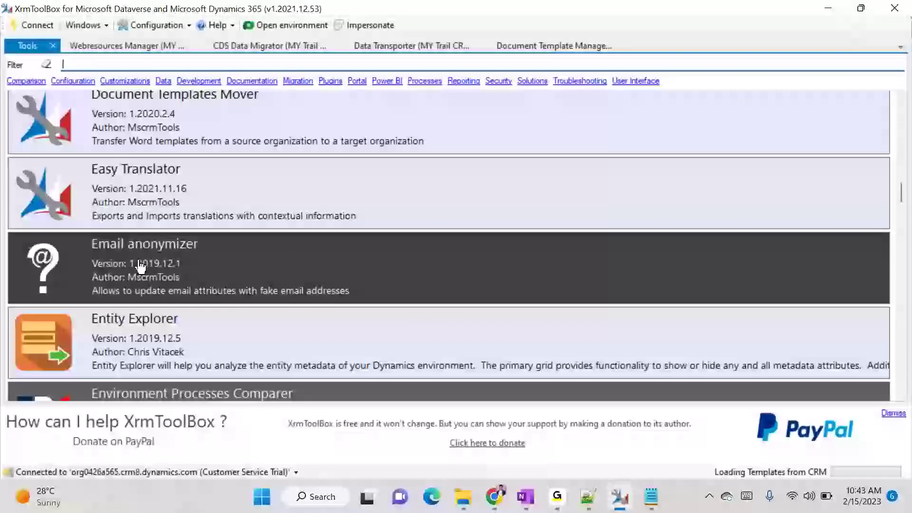
scroll(202, 261, "down", 2)
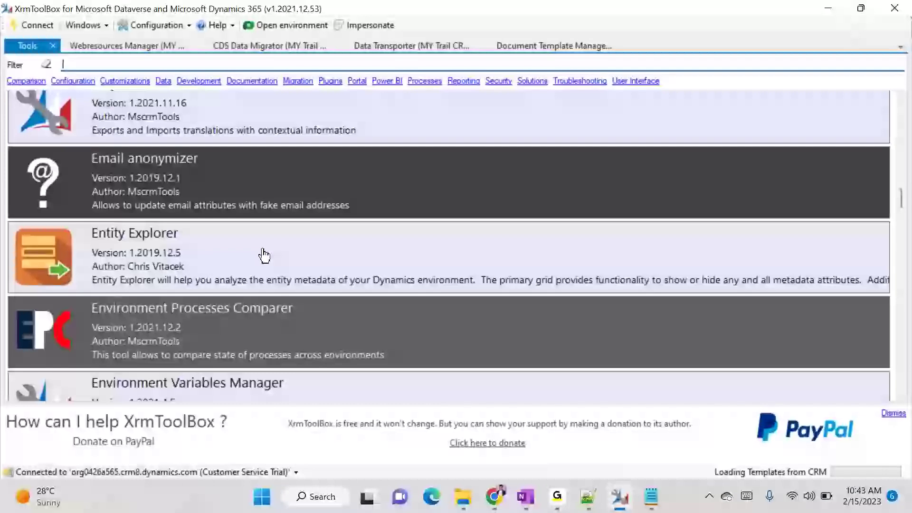
left_click(119, 250)
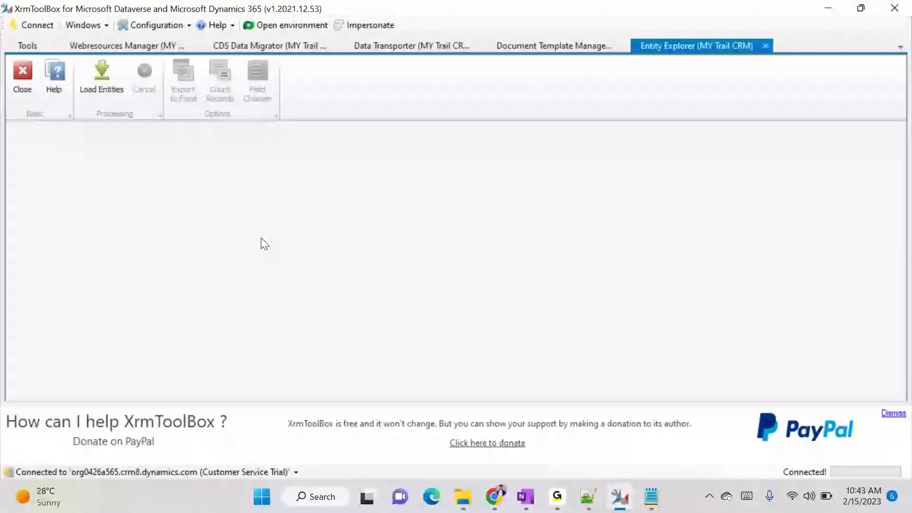
Load the entities in Entity Explorer, select the account entity and run Count Records.
left_click(101, 84)
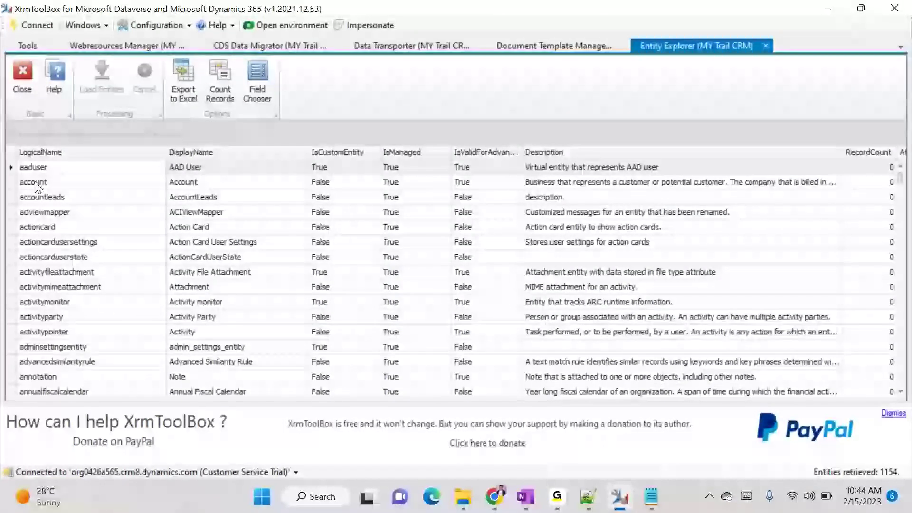
left_click(36, 183)
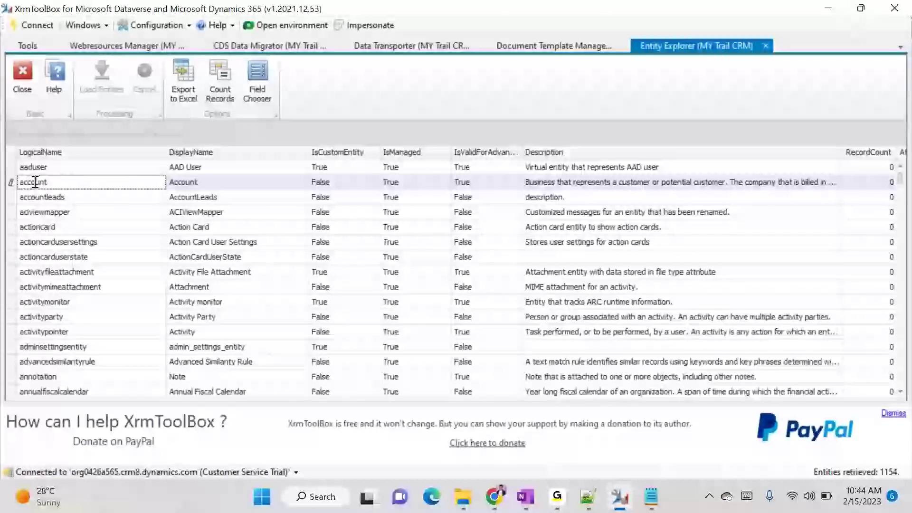
left_click(216, 78)
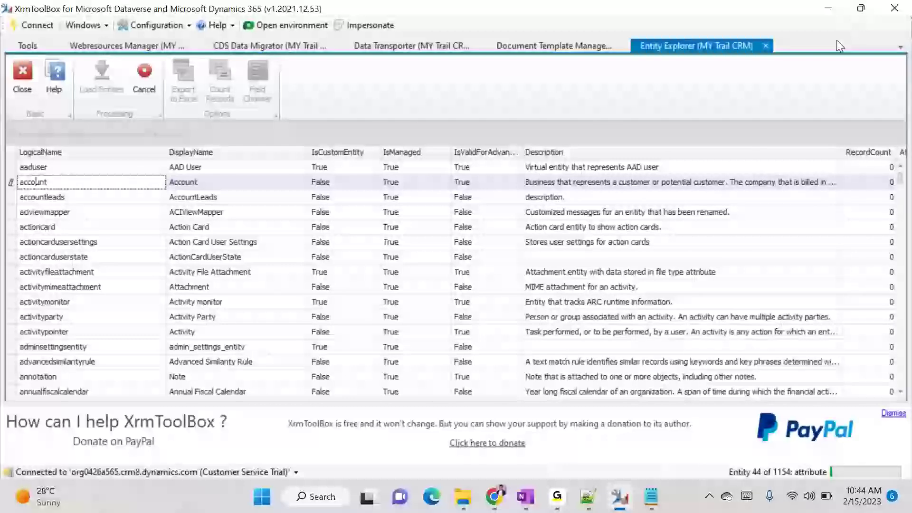
Return to the XrmToolBox tools list and open the FetchXML / View Record Counter tool.
left_click(829, 8)
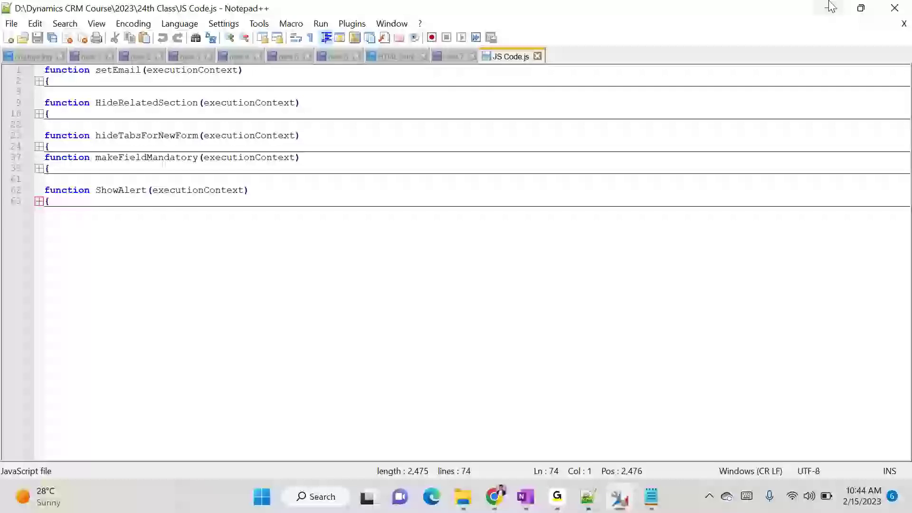
left_click(620, 496)
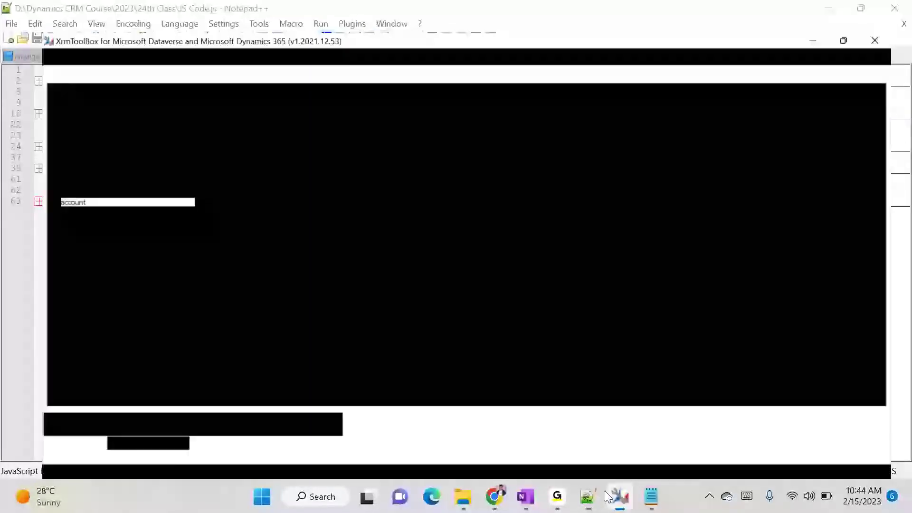
left_click(26, 45)
scroll(157, 352, "down", 3)
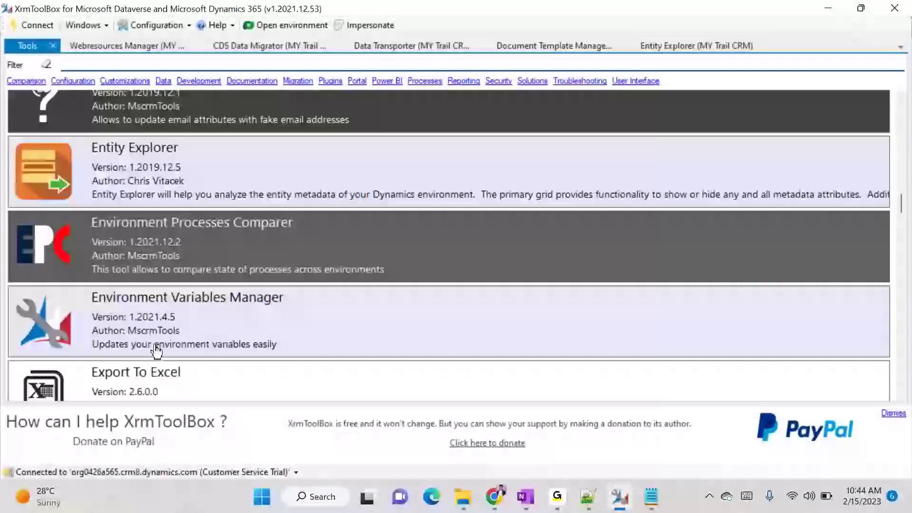
scroll(157, 350, "down", 2)
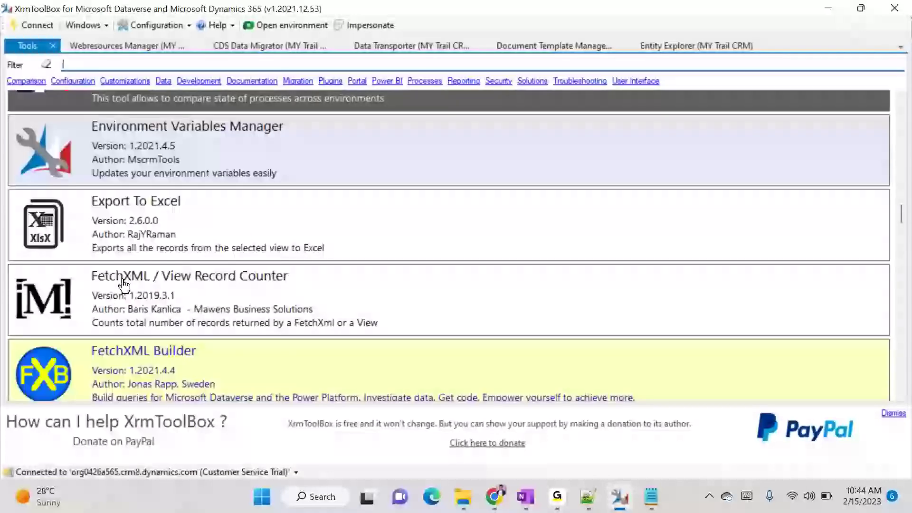
left_click(219, 282)
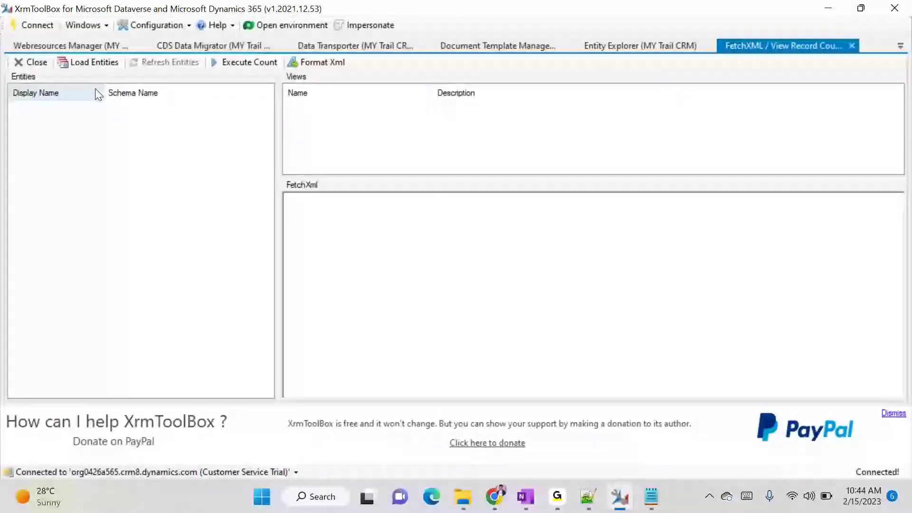
Load entities, select Account with its All Accounts view, and execute the record count.
left_click(92, 62)
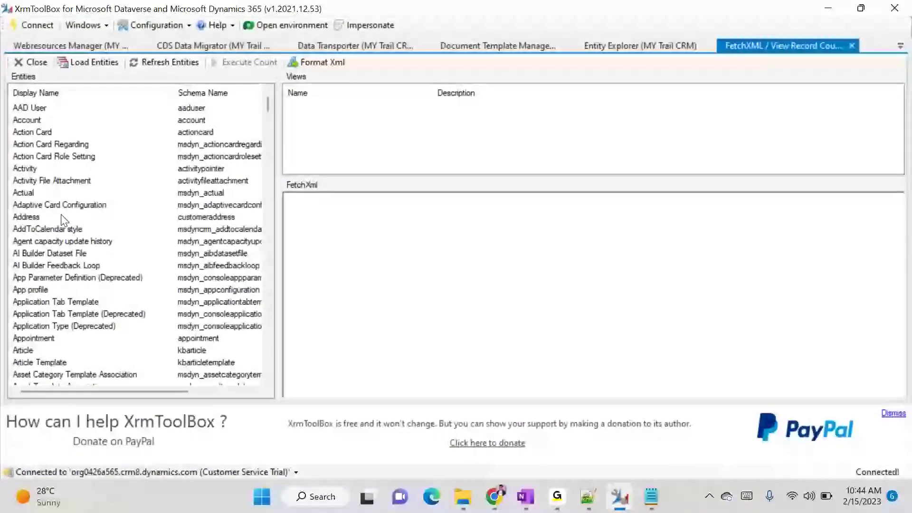
left_click(25, 120)
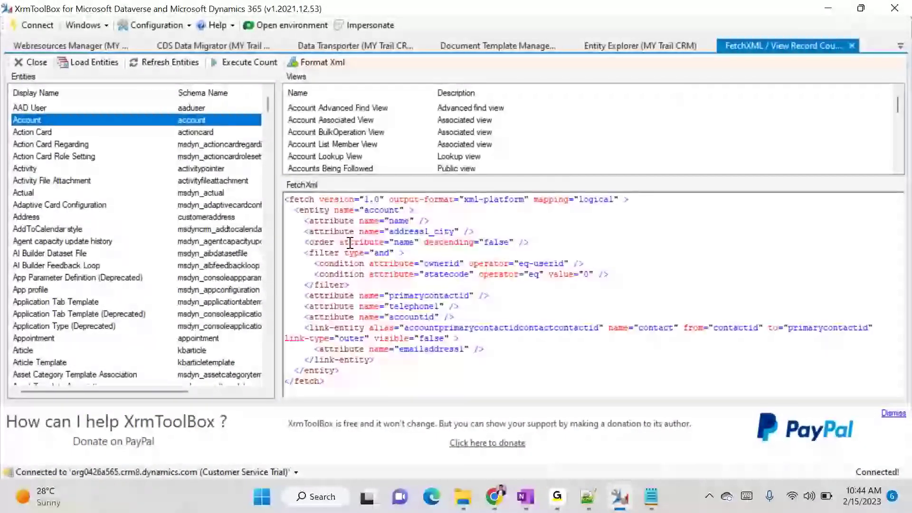
scroll(339, 158, "down", 2)
scroll(339, 158, "down", 1)
left_click(320, 144)
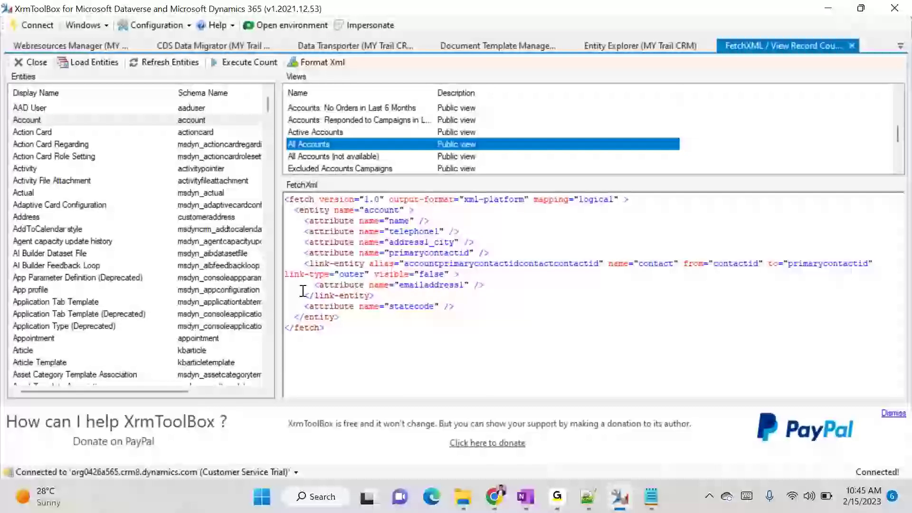
left_click(239, 59)
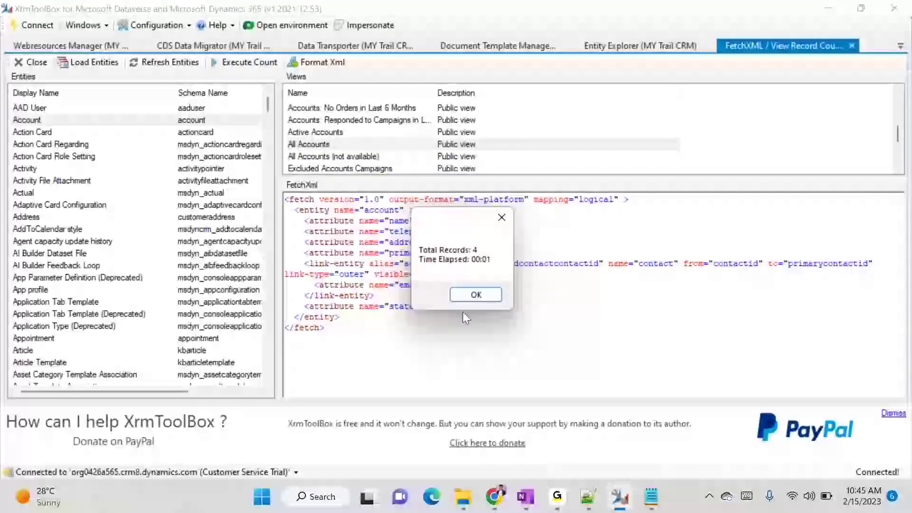
left_click(487, 294)
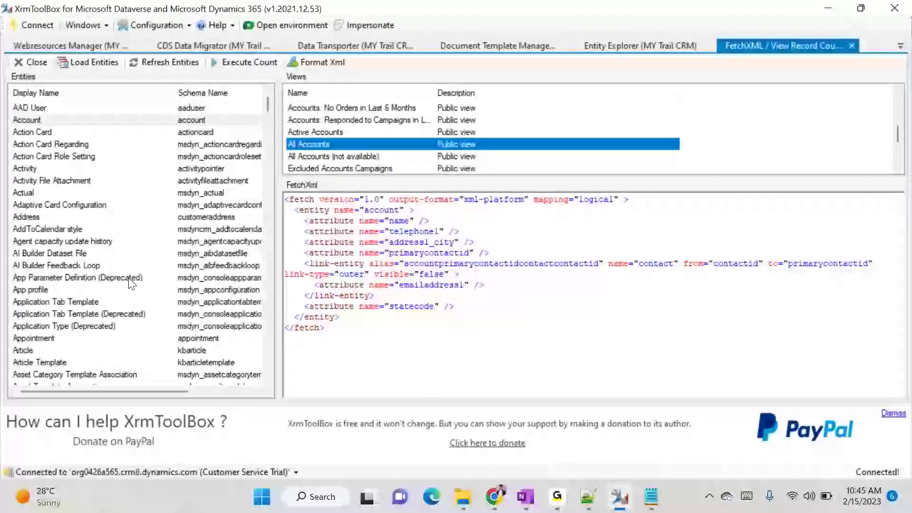
Select the Opportunity entity with its All Opportunities view and execute the record count.
scroll(95, 266, "down", 7)
scroll(76, 261, "up", 2)
scroll(70, 258, "up", 1)
scroll(72, 266, "down", 18)
left_click_drag(269, 152, 264, 264)
left_click(44, 229)
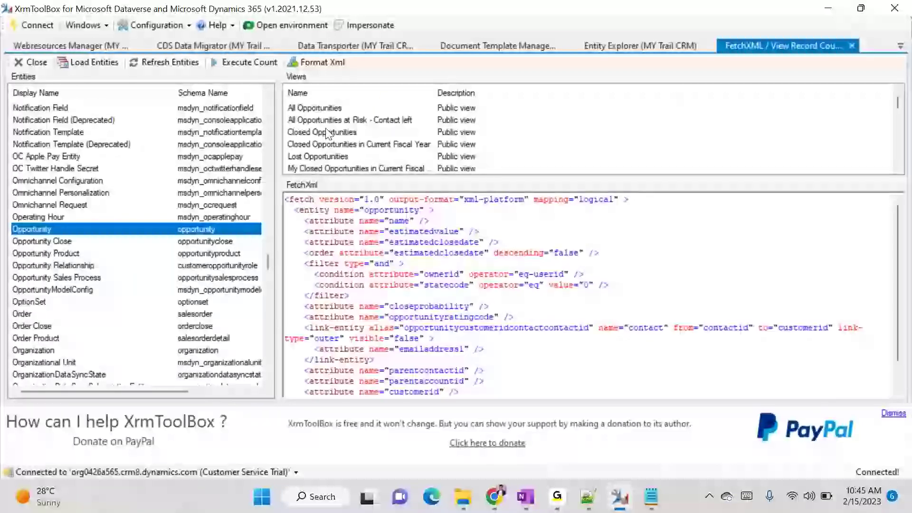
left_click(306, 107)
left_click(248, 62)
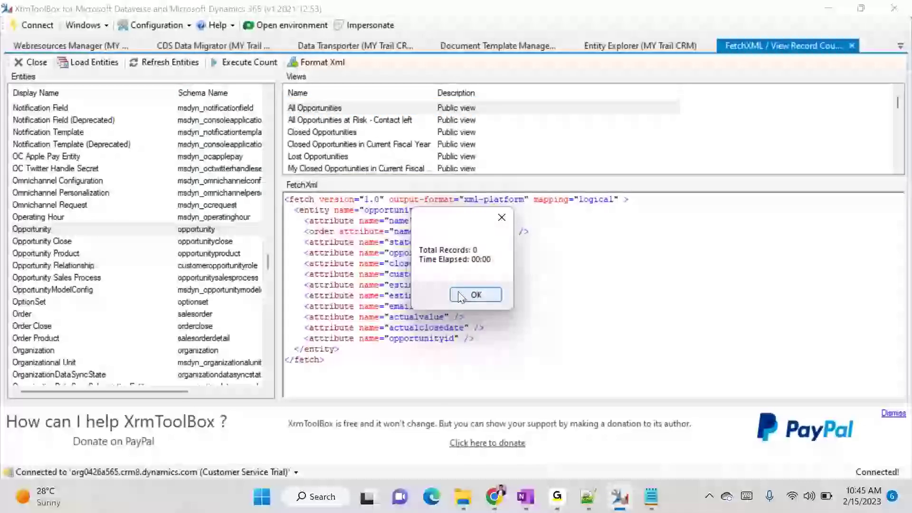
left_click(475, 296)
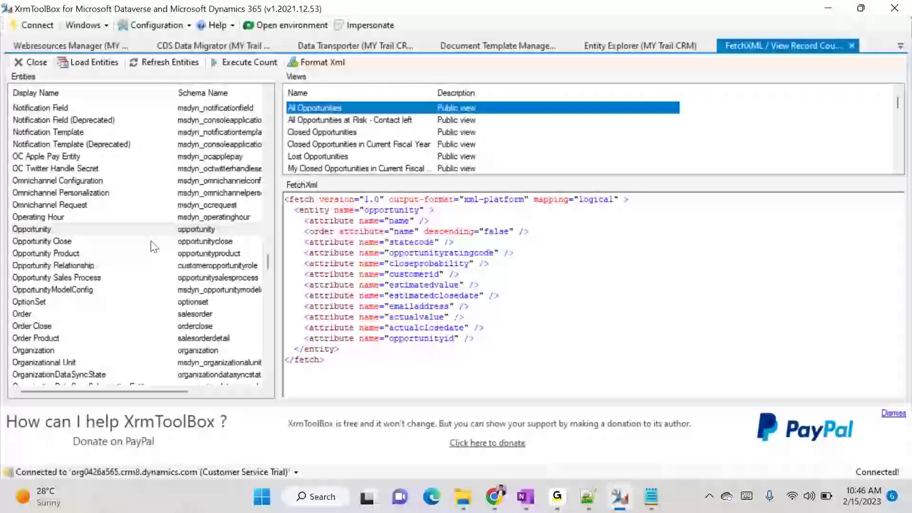
Switch back to the Dynamics 365 account browser window and open the Accounts list.
left_click(433, 493)
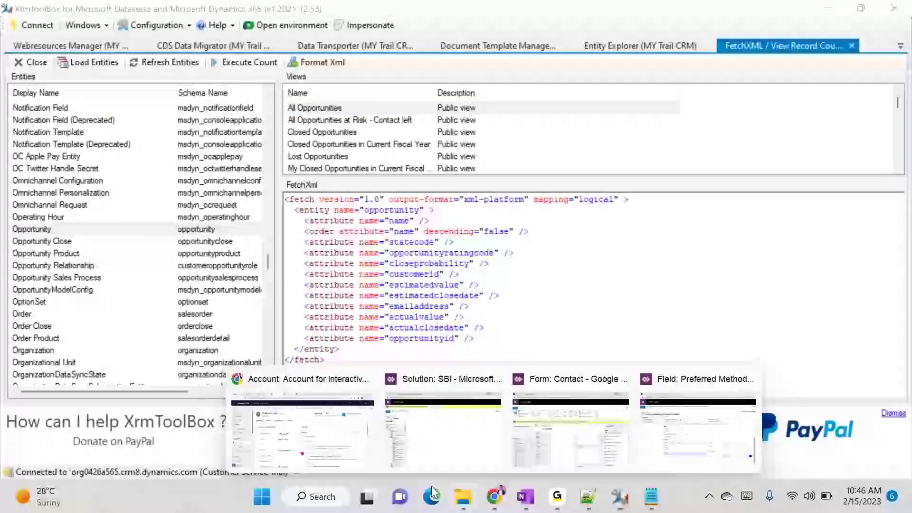
left_click(304, 443)
left_click(49, 330)
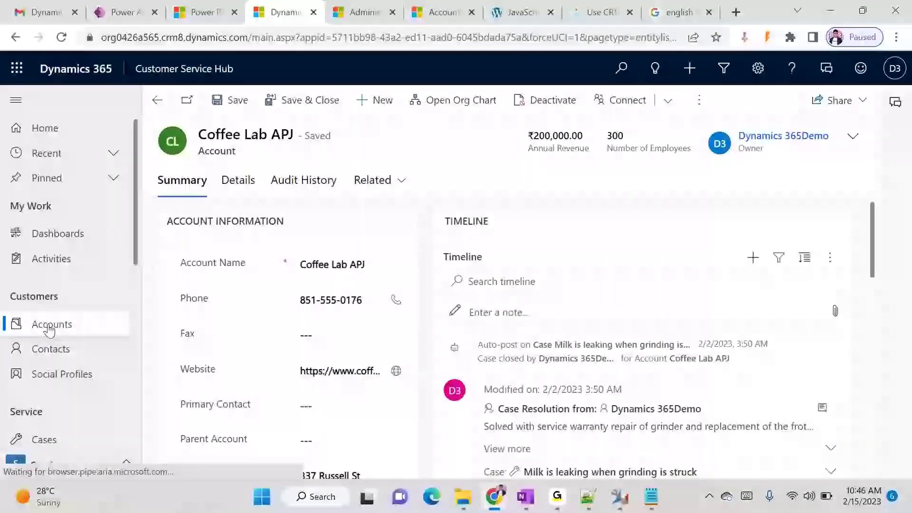
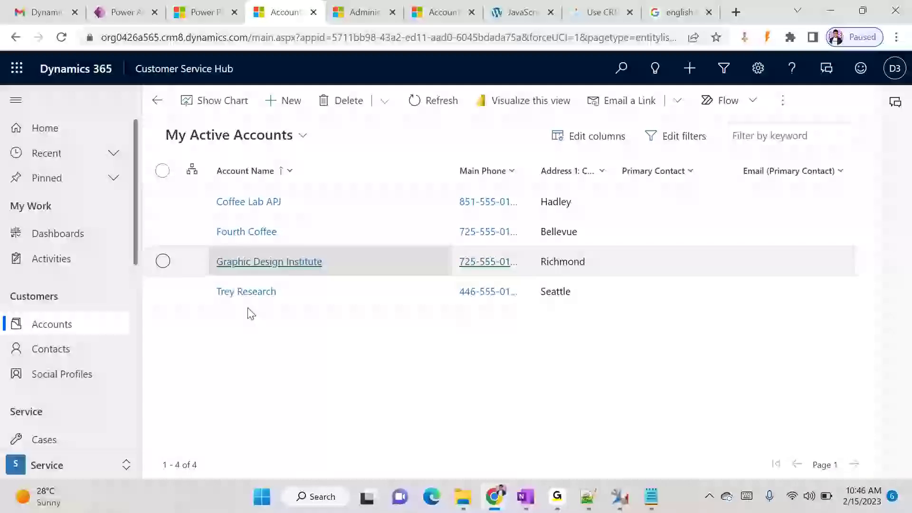
Switch back to XrmToolBox and run the record count for the All Opportunities view again.
left_click(620, 497)
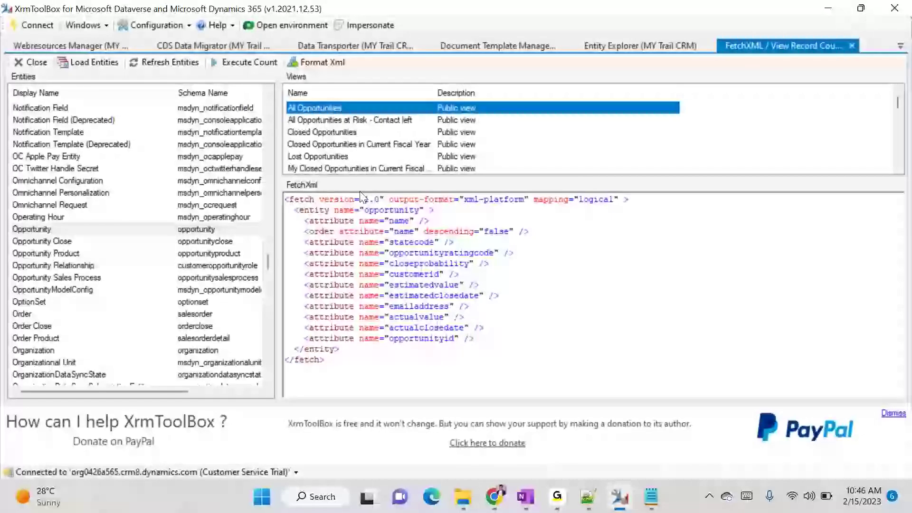
left_click(260, 65)
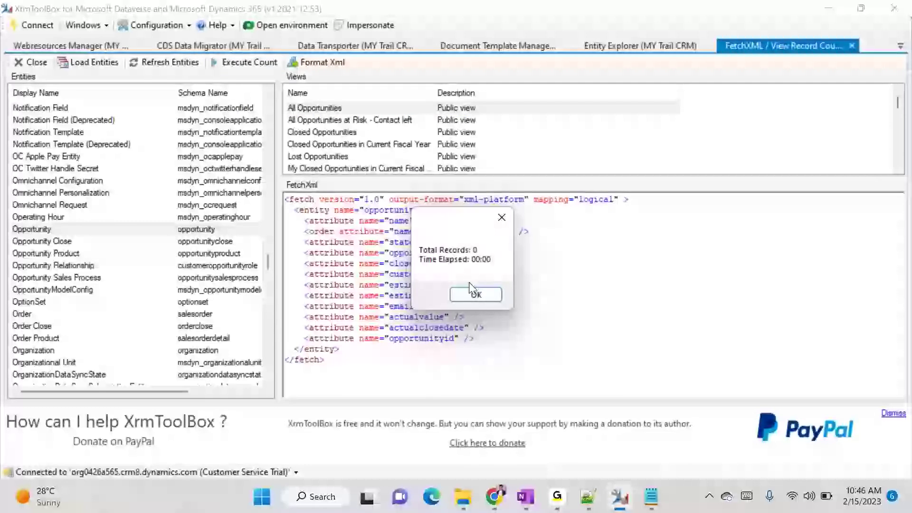
left_click(475, 294)
scroll(260, 297, "down", 1)
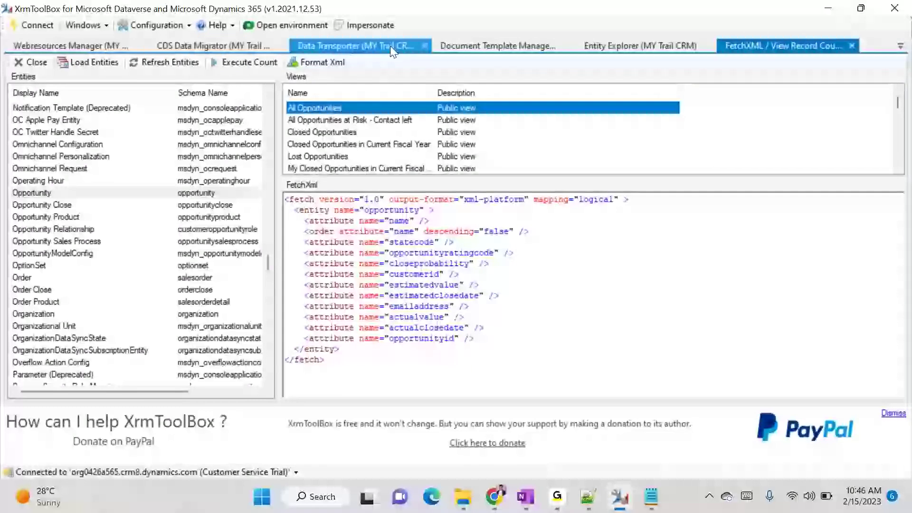
Close the Document Template Manager, Entity Explorer and CDS Data Migrator tool tabs.
left_click(567, 45)
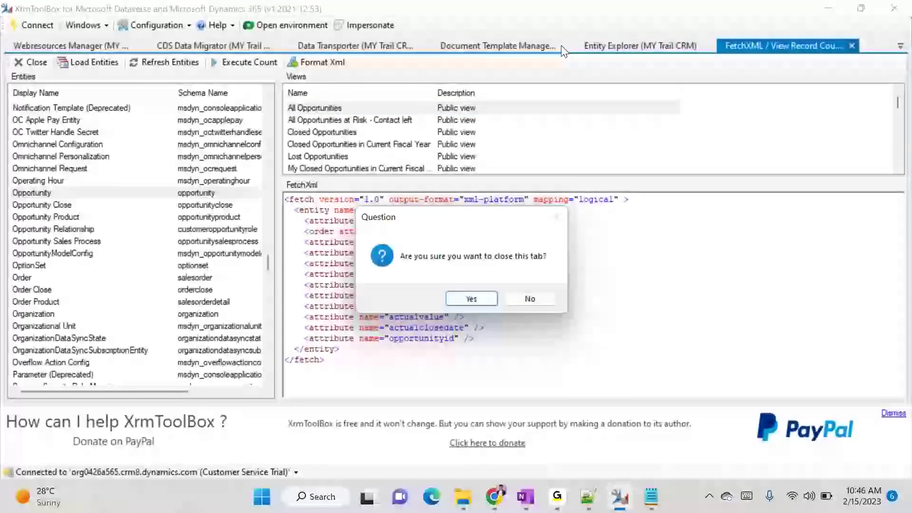
left_click(457, 300)
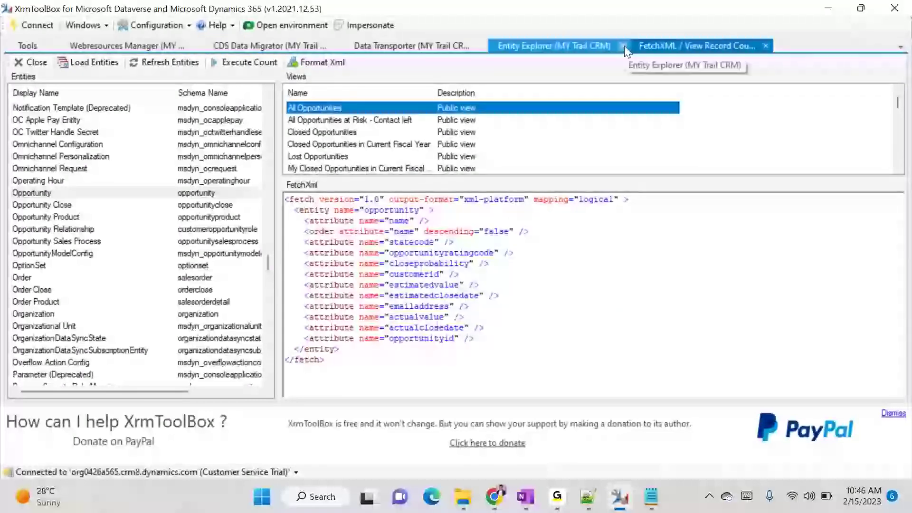
left_click(623, 46)
left_click(456, 298)
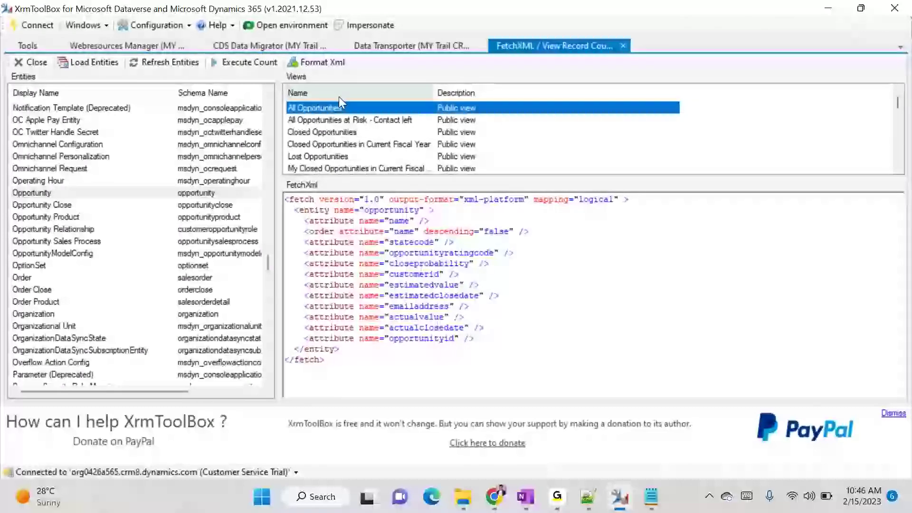
left_click(339, 45)
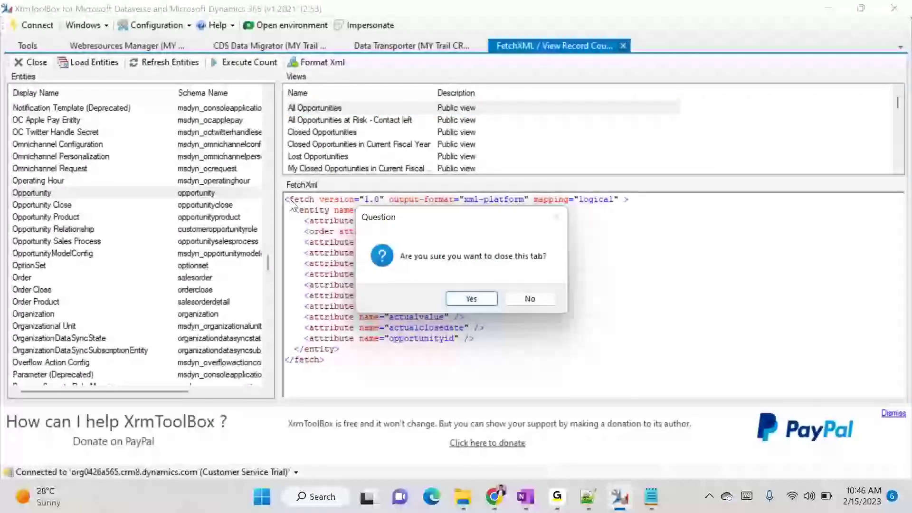
left_click(471, 301)
Browse the tools list and open the Metadata Browser tool.
left_click(24, 43)
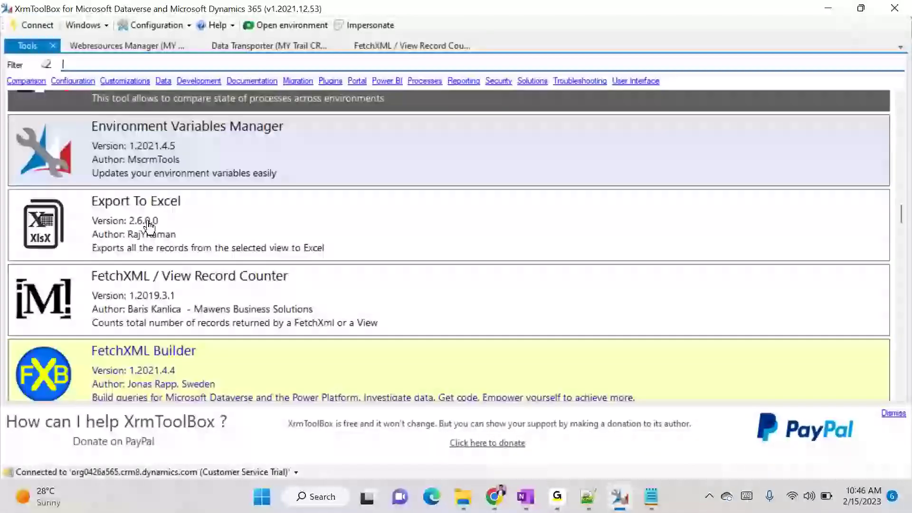
scroll(149, 227, "down", 2)
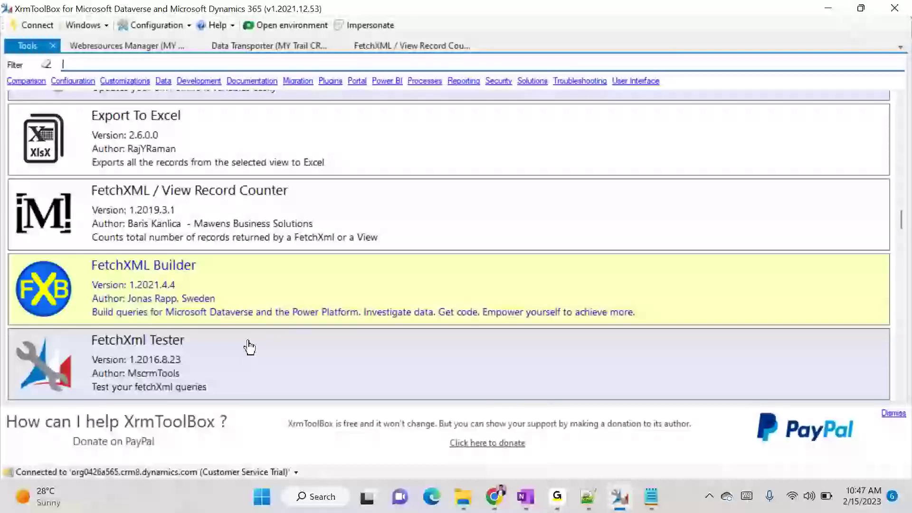
scroll(247, 345, "down", 2)
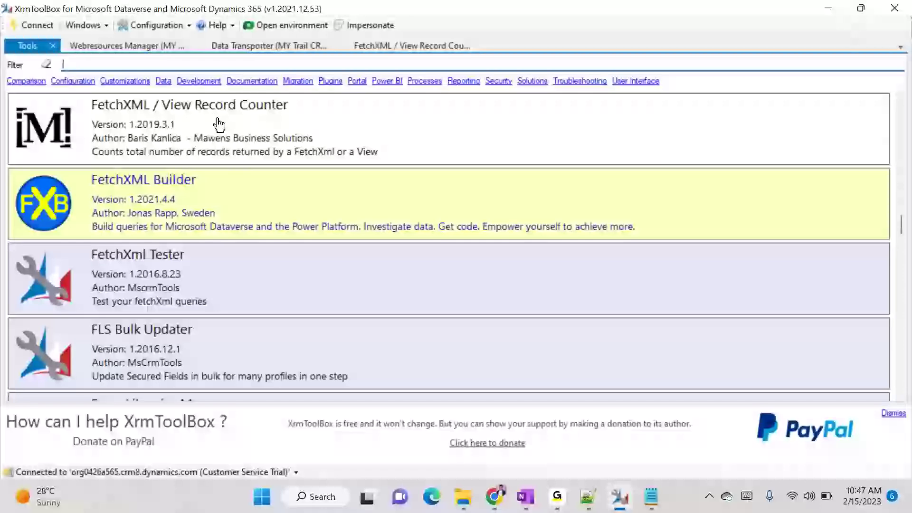
scroll(235, 171, "down", 5)
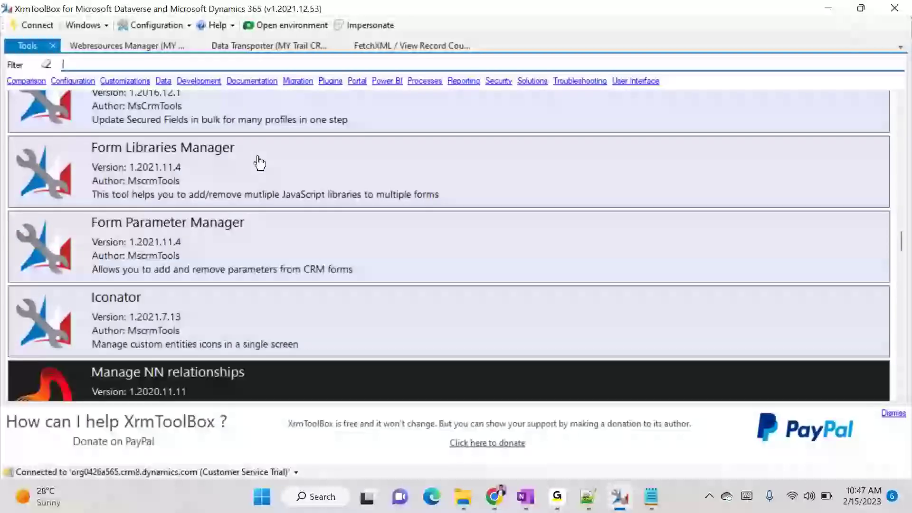
scroll(260, 163, "down", 3)
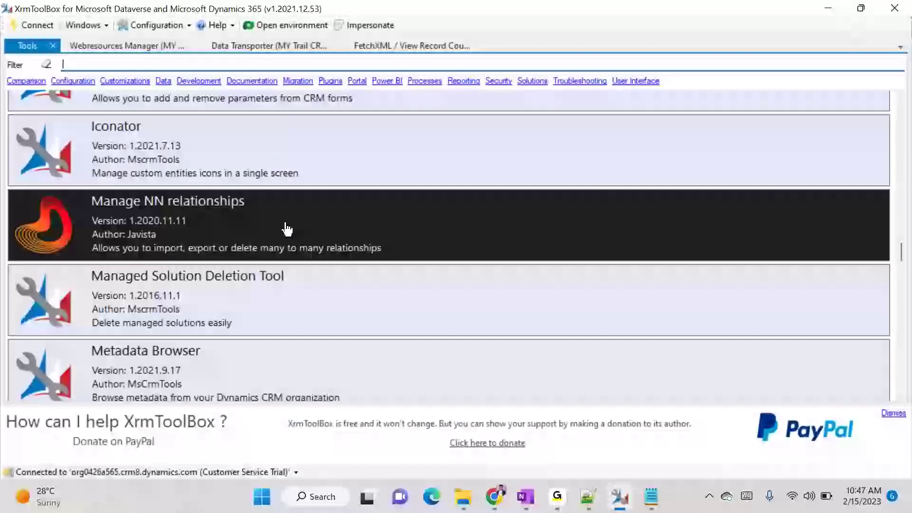
scroll(286, 229, "up", 6)
scroll(286, 229, "down", 3)
scroll(288, 229, "up", 5)
scroll(287, 229, "down", 3)
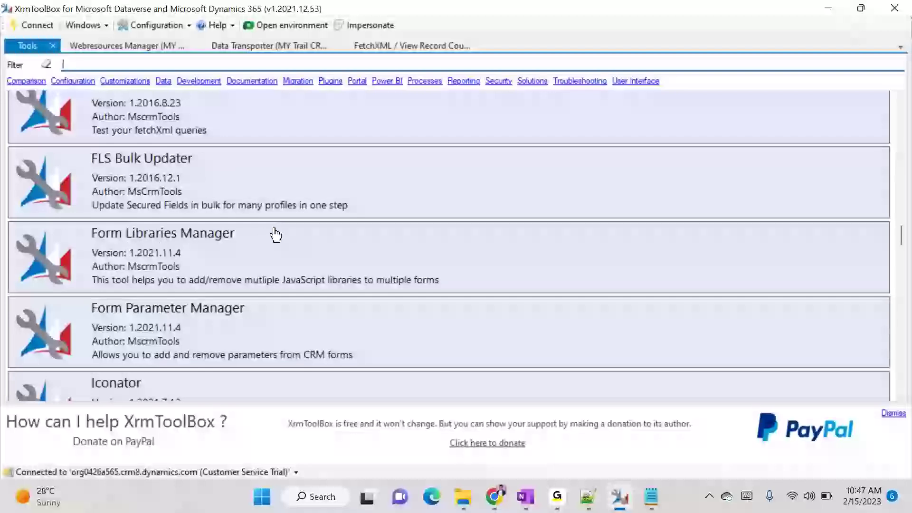
scroll(276, 234, "down", 2)
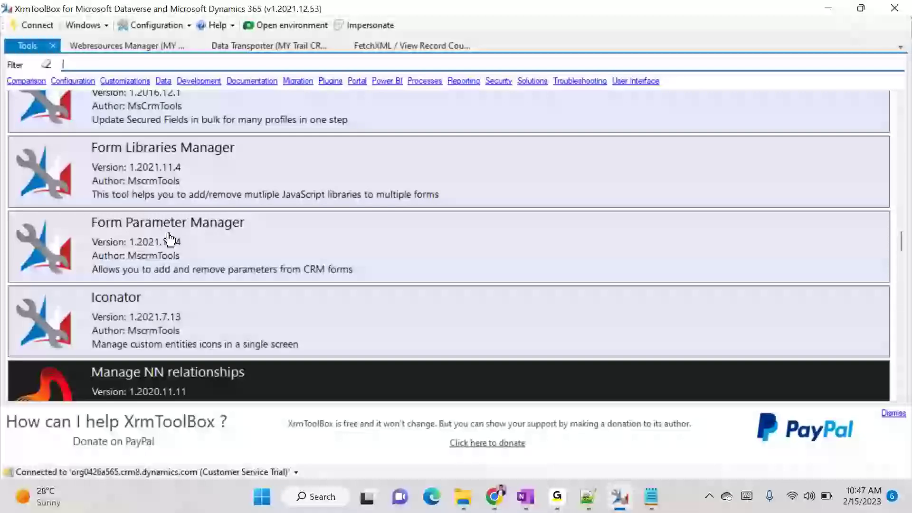
scroll(288, 236, "down", 4)
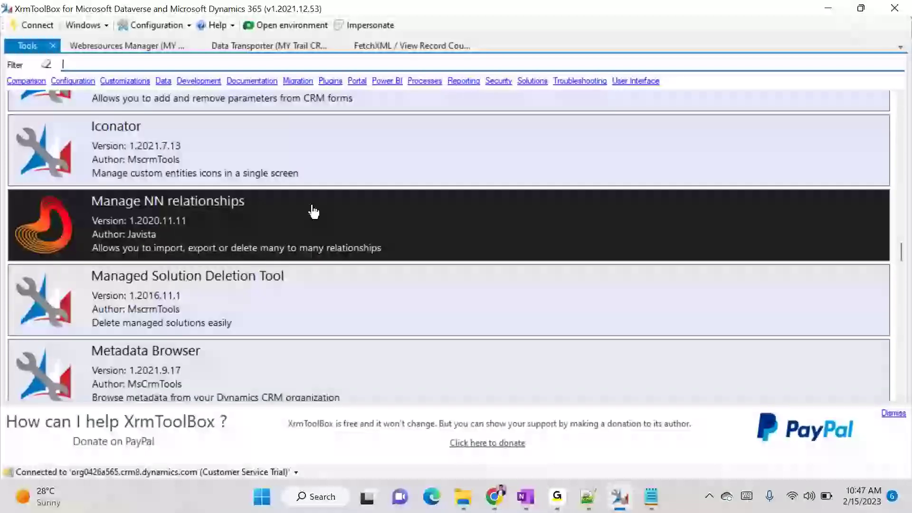
scroll(313, 212, "down", 2)
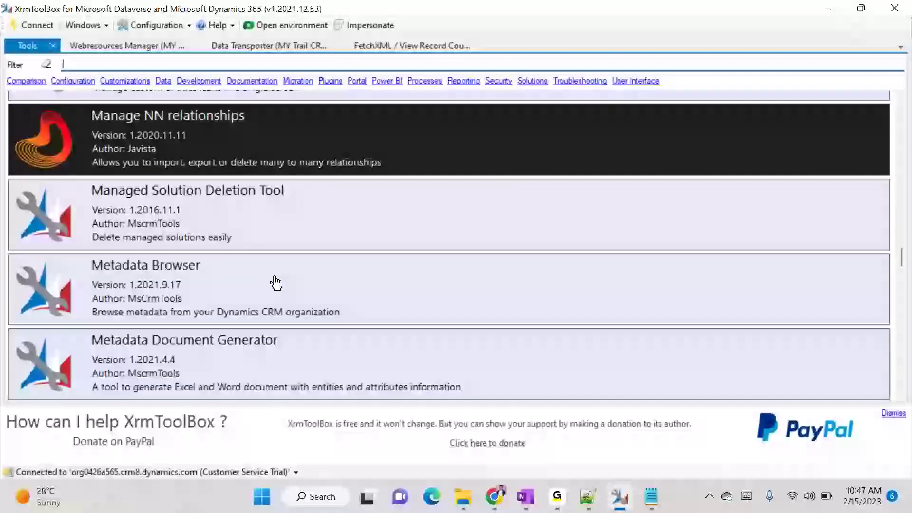
left_click(190, 264)
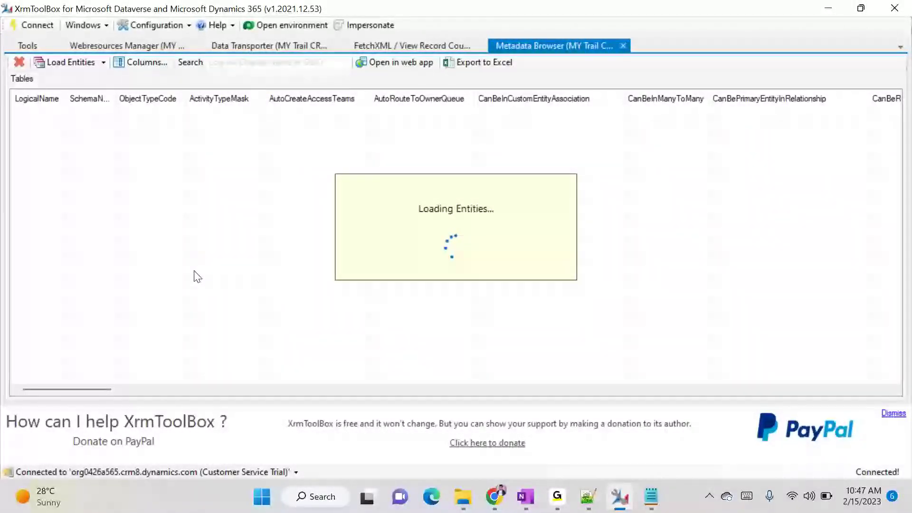
Load the entities, open the Account table's metadata details, and return to the tables list.
left_click(90, 60)
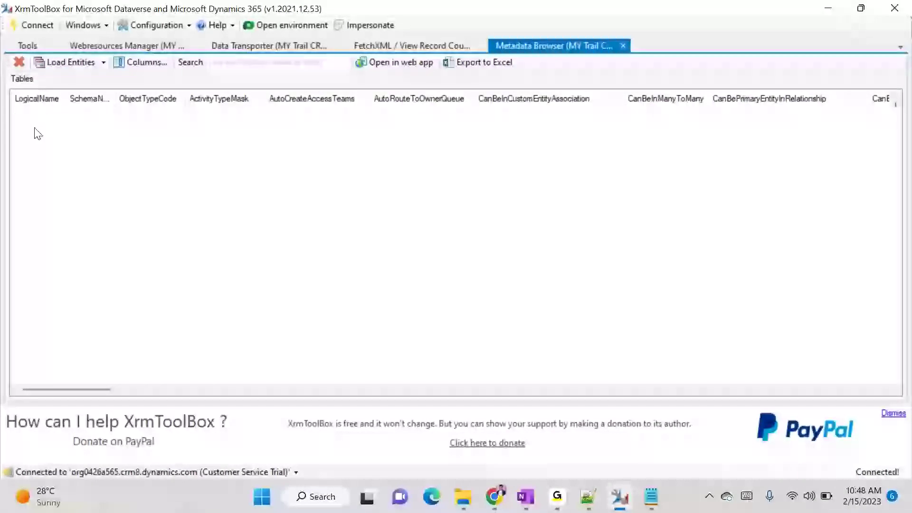
left_click(37, 127)
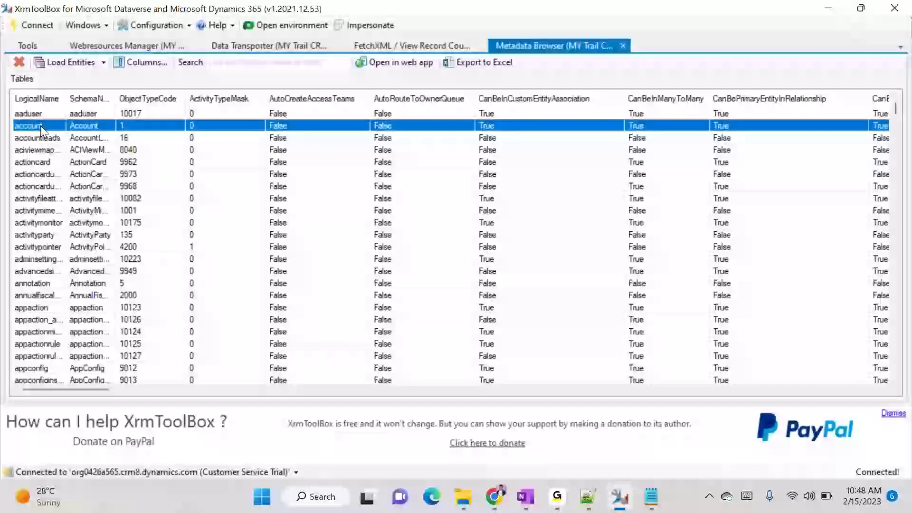
double_click(41, 126)
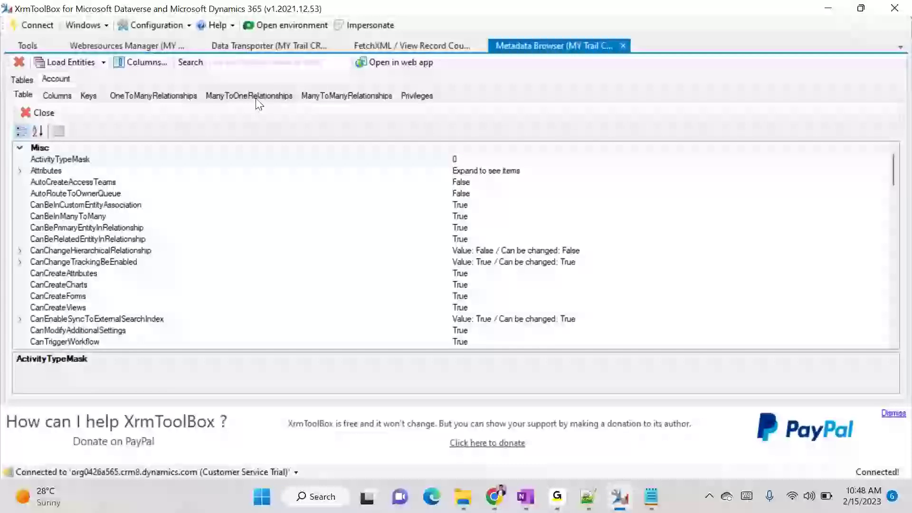
left_click(25, 81)
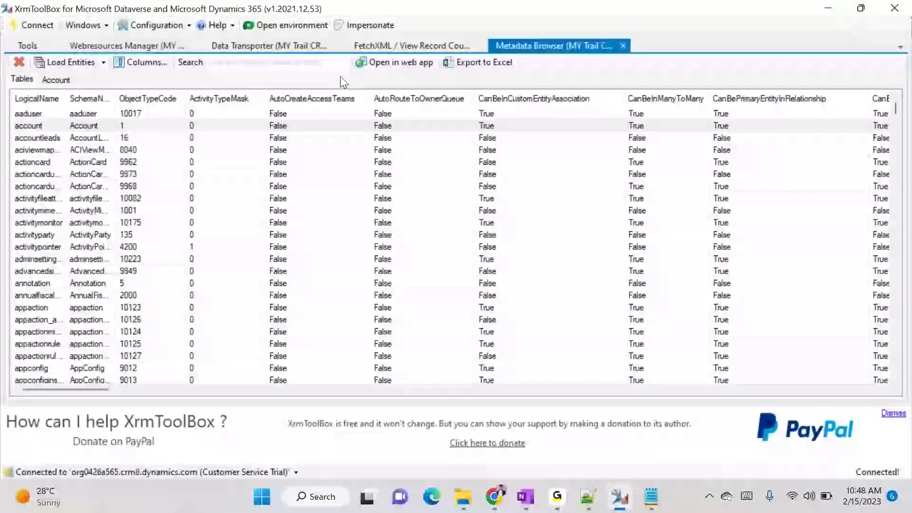
Export the tables list to Excel as AccountFields and open the saved file.
left_click(473, 62)
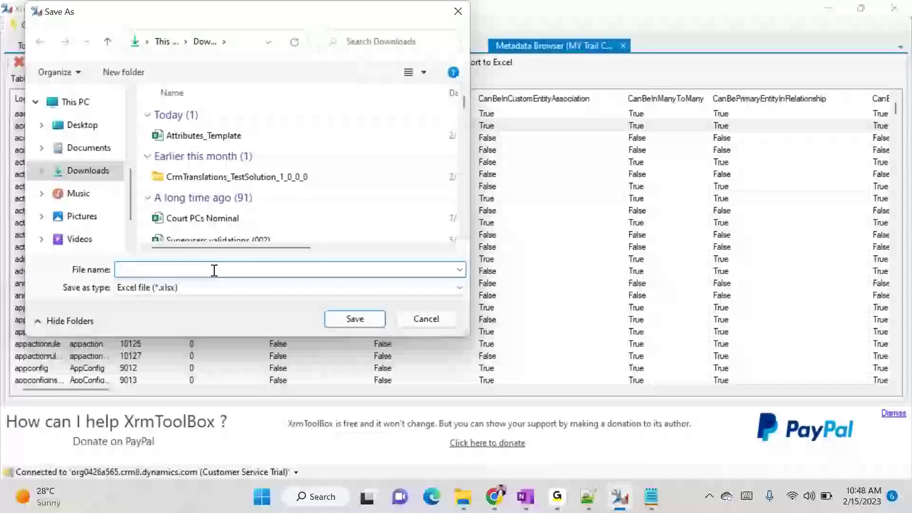
type("Account")
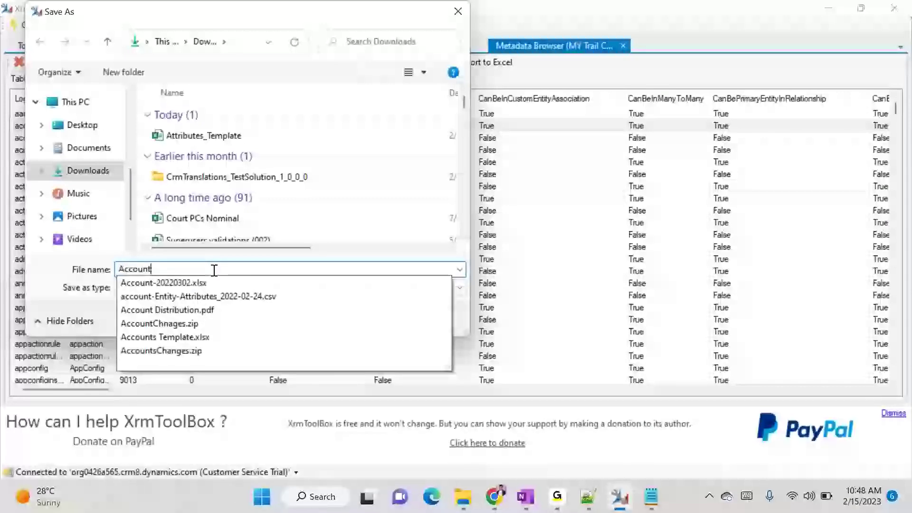
type("F")
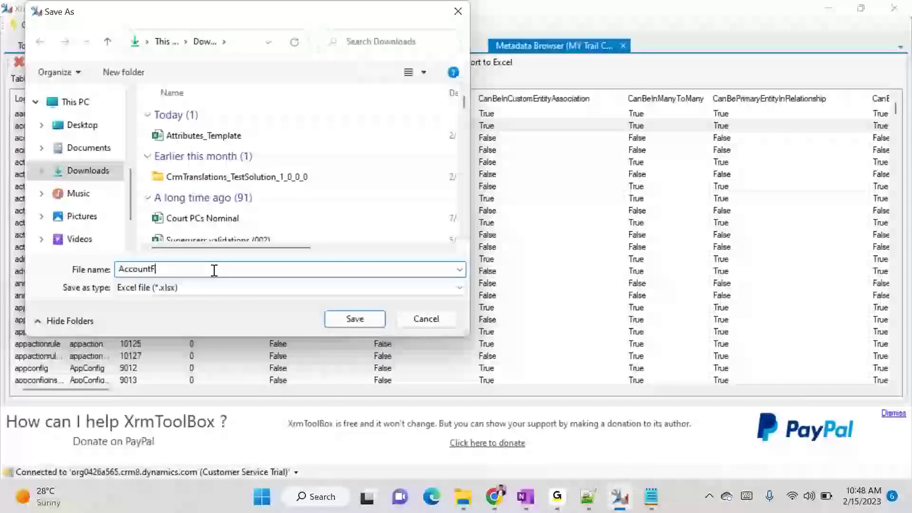
key("Return")
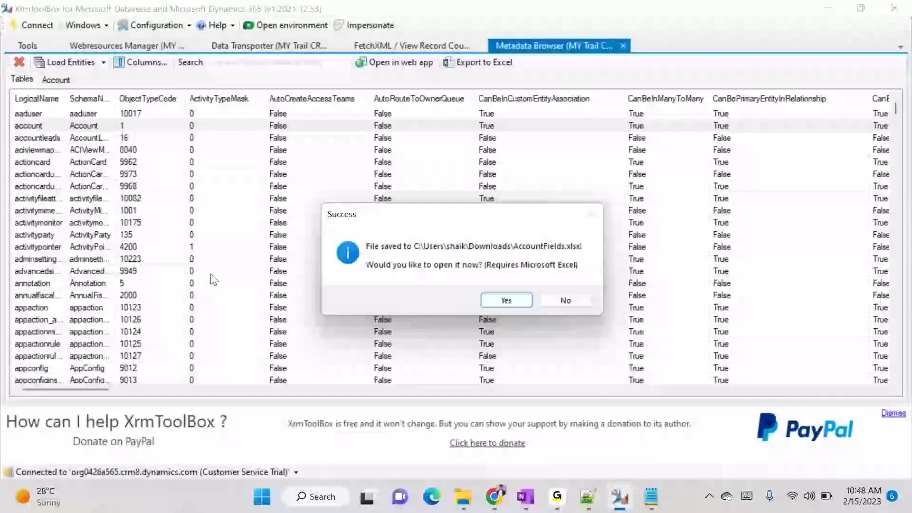
left_click(507, 304)
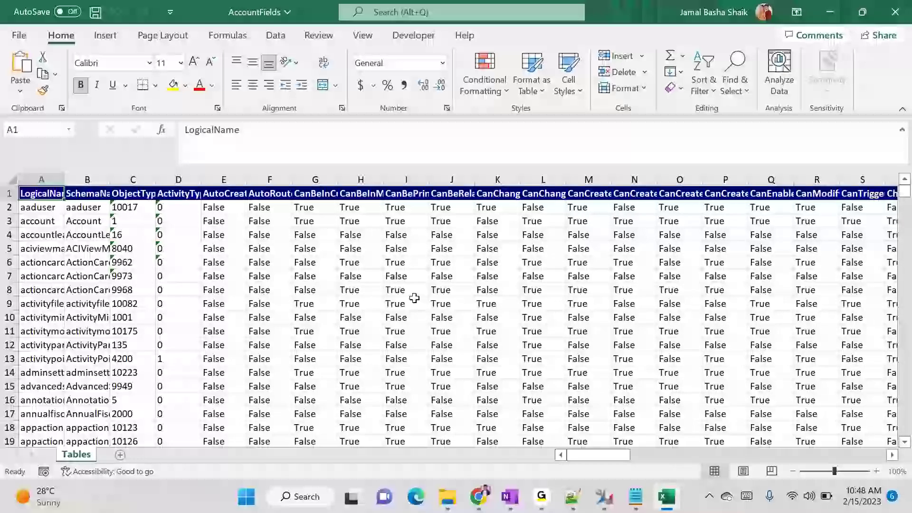
Examine the exported table metadata rows in the workbook, then close it.
left_click_drag(64, 180, 144, 180)
left_click(66, 211)
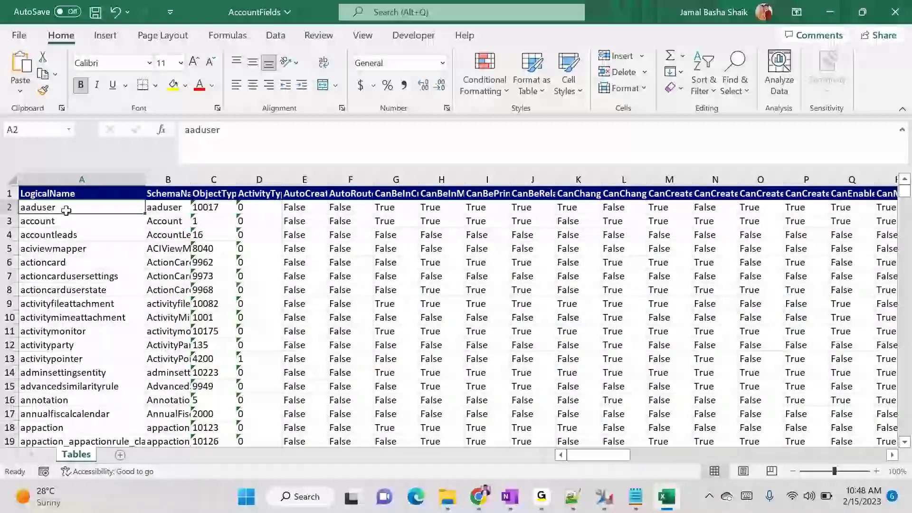
left_click(67, 220)
left_click(72, 234)
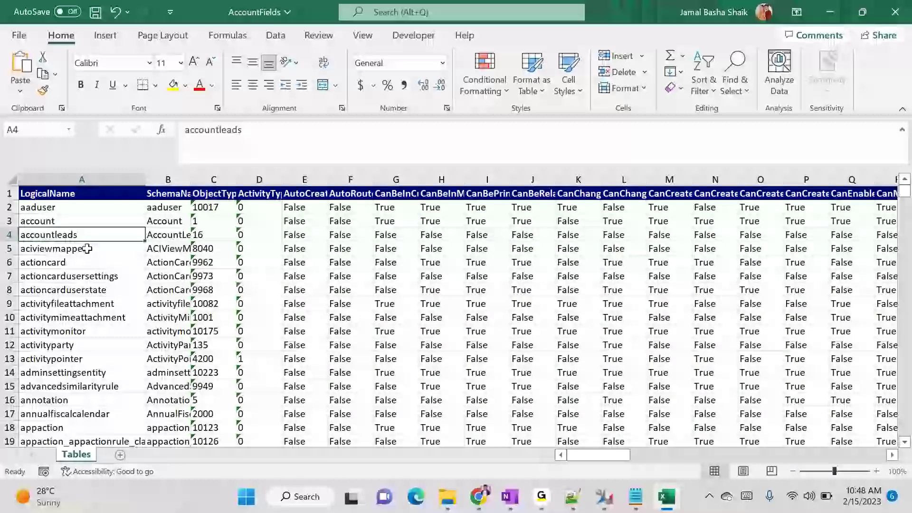
left_click(87, 248)
left_click(81, 263)
scroll(83, 244, "down", 4)
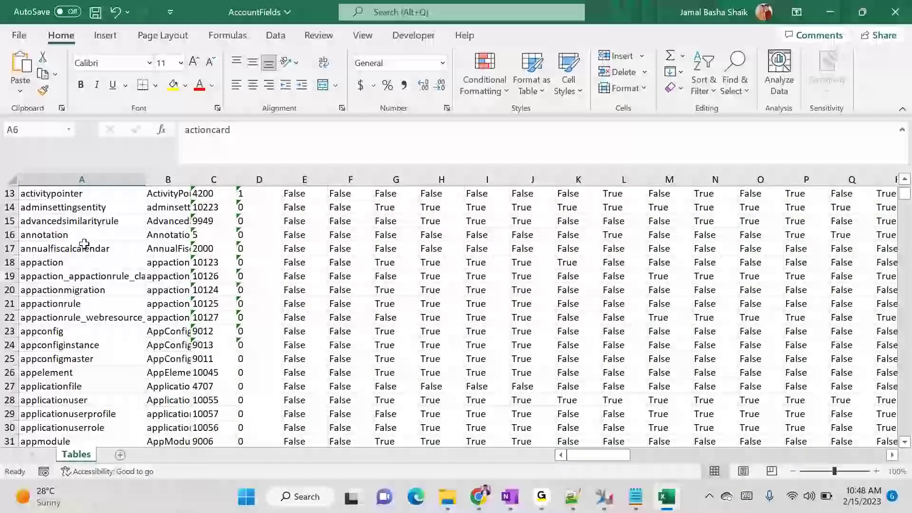
scroll(83, 279, "up", 4)
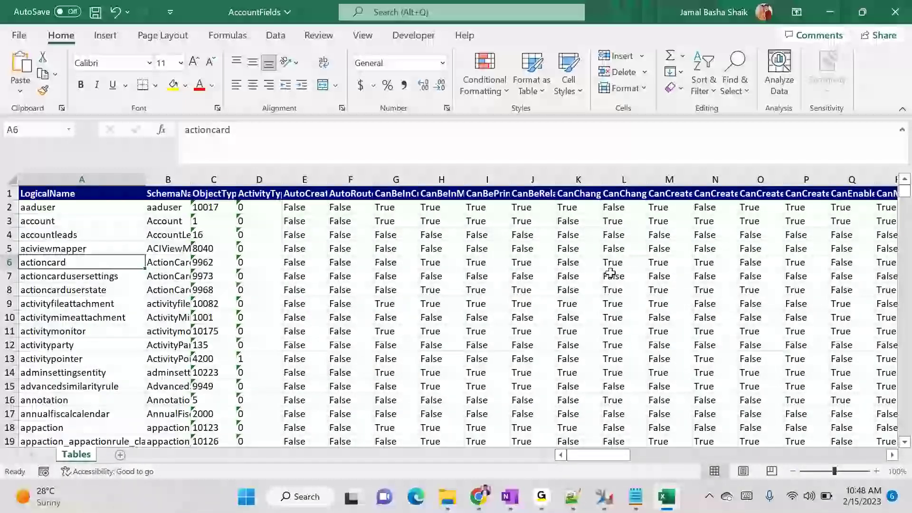
scroll(618, 323, "down", 12)
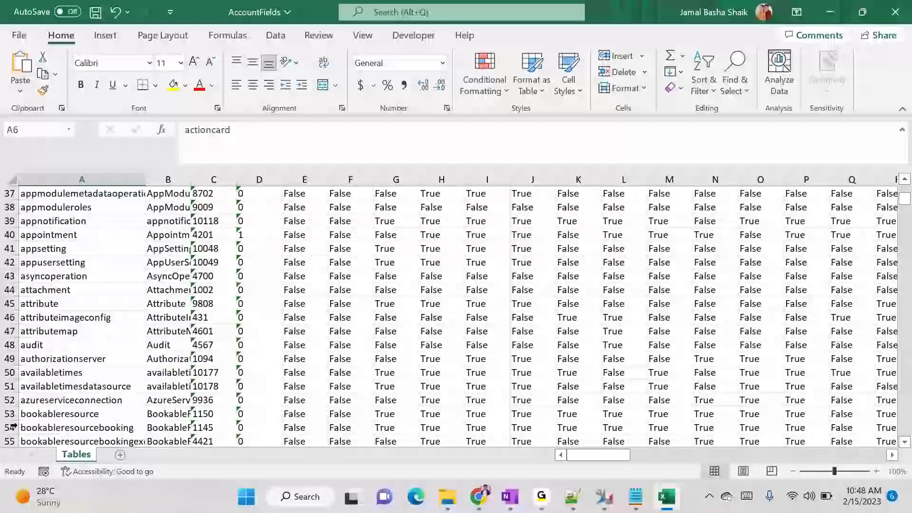
left_click(906, 9)
left_click(452, 262)
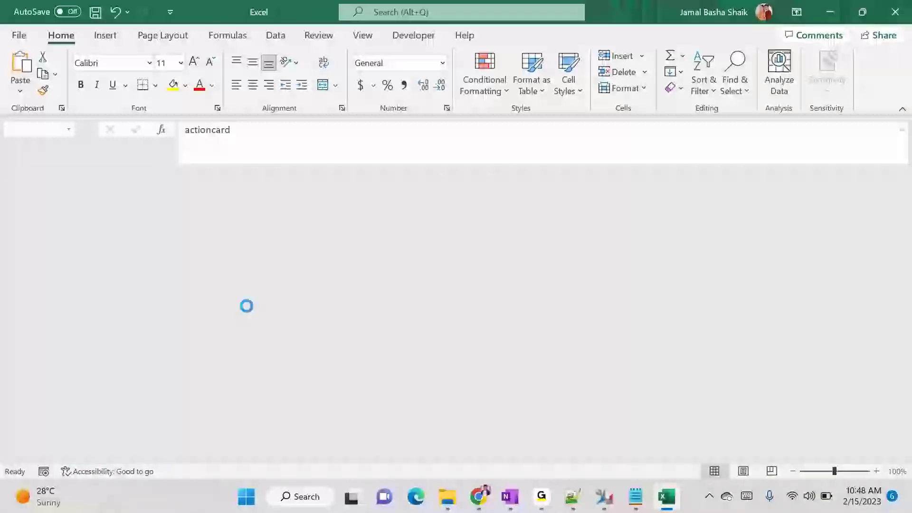
Select the account table and review the column display and order settings.
left_click(40, 127)
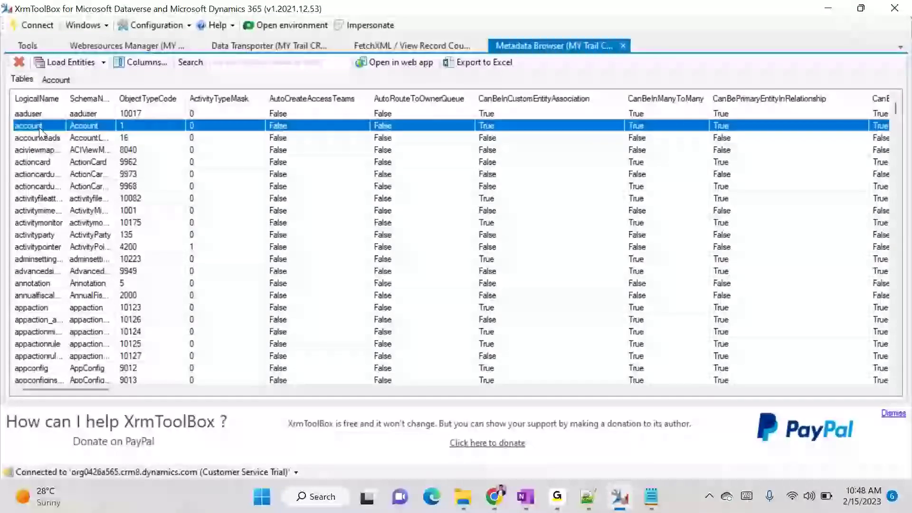
left_click(142, 62)
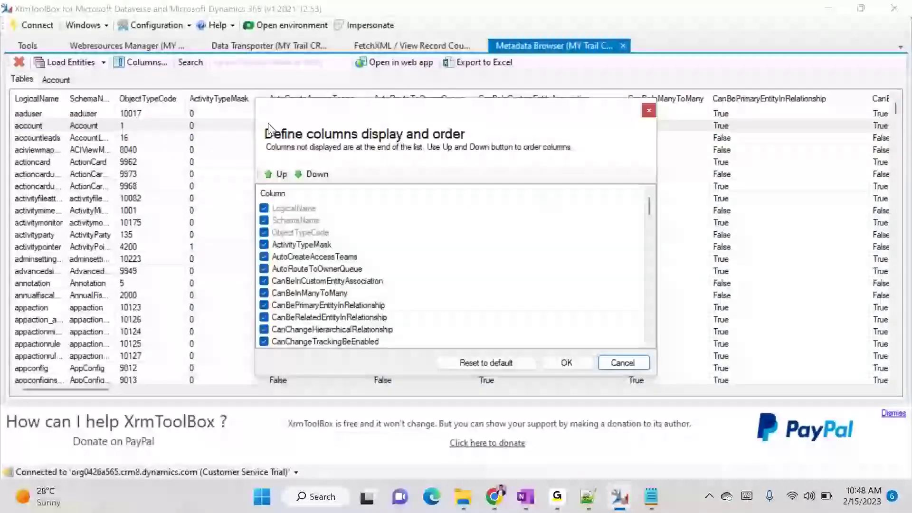
scroll(457, 298, "down", 4)
scroll(456, 298, "down", 4)
left_click(565, 362)
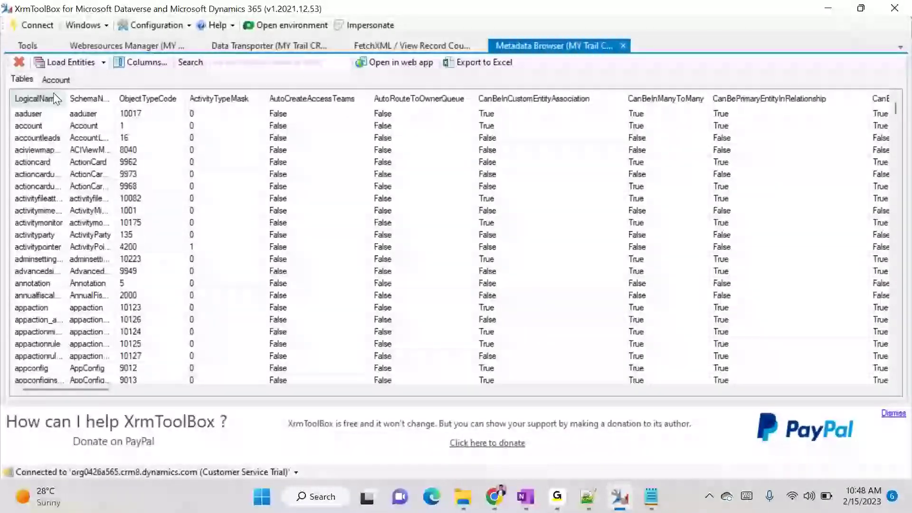
Open the Account table's metadata details and go back to the tables list.
left_click(54, 80)
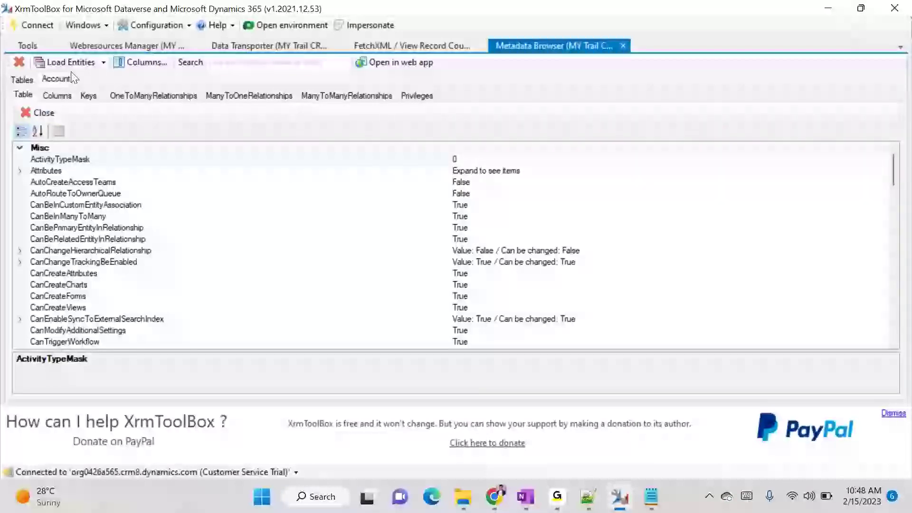
left_click(22, 80)
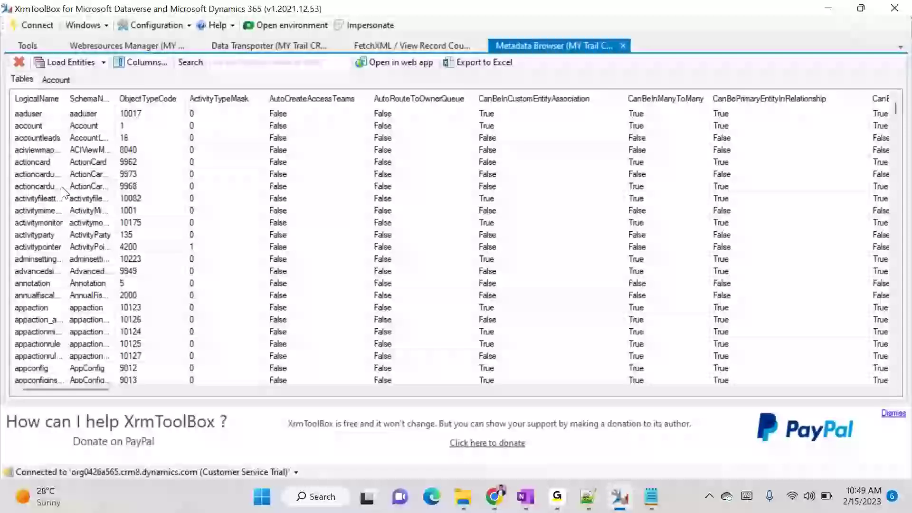
Reopen the AccountFields workbook from Downloads, widen the LogicalName column, and continue past the XrmToolBox error.
left_click(463, 497)
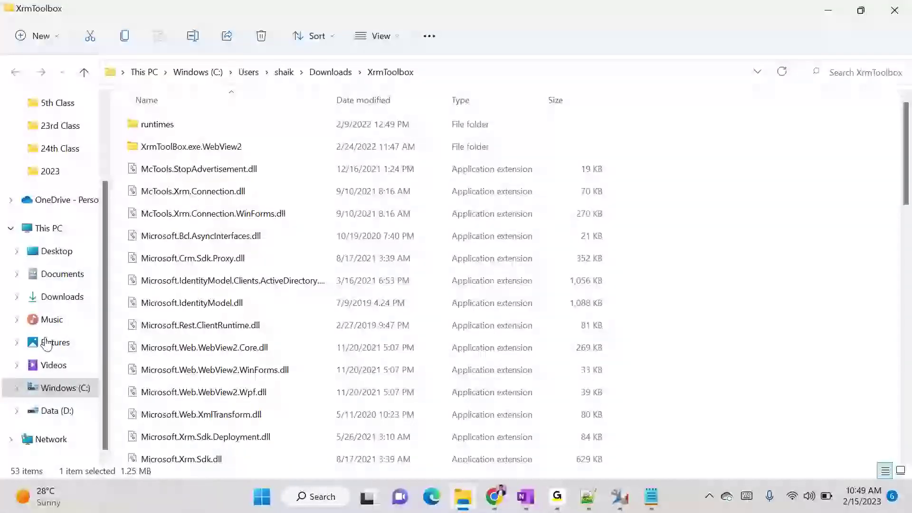
left_click(72, 298)
double_click(187, 141)
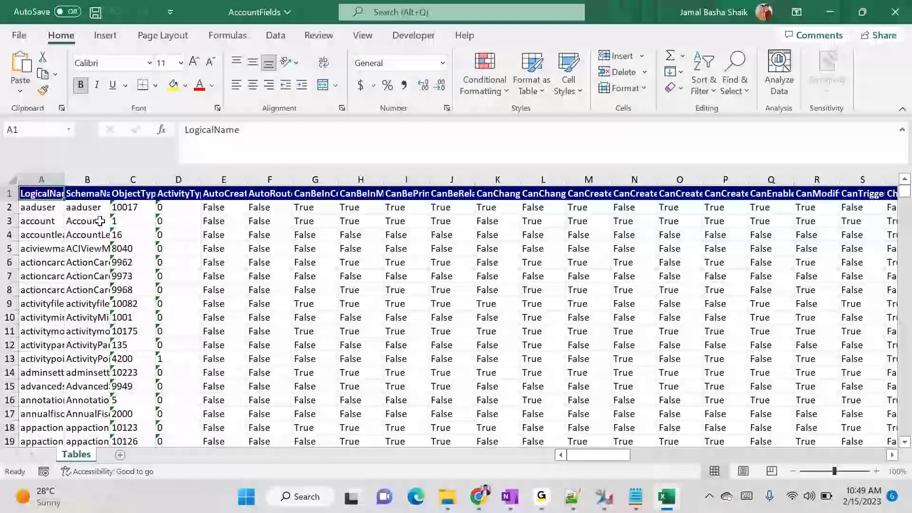
left_click_drag(65, 180, 311, 180)
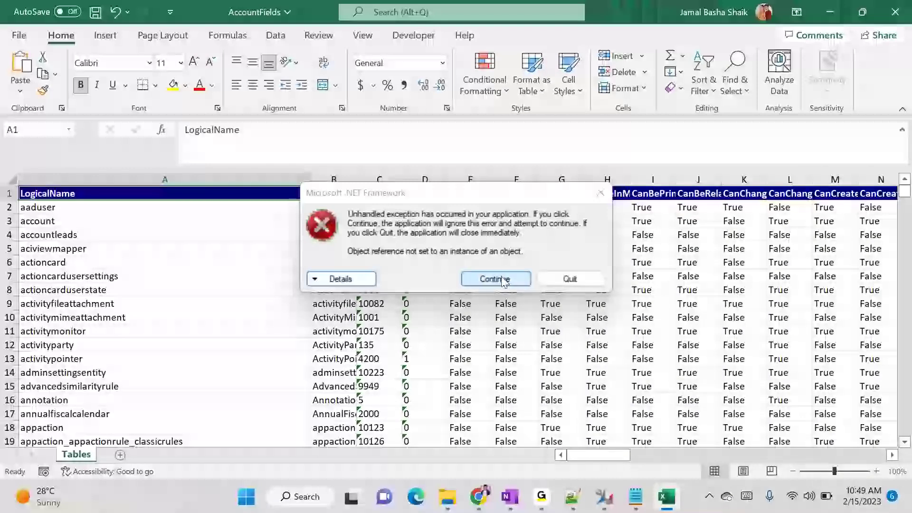
left_click(501, 280)
Scroll through the exported table rows to the end of the list and back to the top.
left_click_drag(904, 191, 900, 440)
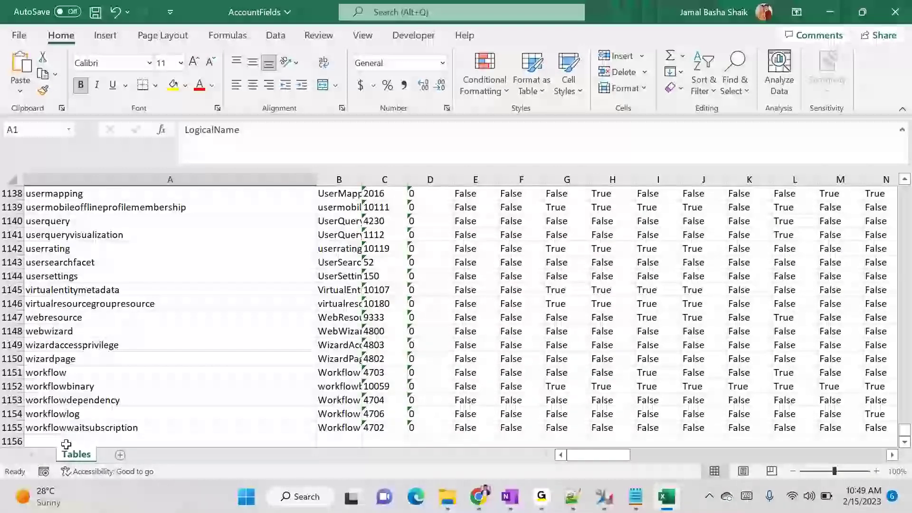
scroll(24, 428, "down", 1)
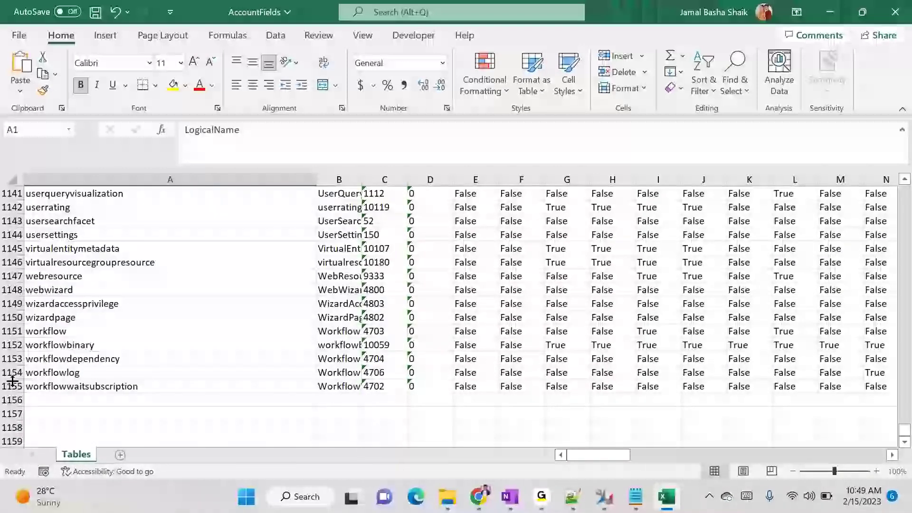
left_click(67, 388)
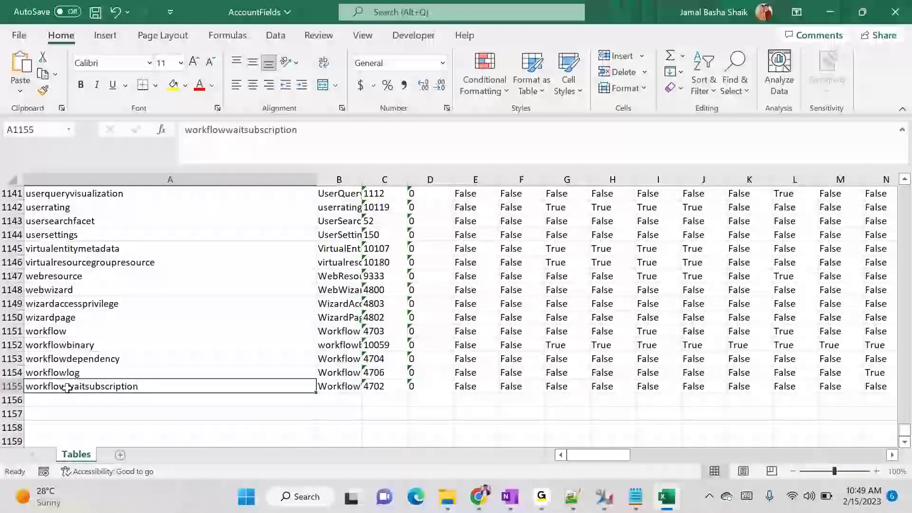
scroll(67, 389, "up", 16)
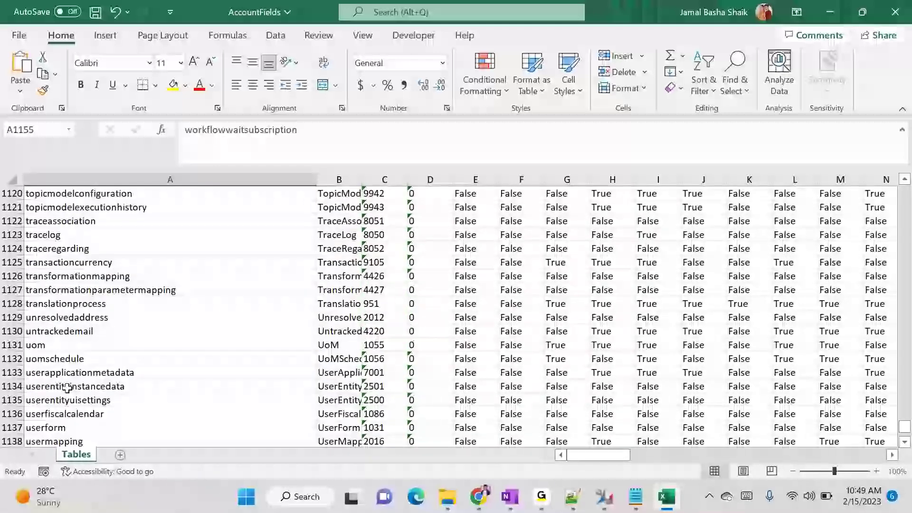
scroll(67, 388, "up", 19)
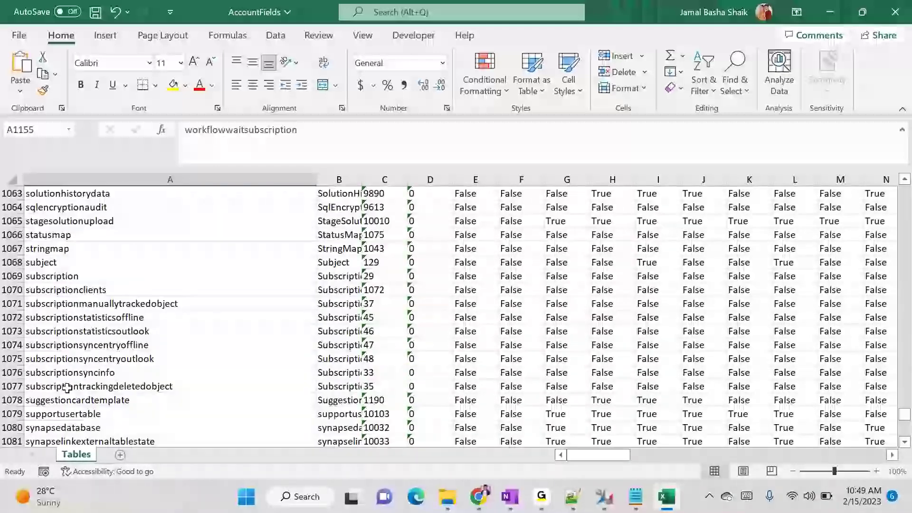
left_click(67, 371)
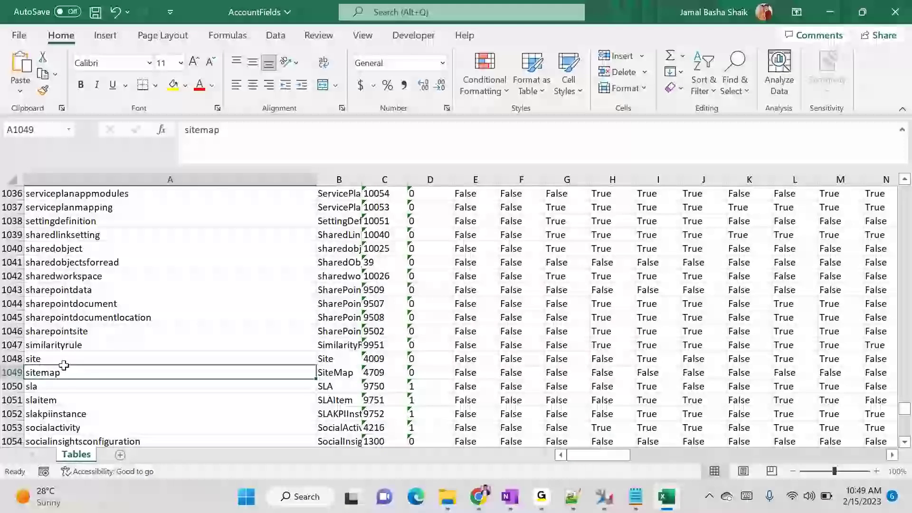
left_click_drag(909, 418, 910, 177)
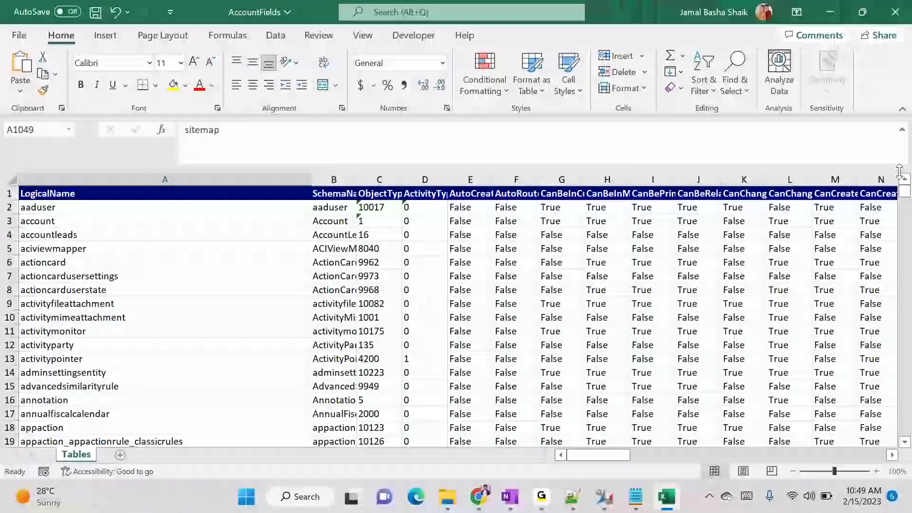
Widen the AutoCreateAccessTeams, AutoRouteToOwnerQueue, CanBeInCustomEntityAssociation and CanBeInManyToMany columns to fit their headers.
left_click_drag(495, 181, 583, 182)
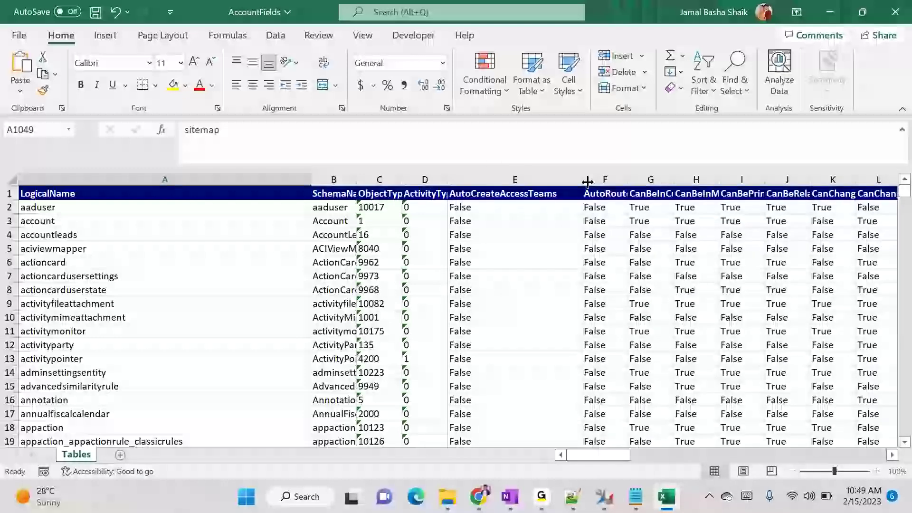
double_click(628, 180)
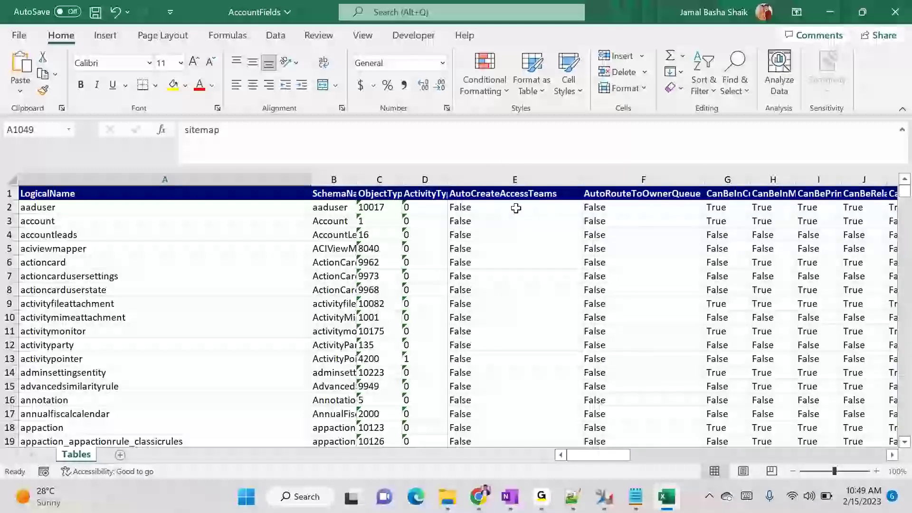
double_click(750, 180)
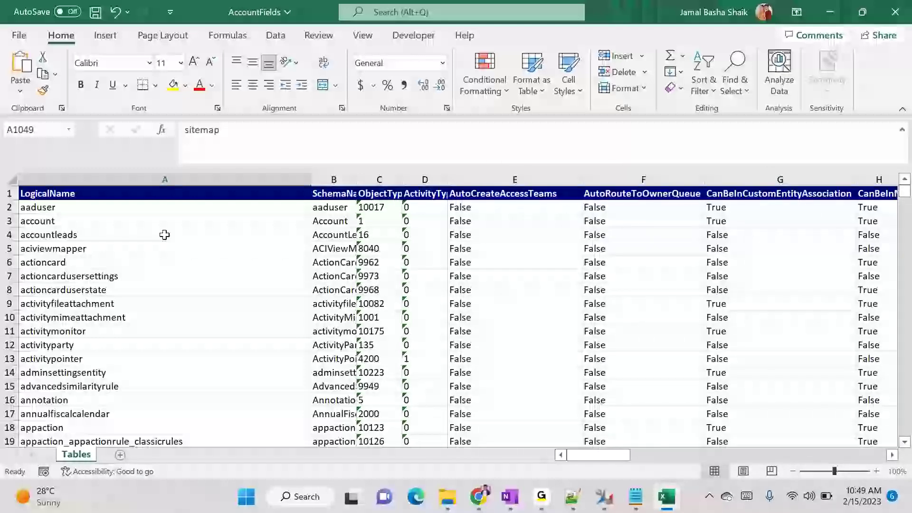
left_click_drag(586, 456, 603, 464)
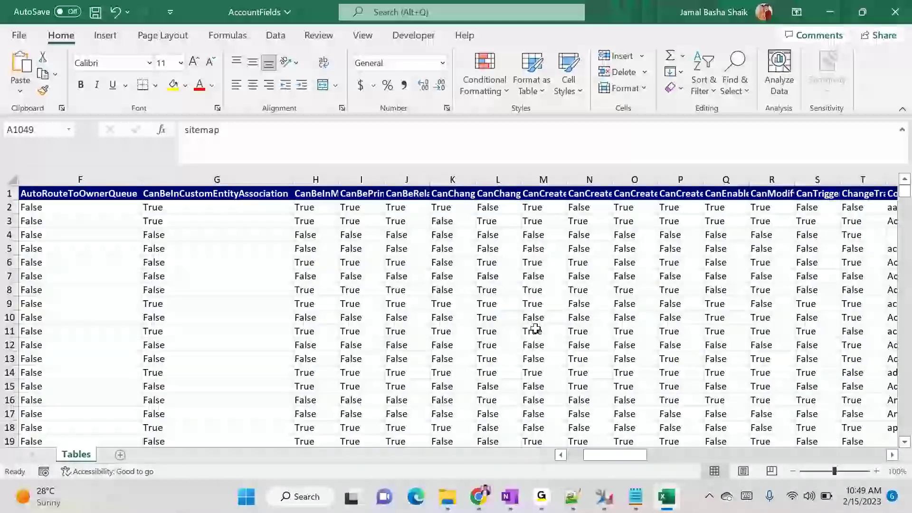
left_click_drag(338, 180, 385, 179)
left_click(340, 207)
left_click(410, 207)
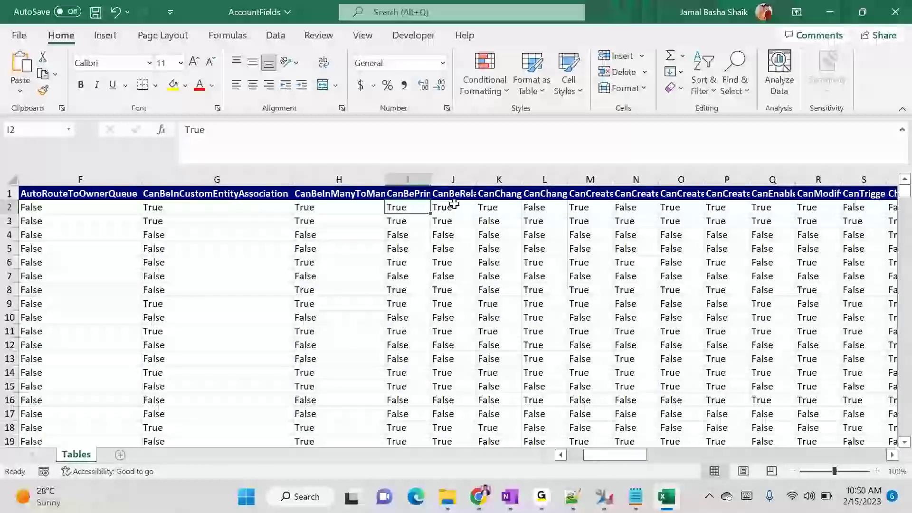
Step across the header row to read each exported metadata property name.
left_click(775, 197)
left_click(818, 195)
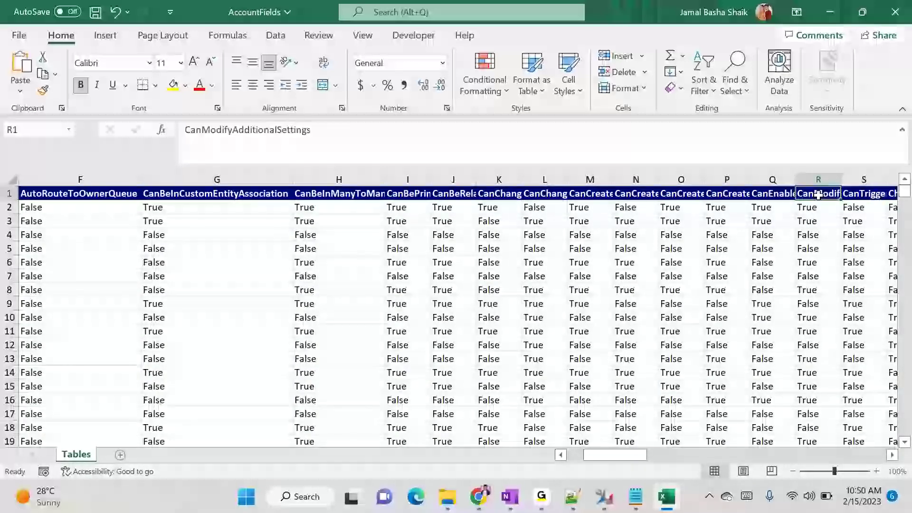
left_click(862, 196)
key("Right")
key("Right")
key("Right")
key("Right")
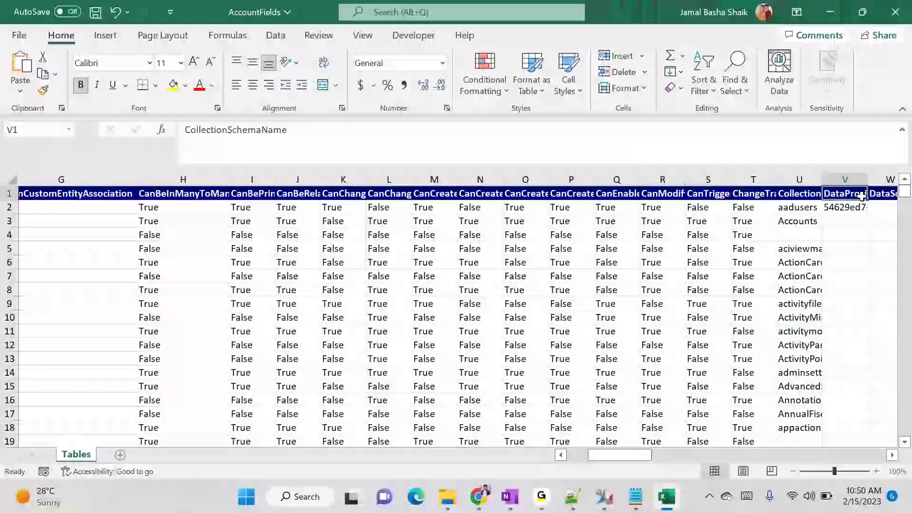
key("Left")
key("Left")
key("Right")
key("Right")
key("Right")
key("Right")
key("Right")
key("Right")
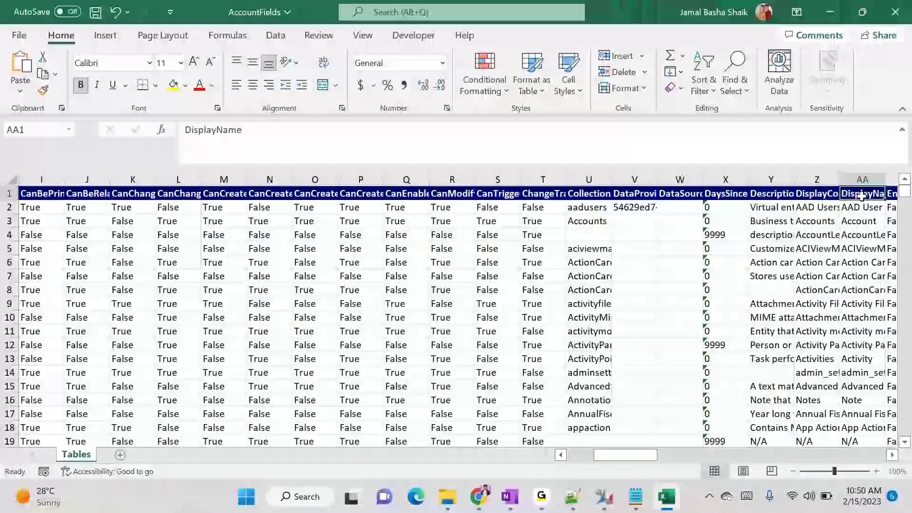
key("Left")
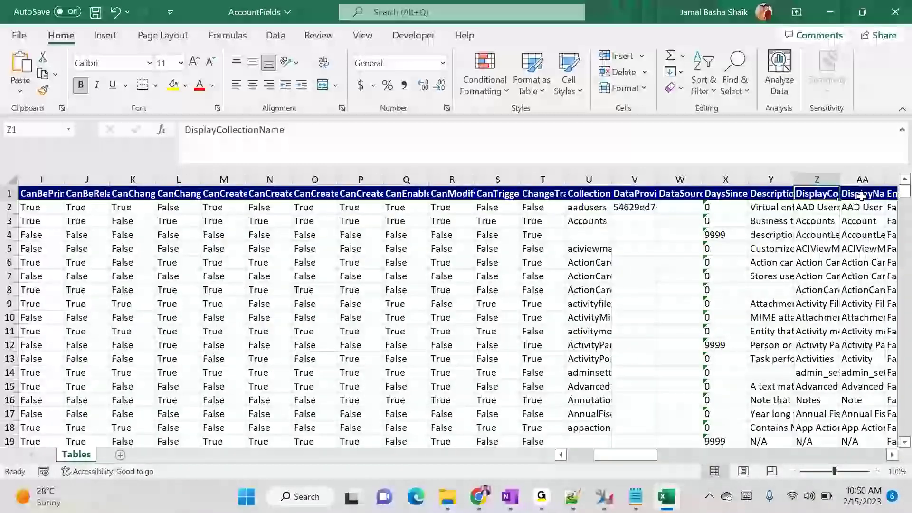
key("Right")
key("Right")
key("Right")
key("Right")
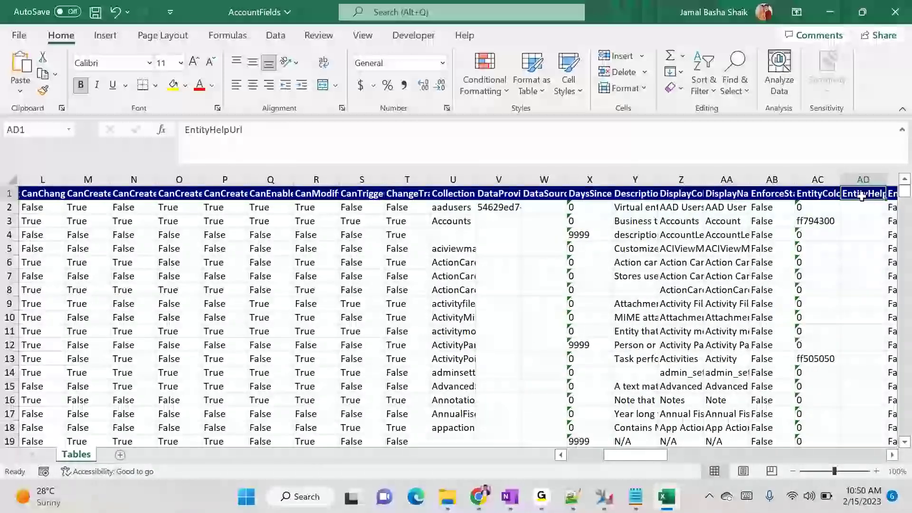
key("Right")
key("Right")
key("Right")
key("Right")
key("Right")
key("Right")
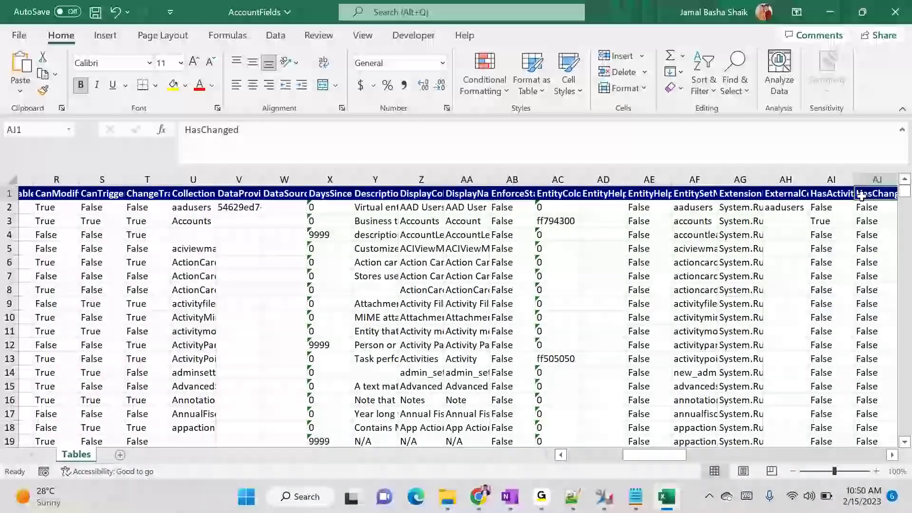
key("Right")
key("Right")
key("Right")
key("Right")
key("Right")
key("Right")
key("Right")
key("Right")
key("Right")
key("Right")
key("Right")
key("Left")
key("Left")
key("Left")
key("Left")
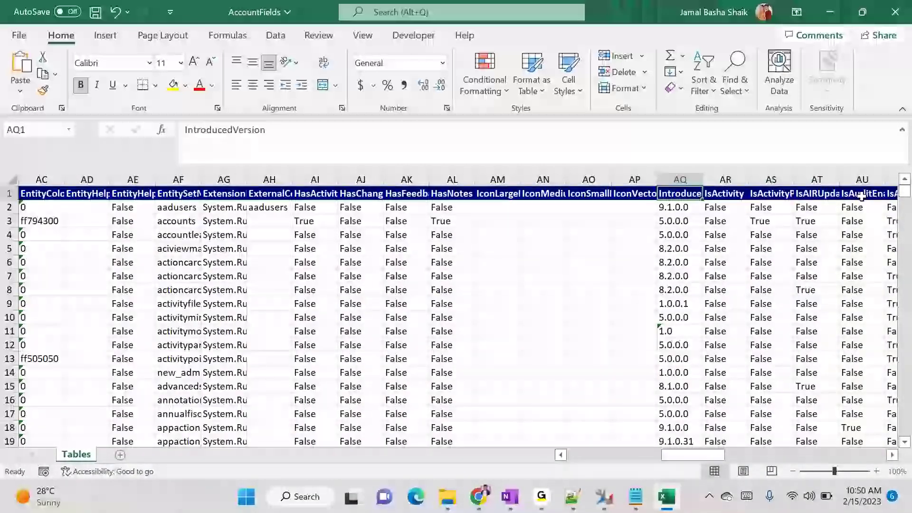
key("Right")
key("Right")
key("Right")
key("Right")
key("Right")
key("Right")
key("Right")
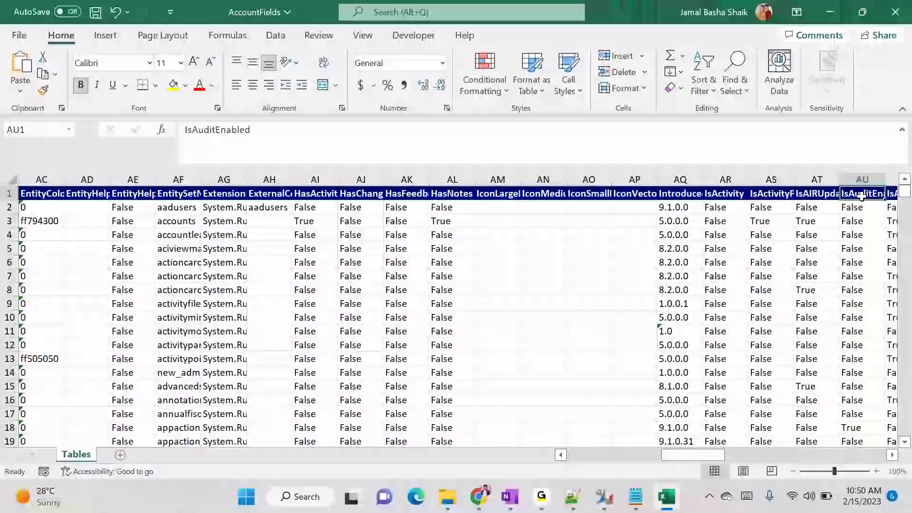
key("Right")
key("Right")
key("Right")
key("Right")
key("Right")
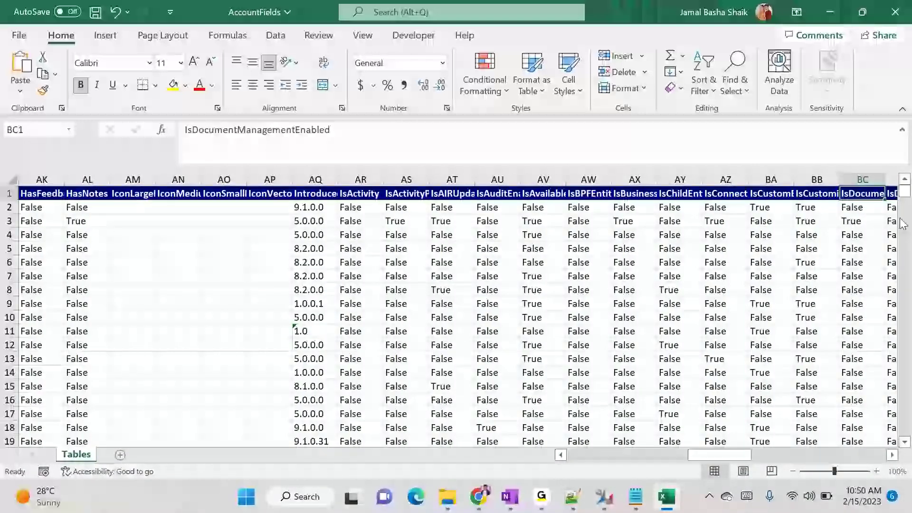
mouse_move(479, 497)
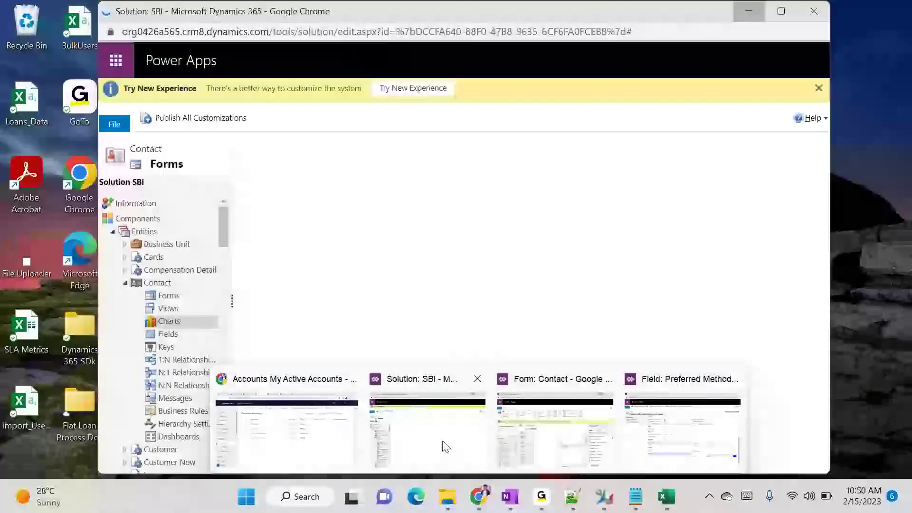
left_click(428, 430)
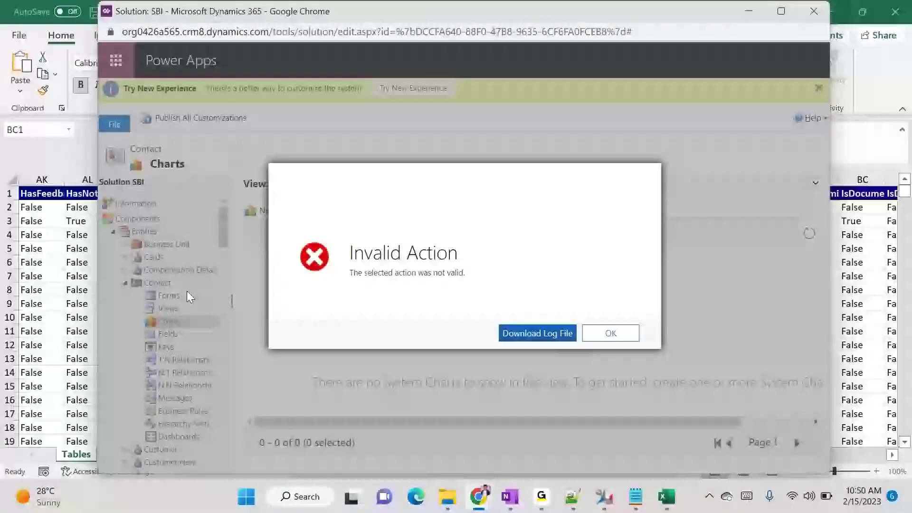
left_click(611, 333)
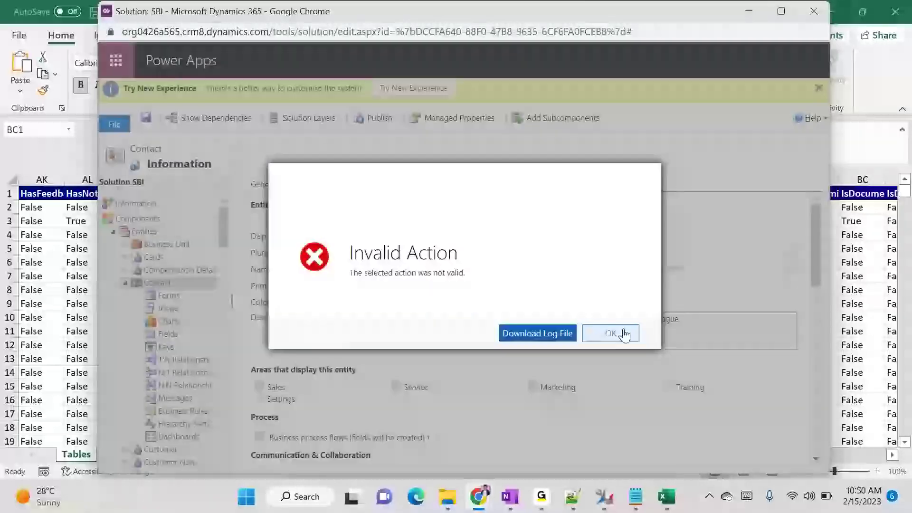
left_click(623, 332)
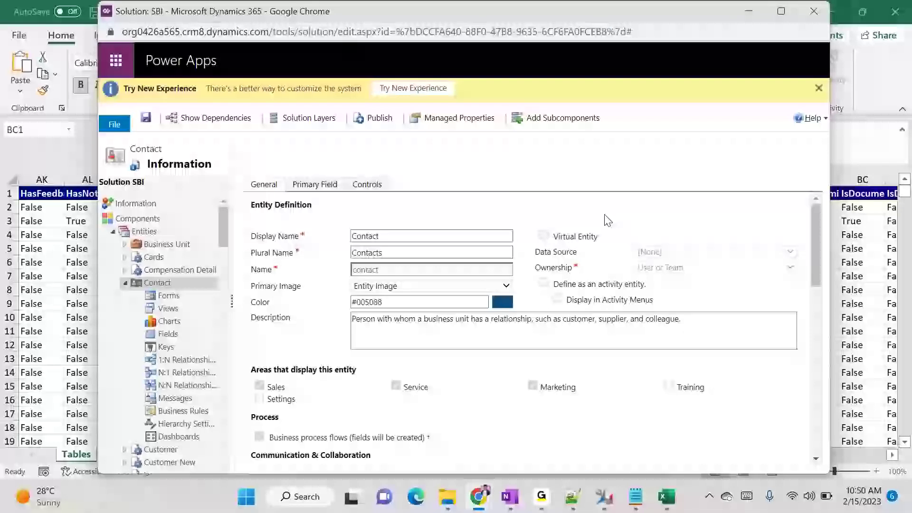
left_click(749, 11)
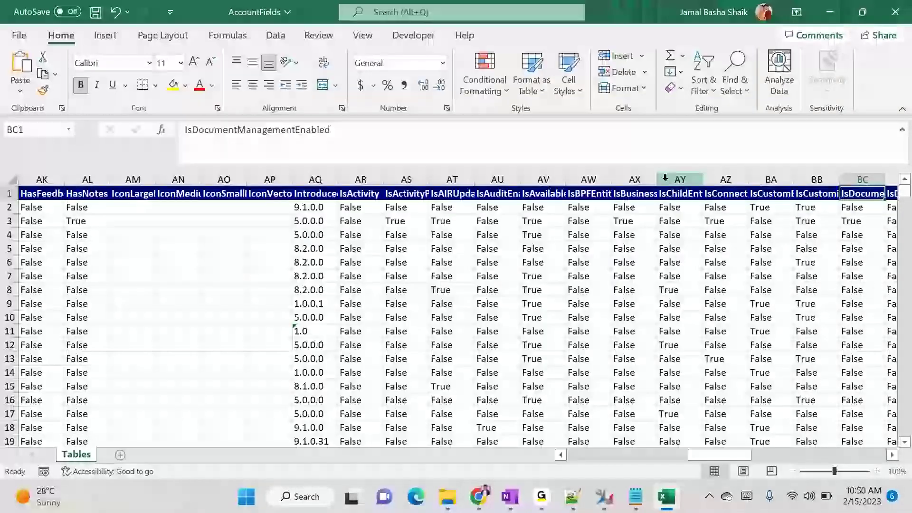
Move back along the header row from HasNotes to the DataSourceId column.
left_click(84, 192)
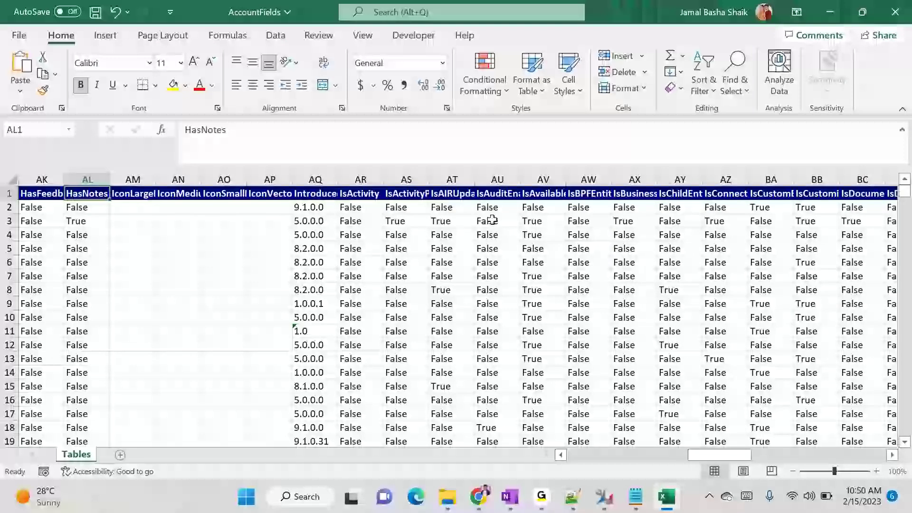
key("Left")
key("Left")
key("Left")
key("Left")
key("Left")
key("Left")
key("Left")
key("Left")
key("Left")
key("Left")
key("Left")
key("Left")
key("Left")
key("Left")
key("Left")
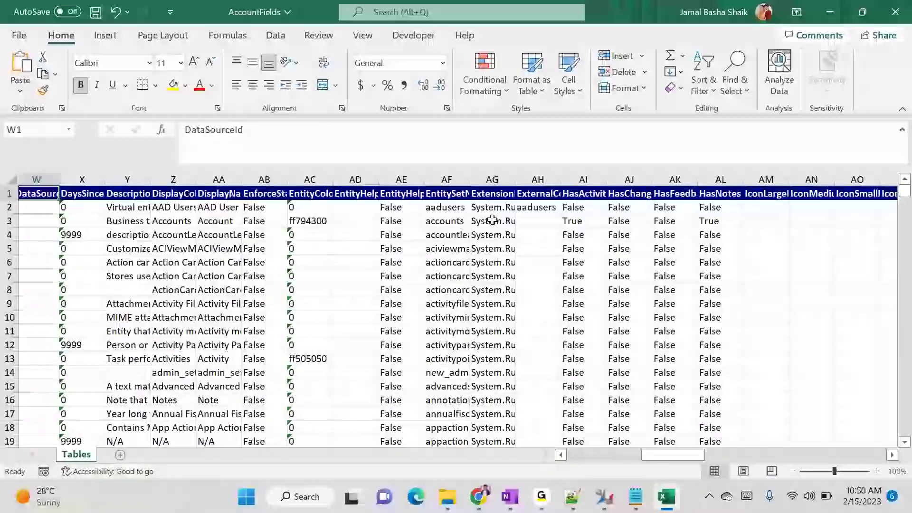
key("Left")
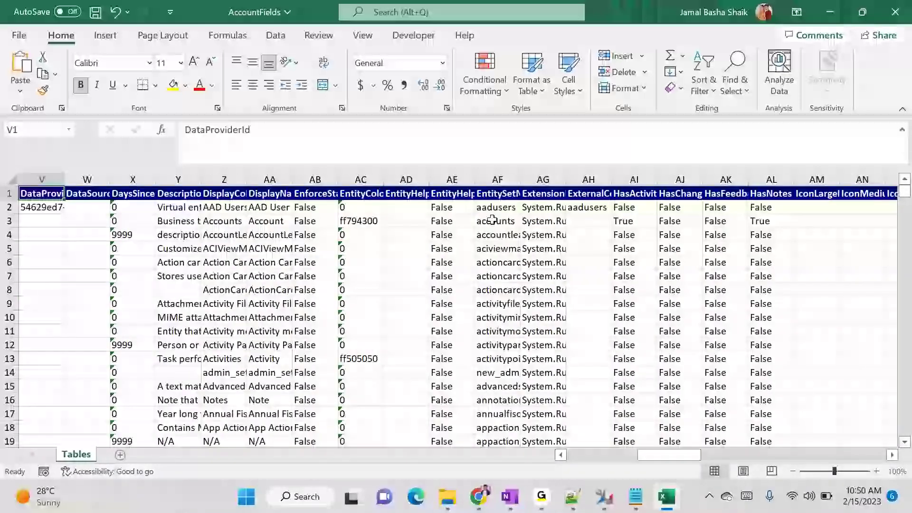
left_click(91, 193)
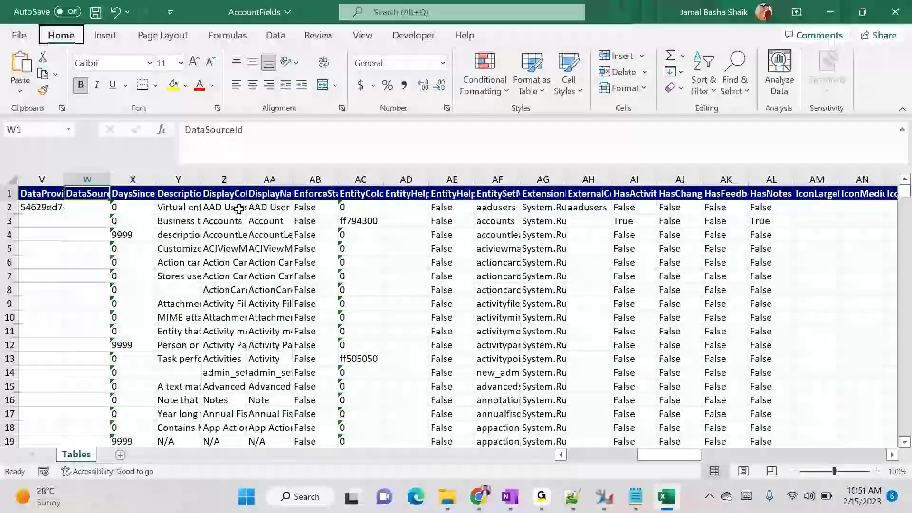
Compare the exported DisplayName column with the Contact entity definition in the Dynamics 365 solution editor.
left_click(228, 194)
left_click(264, 194)
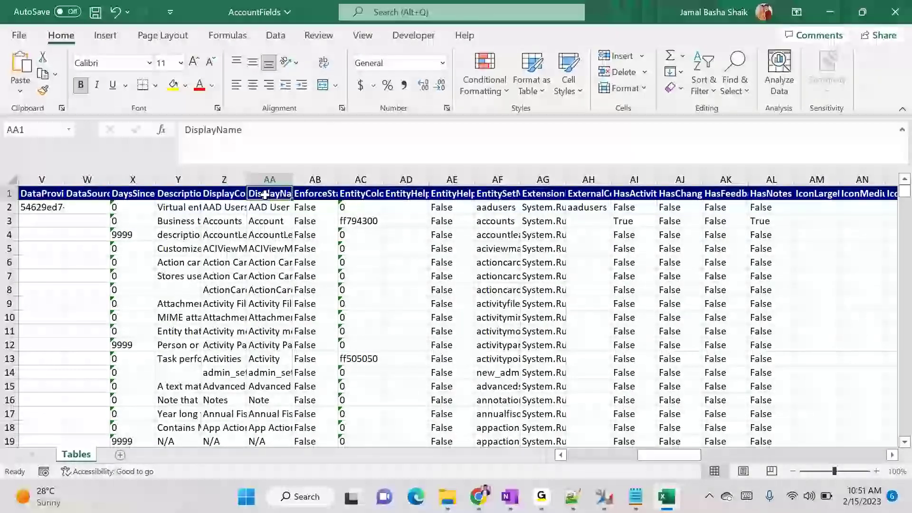
key("alt+Tab")
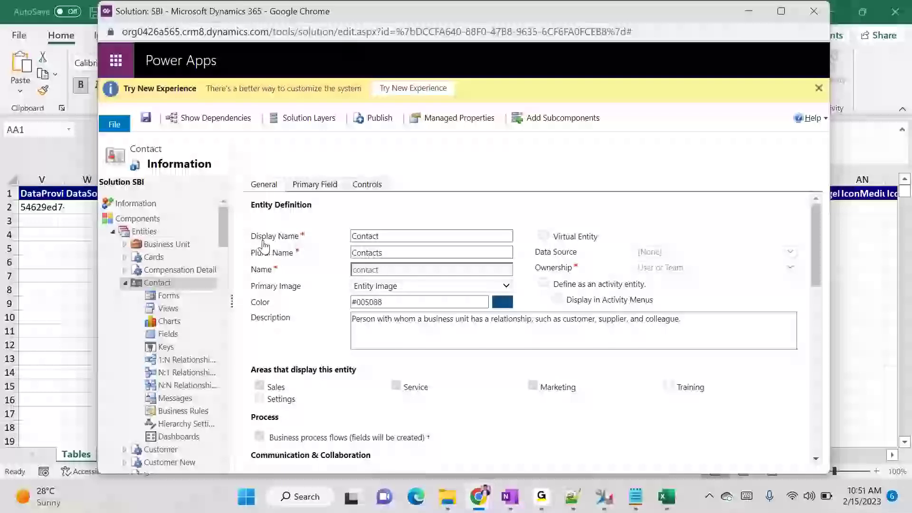
key("alt+Tab")
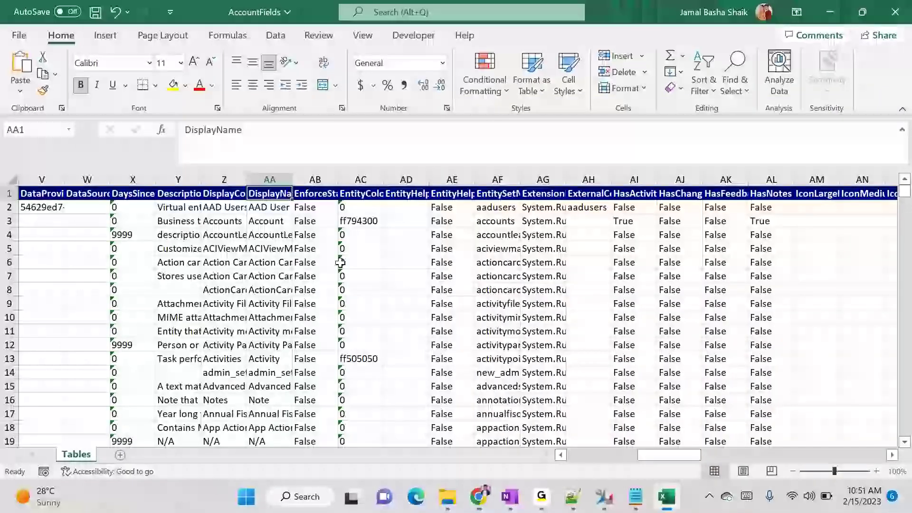
key("alt+Tab")
key("alt+Tab")
Widen the LogicalCollectionName, OwnershipType and PrimaryIdAttribute columns at the end of the exported table to fit their contents.
left_click(714, 452)
left_click_drag(714, 452, 805, 456)
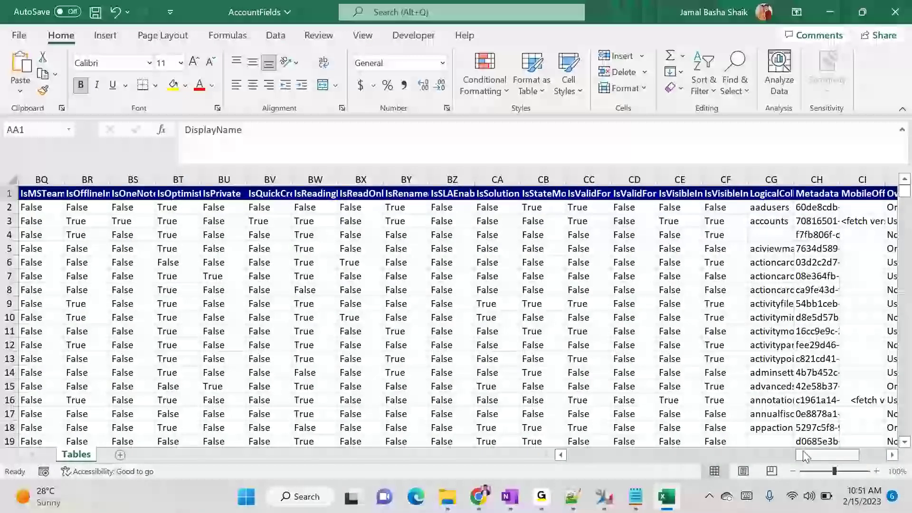
left_click(893, 455)
left_click(893, 455)
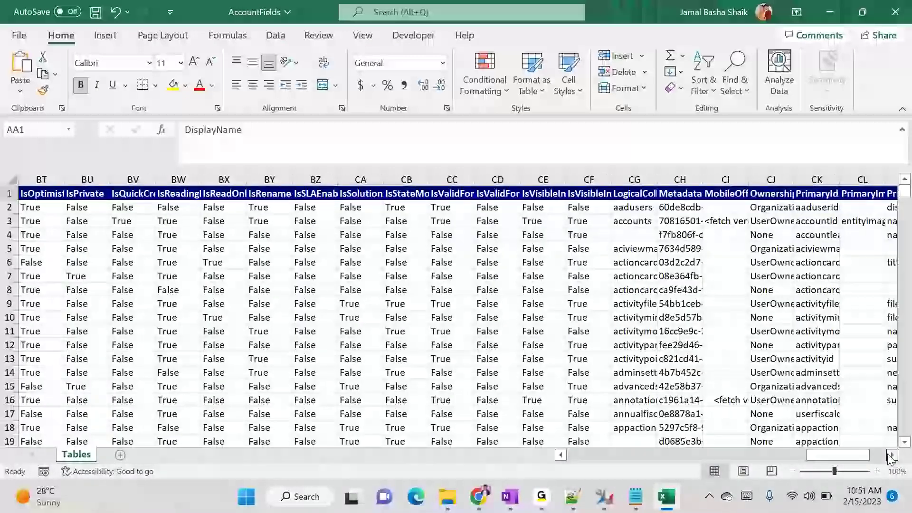
left_click_drag(892, 456, 892, 455)
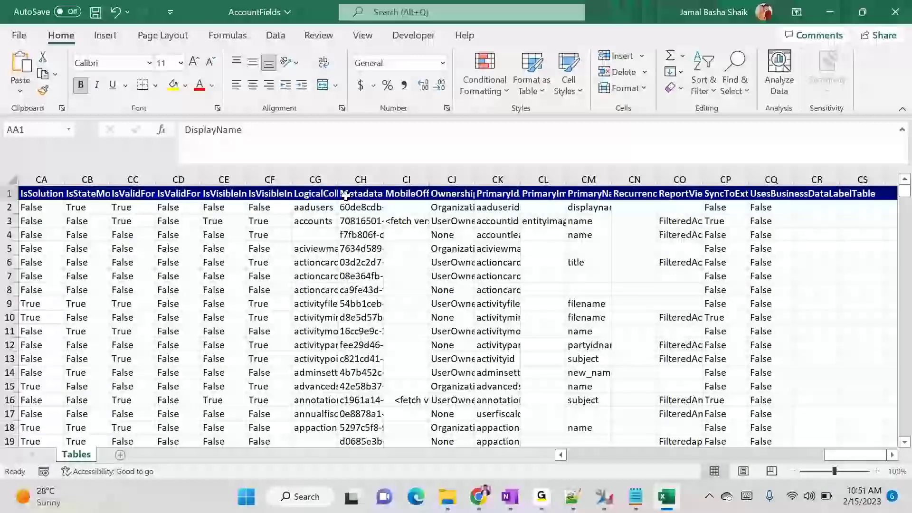
left_click_drag(338, 180, 380, 179)
left_click(334, 207)
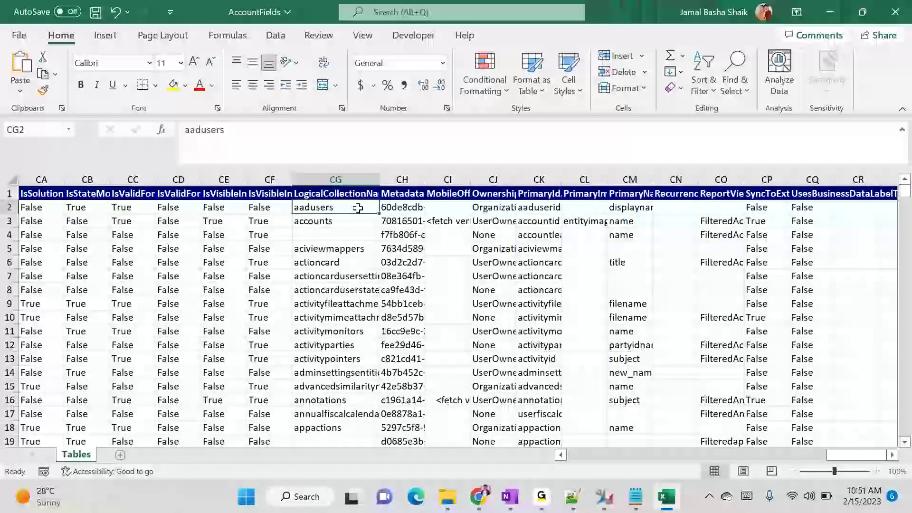
left_click_drag(517, 180, 564, 179)
left_click(546, 209)
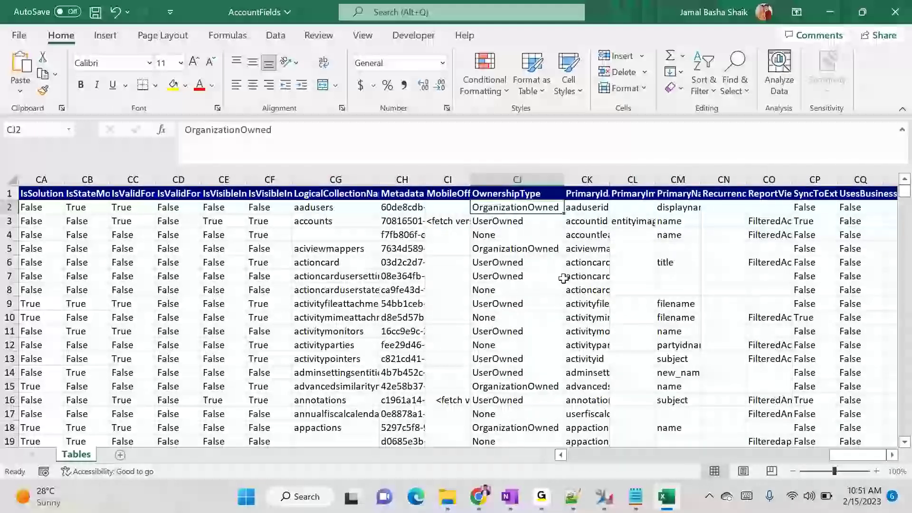
key("alt+Tab")
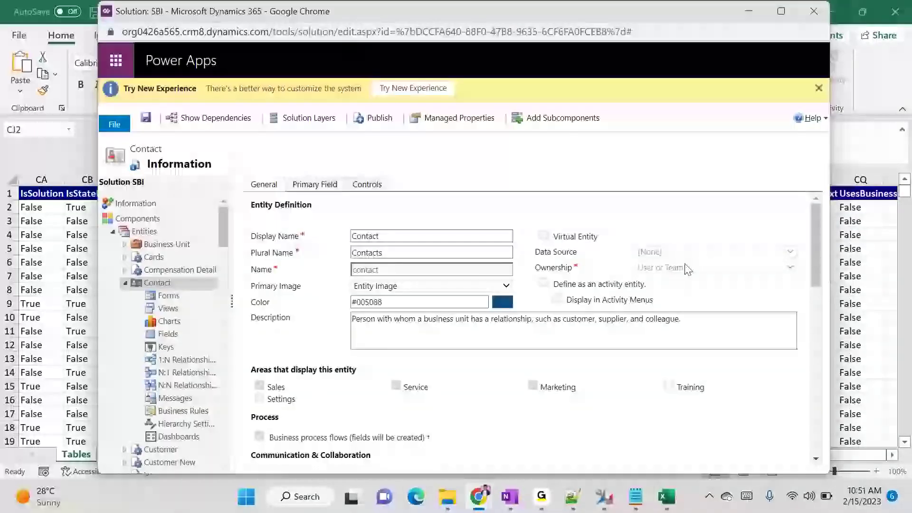
key("alt+Tab")
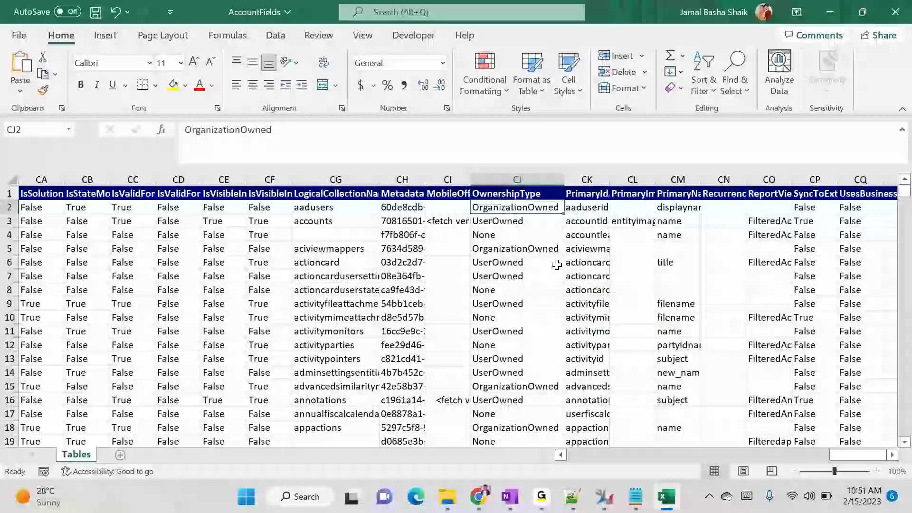
left_click_drag(610, 179, 650, 180)
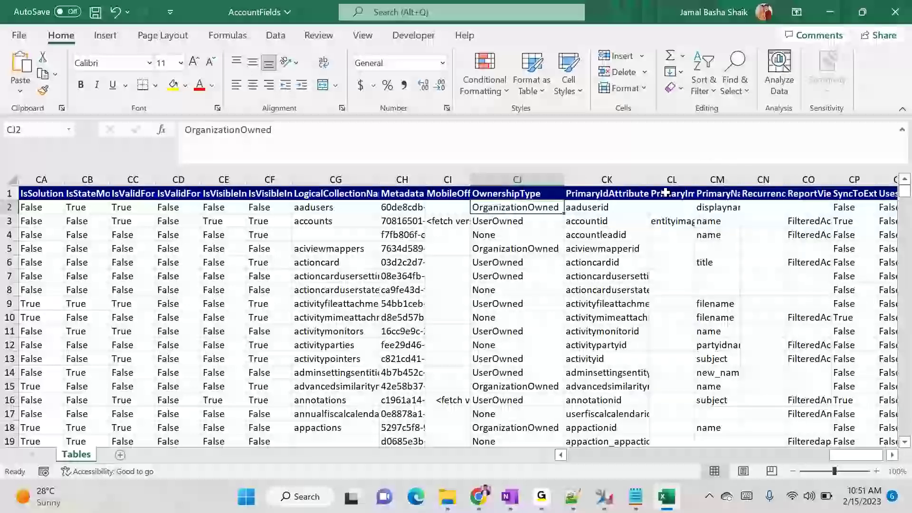
Review the Communication & Collaboration options of the Contact entity in the solution editor.
left_click(893, 454)
left_click(893, 454)
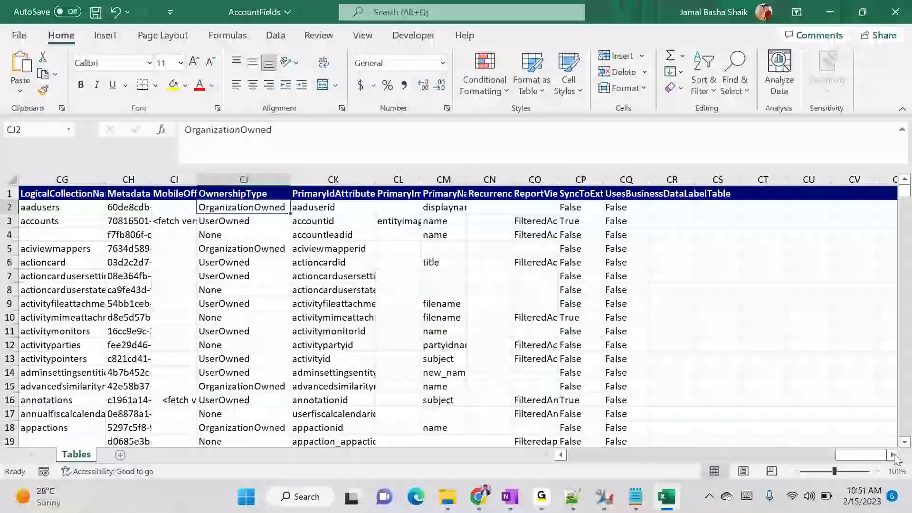
left_click_drag(868, 456, 849, 447)
key("alt+Tab")
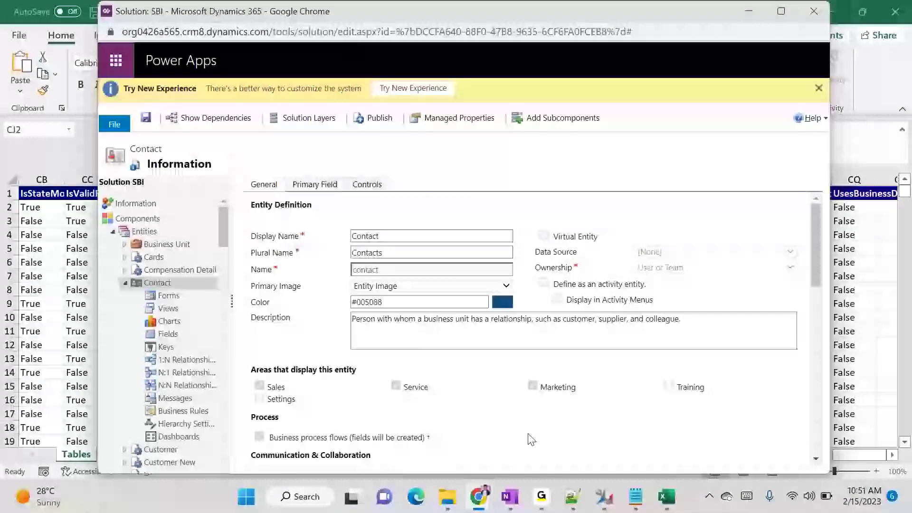
scroll(531, 440, "down", 4)
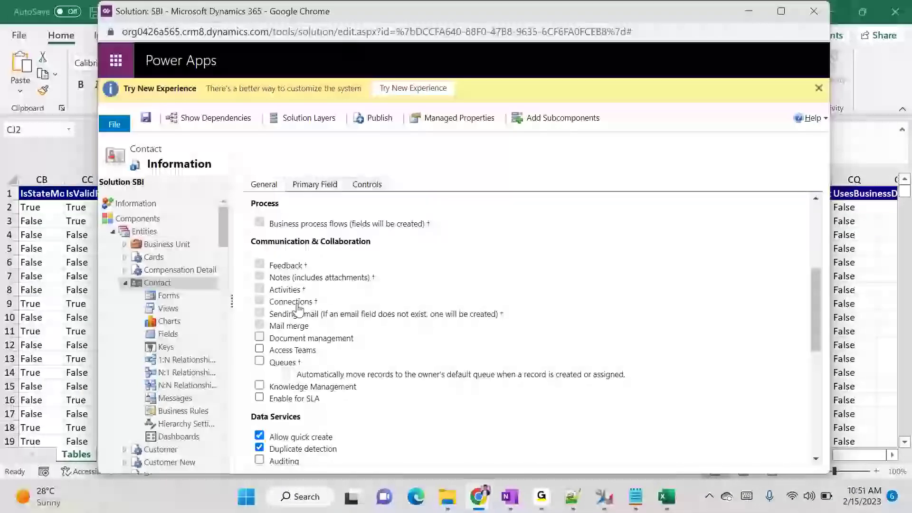
key("alt+Tab")
Compare the exported AutoCreateAccessTeams column with the Contact entity's Access Teams setting.
left_click(632, 455)
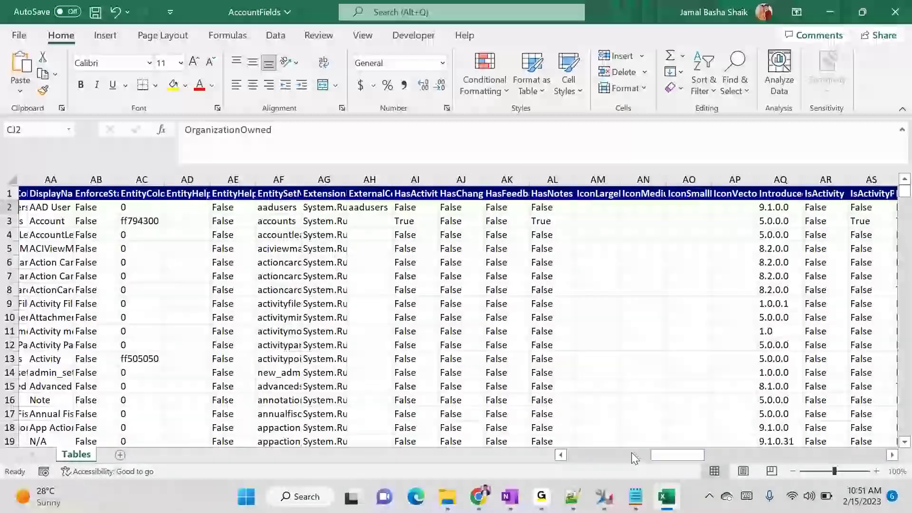
left_click(631, 455)
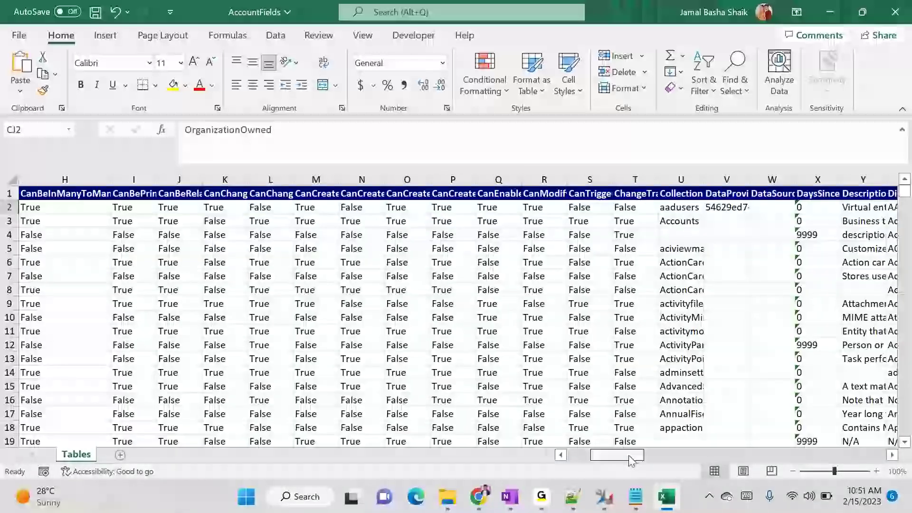
left_click_drag(614, 457, 586, 453)
left_click(516, 197)
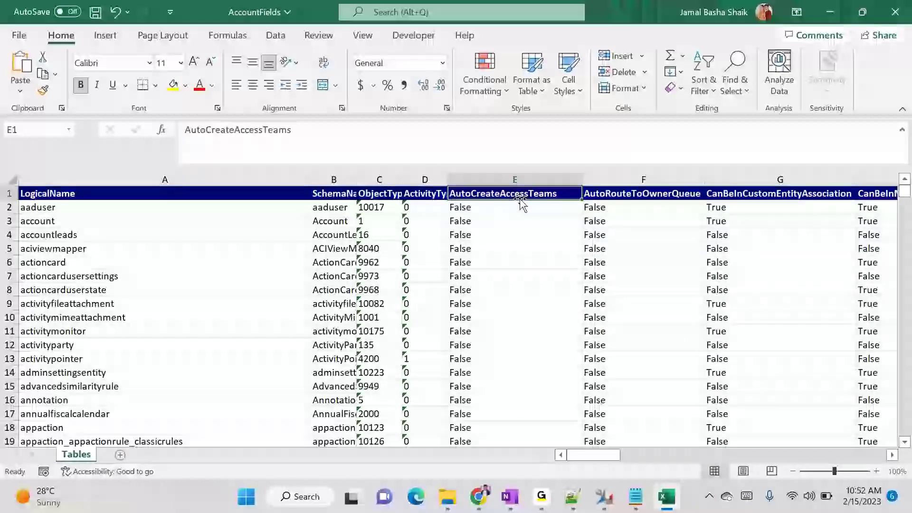
key("alt+Tab")
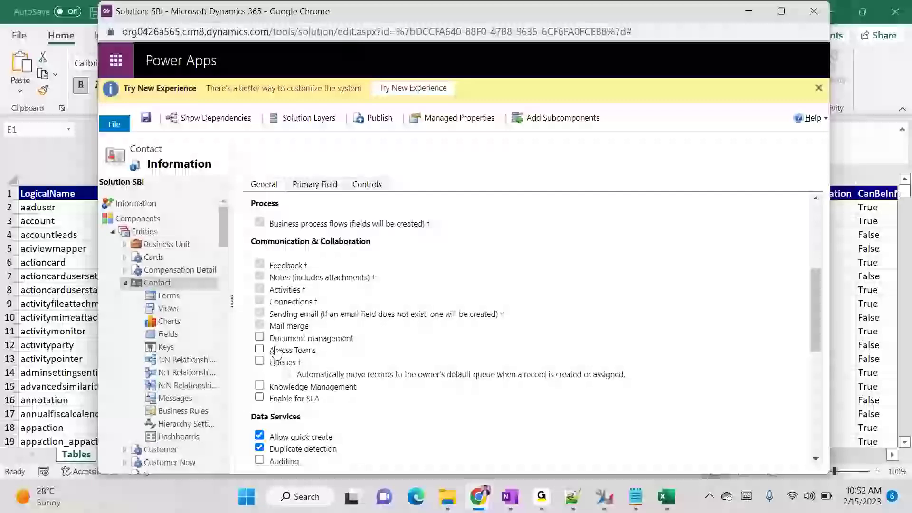
key("alt+Tab")
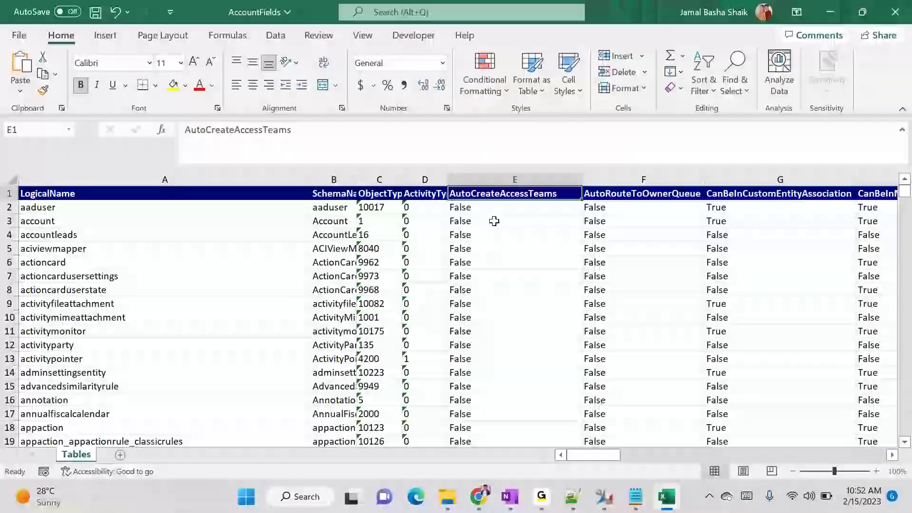
key("alt+Tab")
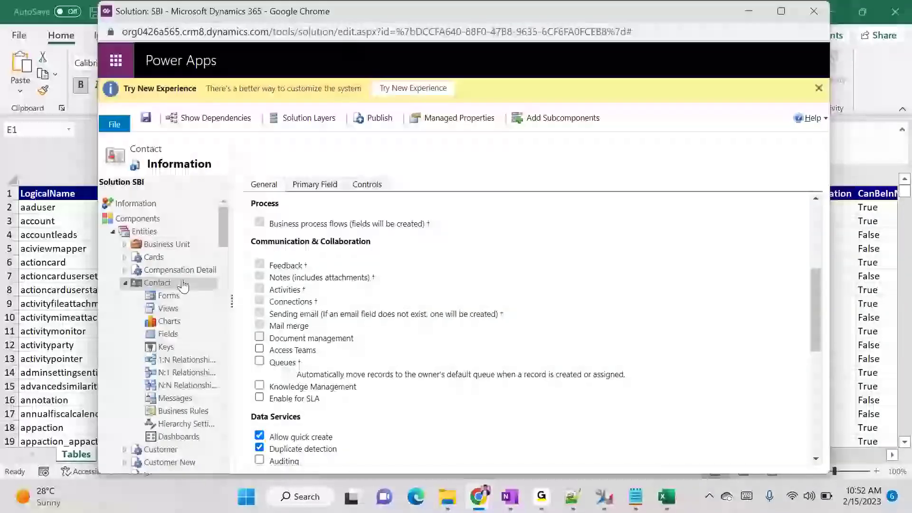
key("alt+Tab")
Locate the contact row in the exported table and inspect its ObjectTypeCode and AutoCreateAccessTeams values.
scroll(127, 285, "down", 20)
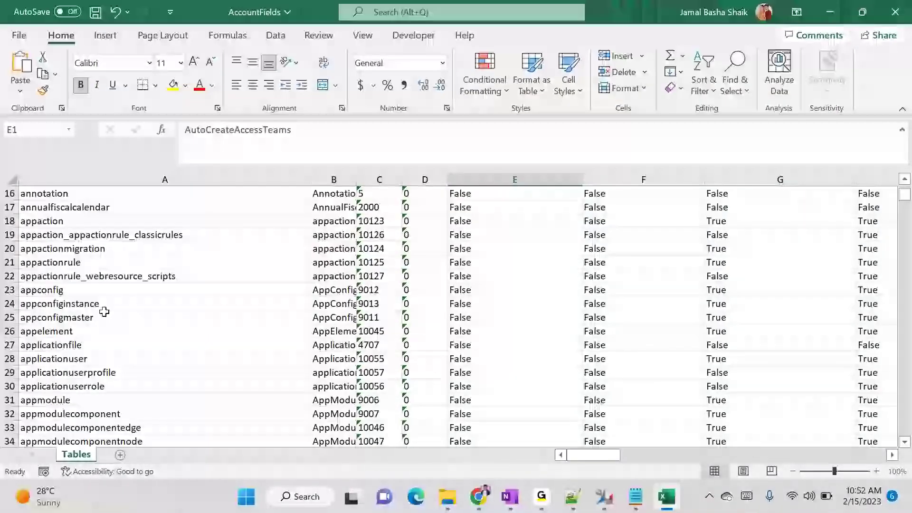
scroll(103, 342, "down", 15)
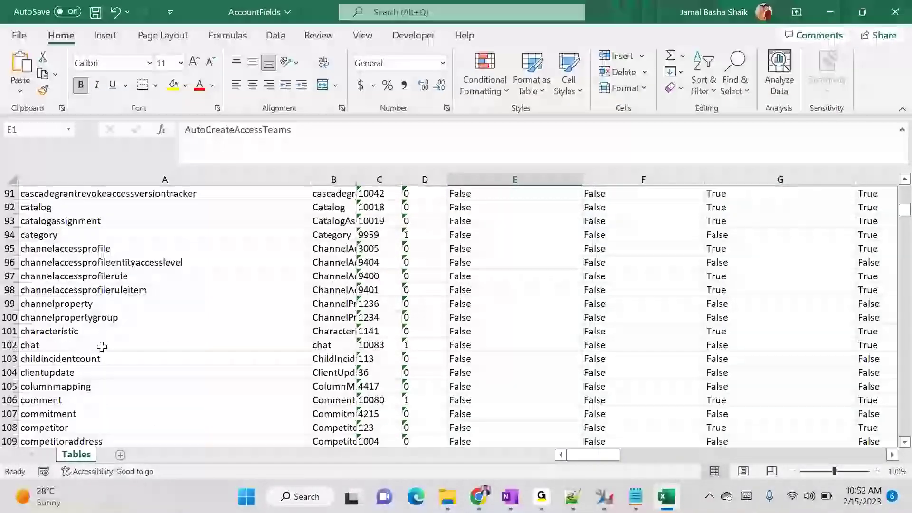
scroll(104, 349, "down", 3)
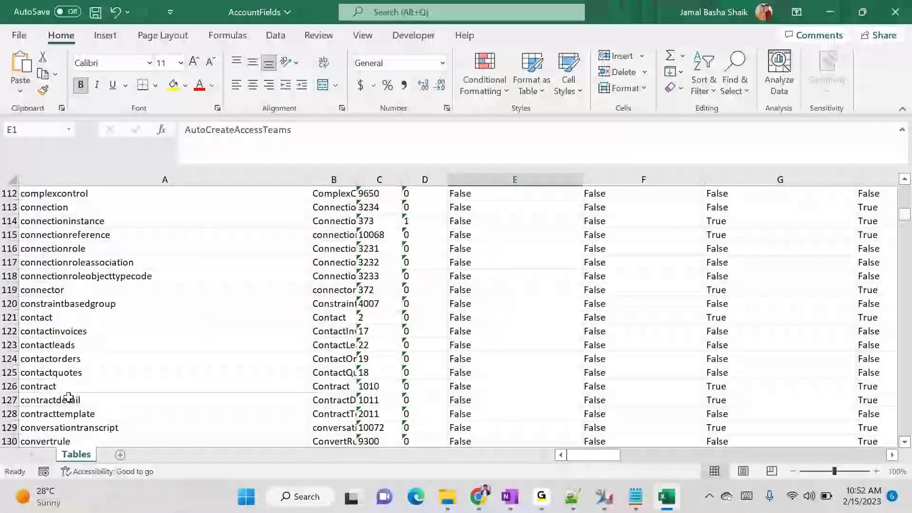
left_click(56, 316)
left_click(379, 318)
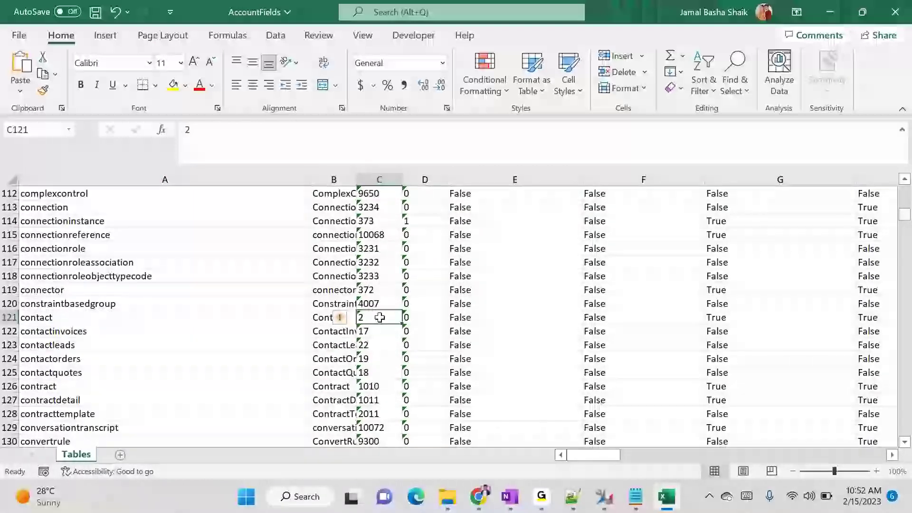
left_click(465, 317)
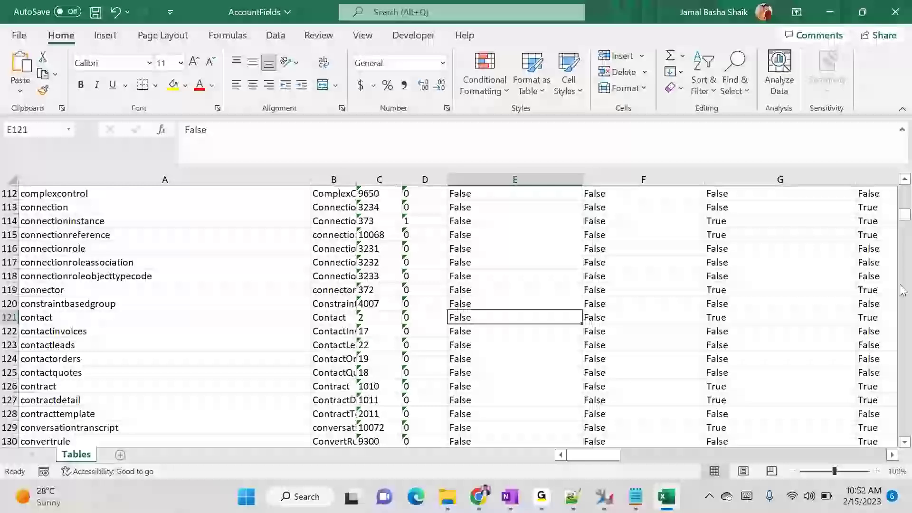
left_click_drag(905, 215, 904, 188)
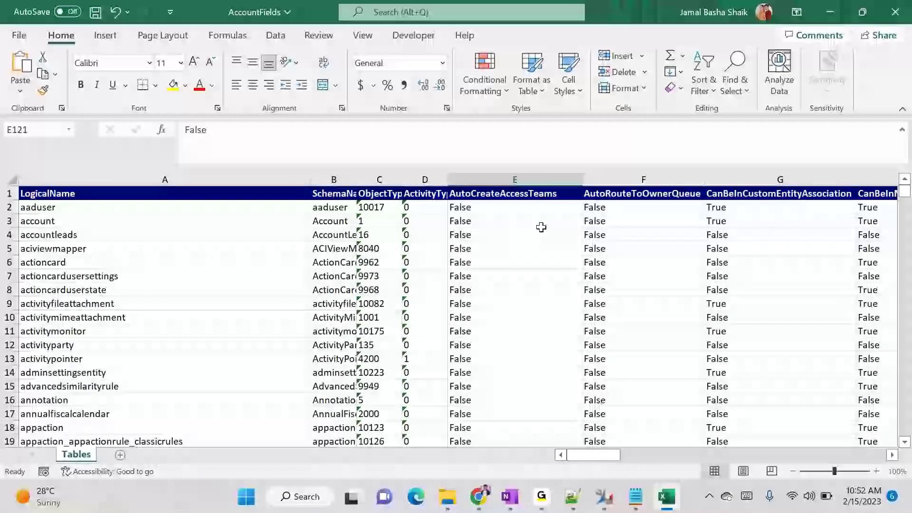
key("alt+Tab")
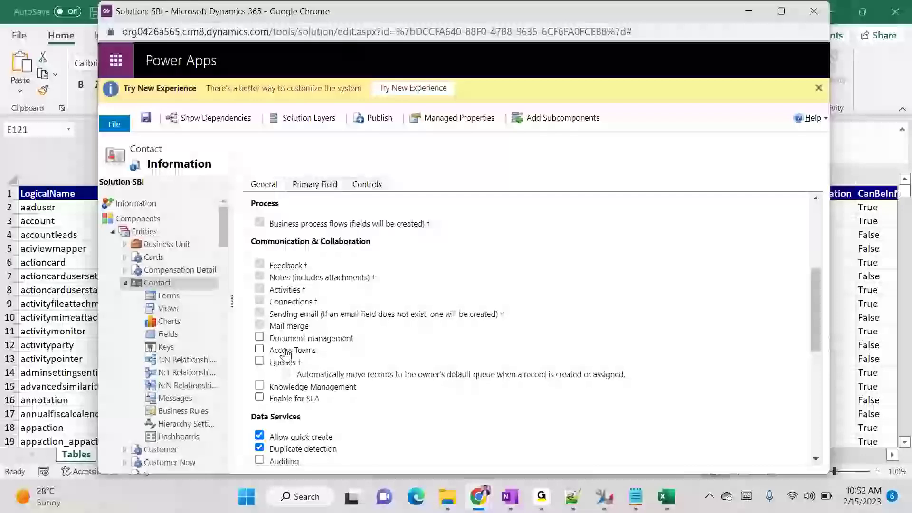
key("alt+Tab")
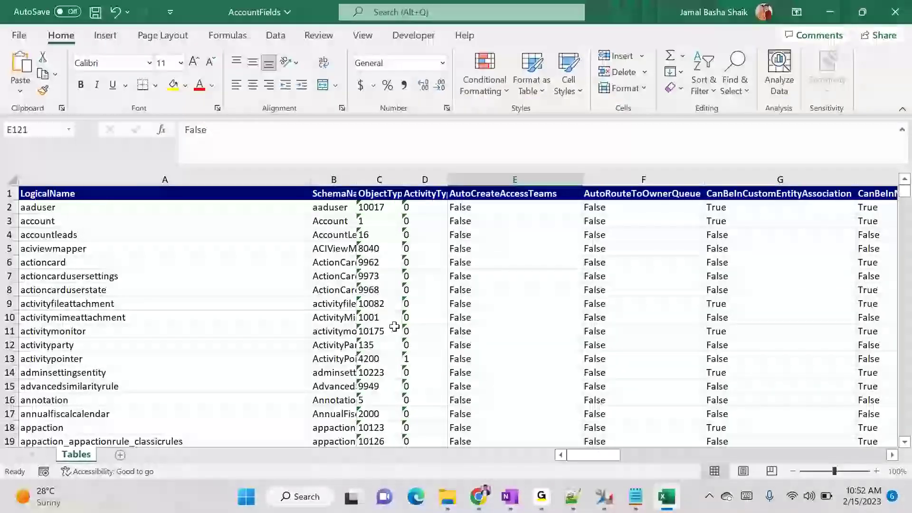
Close the exported workbook and return to XrmToolBox.
key("alt+F4")
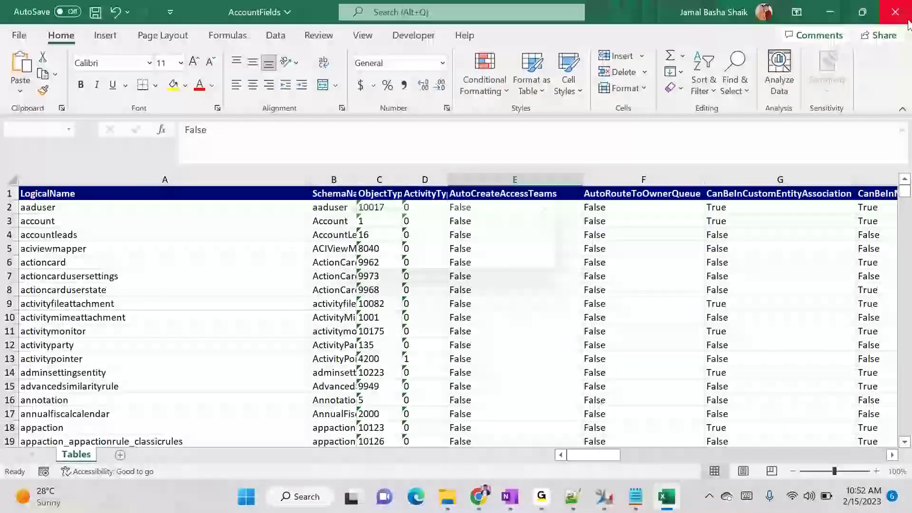
left_click(452, 262)
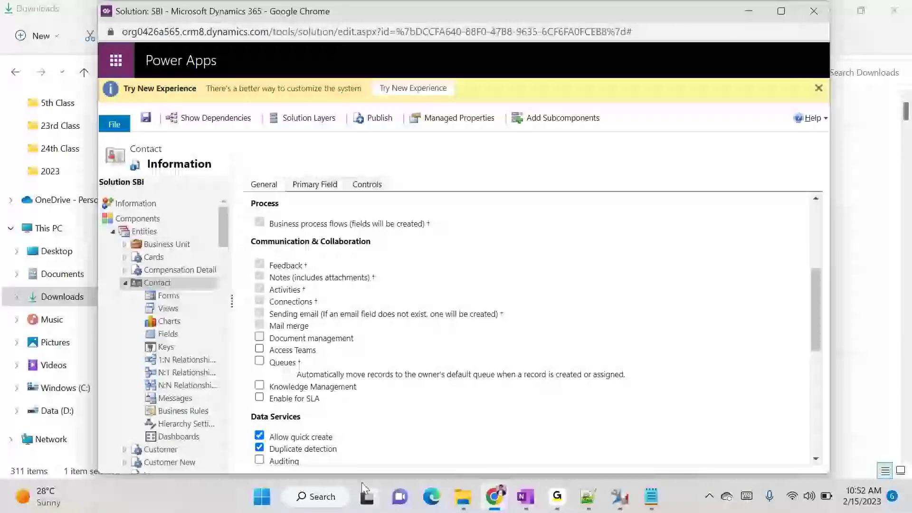
left_click(616, 497)
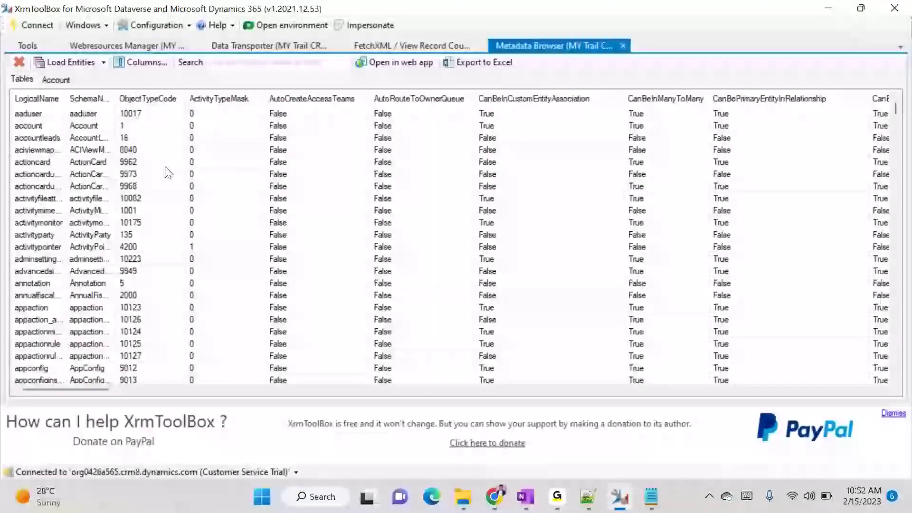
Open the Metadata Document Generator tool from the XrmToolBox tools list.
left_click(29, 46)
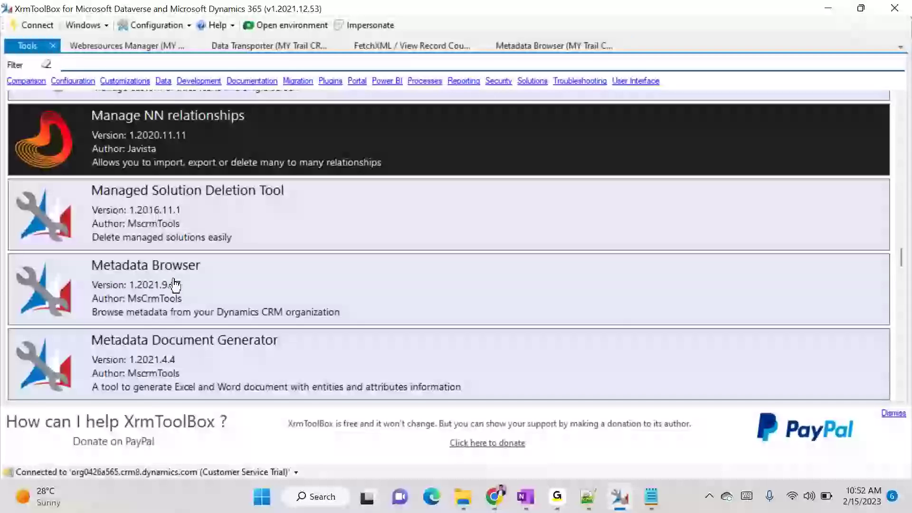
left_click(190, 356)
left_click(459, 327)
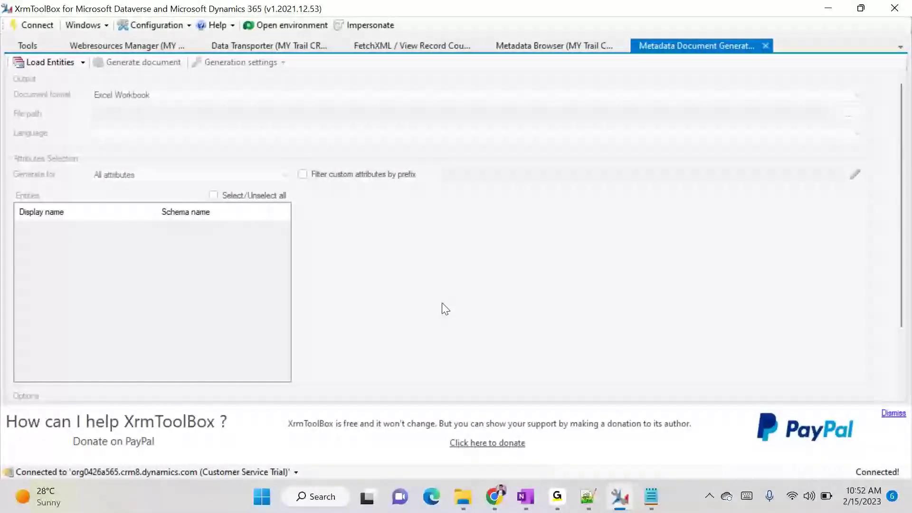
Load the entities into the Metadata Document Generator.
left_click(52, 63)
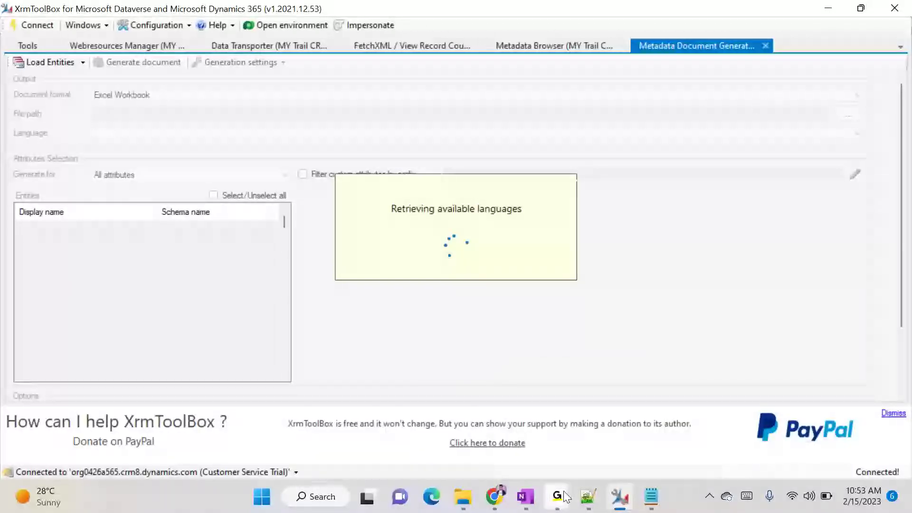
mouse_move(558, 497)
left_click(616, 493)
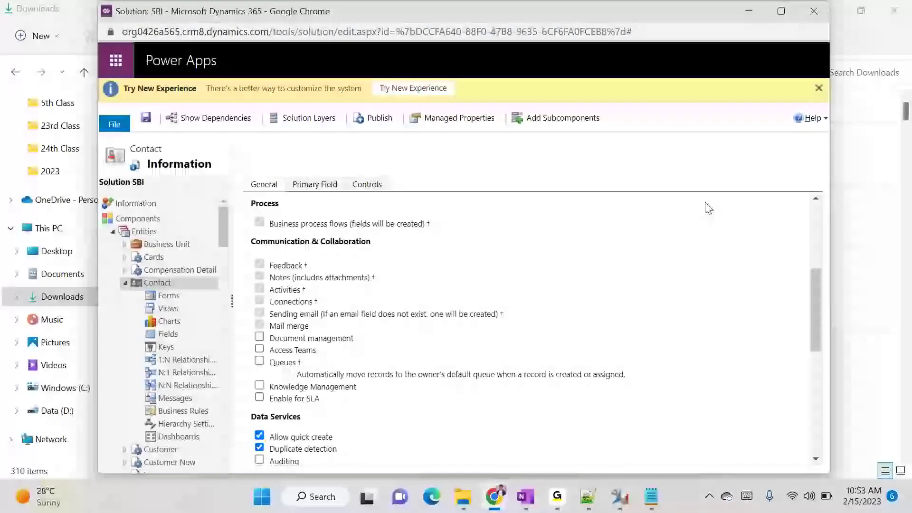
Return to XrmToolBox and select the Account entity in the Metadata Document Generator.
left_click(751, 14)
left_click(627, 499)
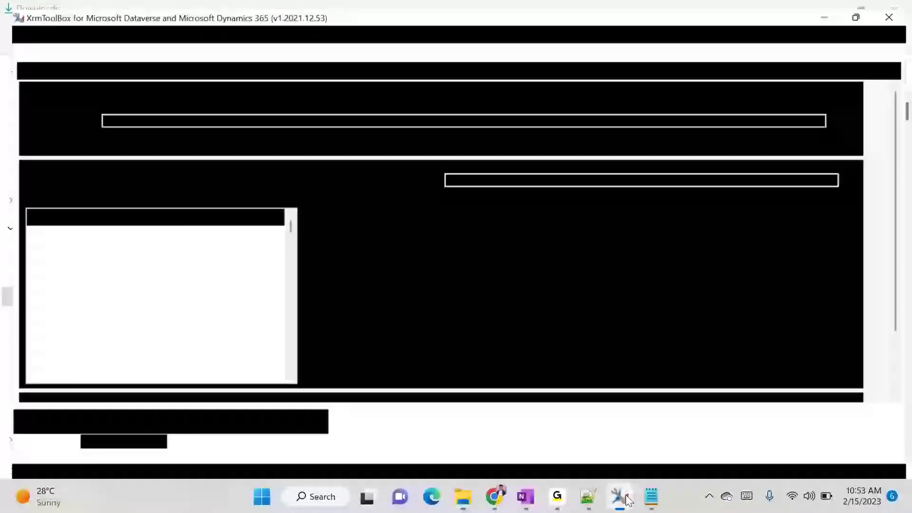
left_click(52, 264)
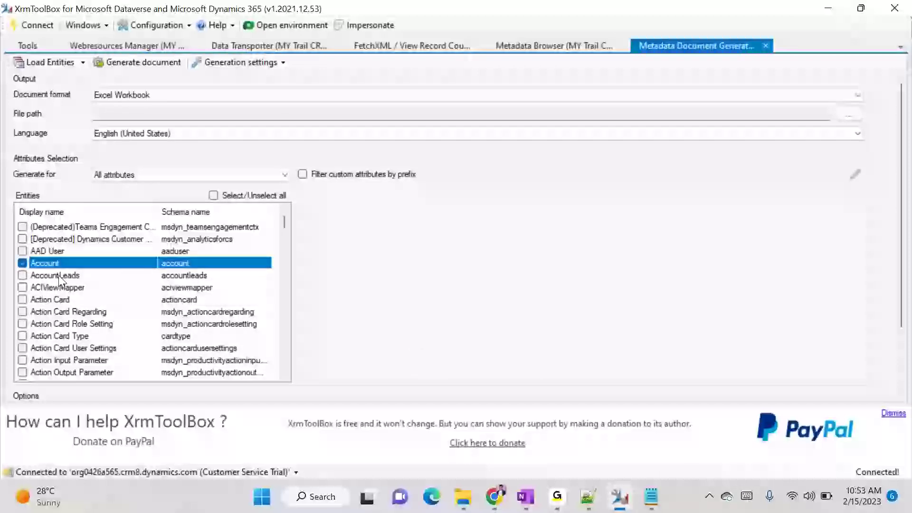
Set the output file to Attributes_Template in Downloads and generate the Excel metadata document.
left_click(166, 63)
left_click(489, 305)
left_click(849, 114)
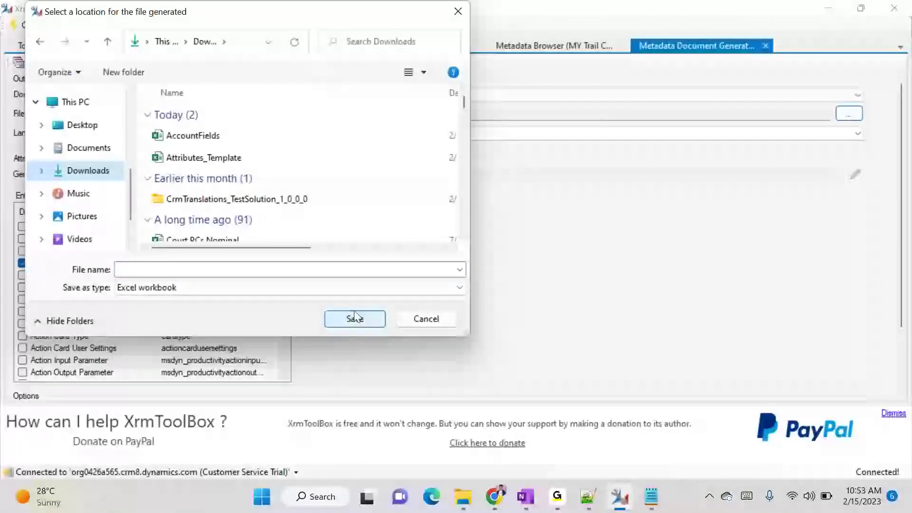
left_click(226, 159)
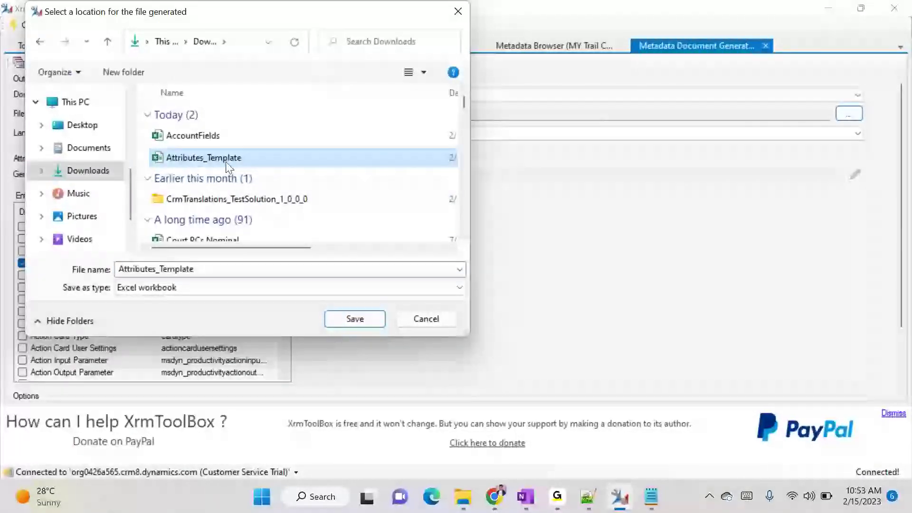
left_click(333, 319)
left_click(484, 251)
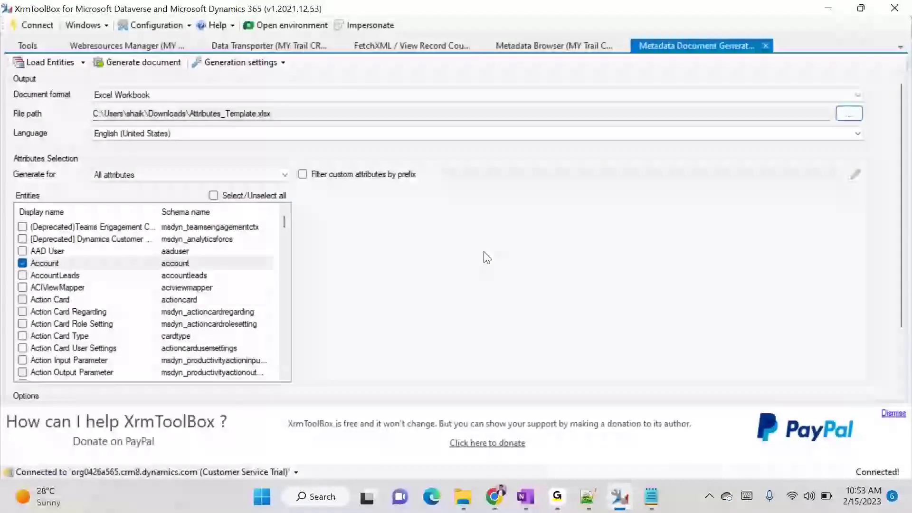
left_click(138, 63)
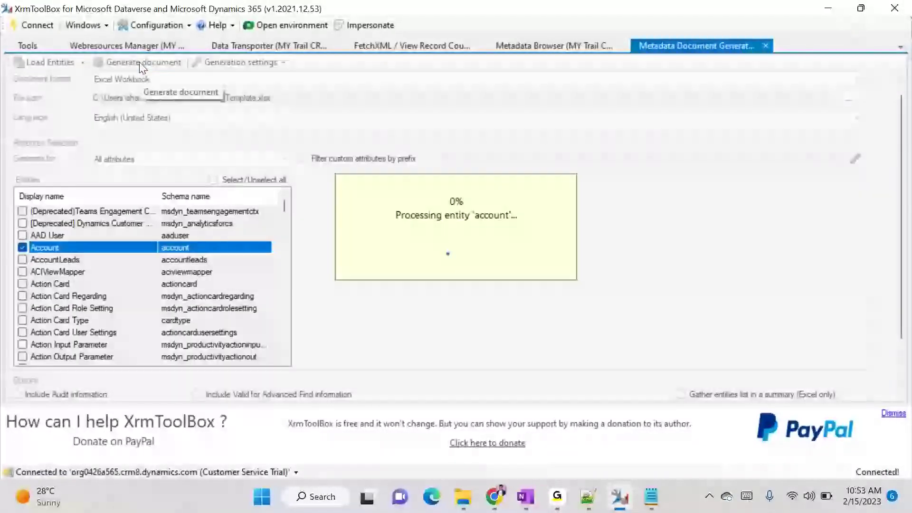
left_click(485, 298)
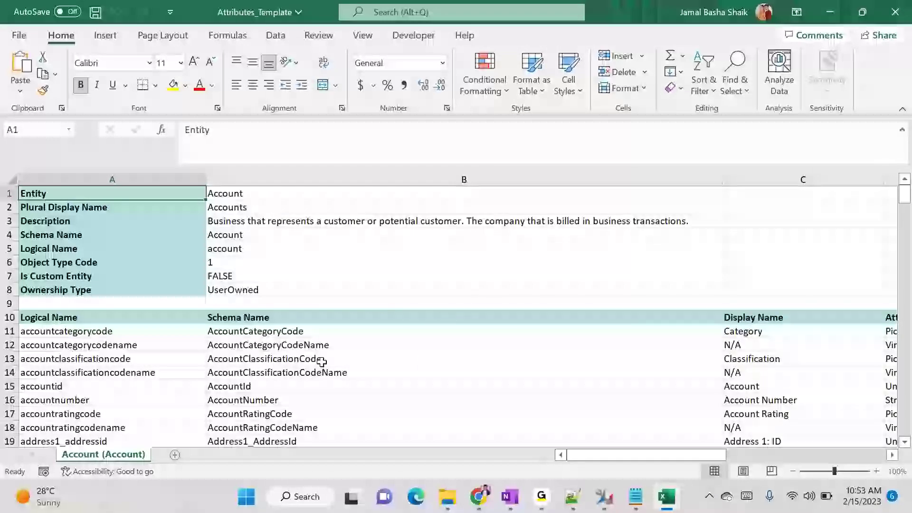
Review the columns of the generated Account attributes workbook.
key("alt+Tab")
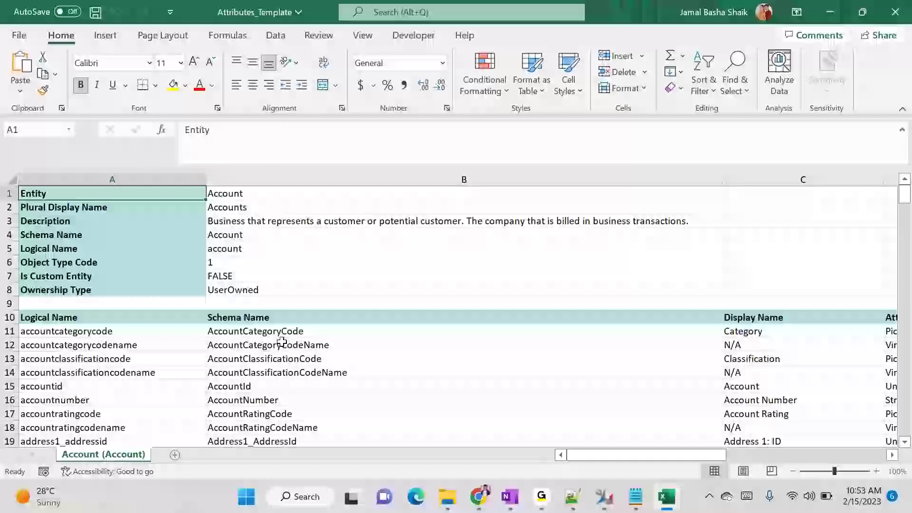
key("alt+Tab")
left_click(105, 328)
left_click(250, 335)
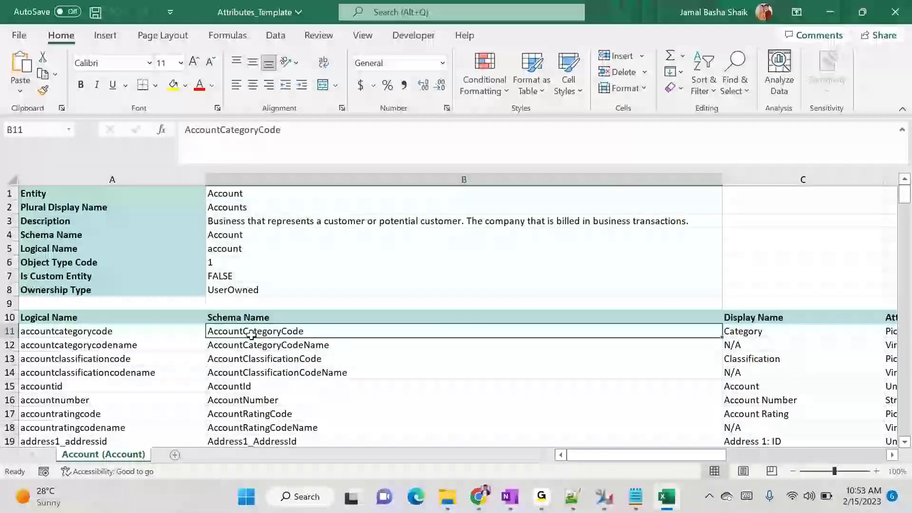
scroll(251, 335, "down", 7)
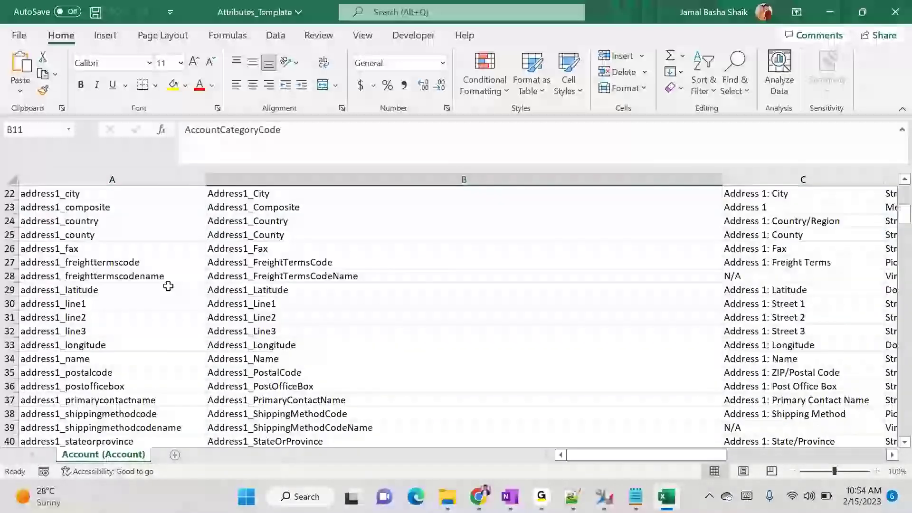
scroll(168, 291, "up", 5)
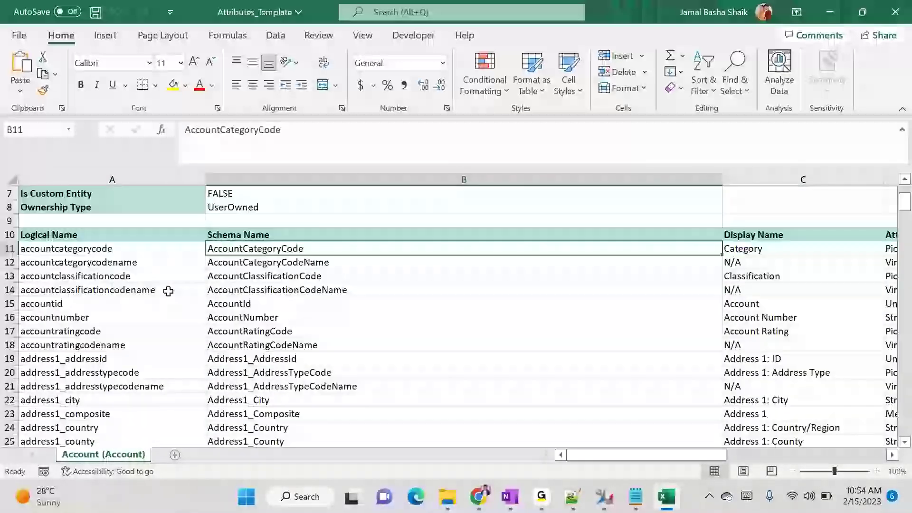
left_click(811, 247)
left_click(335, 245)
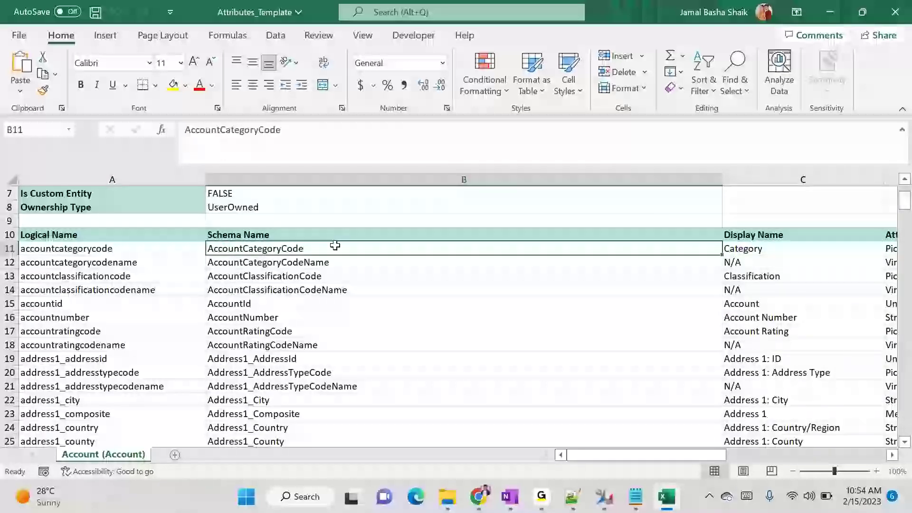
key("Right")
key("Right")
key("Right")
key("Right")
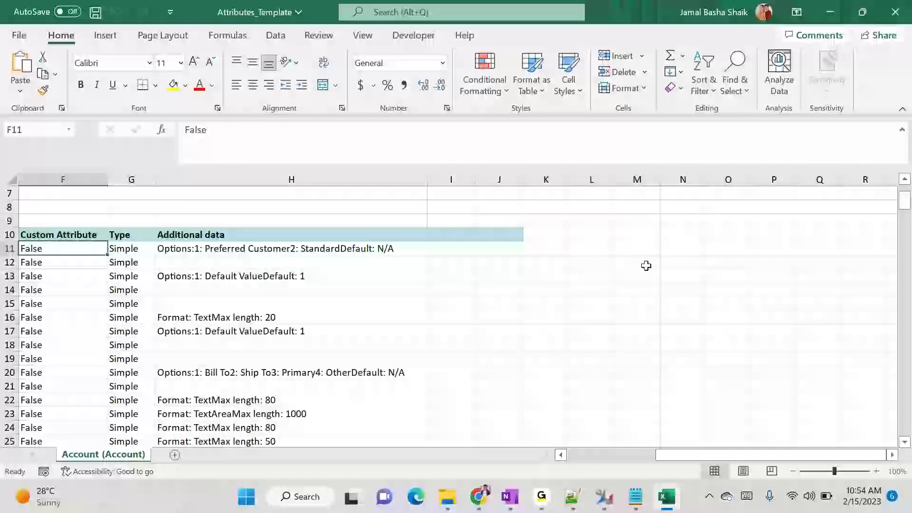
left_click(131, 235)
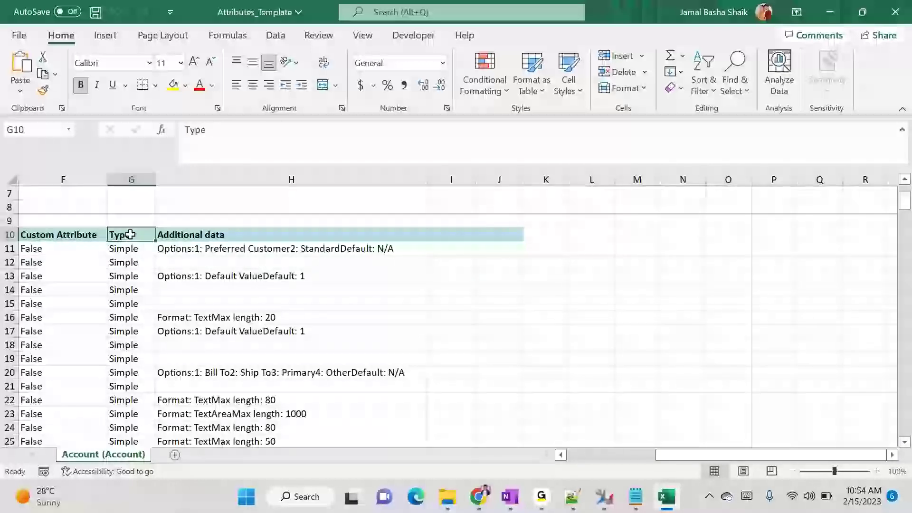
scroll(124, 323, "down", 17)
scroll(133, 384, "down", 20)
scroll(126, 397, "down", 20)
scroll(127, 406, "up", 5)
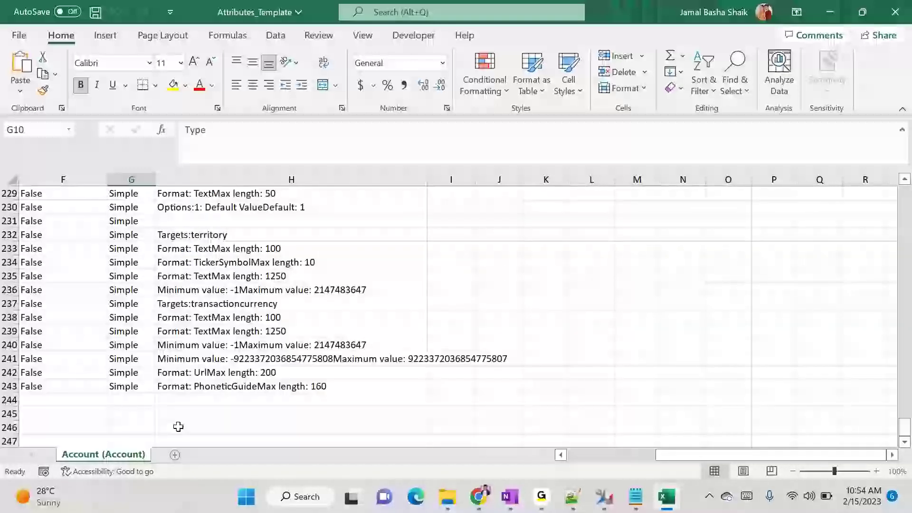
left_click_drag(674, 457, 621, 457)
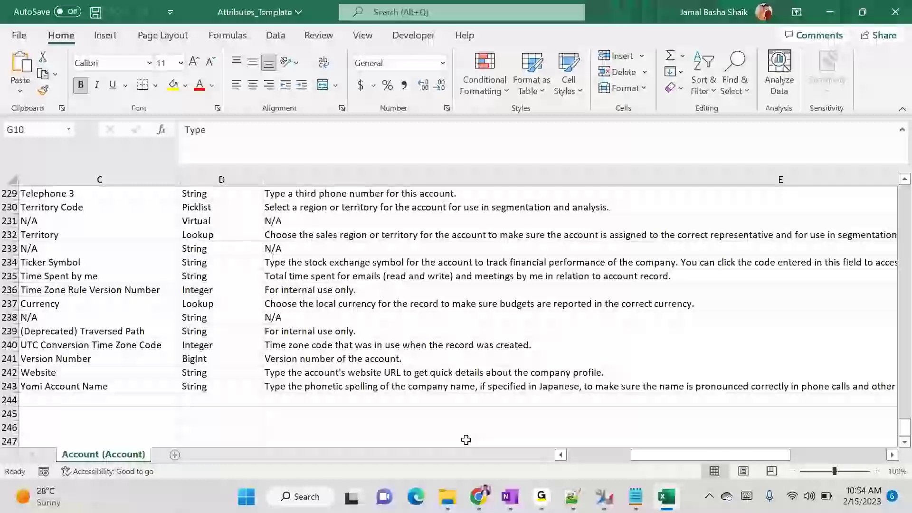
scroll(263, 371, "up", 20)
scroll(254, 359, "up", 20)
left_click_drag(902, 292, 903, 194)
scroll(313, 350, "down", 2)
left_click(220, 245)
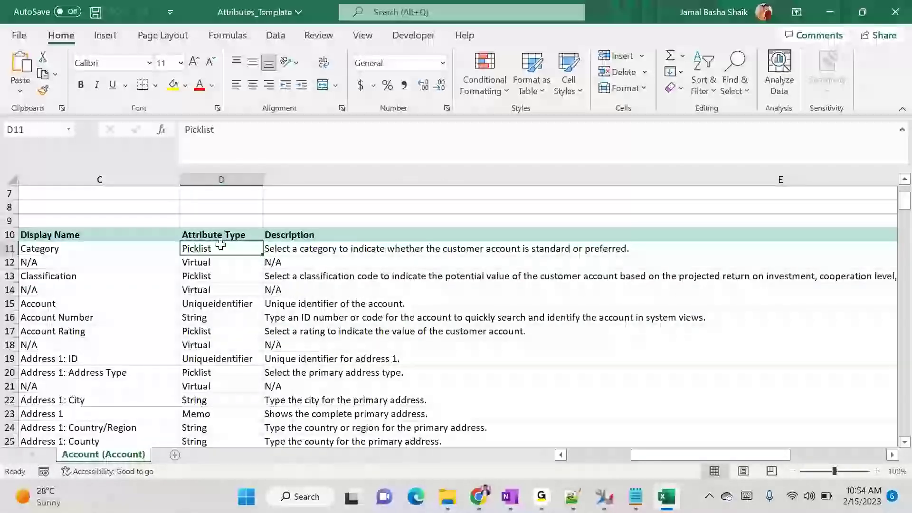
Step through the Attribute Type values of the Account attributes.
key("Down")
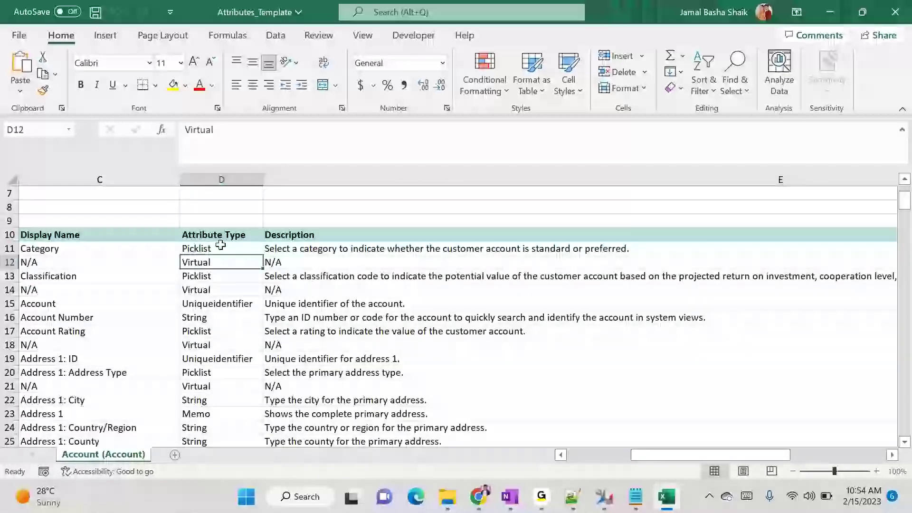
key("Up")
key("Down")
key("Down")
key("Down")
key("Down")
key("Down")
key("Down")
key("Down")
key("Down")
key("Down")
key("Down")
key("Down")
key("Down")
key("Down")
key("Up")
key("Down")
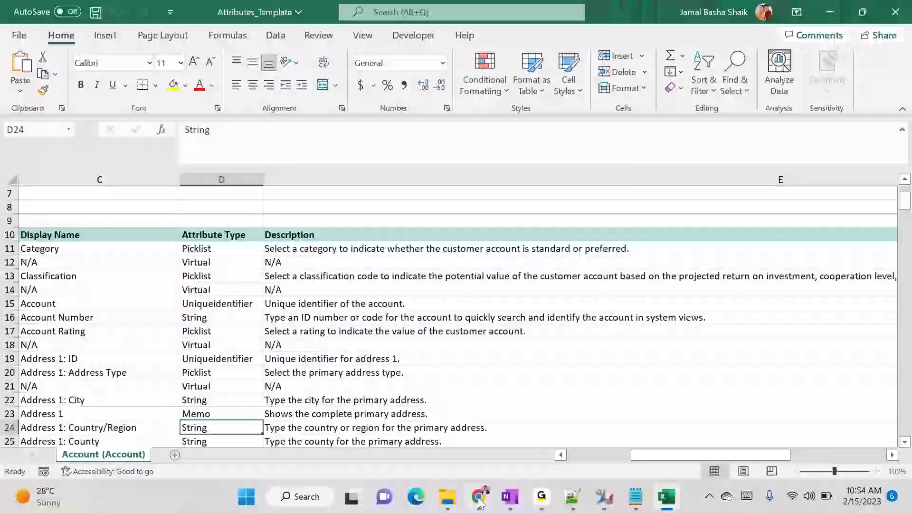
Inspect the address fields on a new Account form in Dynamics 365.
mouse_move(479, 496)
left_click(290, 404)
left_click(275, 100)
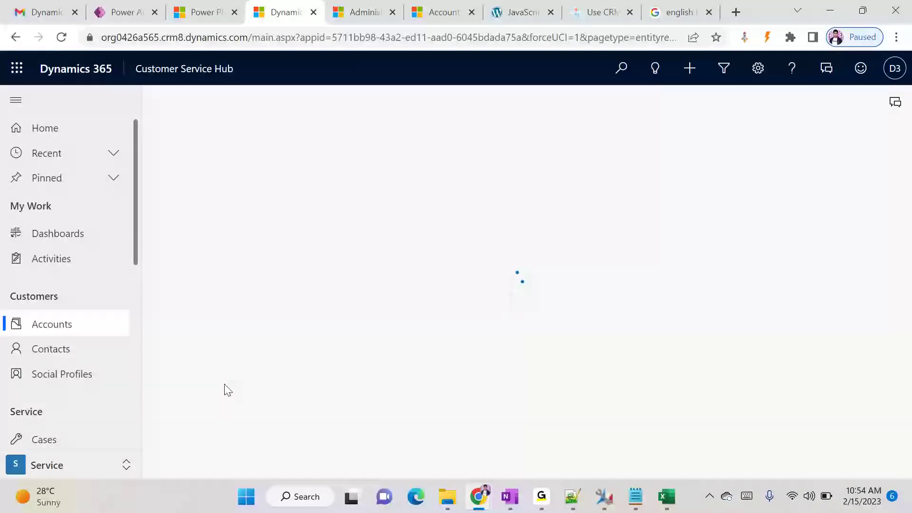
scroll(226, 390, "down", 3)
scroll(309, 323, "down", 4)
scroll(306, 347, "down", 2)
scroll(299, 328, "up", 4)
left_click(321, 343)
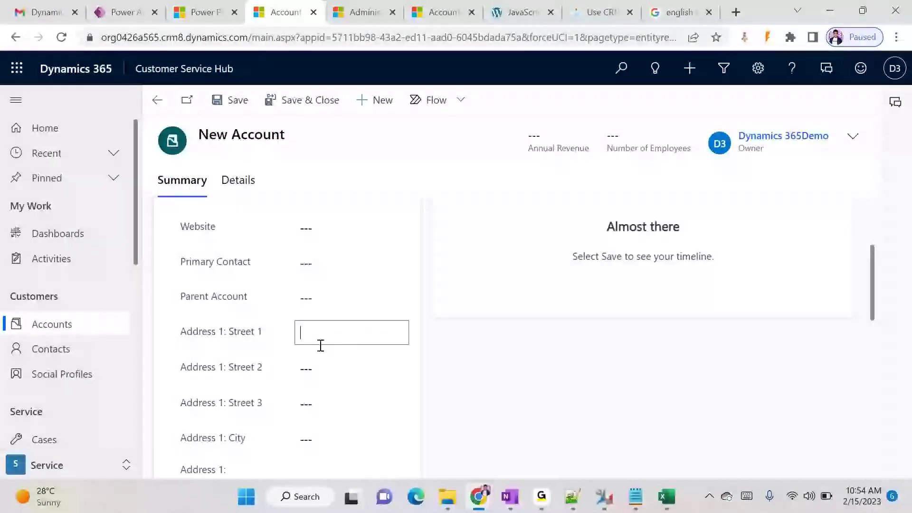
left_click(322, 373)
left_click(333, 404)
left_click(302, 438)
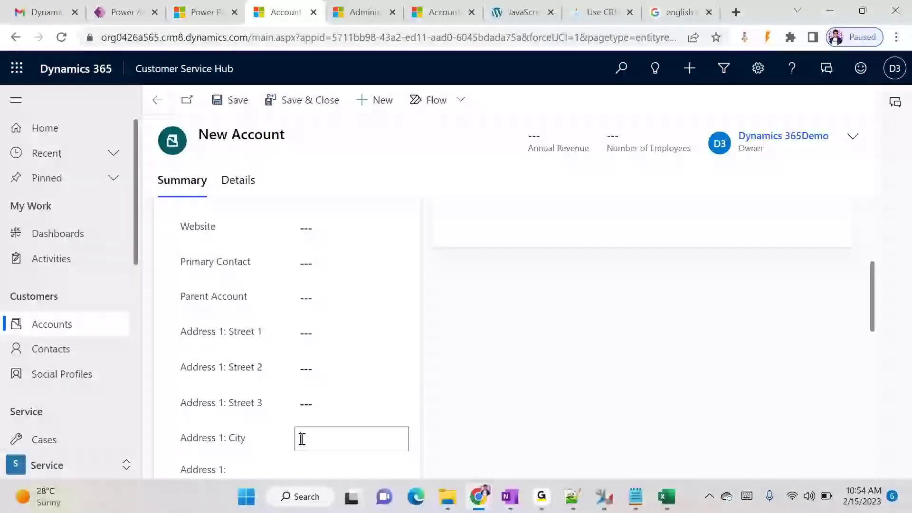
scroll(302, 438, "down", 1)
left_click(311, 406)
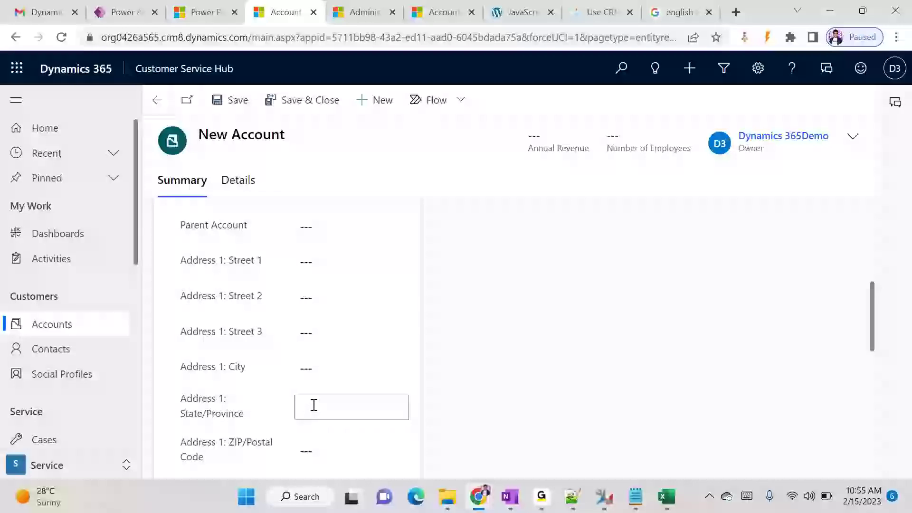
Browse the attribute types and descriptions of the Account fields in the workbook.
key("alt+Tab")
scroll(234, 383, "down", 2)
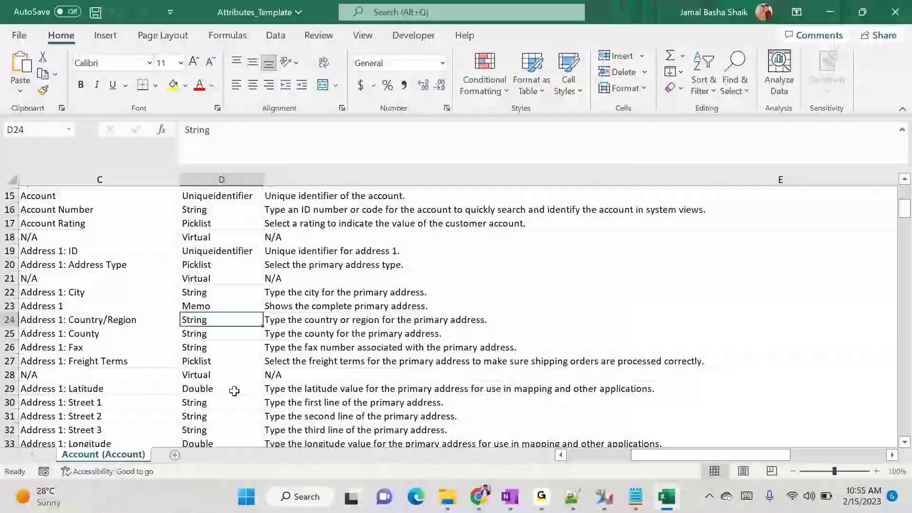
scroll(234, 391, "down", 2)
left_click(220, 334)
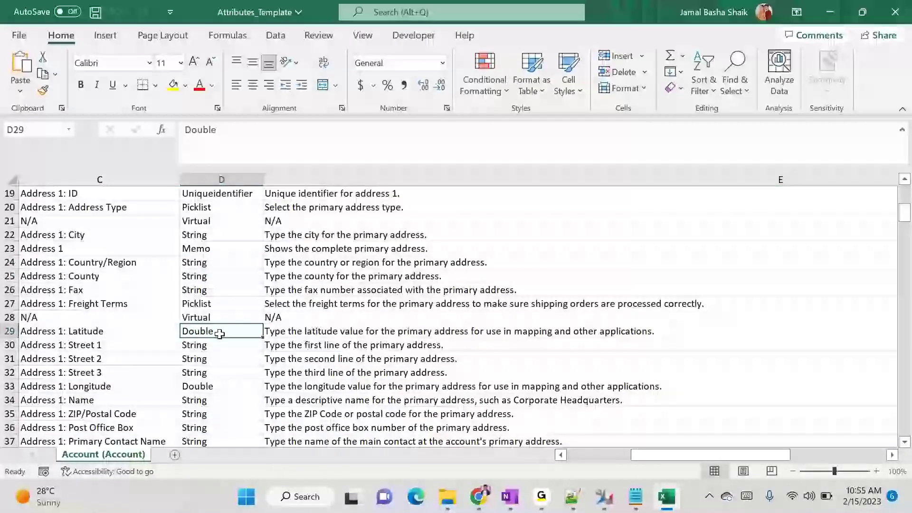
scroll(226, 355, "down", 1)
scroll(225, 355, "down", 4)
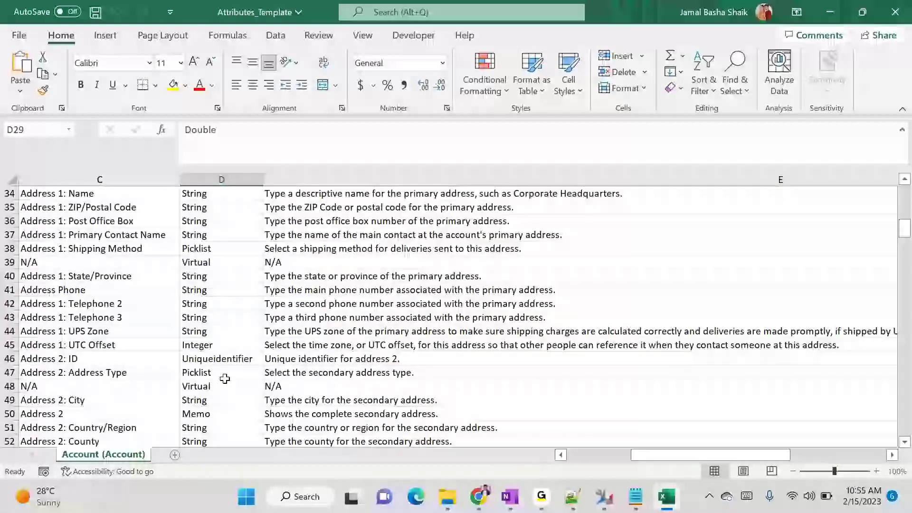
scroll(225, 379, "down", 4)
scroll(224, 380, "down", 5)
left_click(203, 371)
scroll(204, 370, "down", 2)
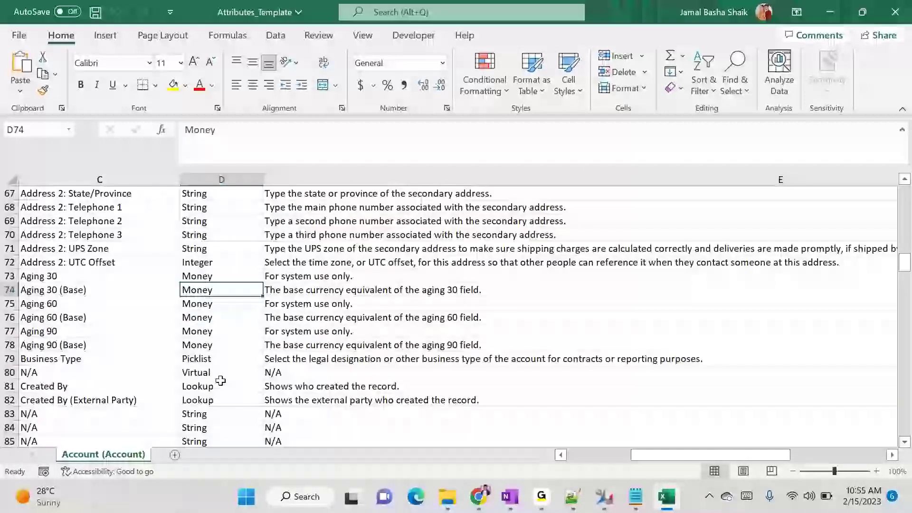
left_click(216, 382)
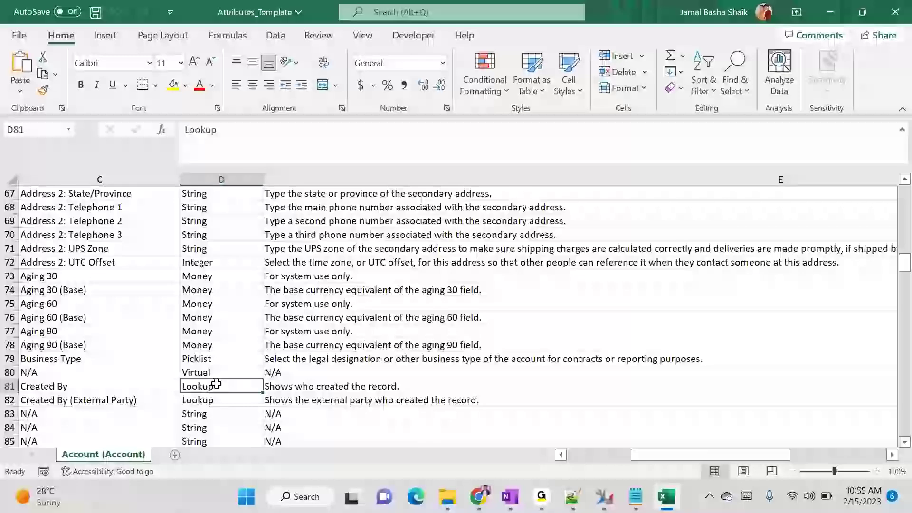
scroll(214, 383, "down", 4)
left_click(214, 317)
left_click(214, 304)
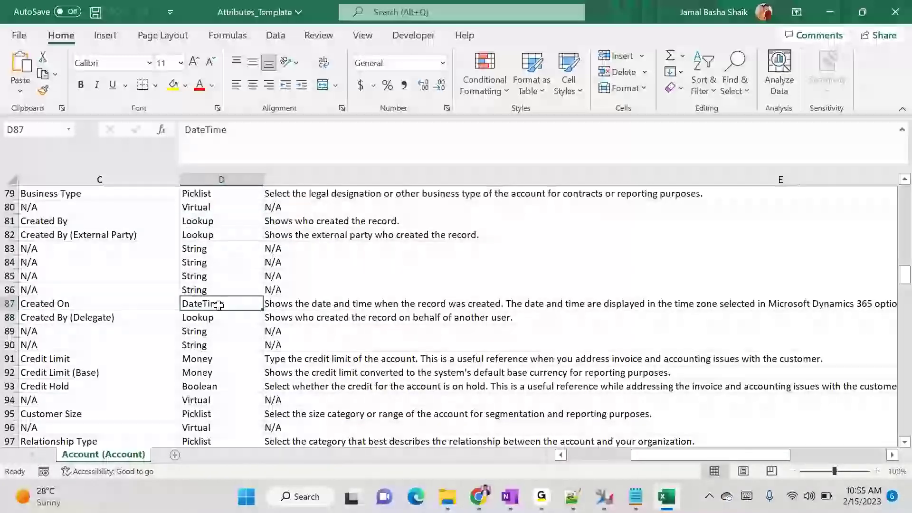
scroll(214, 304, "down", 1)
left_click(213, 344)
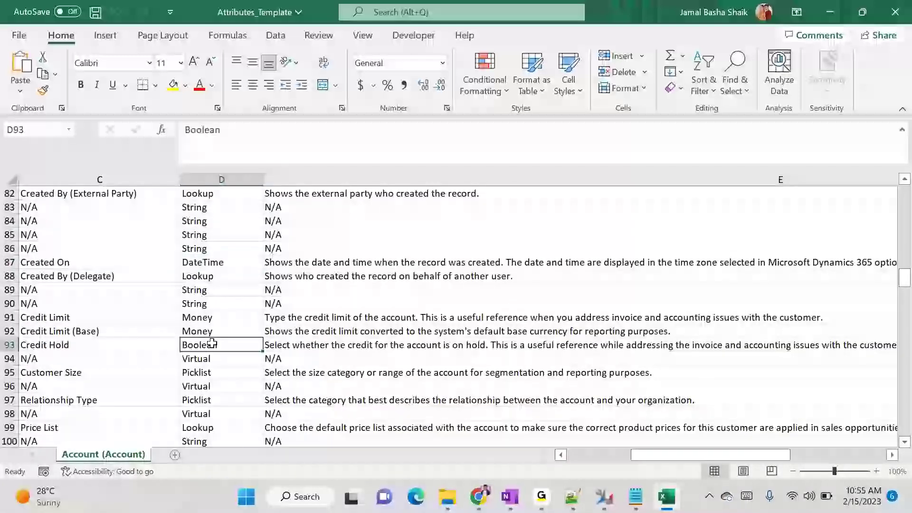
scroll(218, 361, "down", 2)
scroll(209, 374, "down", 8)
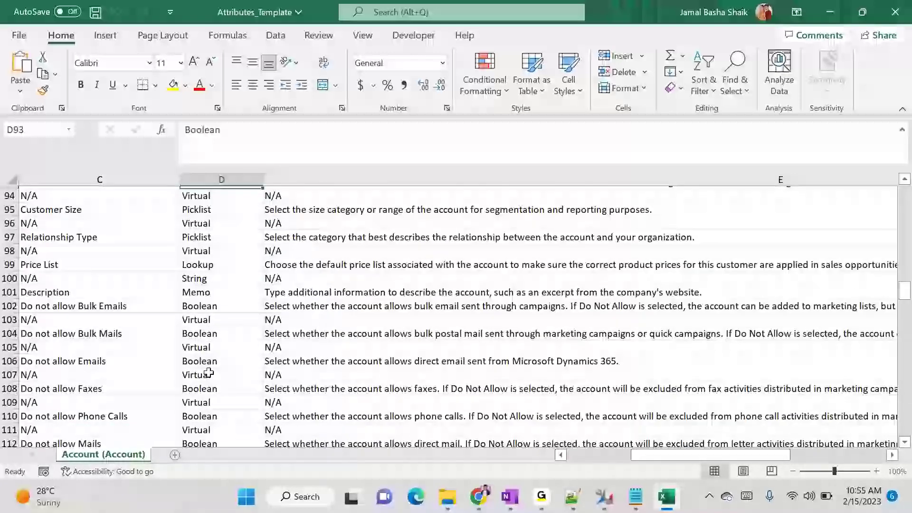
scroll(209, 374, "down", 4)
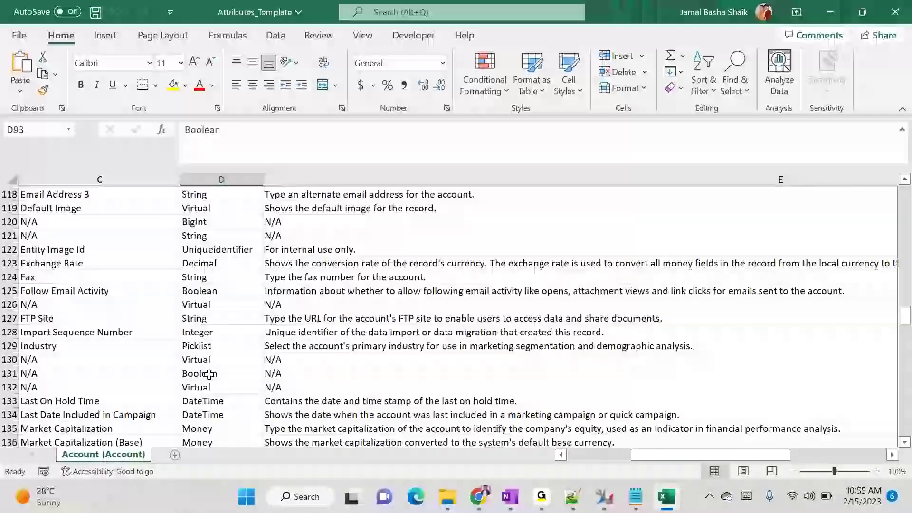
scroll(209, 373, "down", 6)
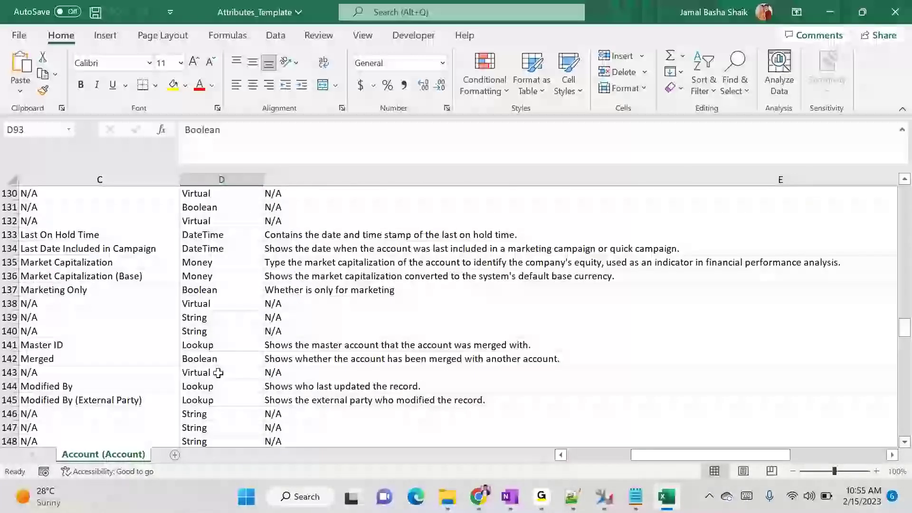
scroll(218, 373, "down", 1)
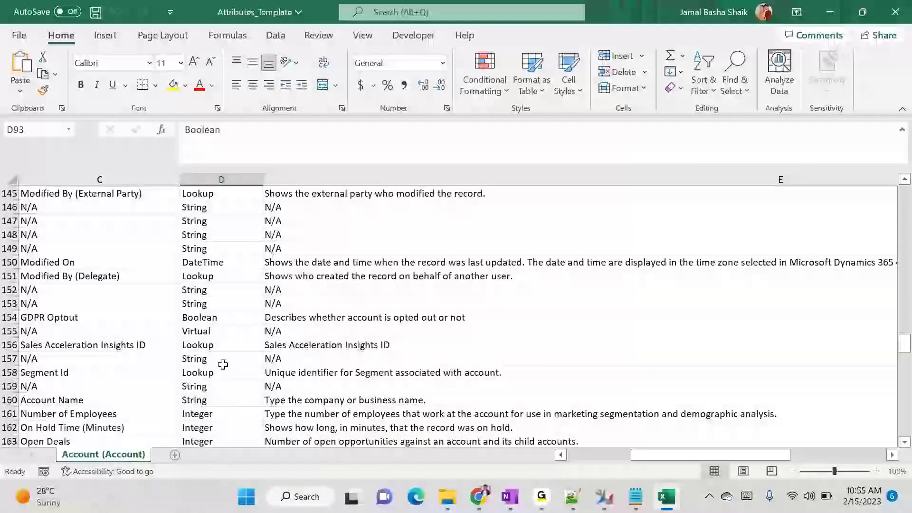
scroll(228, 348, "down", 4)
scroll(228, 348, "up", 9)
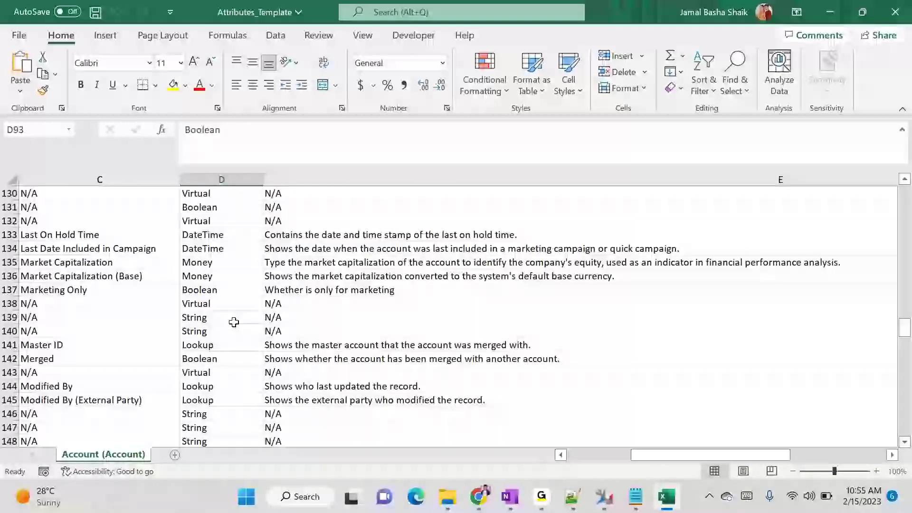
Close the Attributes_Template workbook and return to the Tools list in XrmToolBox.
scroll(249, 350, "up", 1)
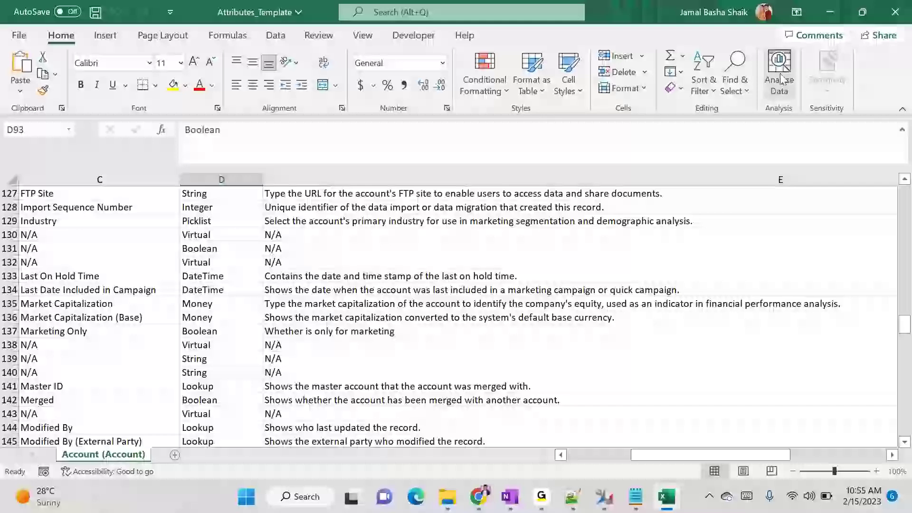
left_click(896, 12)
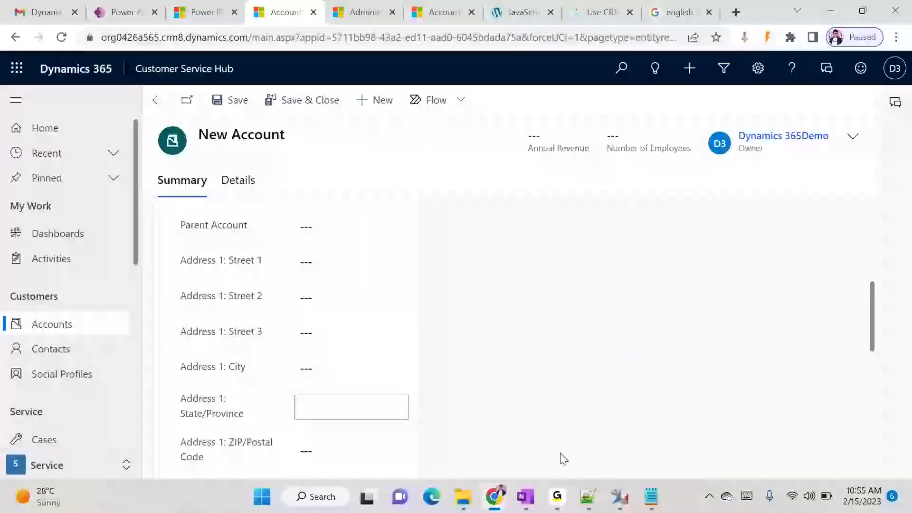
left_click(620, 497)
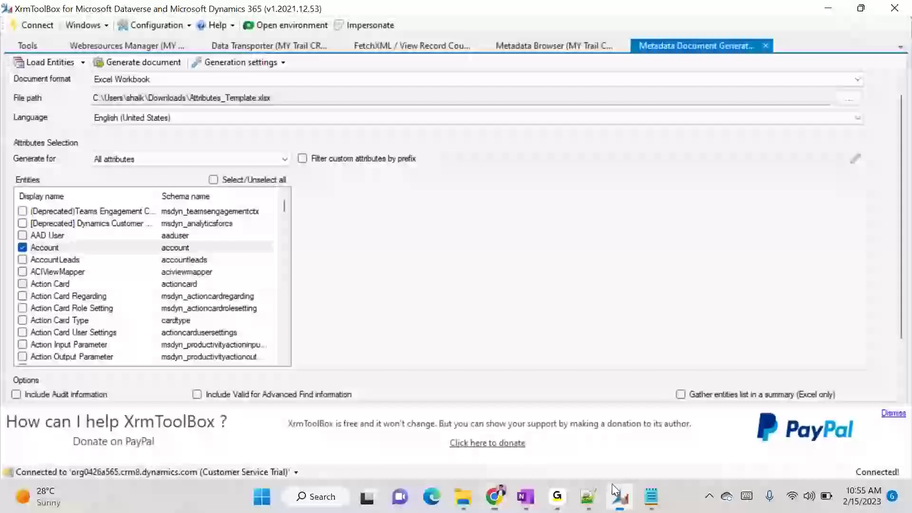
left_click(27, 45)
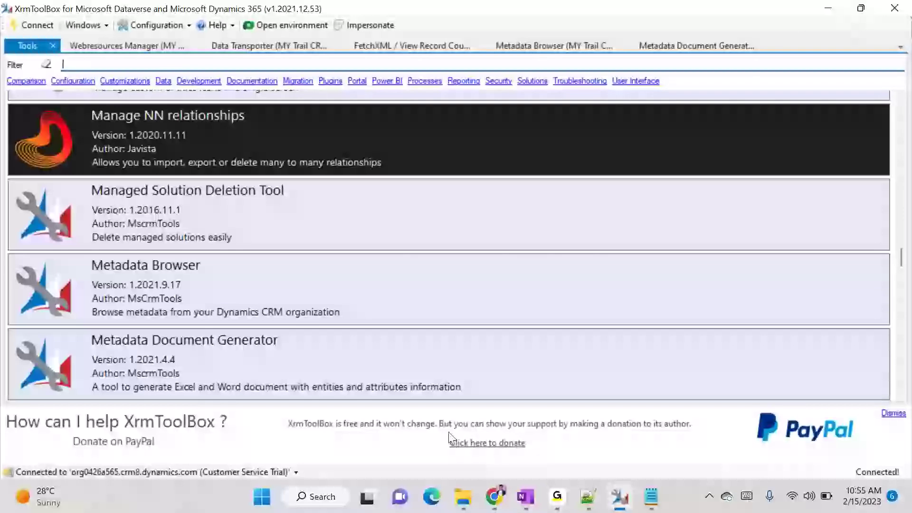
Switch to Notepad and add the heading "Meta Data Browse:-" below the existing notes.
left_click(649, 496)
left_click(766, 155)
left_click(768, 164)
key("Return")
type("Met")
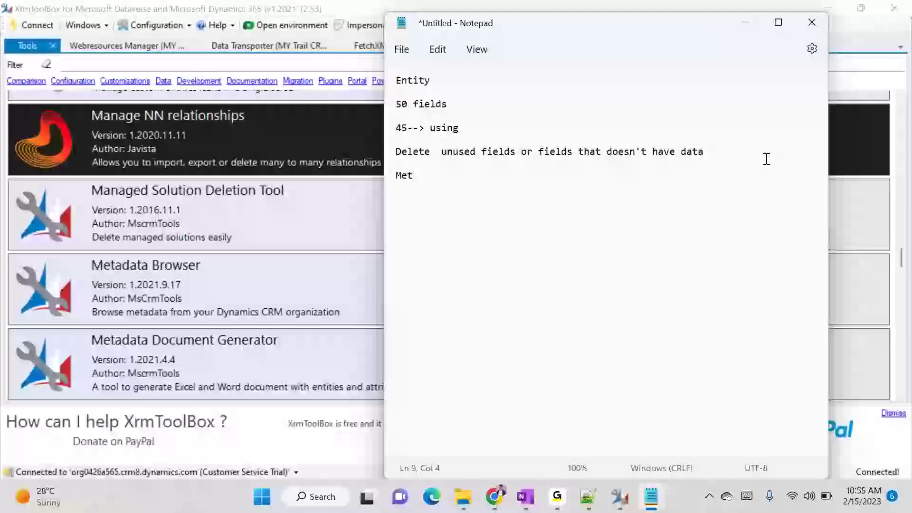
type("a Data Browse:-")
key("Return")
key("Return")
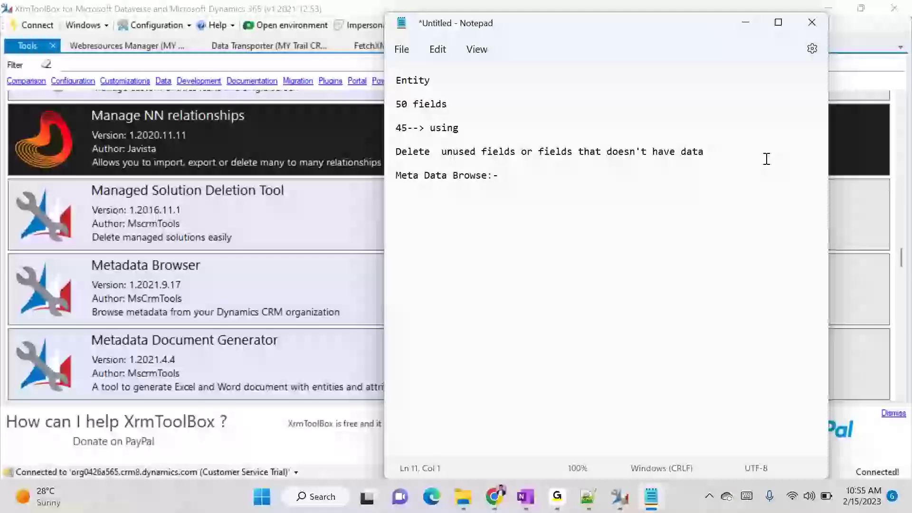
Write the note "Provide a report or document with all entities(systems &custom) in CRM".
type("Provide a report")
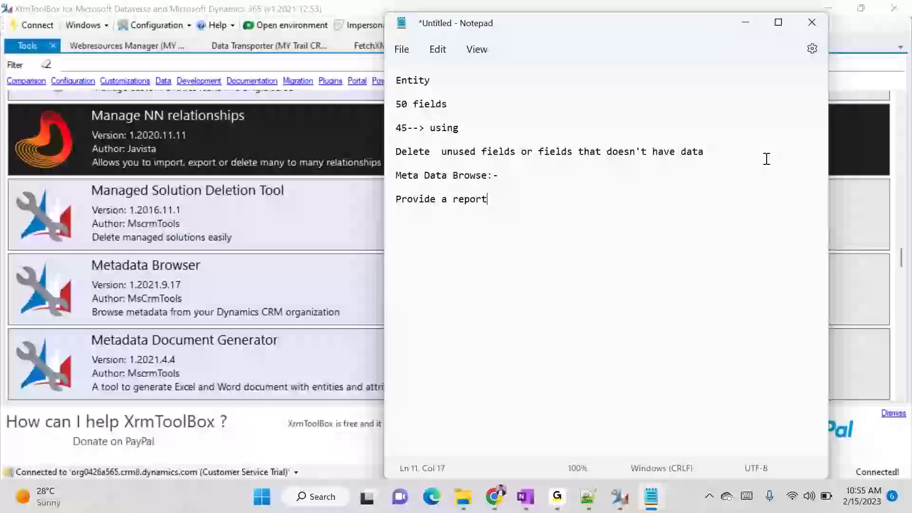
type(" or document with all entities i")
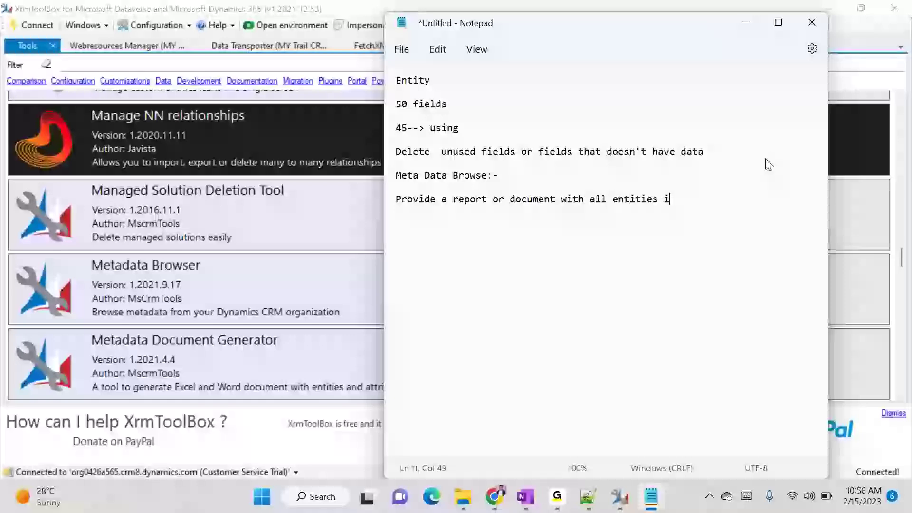
type("n CR")
left_click(659, 199)
type("(c")
key("BackSpace")
type("systems")
key("BackSpace")
key("BackSpace")
type("ms &custom")
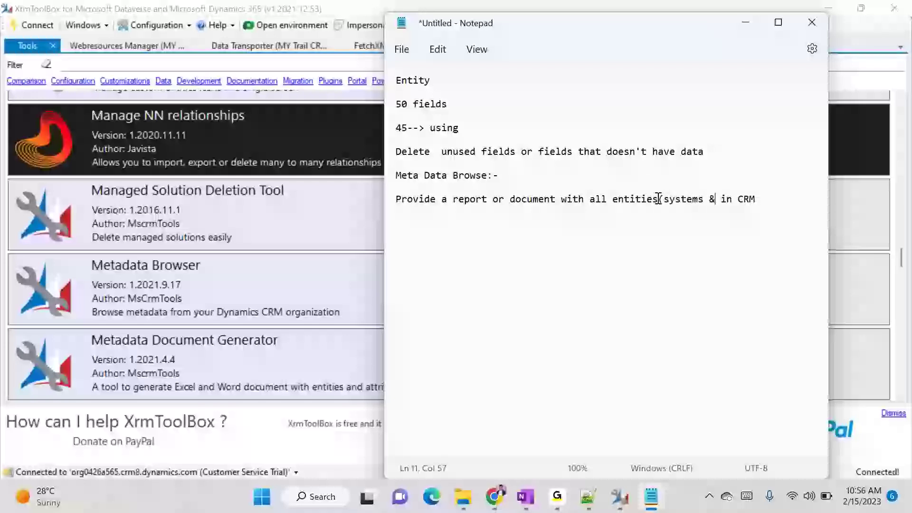
type(")")
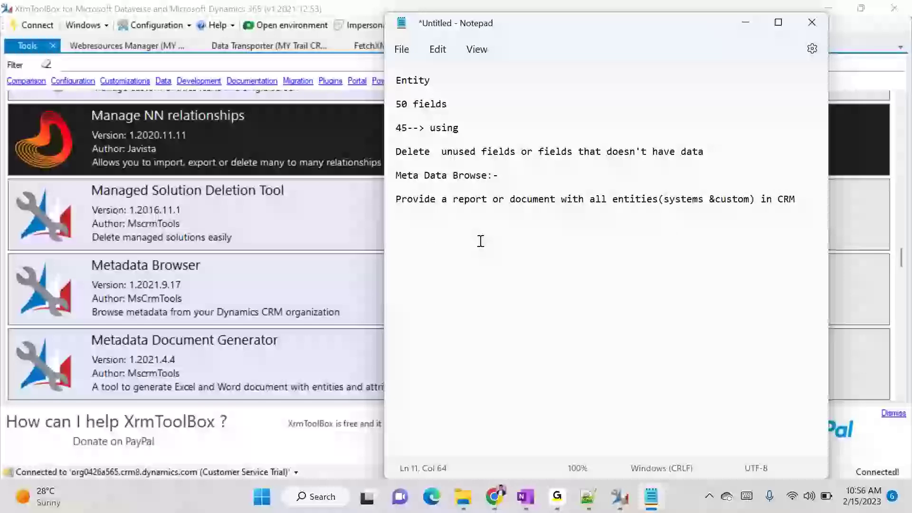
Add a new heading "Metadata Document Manager:-" on the next line of the notes.
left_click(797, 200)
key("Return")
type("Metadata ")
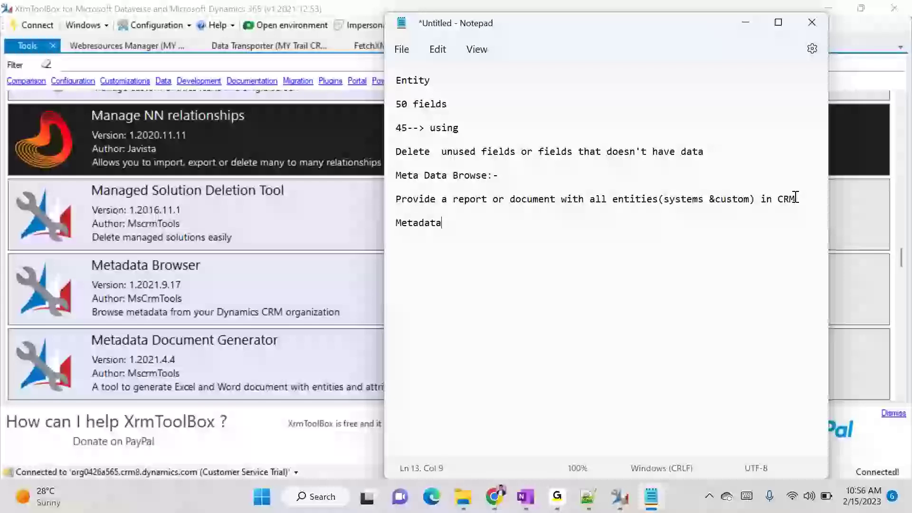
type("Document Manager")
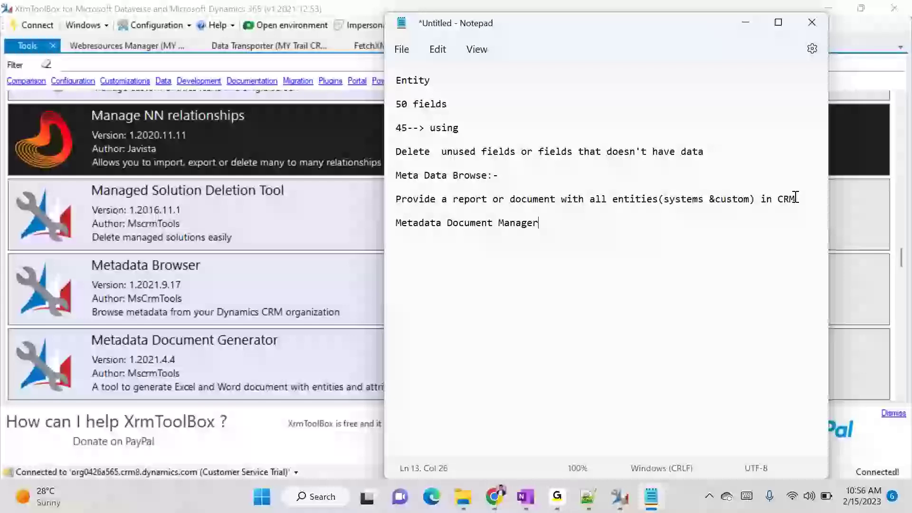
type(":-")
key("Return")
Write the note "If we have to provide one entity information(fields)" and minimize Notepad.
type("If we have to p")
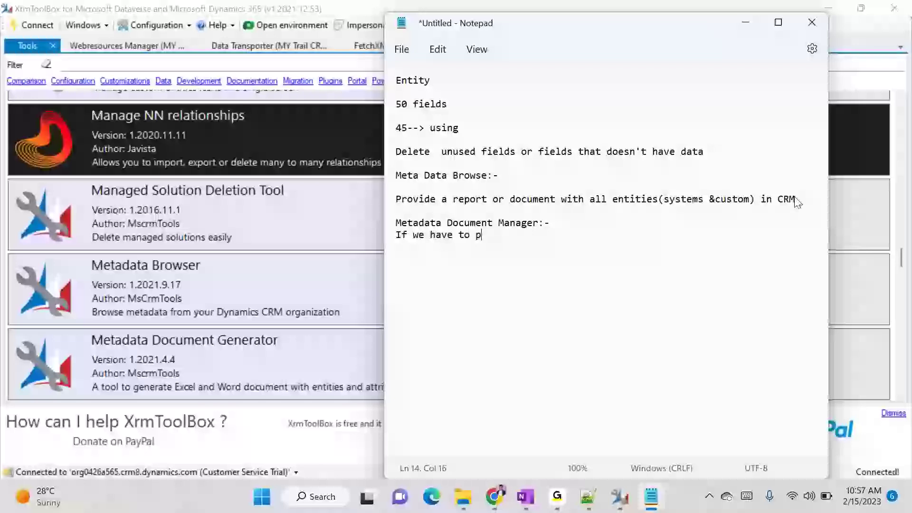
type("rovide one entity")
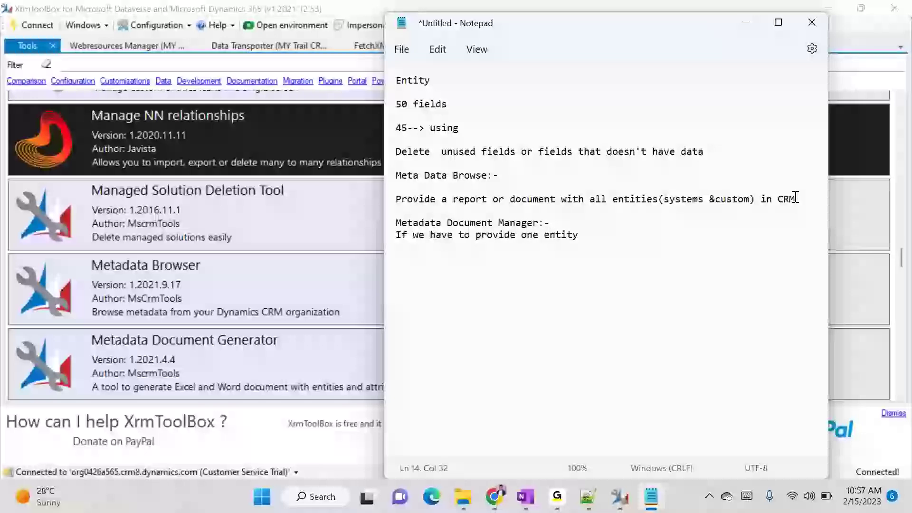
type(" information")
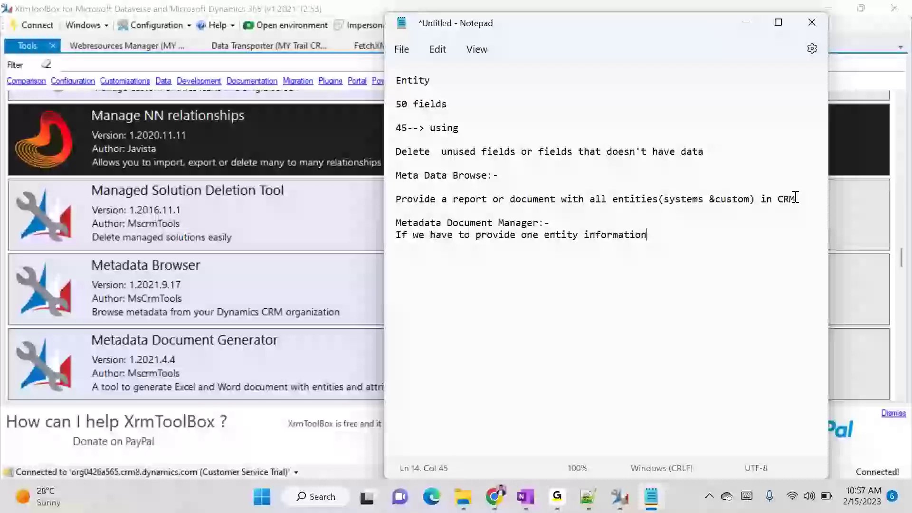
type("(fields")
left_click(748, 24)
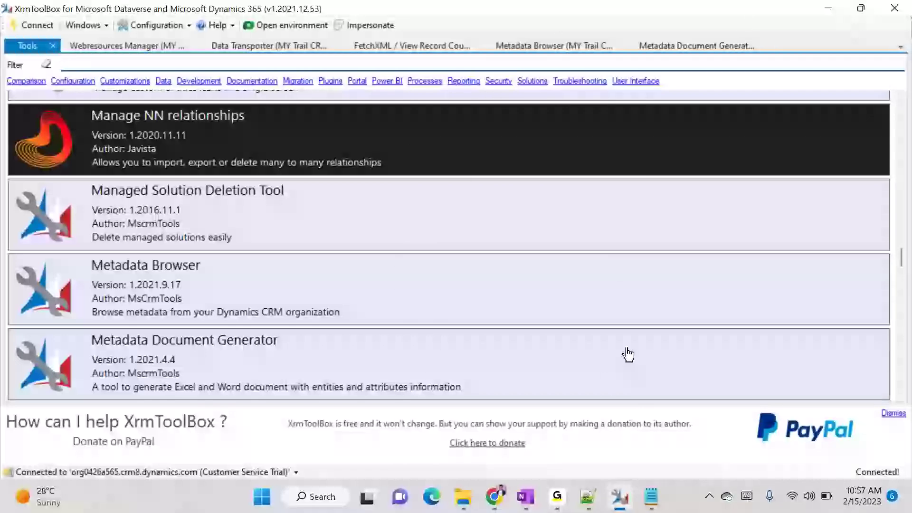